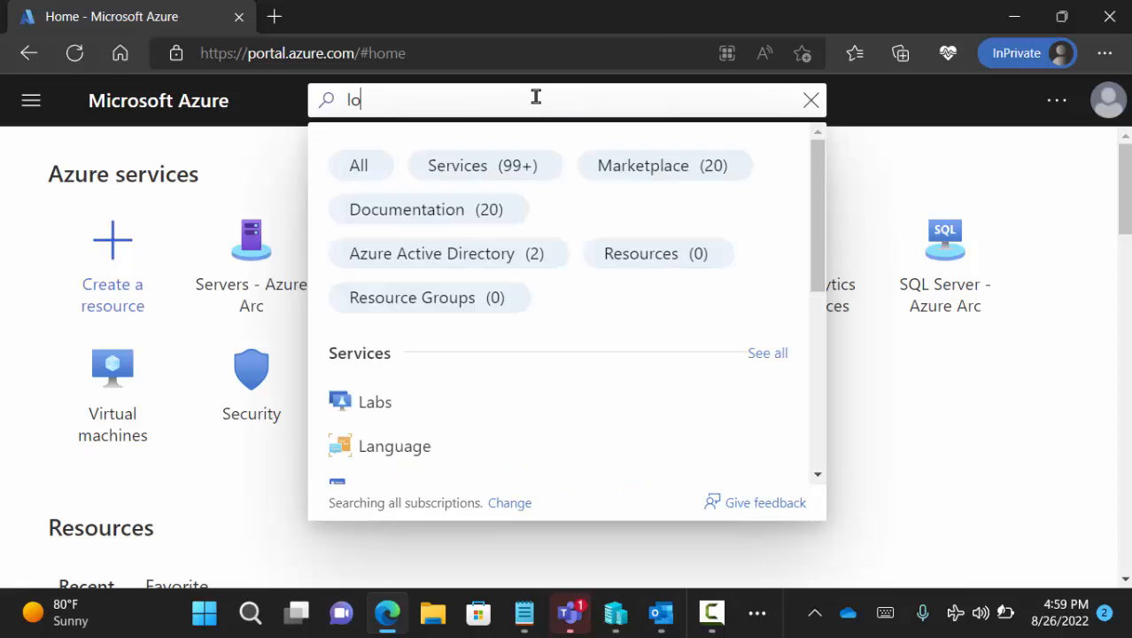
Step: Search the portal for "log analytics" and open the Log Analytics workspaces service
key(BackSpace)
key(BackSpace)
key(BackSpace)
text(g)
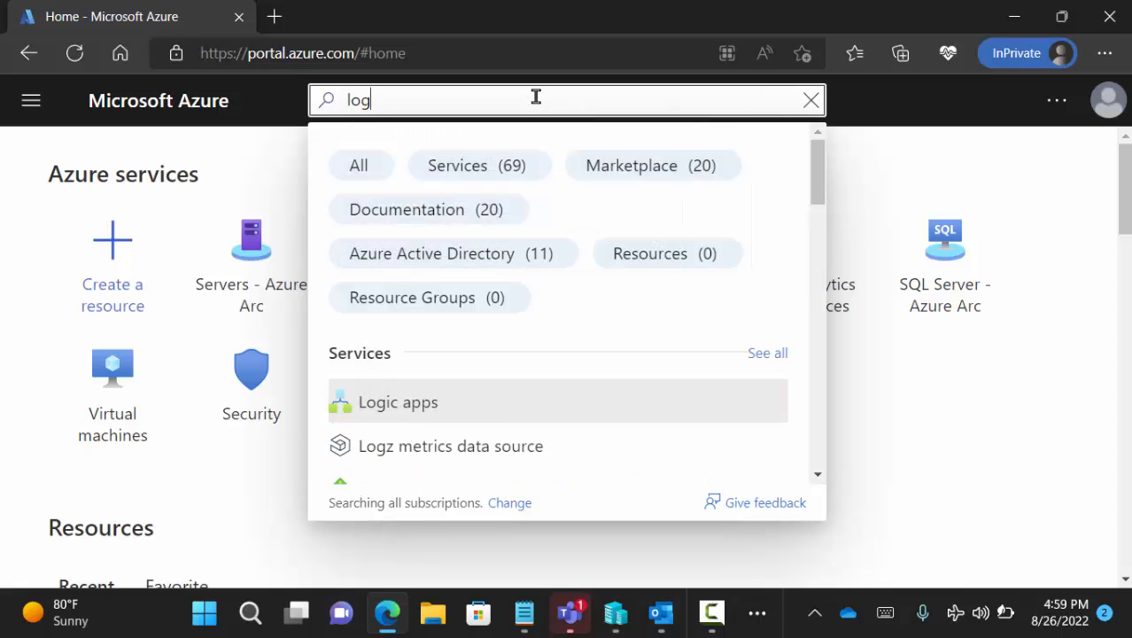
text( analytics)
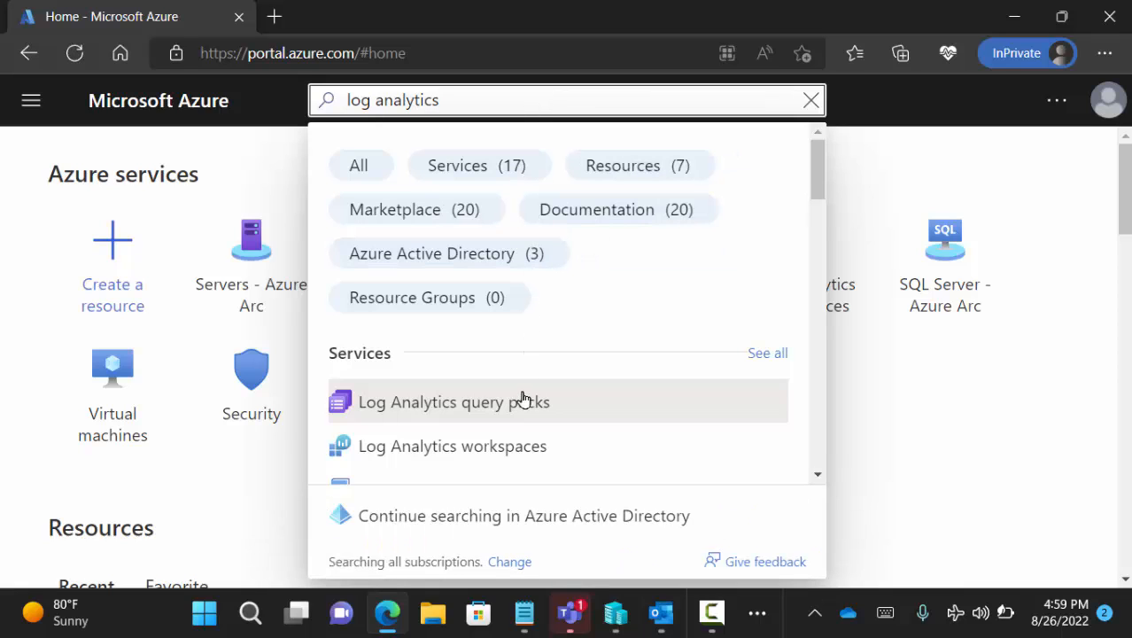
click(523, 448)
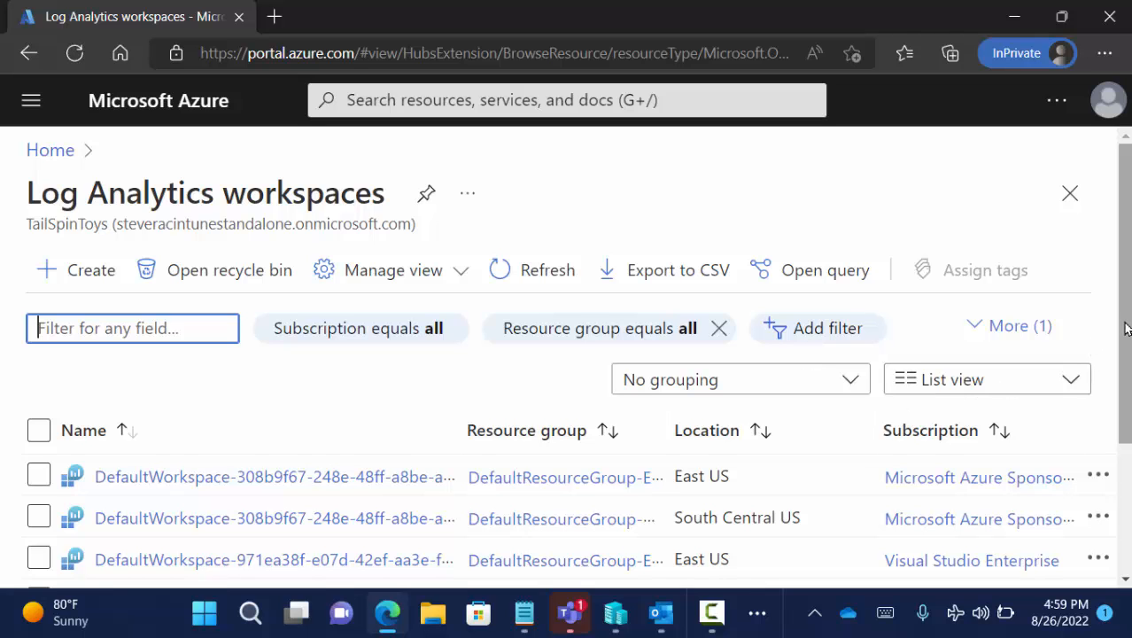
Step: Start creating a Log Analytics workspace under the Microsoft Azure Sponsorship 2 subscription
scroll(1125, 328, down, 1)
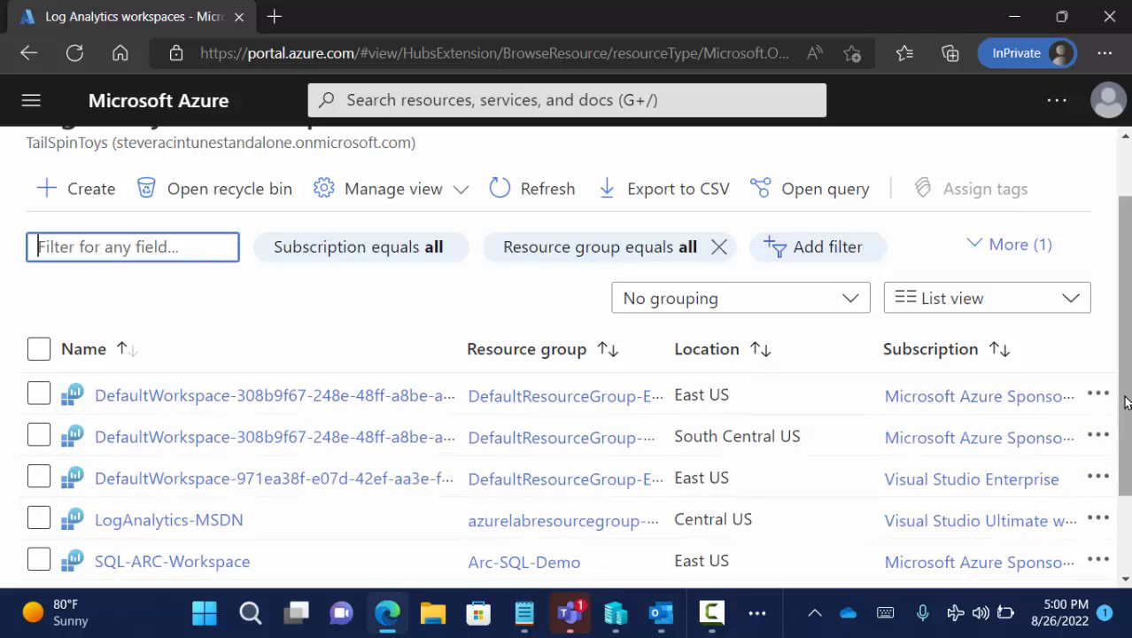
drag(1123, 402, 1125, 352)
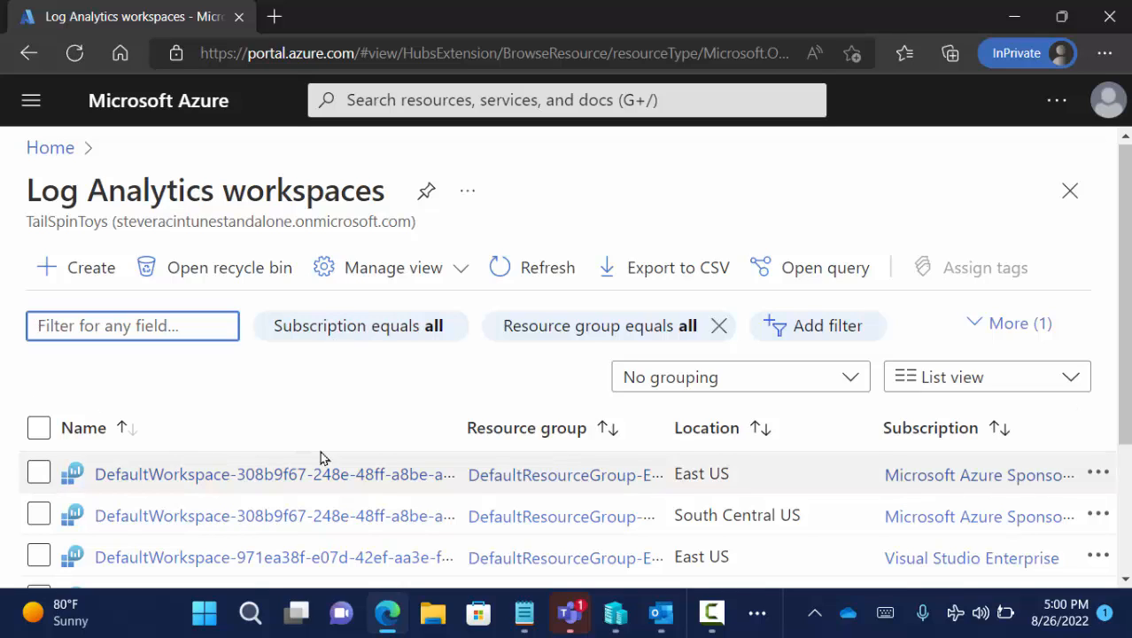
click(112, 271)
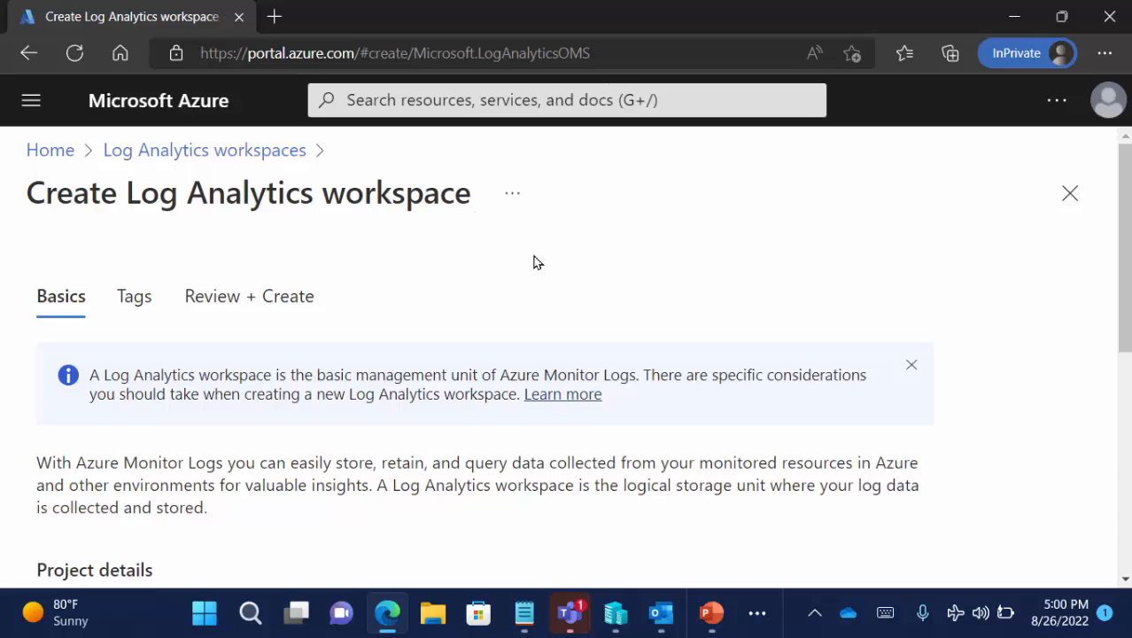
scroll(534, 262, down, 5)
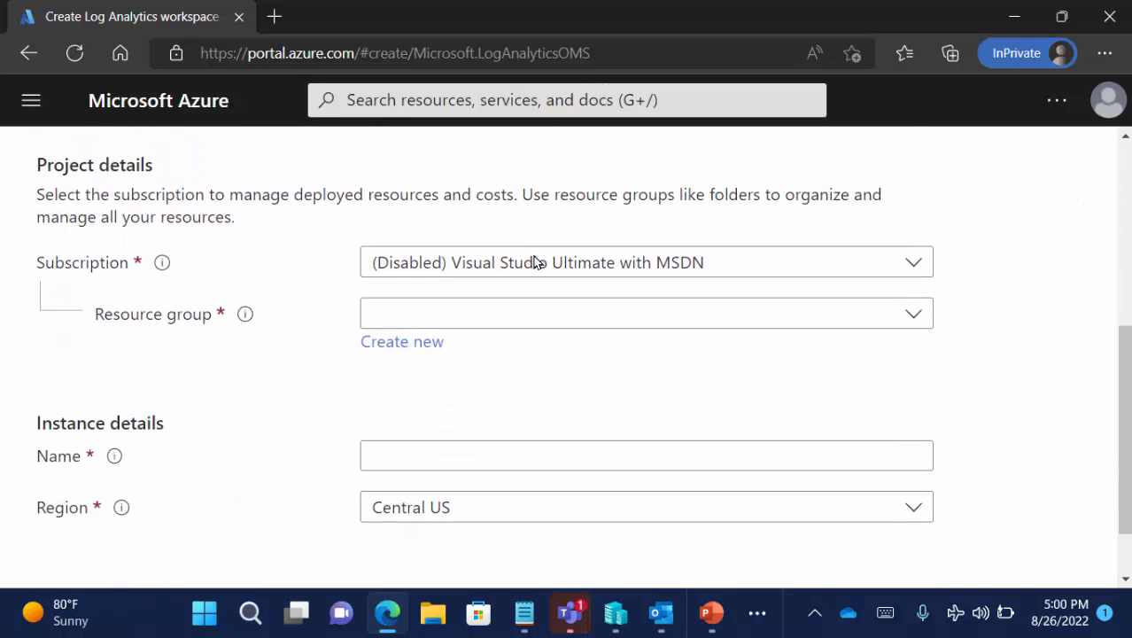
click(467, 272)
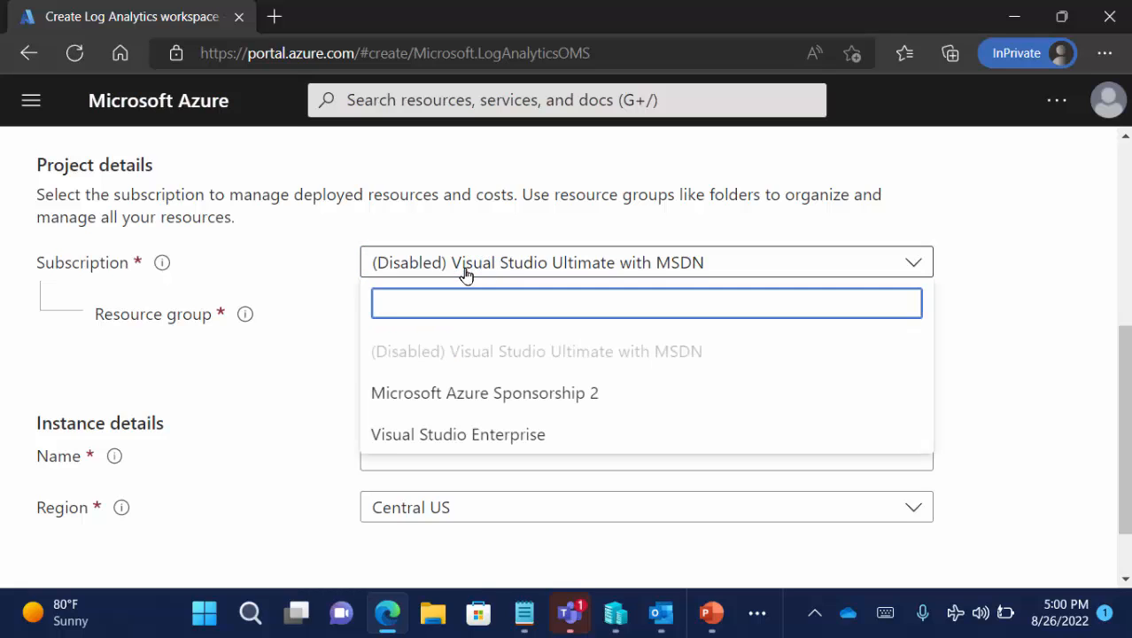
click(493, 392)
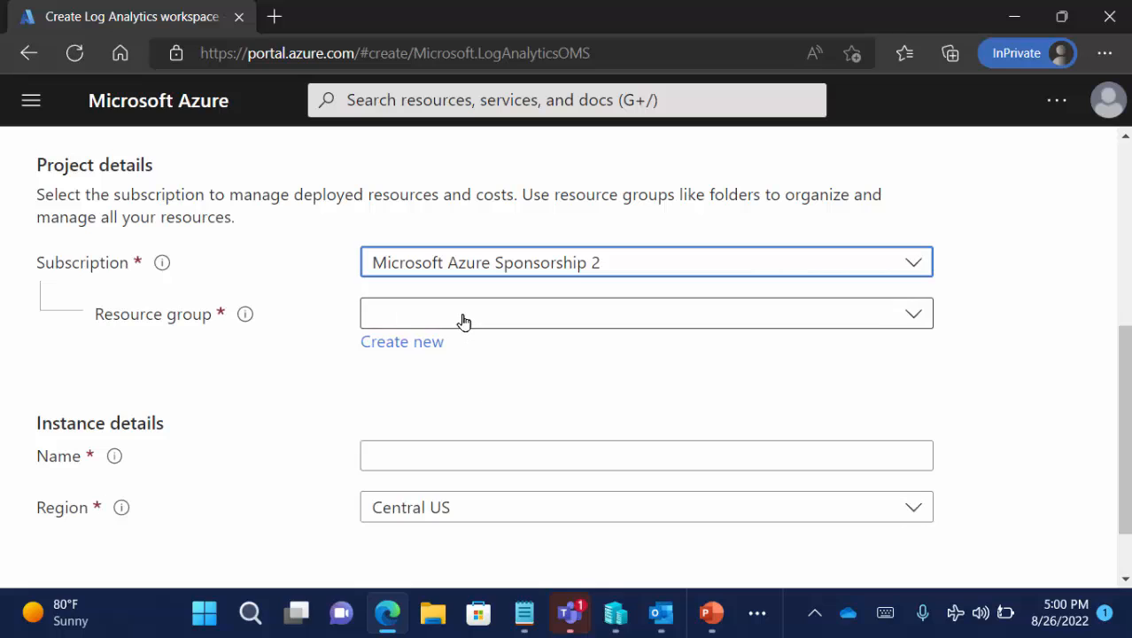
Step: Assign the new workspace to the SteveracLABRG resource group and name it Blah
click(463, 320)
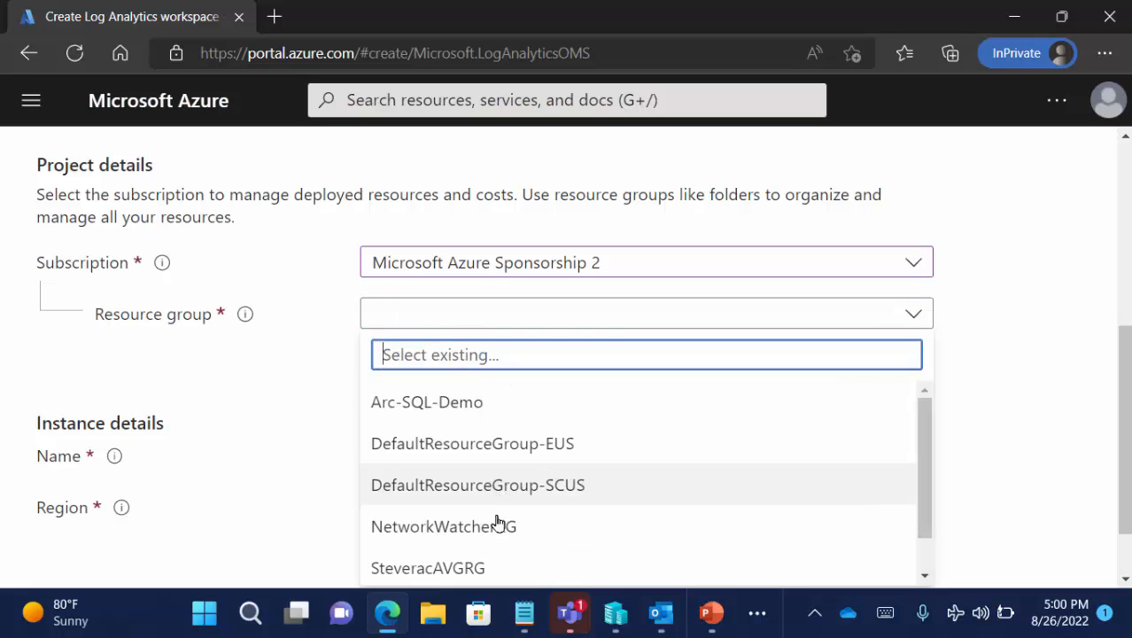
drag(930, 488, 934, 550)
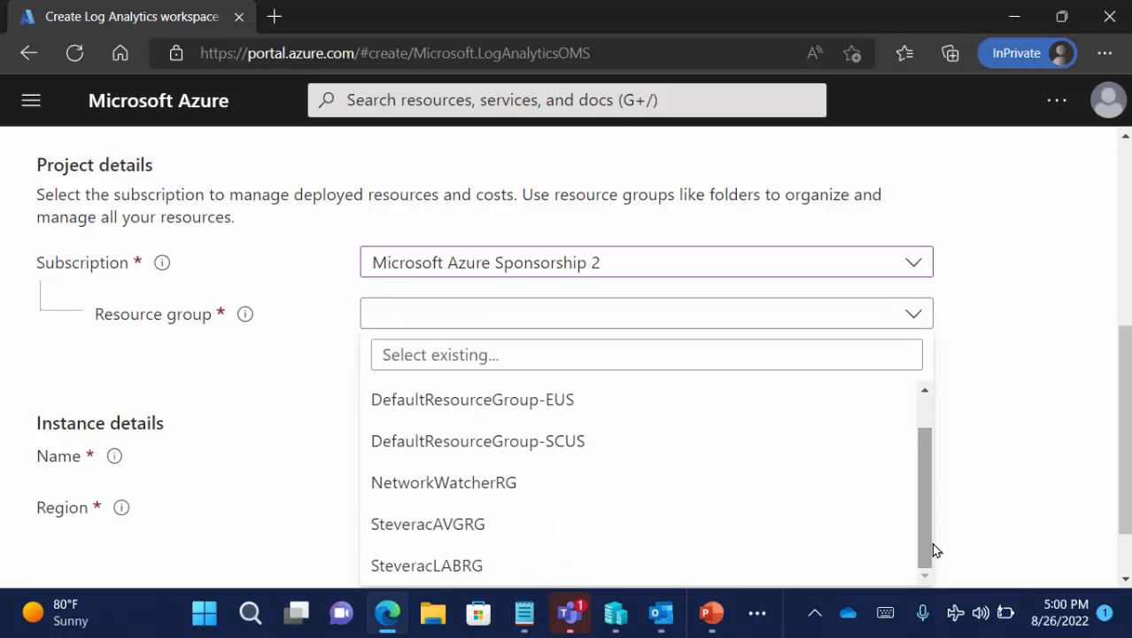
click(709, 555)
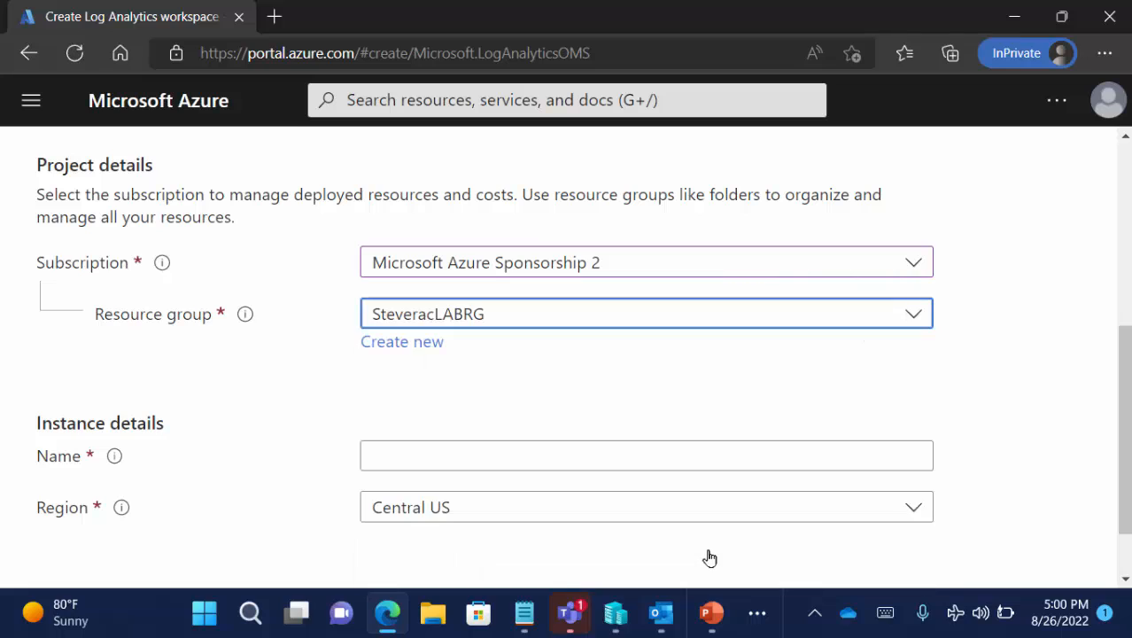
click(615, 456)
text(Blah)
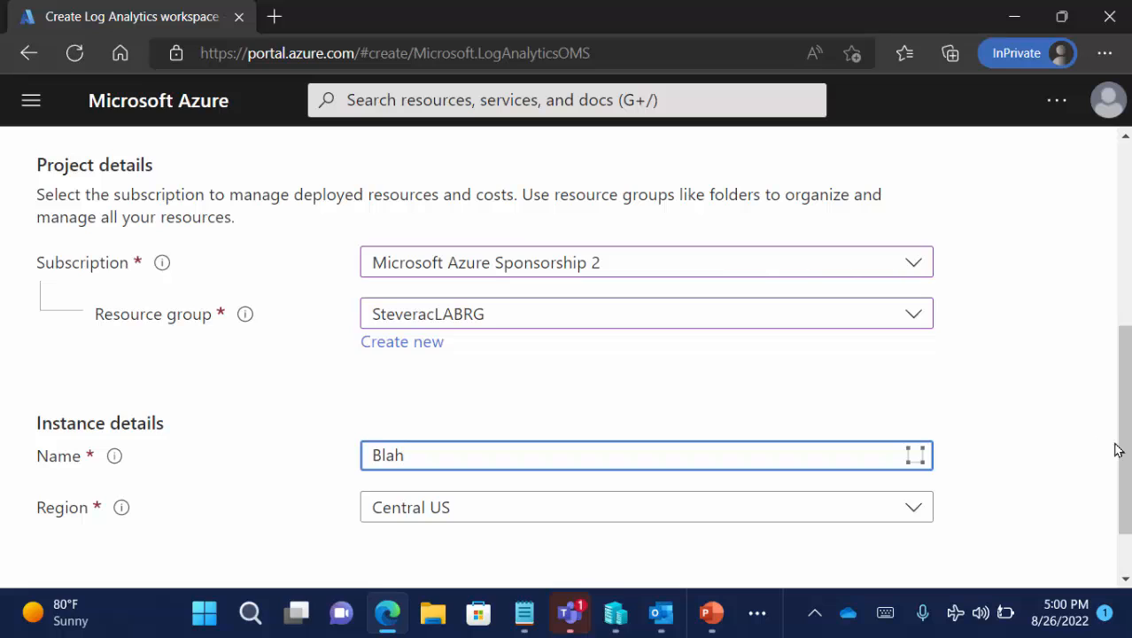
Step: Proceed past the tags without adding any, review the workspace settings, and close the form without creating the workspace
scroll(1130, 458, down, 2)
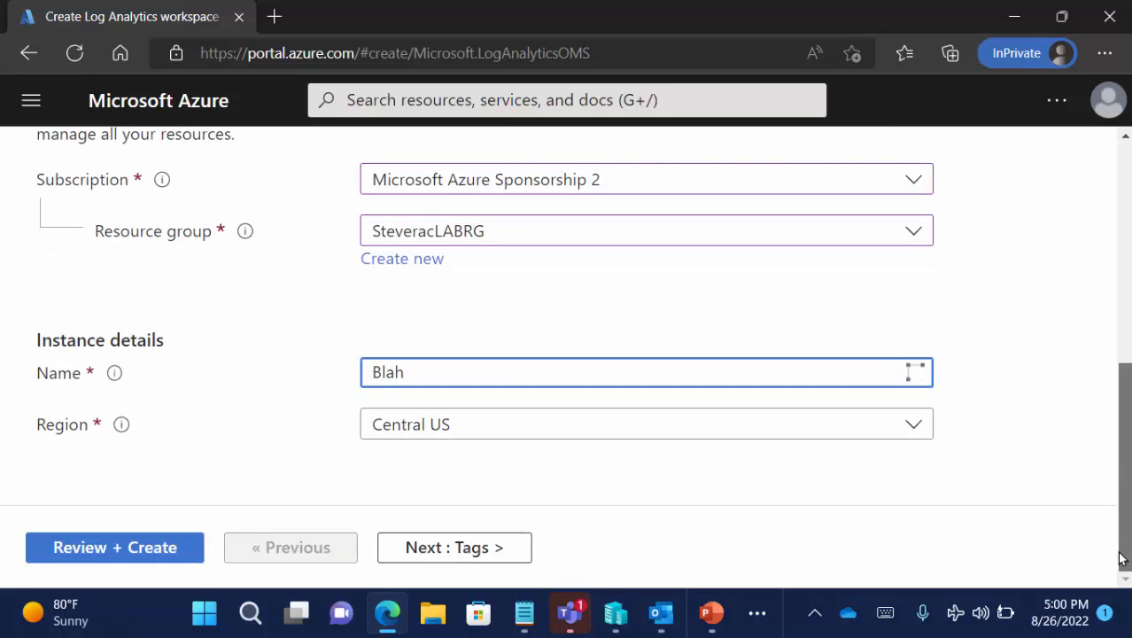
click(498, 549)
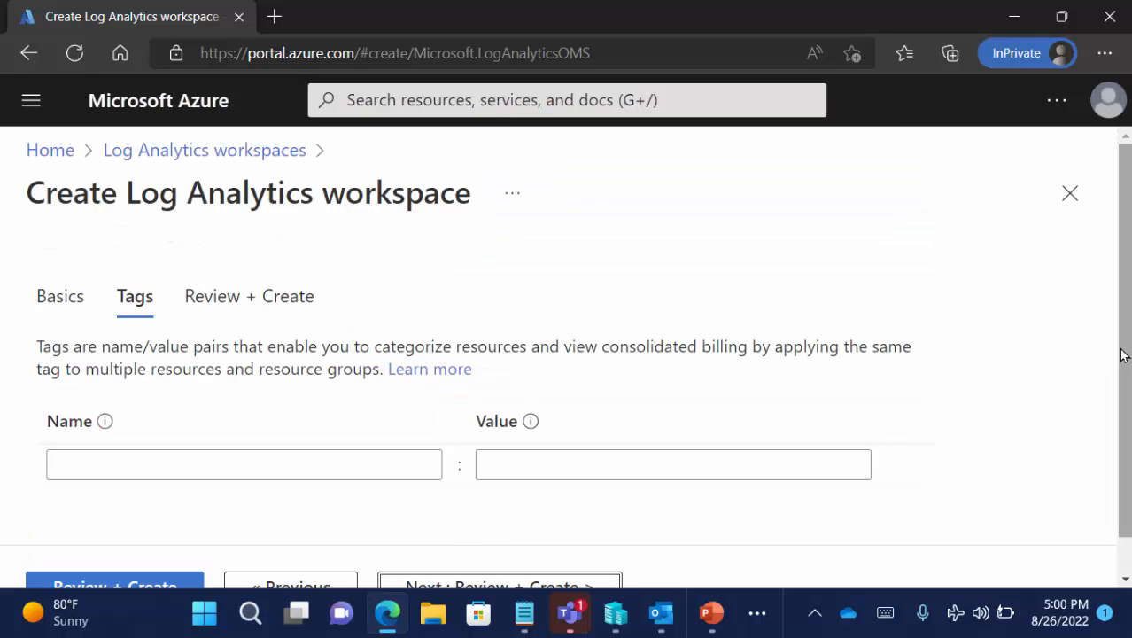
scroll(1124, 350, down, 2)
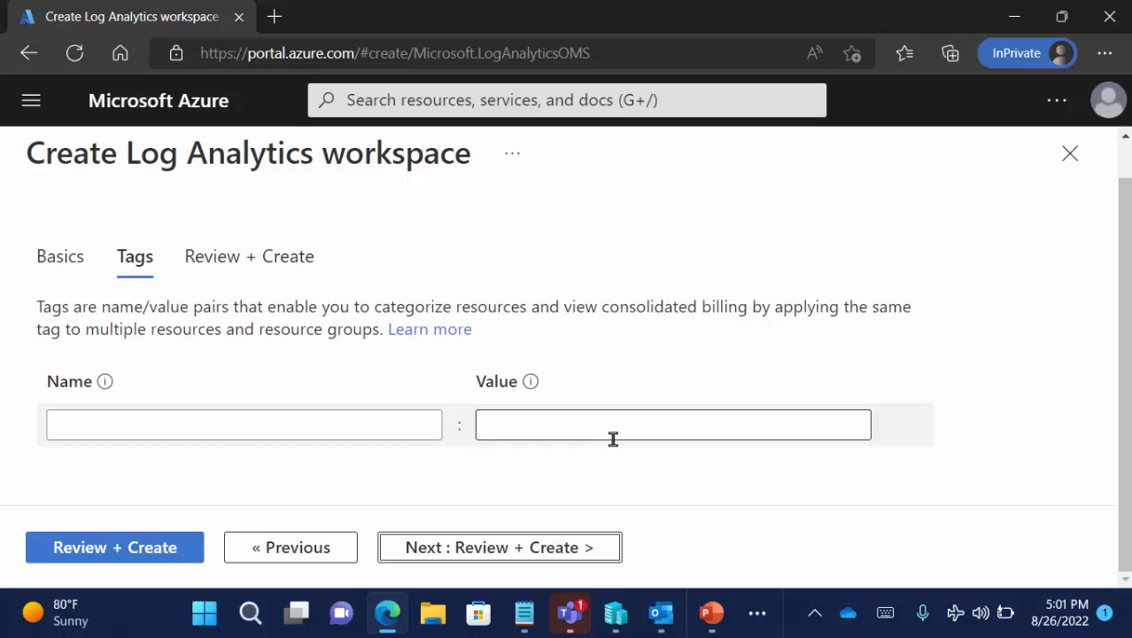
click(506, 554)
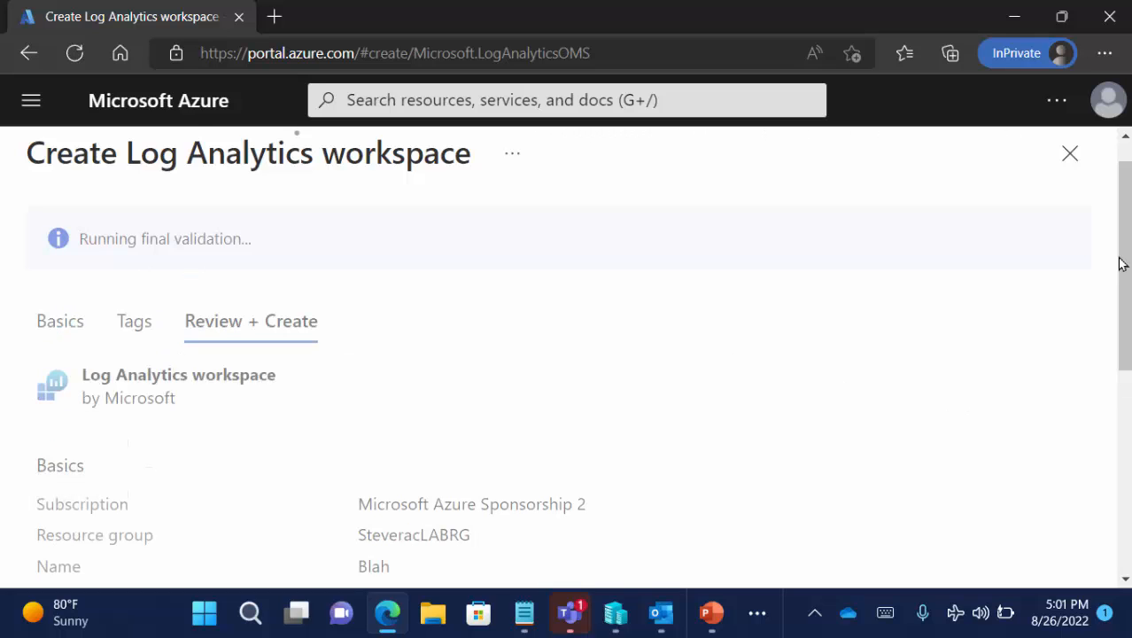
drag(1125, 270, 1125, 223)
click(1068, 204)
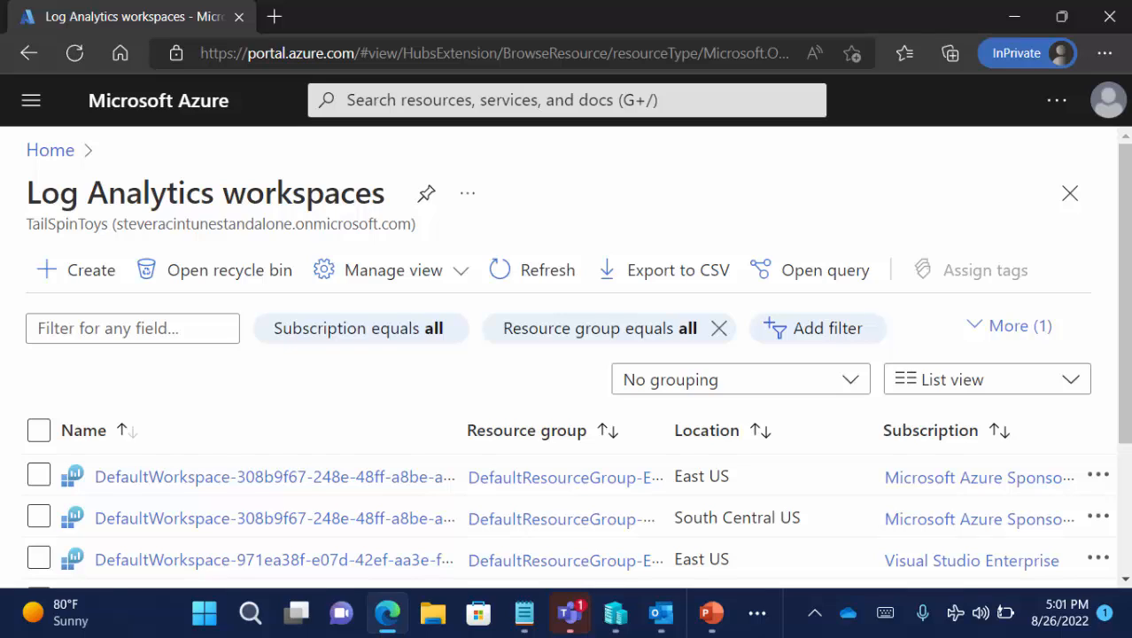
key(F10)
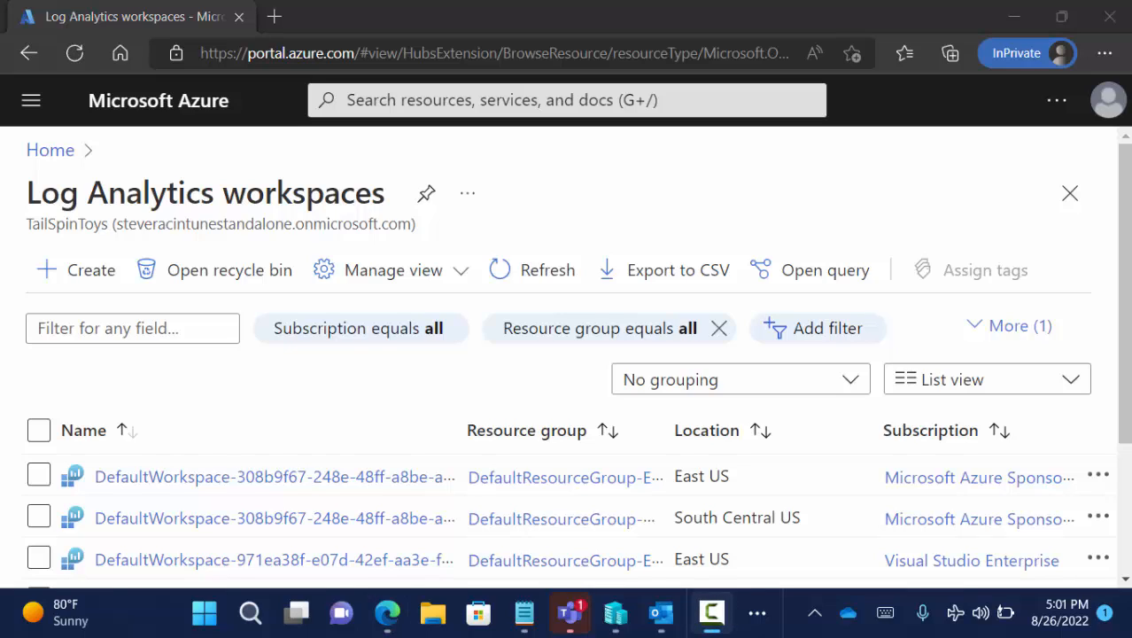
click(607, 99)
text(a)
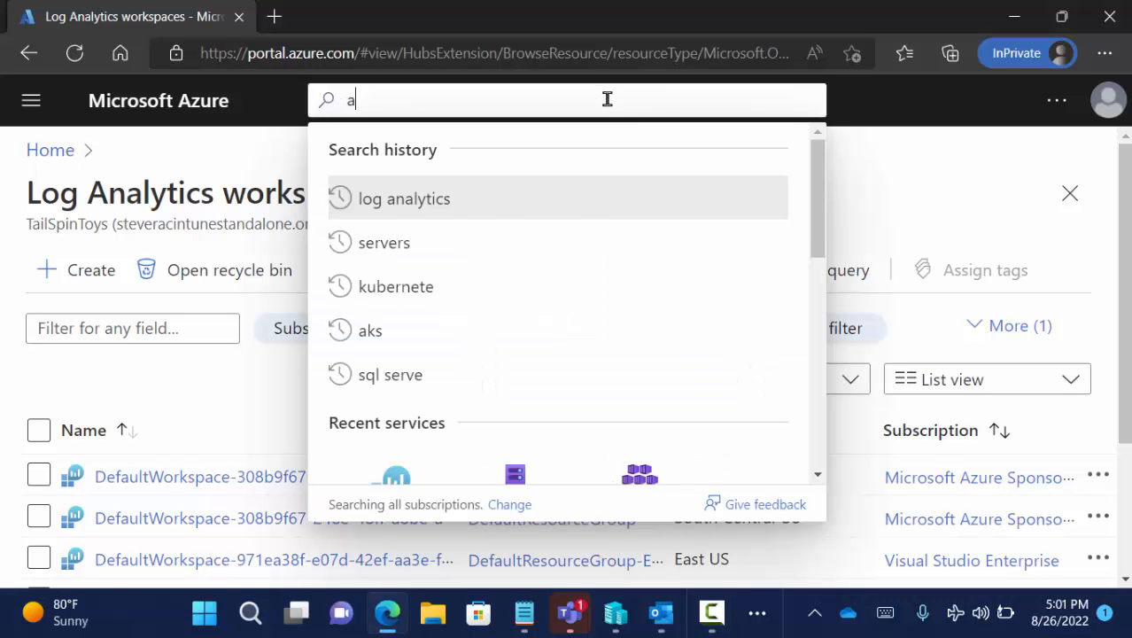
text(utmati)
key(BackSpace)
key(BackSpace)
key(BackSpace)
key(BackSpace)
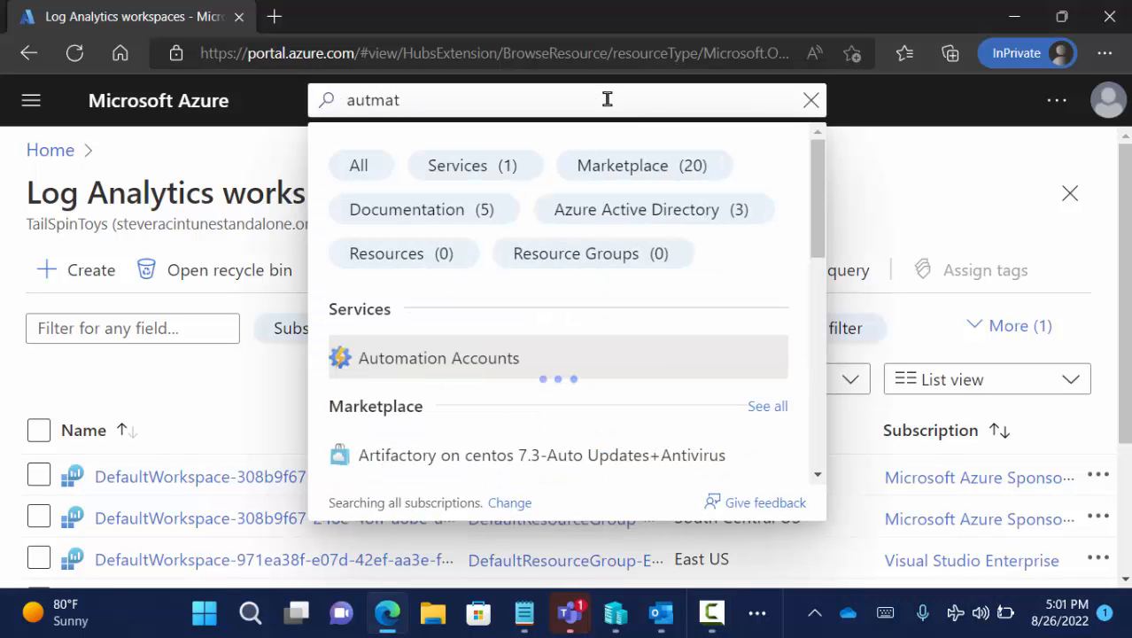
text(o)
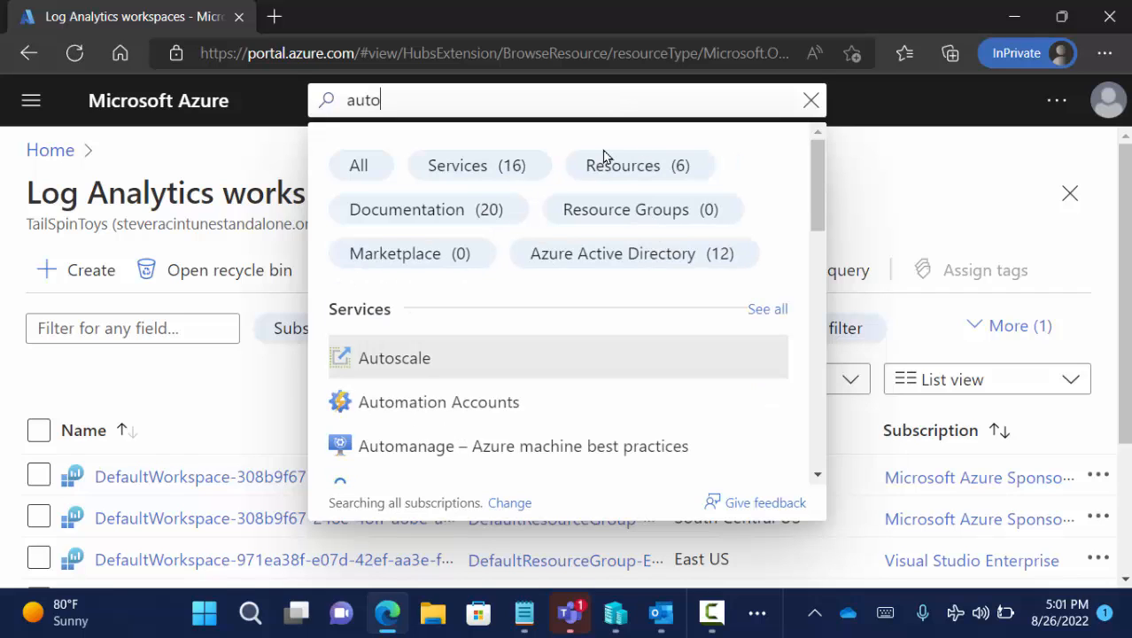
click(494, 392)
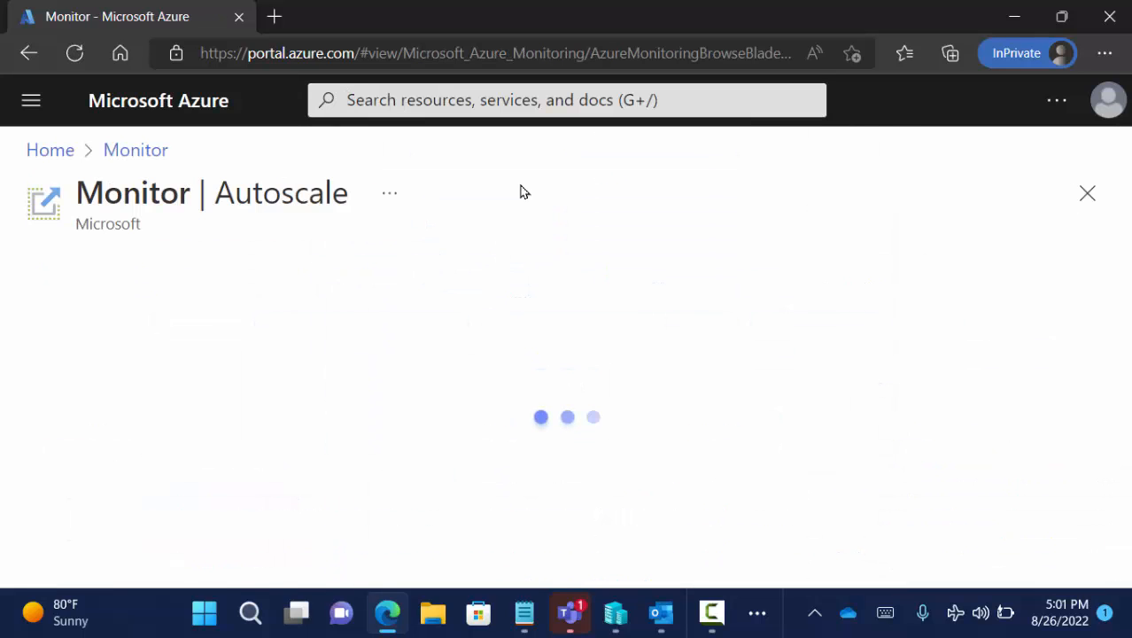
click(555, 105)
text(automation)
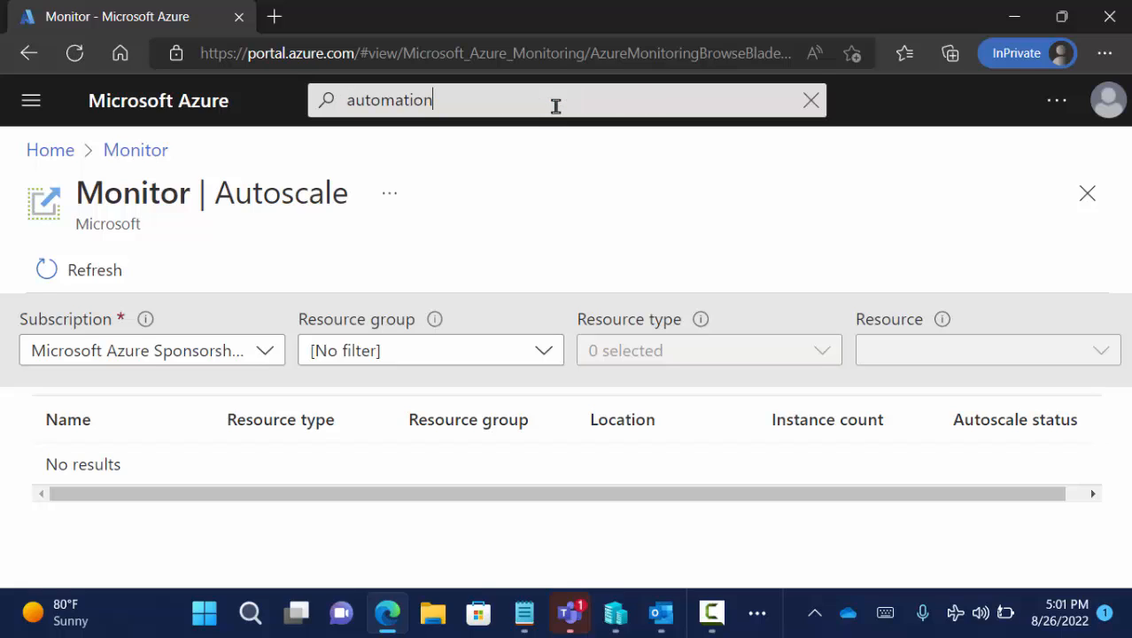
click(557, 107)
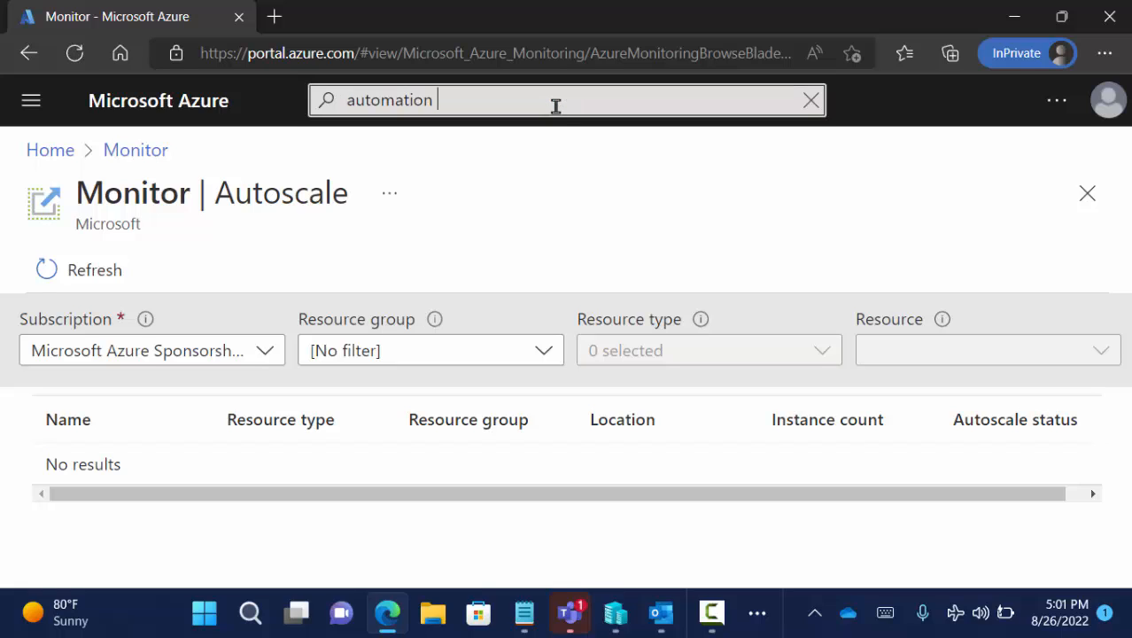
text(account)
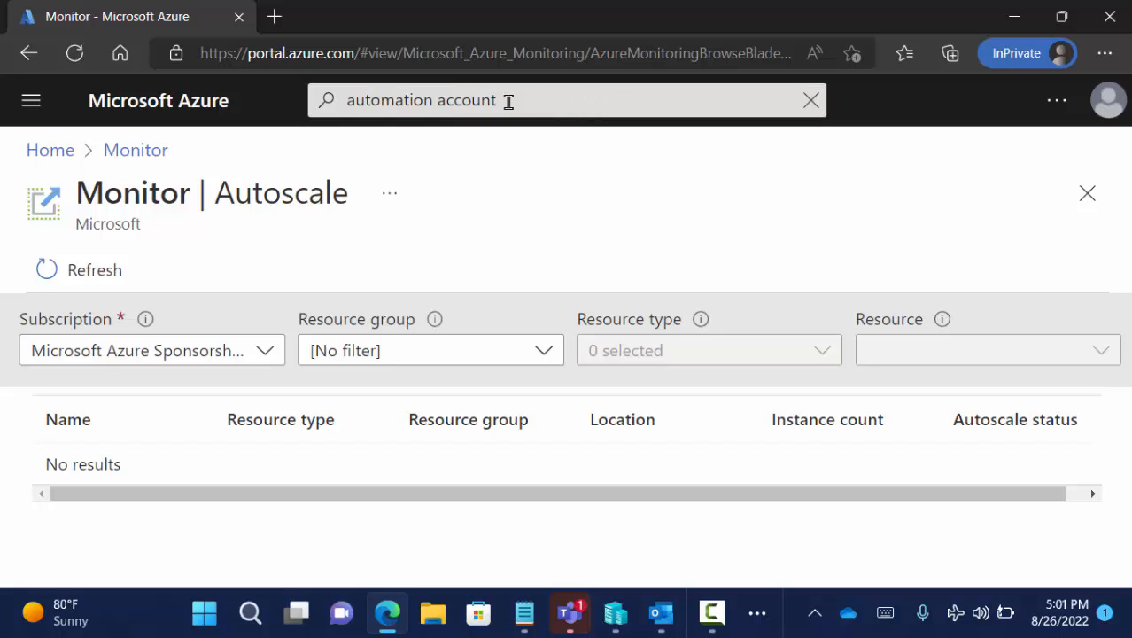
key(BackSpace)
key(BackSpace)
key(BackSpace)
key(BackSpace)
key(BackSpace)
key(BackSpace)
key(BackSpace)
key(BackSpace)
key(BackSpace)
key(BackSpace)
key(BackSpace)
key(BackSpace)
key(BackSpace)
key(BackSpace)
key(BackSpace)
key(BackSpace)
key(BackSpace)
Step: Search the portal for "automation" from the home page and open the Automation Accounts service
text(aut)
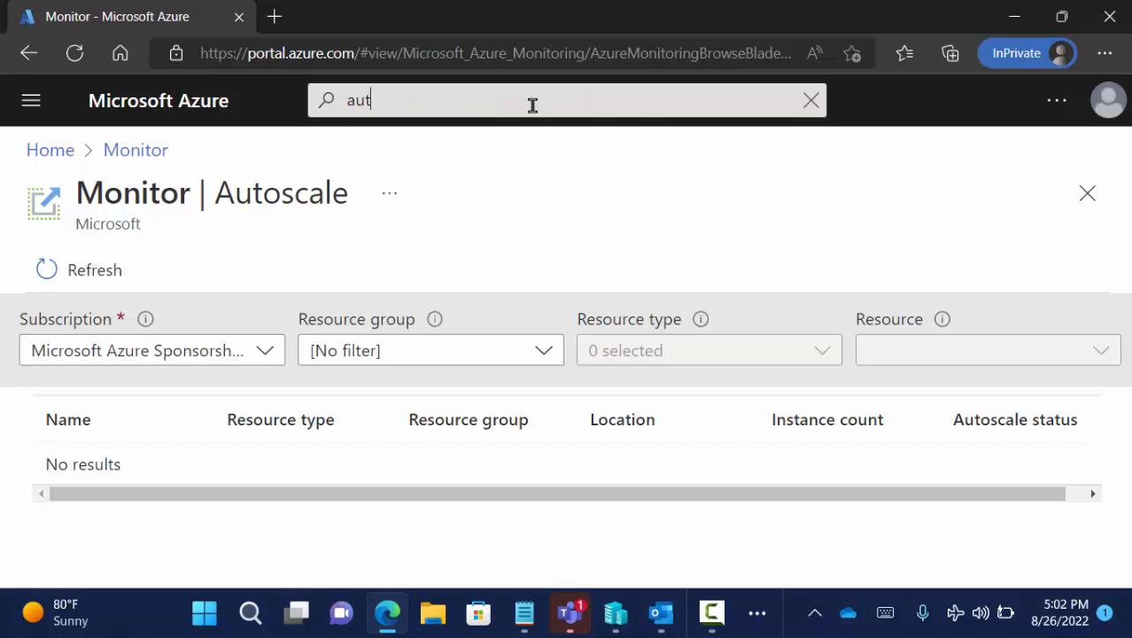
text(omation)
click(64, 153)
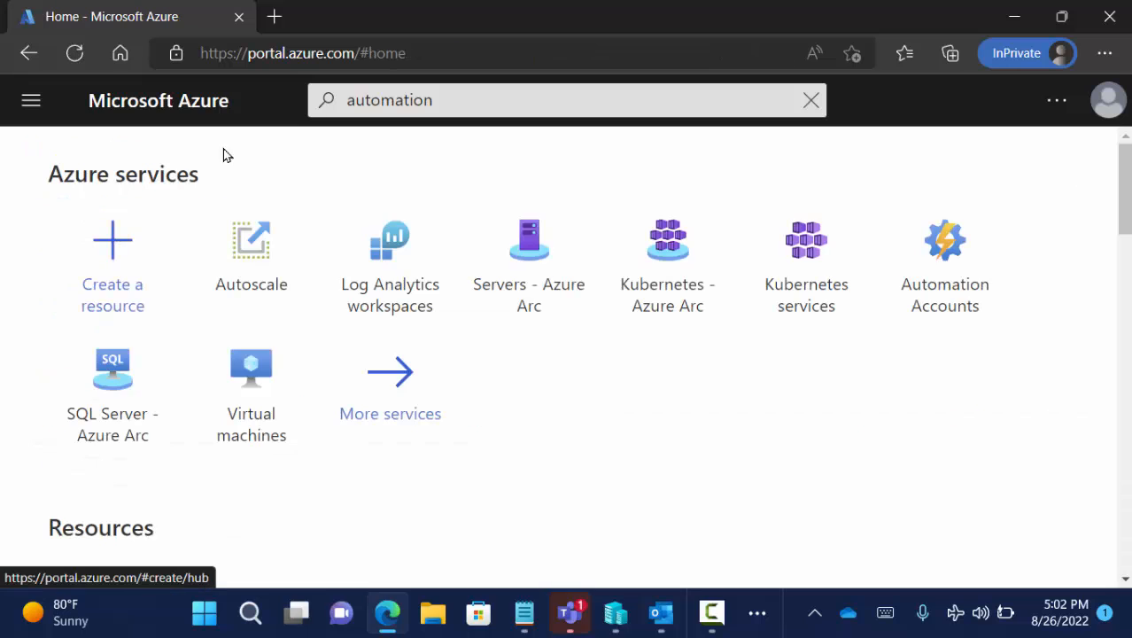
click(381, 104)
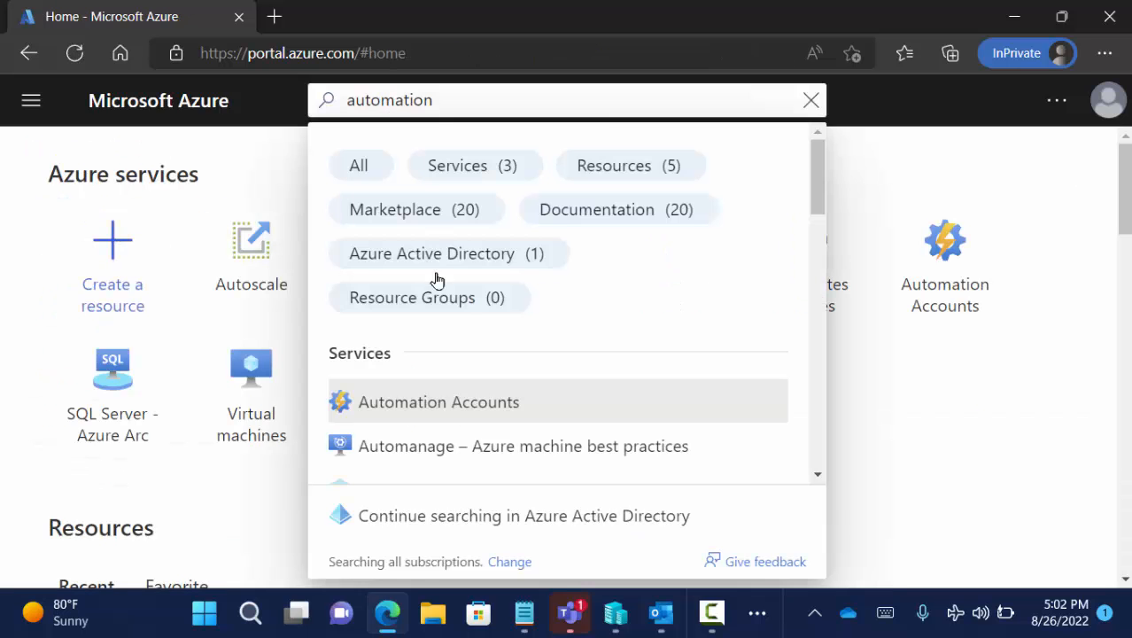
click(459, 402)
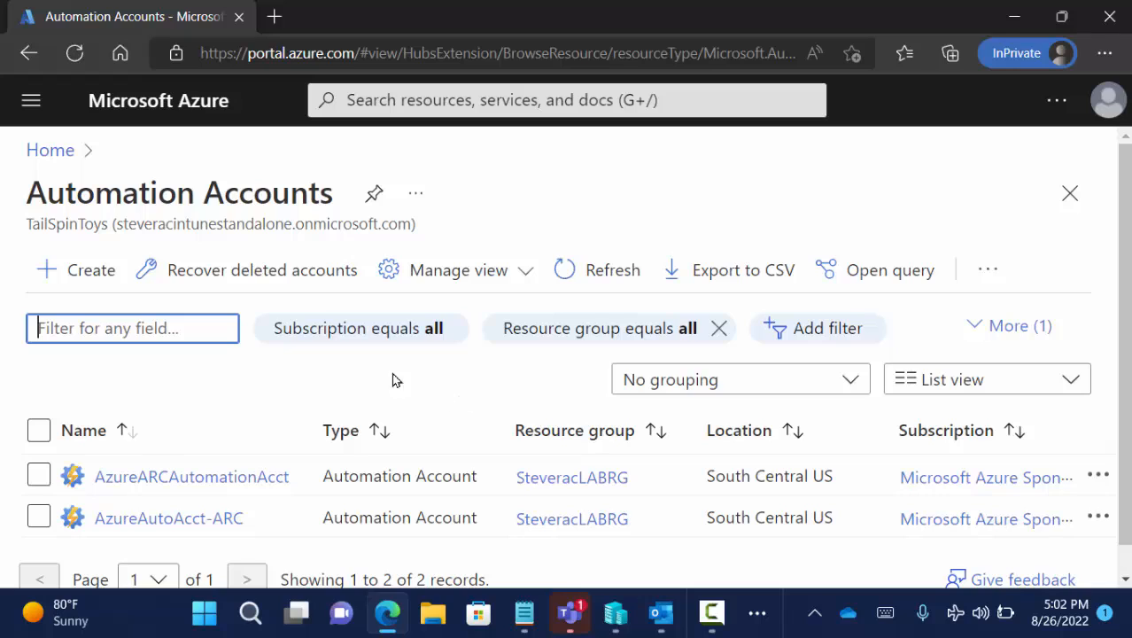
Step: Start creating an Automation Account in the SteveracLABRG resource group and enter Blah as its name
click(82, 274)
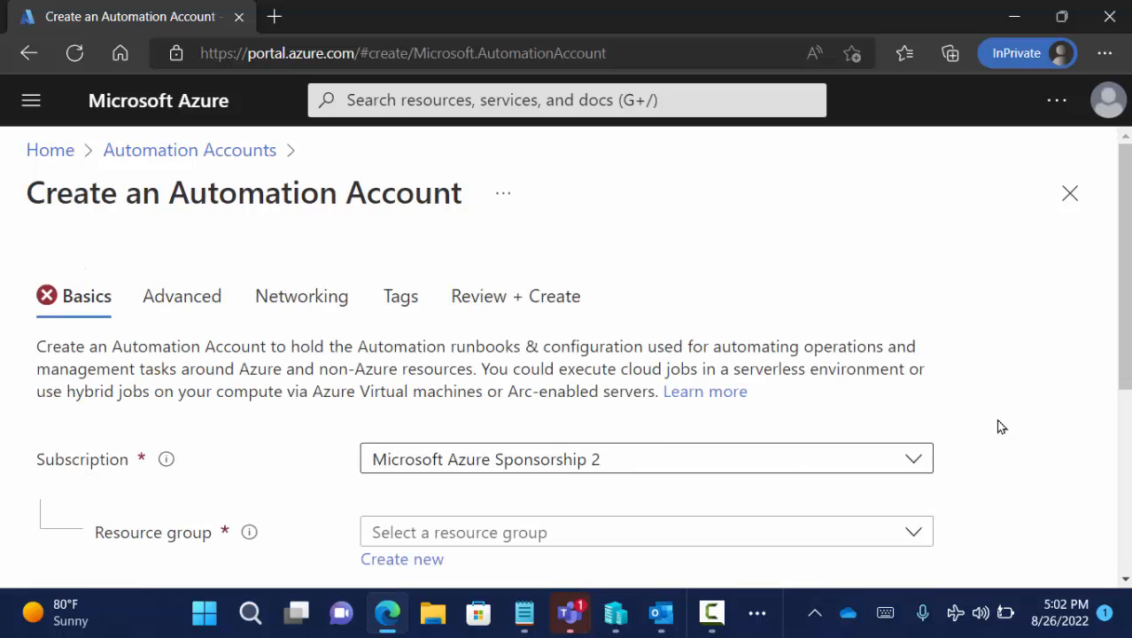
scroll(1123, 355, down, 3)
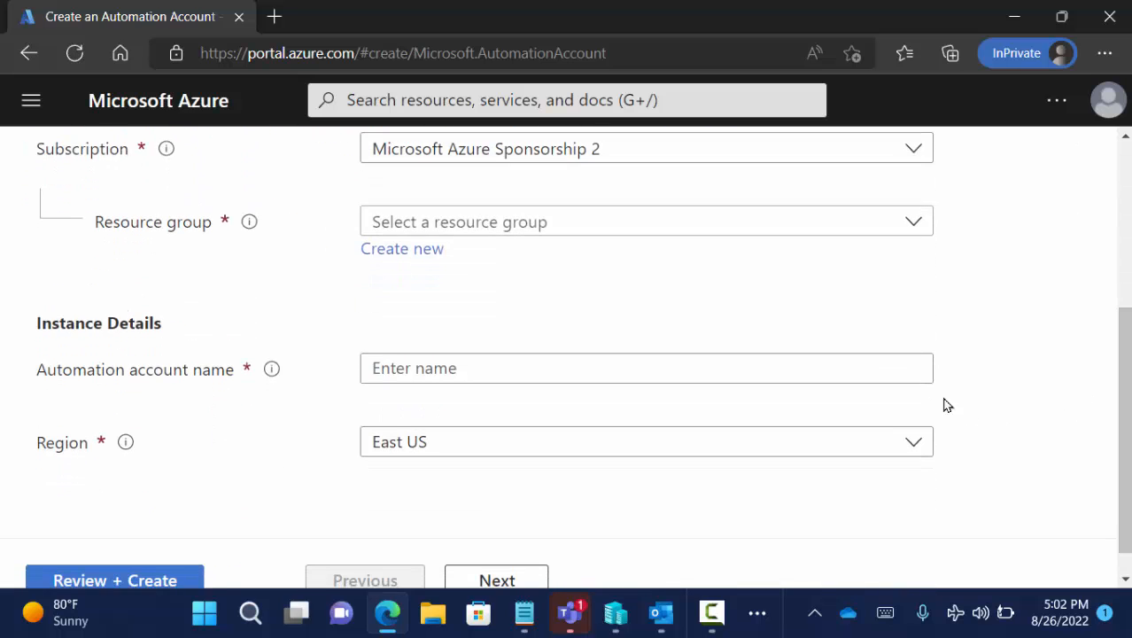
click(775, 223)
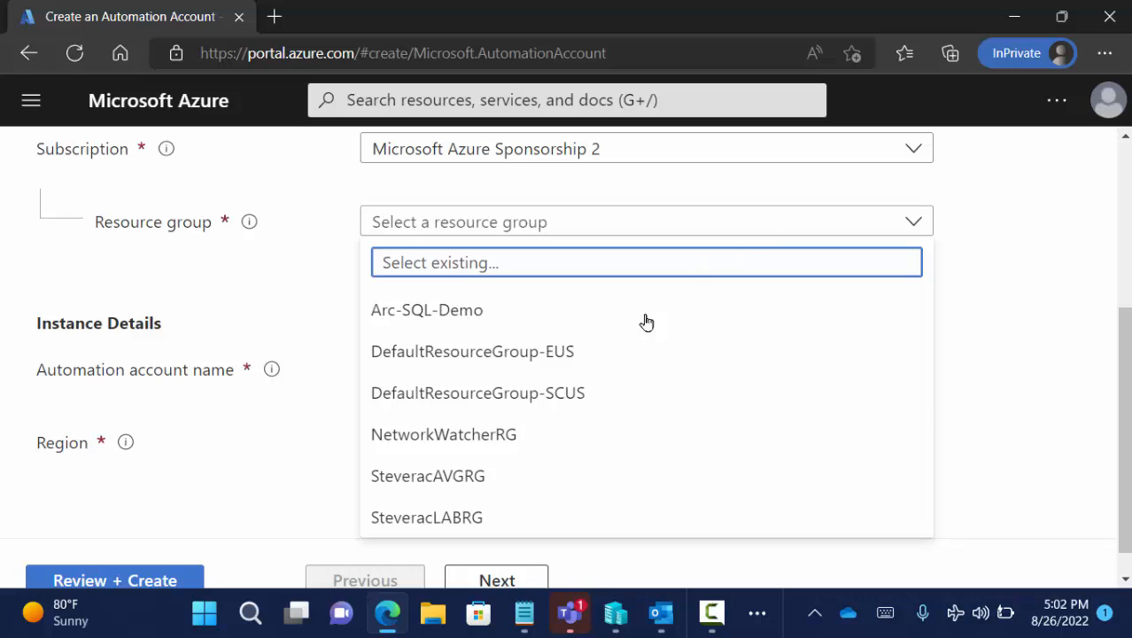
click(493, 519)
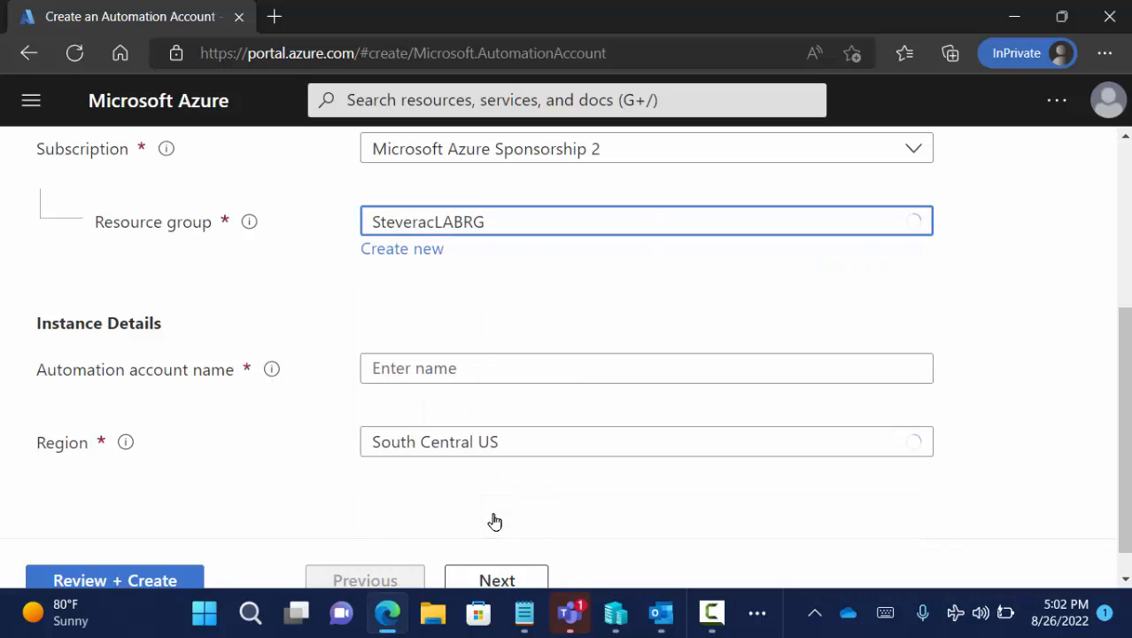
click(459, 366)
text(Blah)
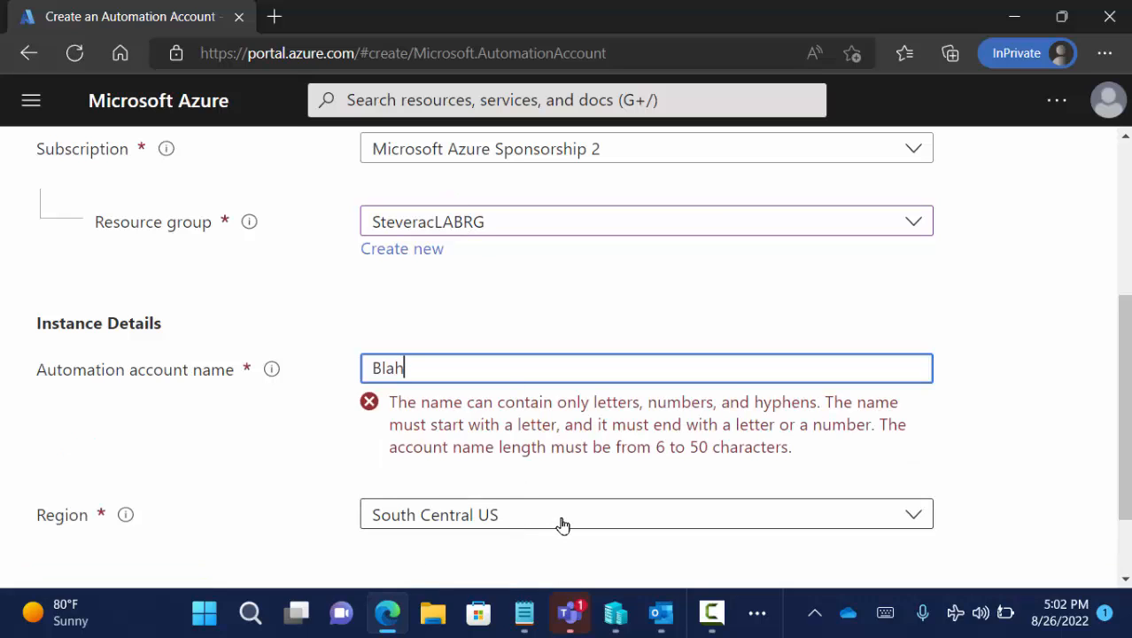
Step: Complete the automation account name as BlahBlah and continue past the managed identities with only system assigned enabled
text(Blah)
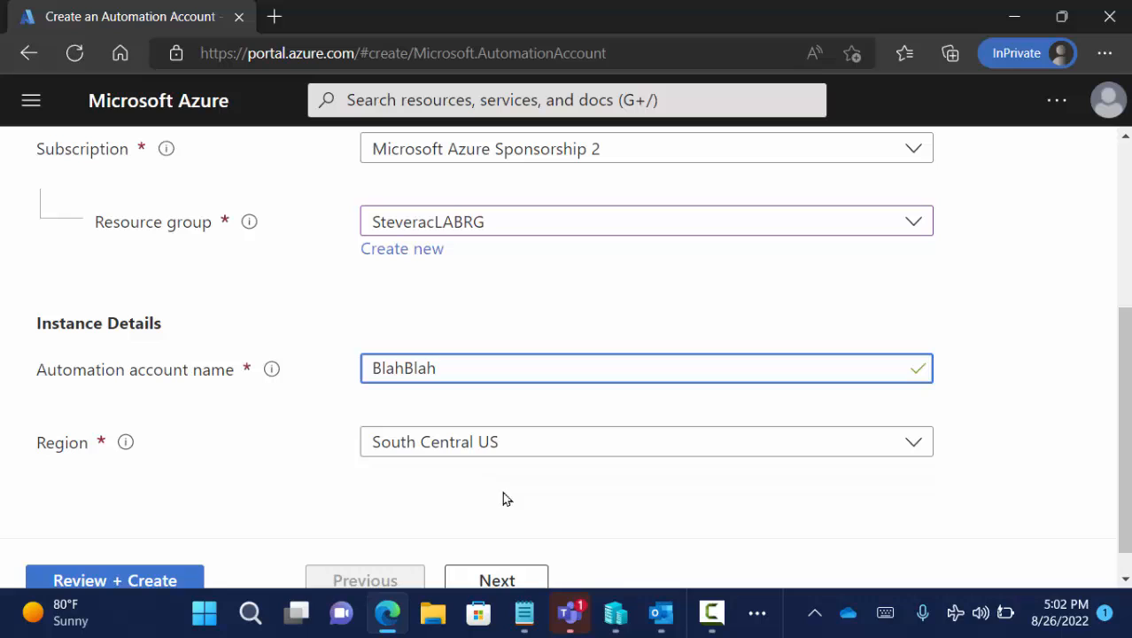
click(512, 580)
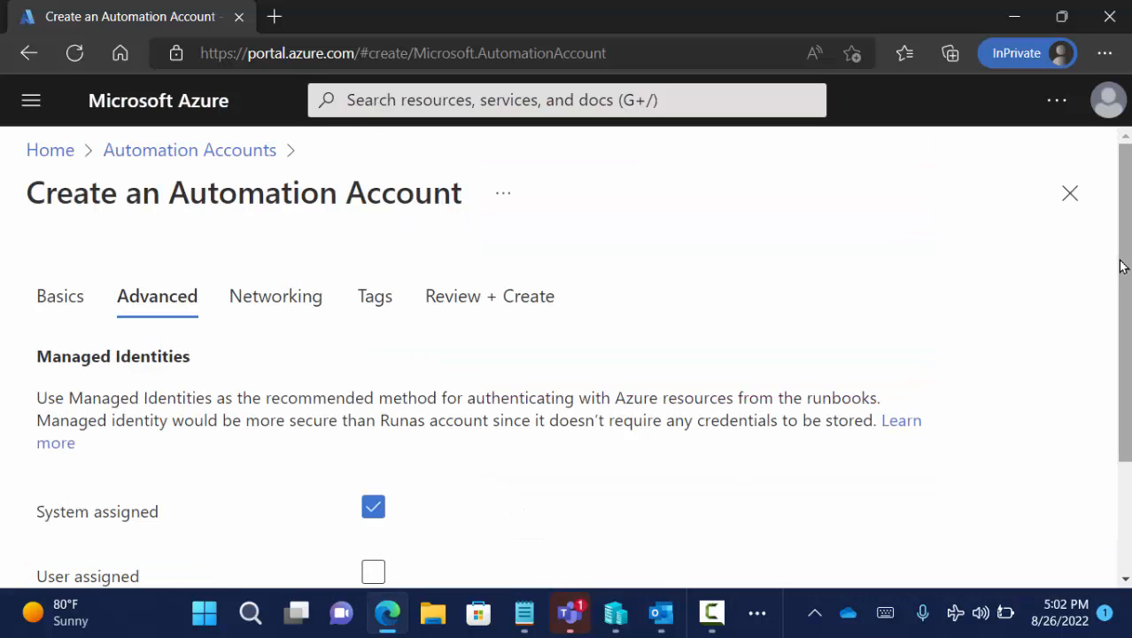
drag(1122, 265, 1127, 365)
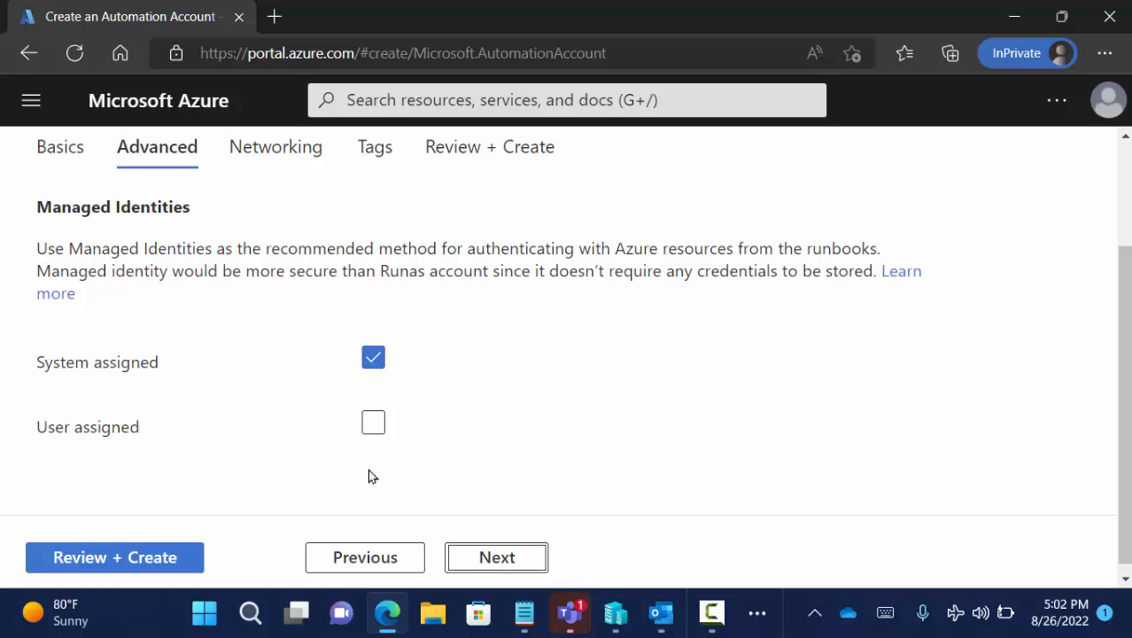
click(490, 555)
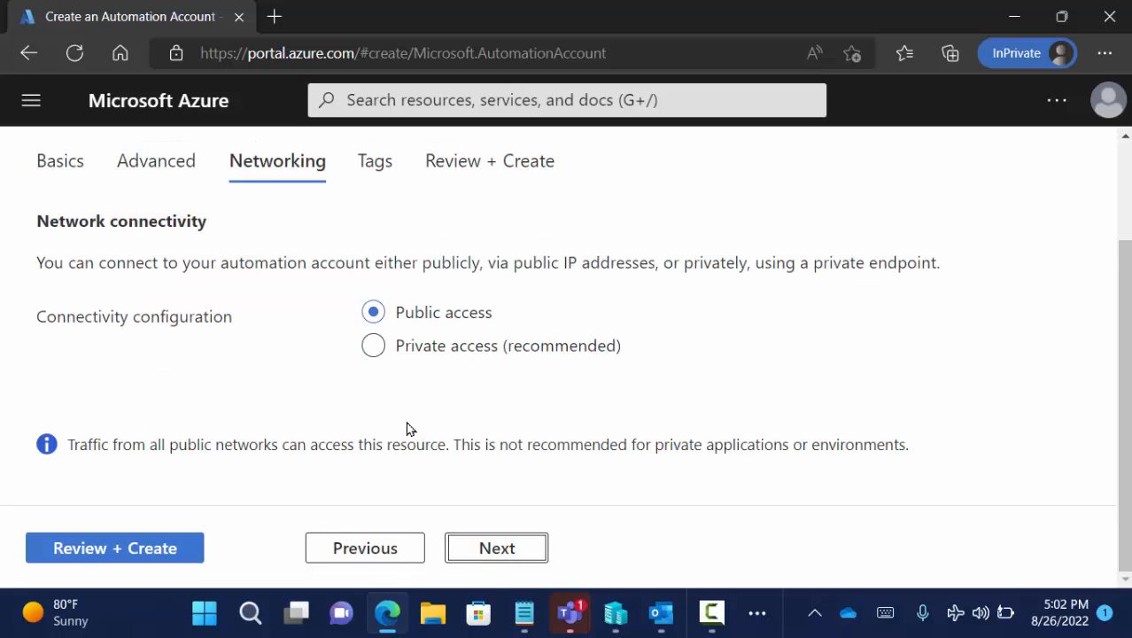
Step: Keep public access and no tags, review the account settings, and close the form without creating the account
click(373, 345)
click(373, 312)
click(498, 550)
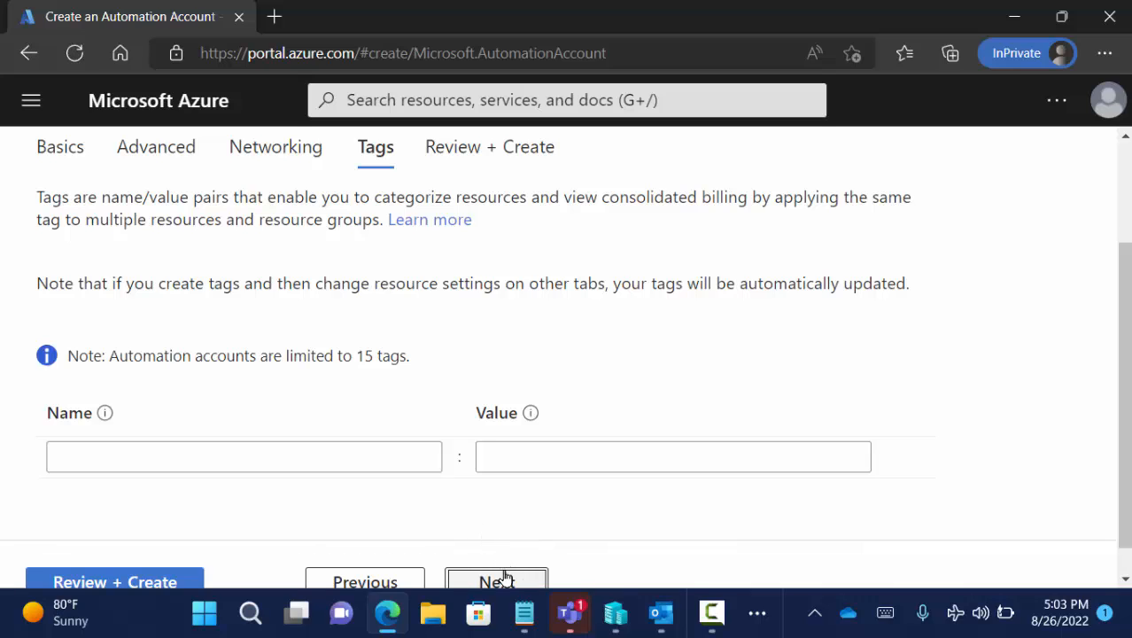
click(498, 581)
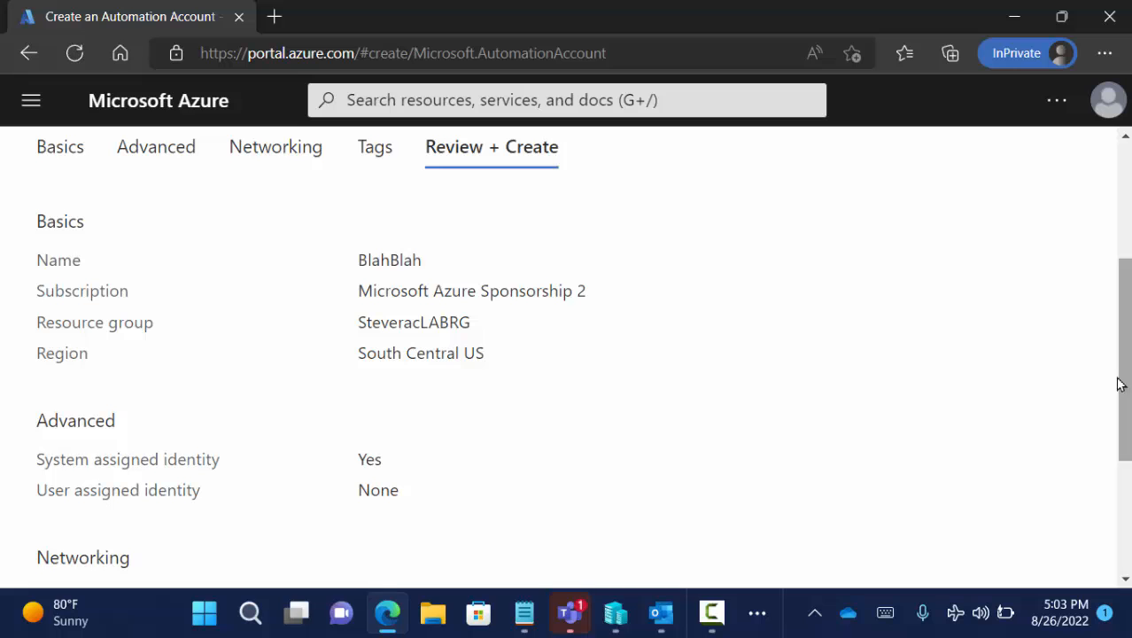
drag(1127, 372, 1118, 257)
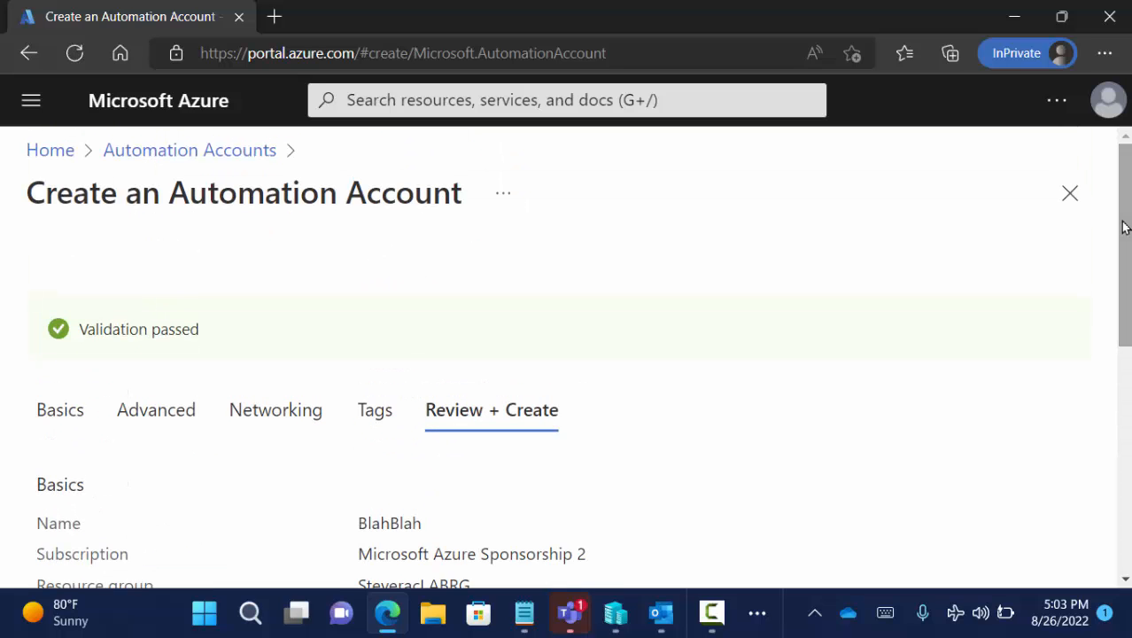
click(1073, 196)
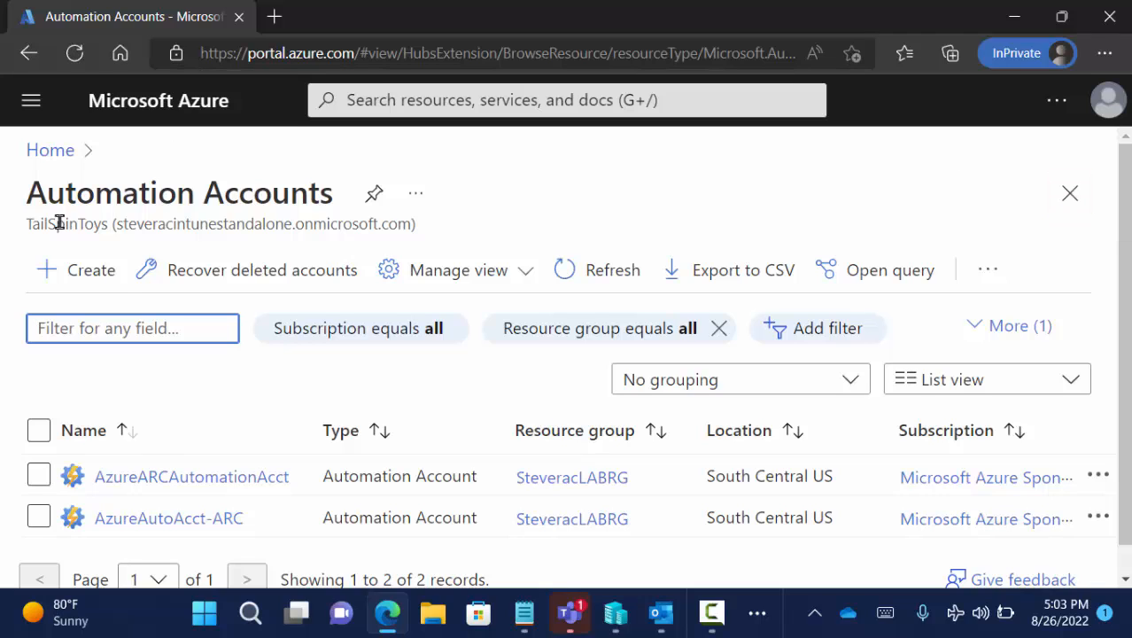
Step: Start a new Automation Account in the SteveracLABRG resource group and name it Demo-Blah
click(67, 272)
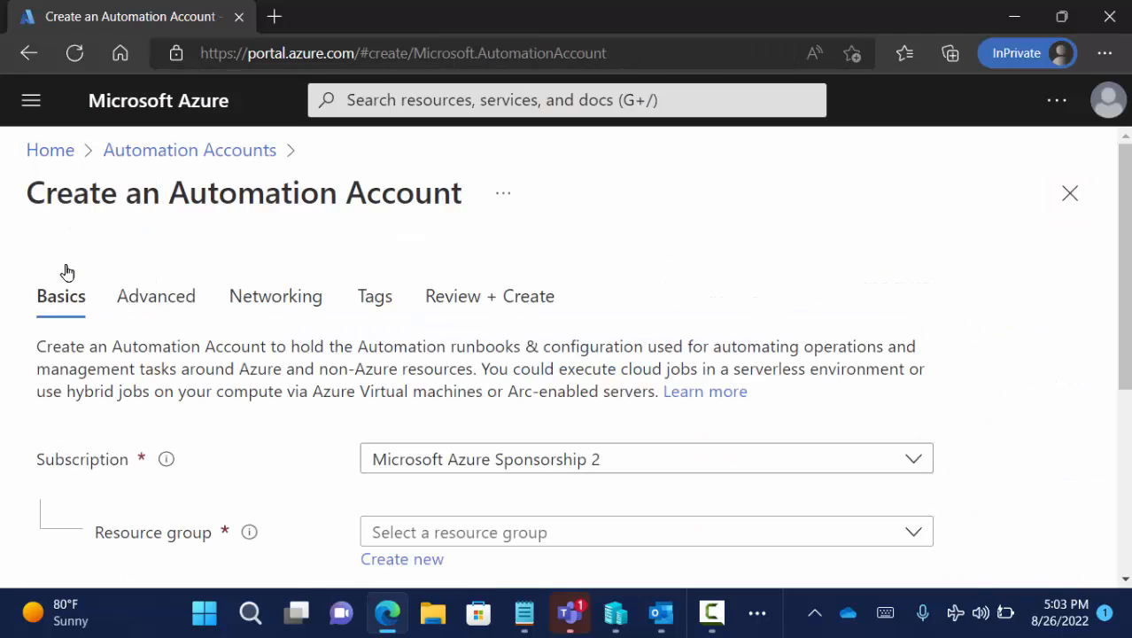
click(536, 532)
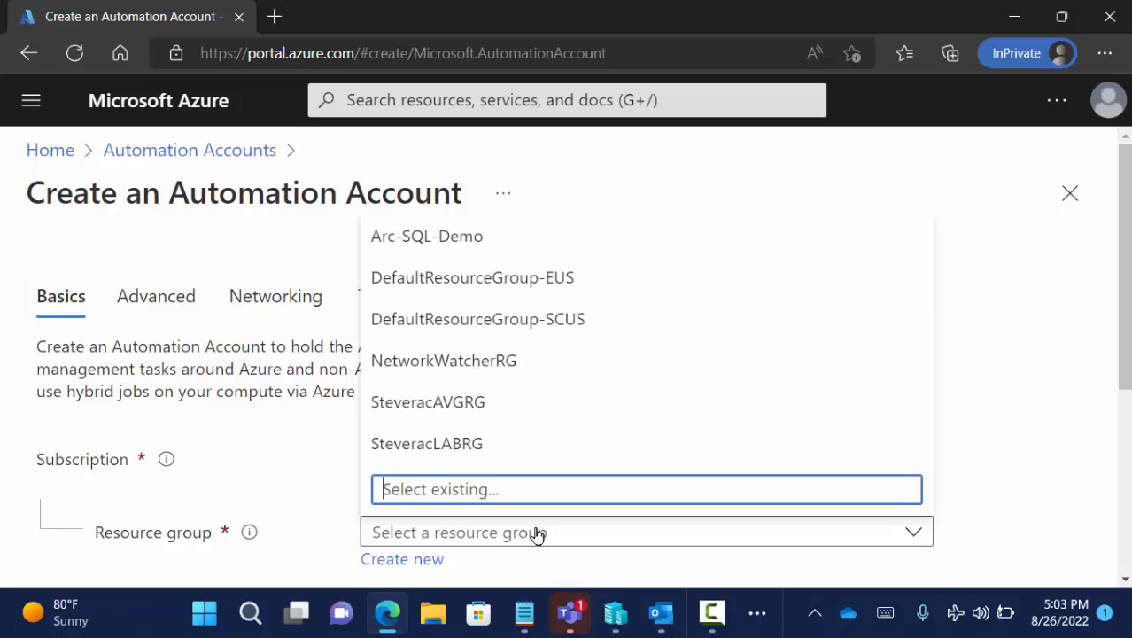
click(495, 452)
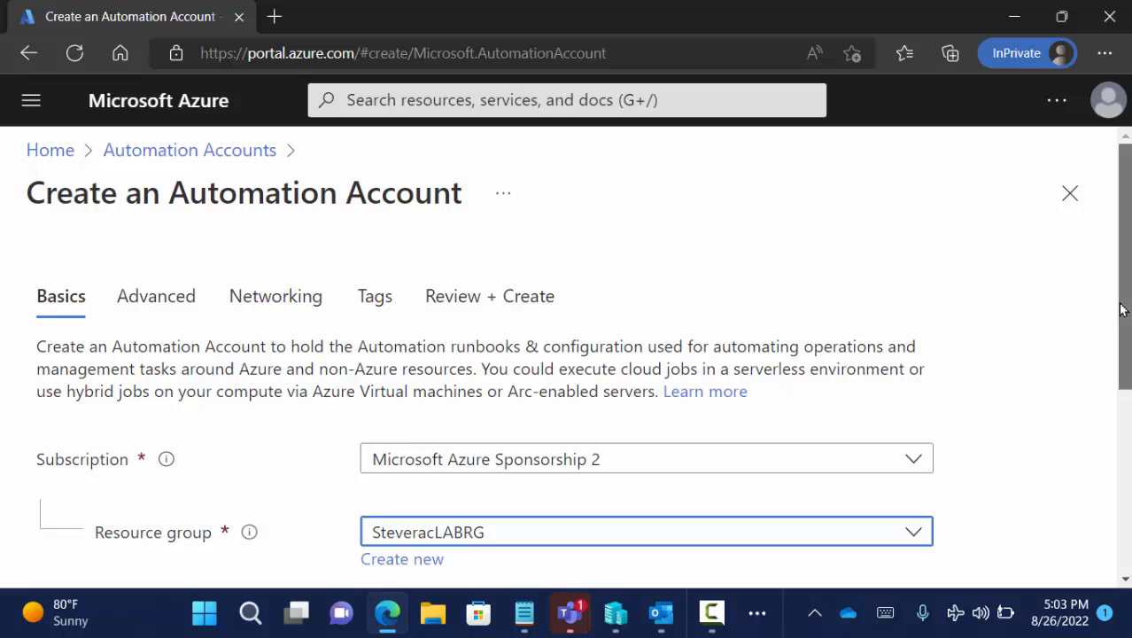
scroll(1118, 320, down, 4)
click(797, 341)
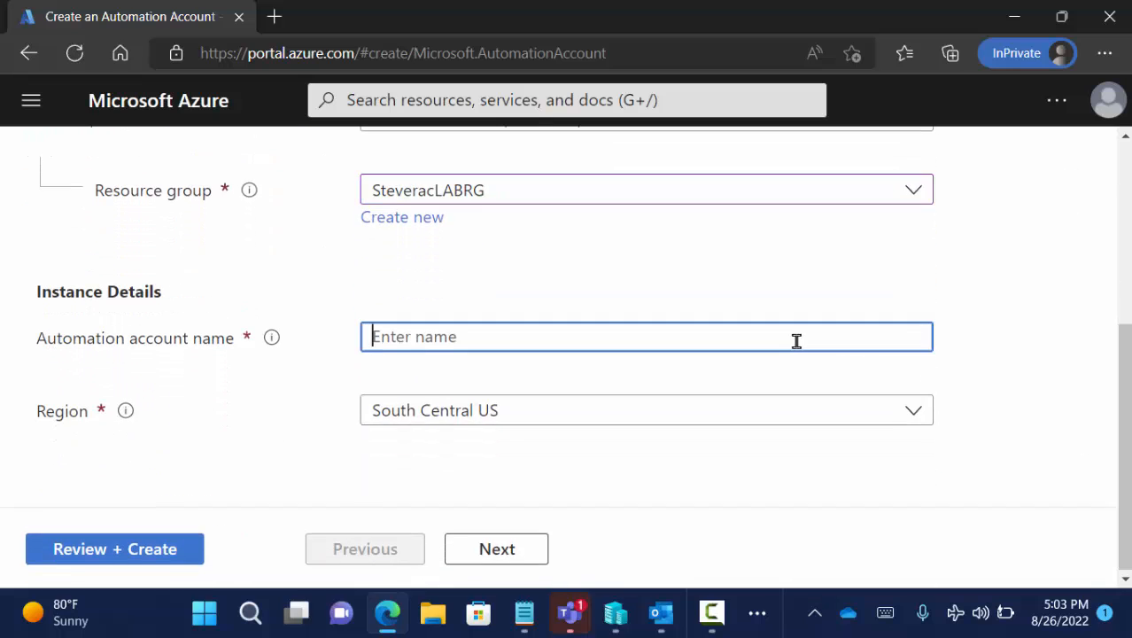
text(Demo-)
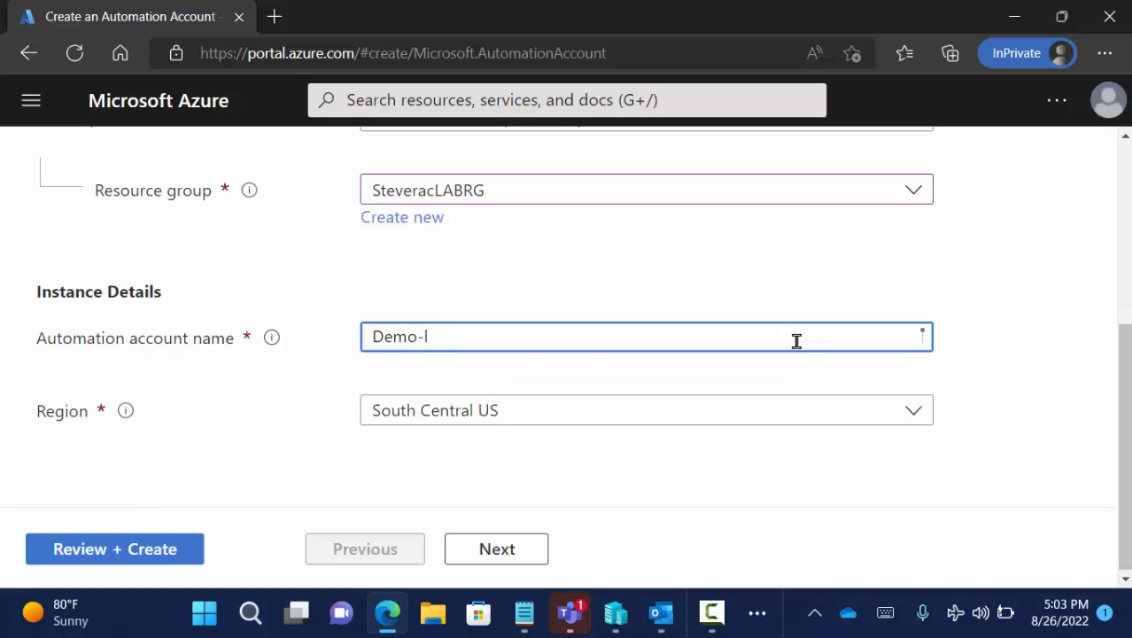
text(Blah)
Step: Accept the system assigned identity, public access and empty tags, and create the Demo-Blah account
click(502, 553)
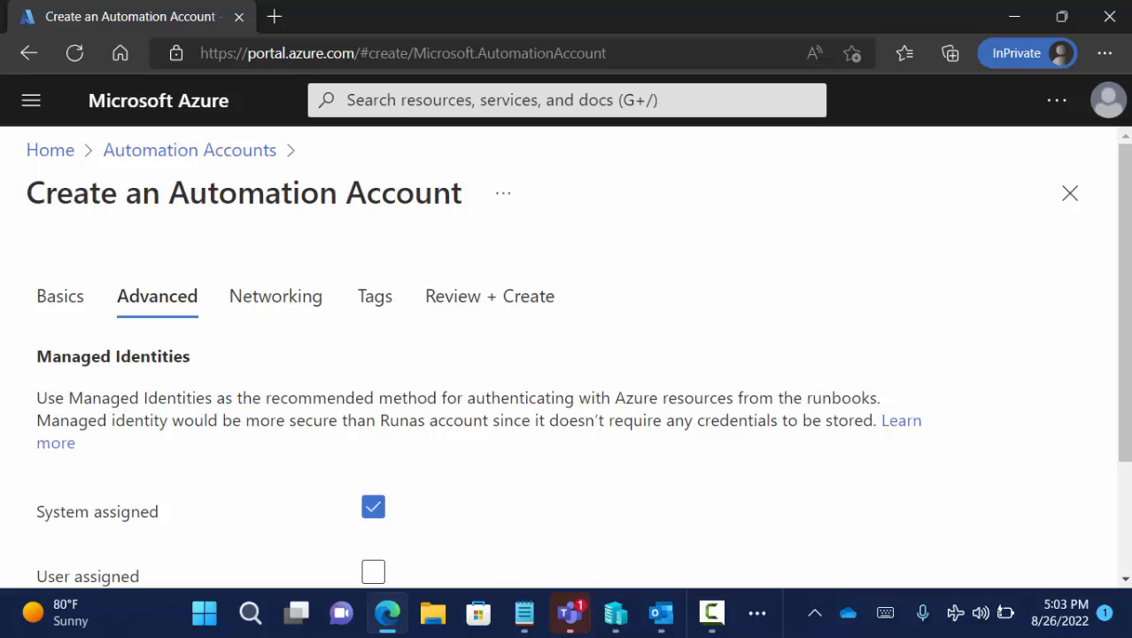
scroll(1113, 309, down, 3)
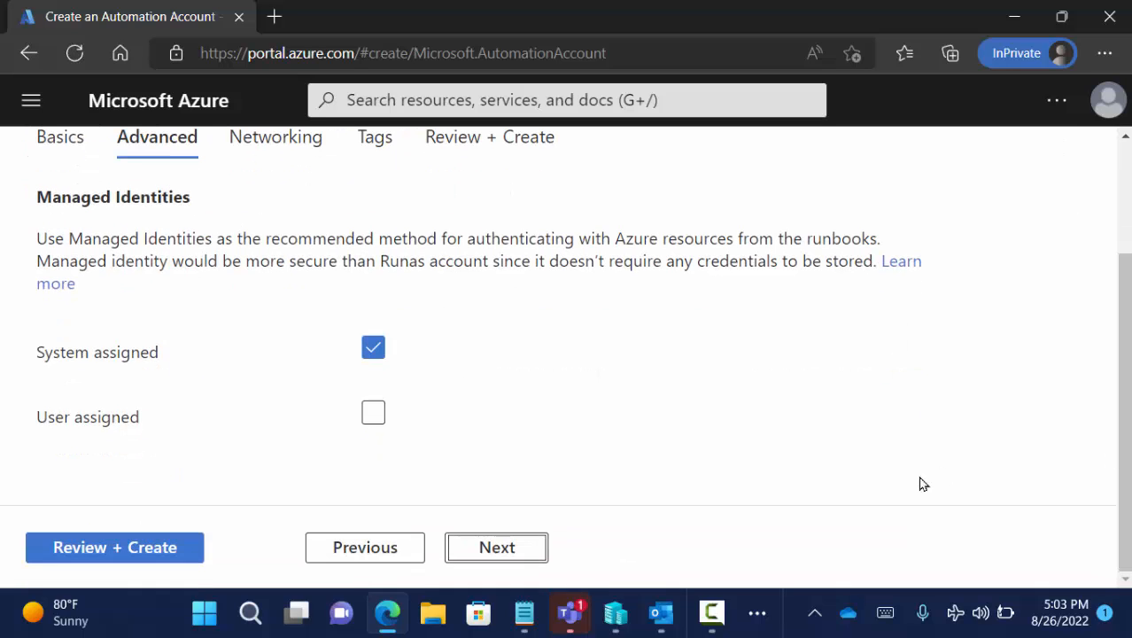
click(511, 551)
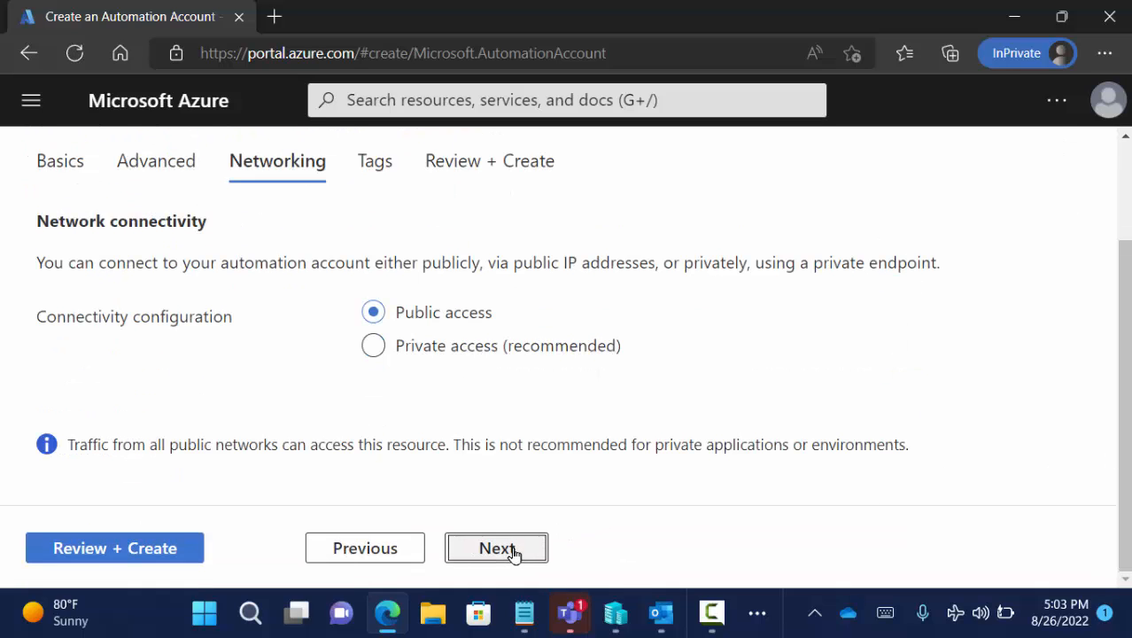
click(513, 551)
click(514, 560)
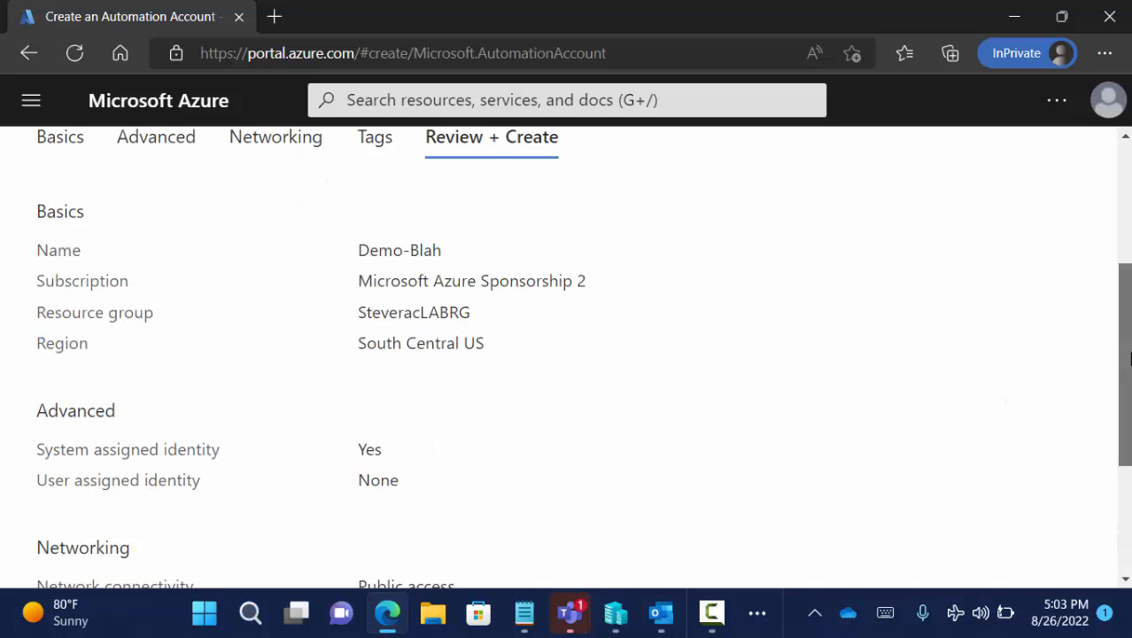
scroll(1114, 364, down, 3)
click(103, 543)
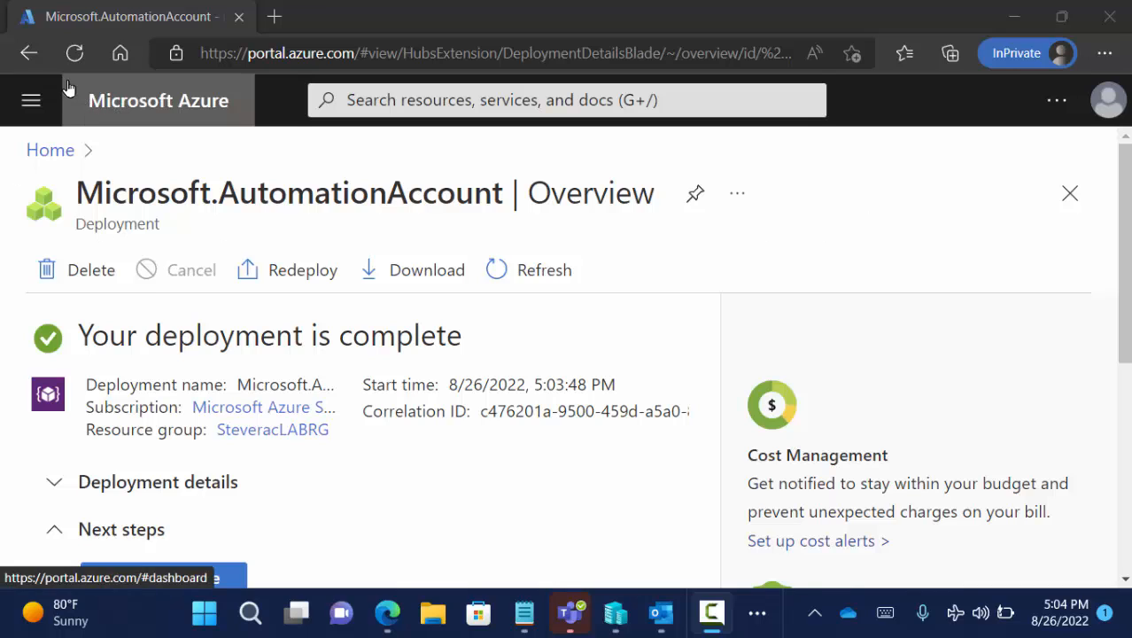
Step: Search the portal for "autom", open Automation Accounts, and open the Demo-Blah account
click(373, 94)
text(autom)
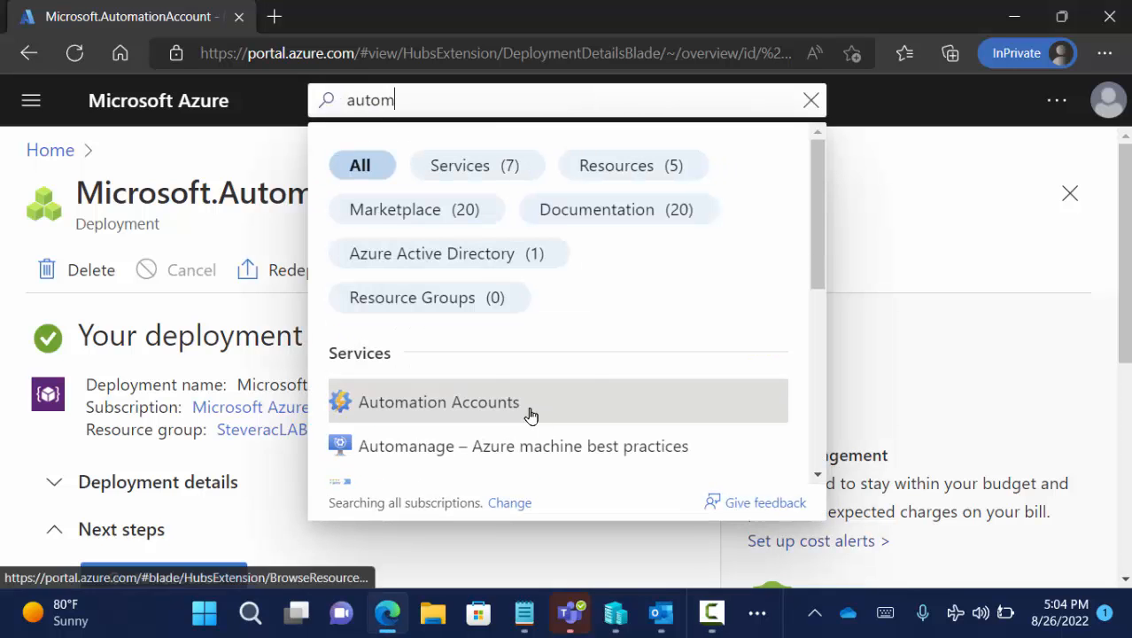
click(529, 413)
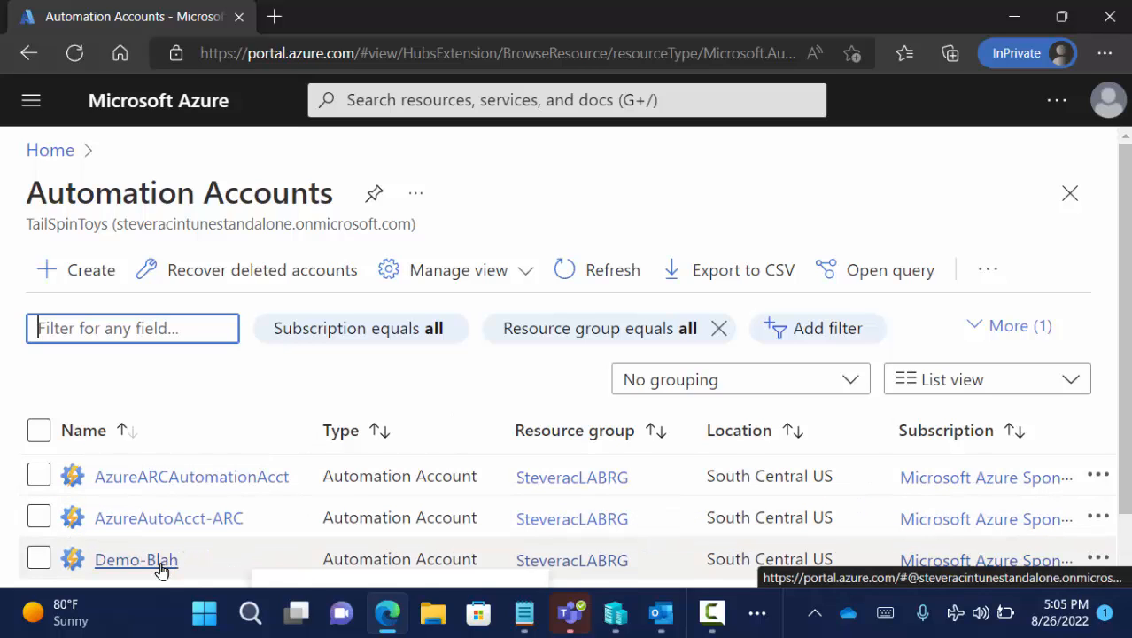
click(159, 566)
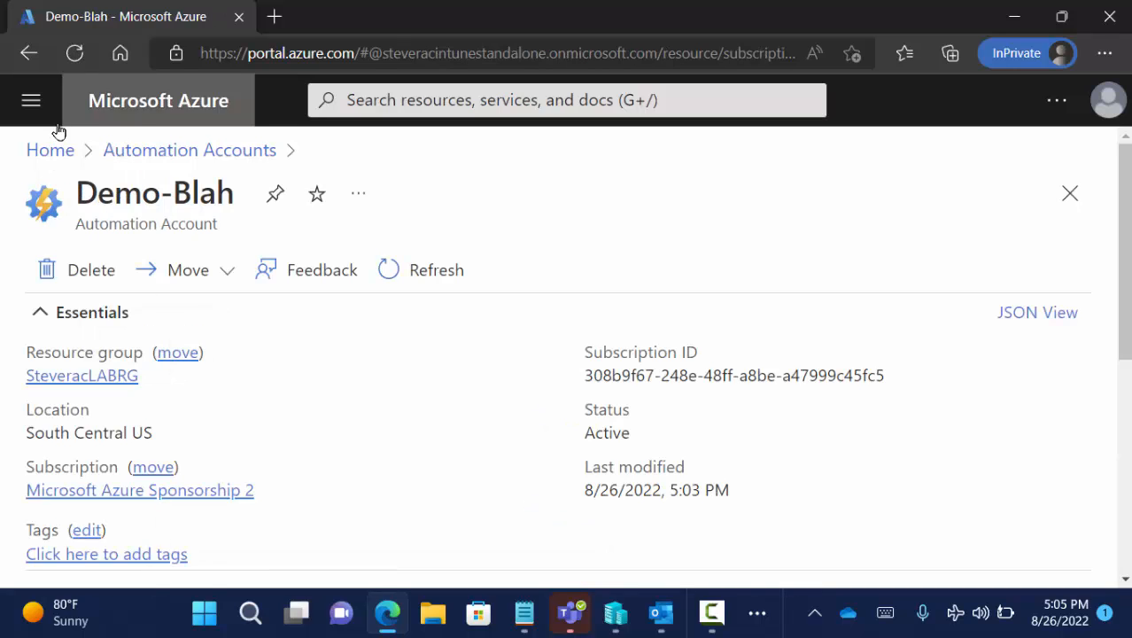
Step: Open Update management for the Demo-Blah account and look over its Log Analytics workspace requirements
click(31, 101)
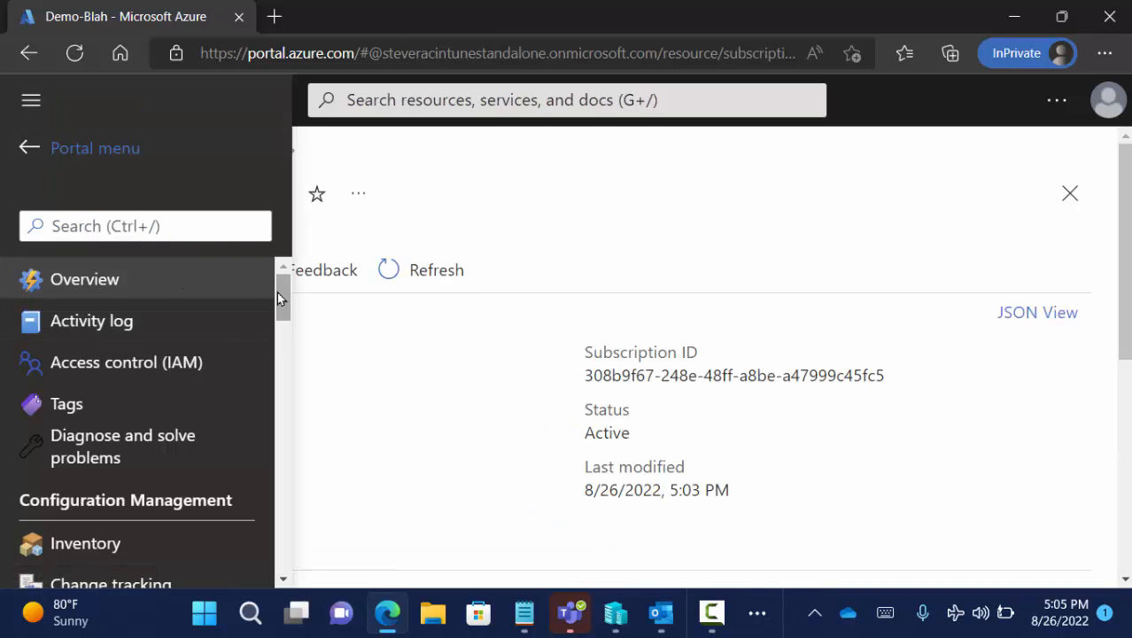
drag(279, 297, 283, 339)
click(186, 318)
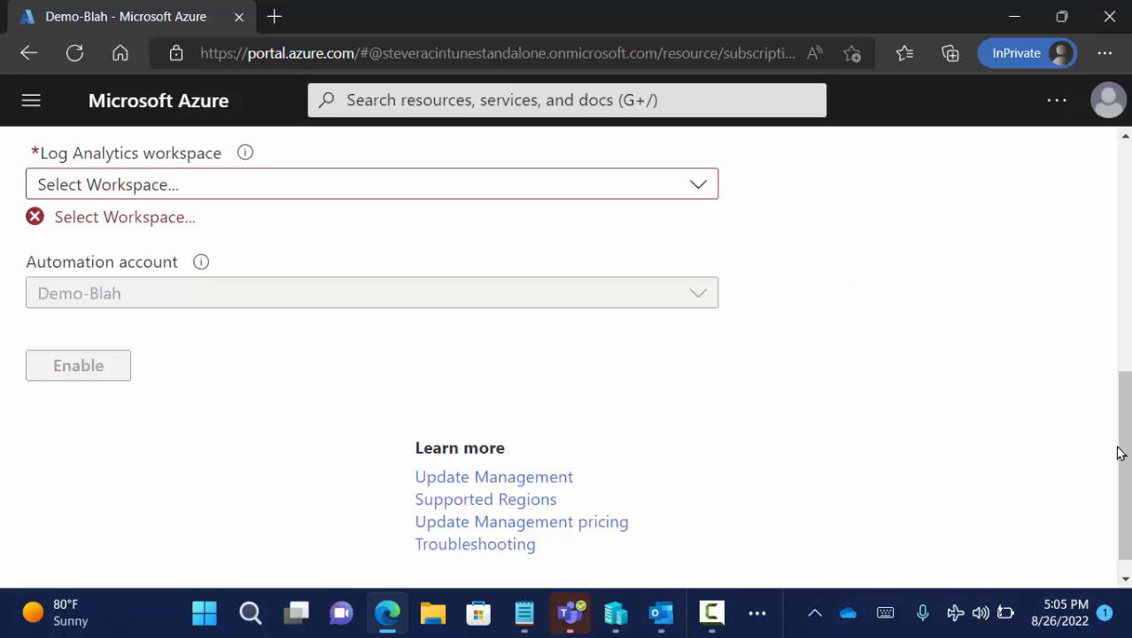
scroll(1121, 451, up, 2)
scroll(567, 354, up, 1)
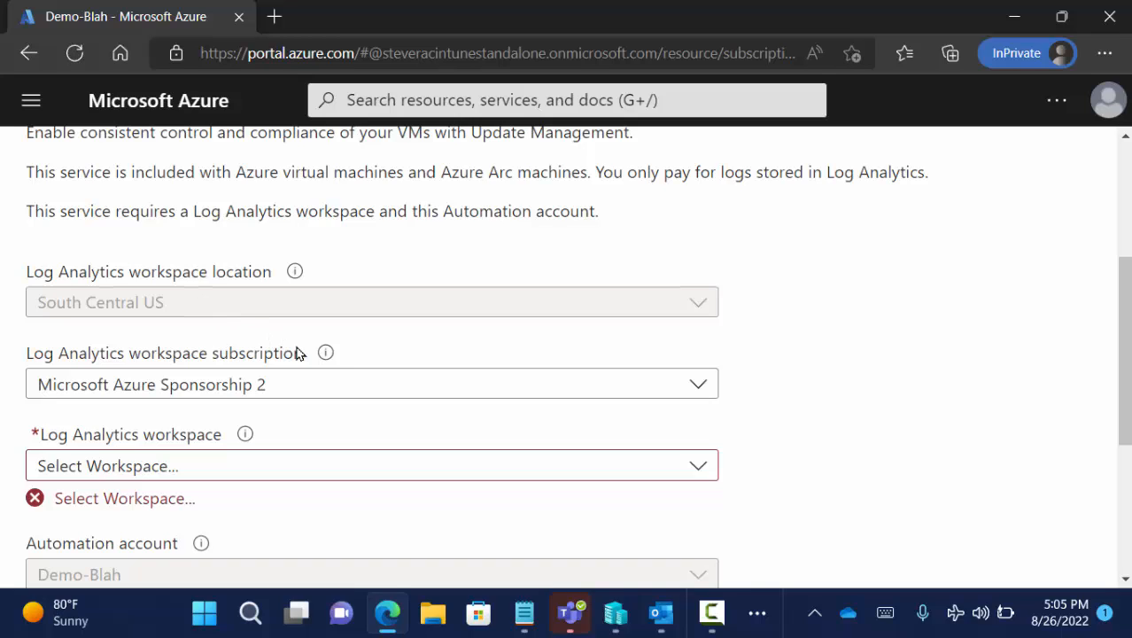
Step: Keep the Microsoft Azure Sponsorship 2 subscription and try the existing Log Analytics workspace listed before the default one
click(307, 384)
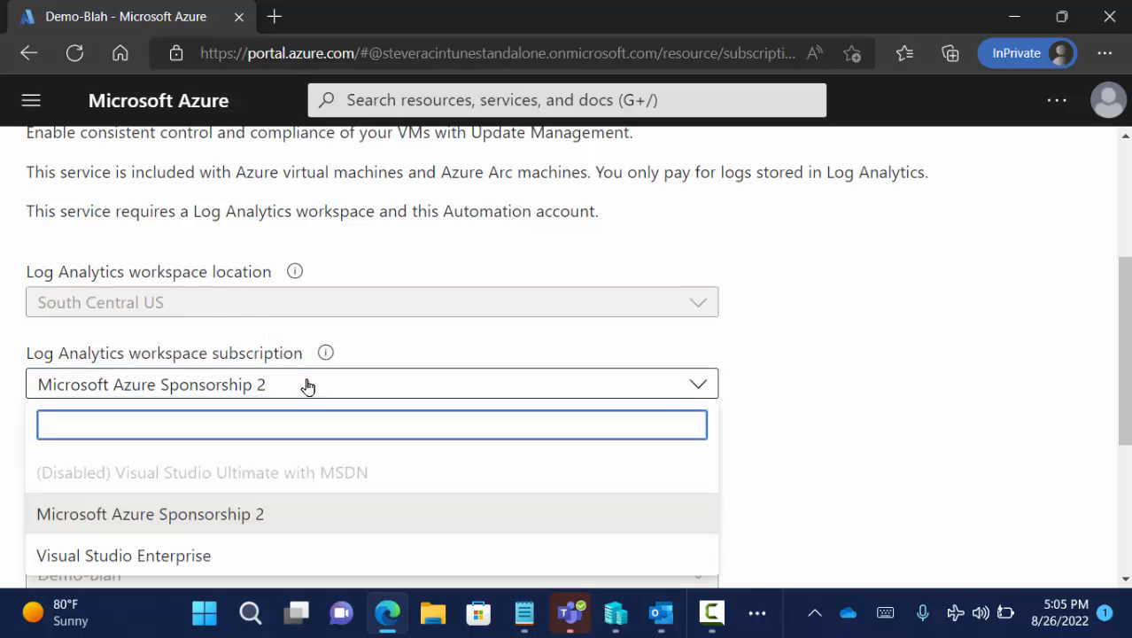
click(262, 516)
click(250, 477)
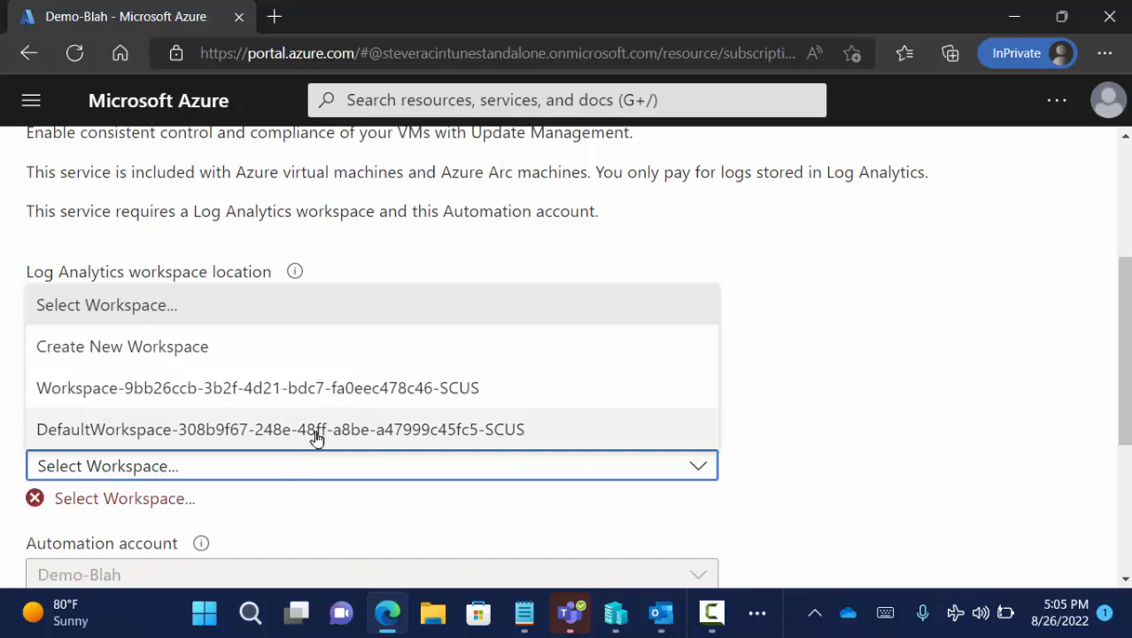
click(332, 401)
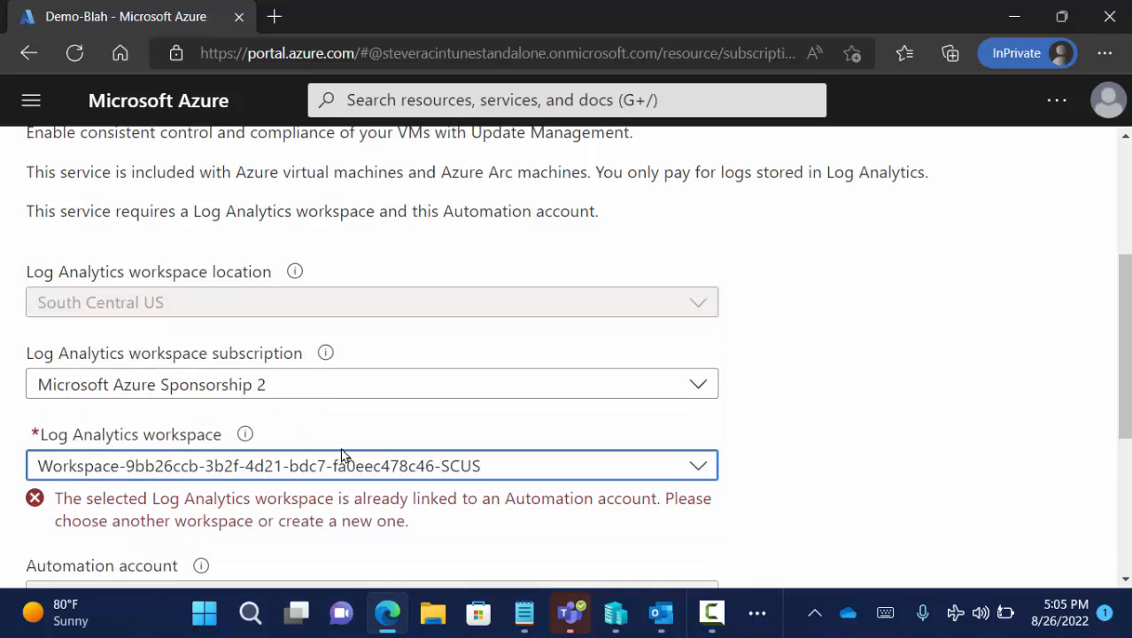
Step: Try the DefaultWorkspace ending in SCUS as the Log Analytics workspace and recheck the available workspaces
click(347, 470)
click(303, 434)
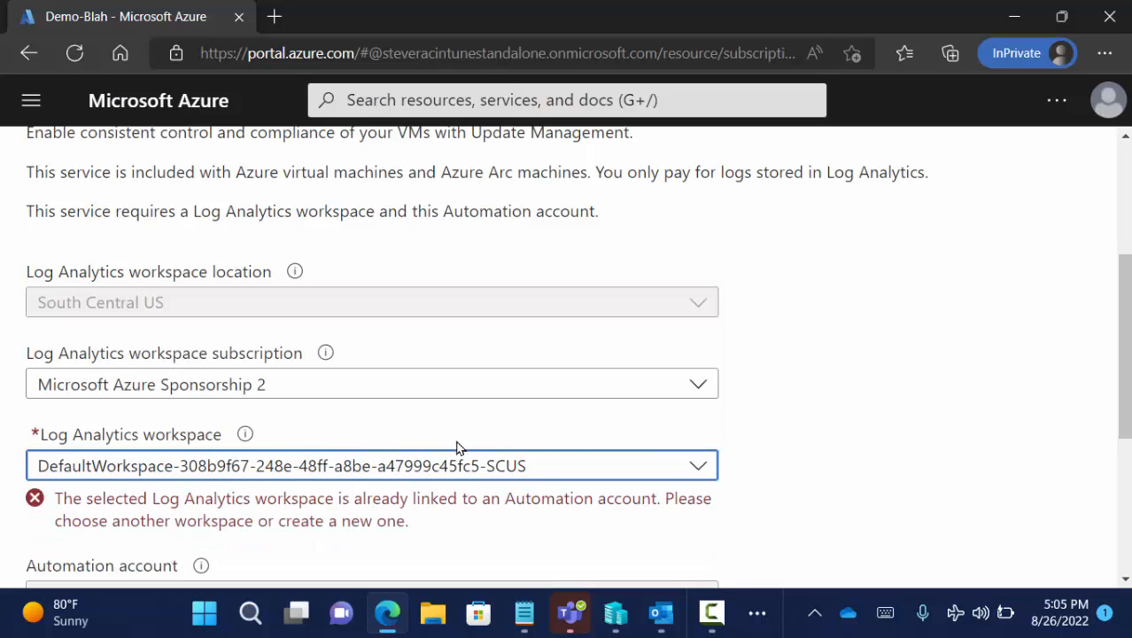
click(508, 471)
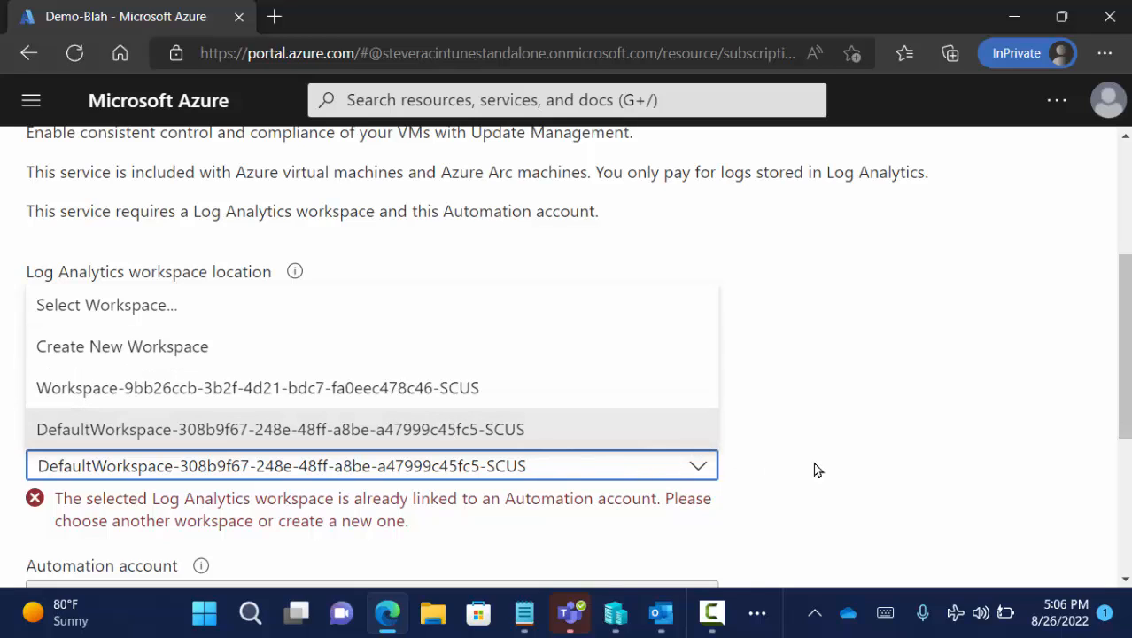
click(842, 467)
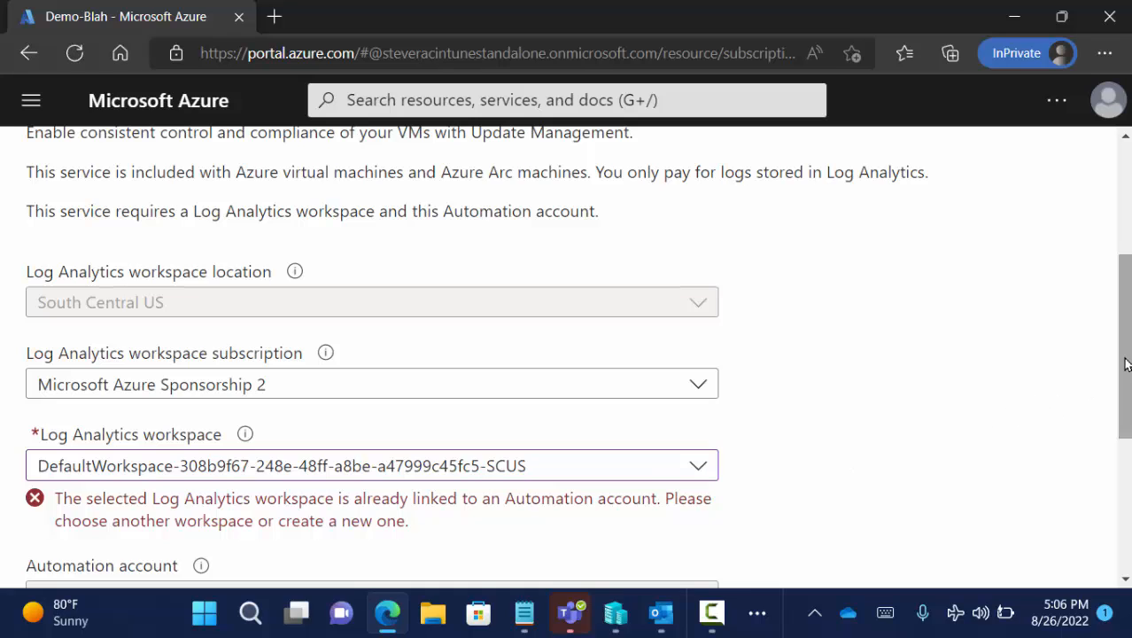
Step: Look over the rest of the Update Management form, then close it and discard the unsaved edits
drag(1127, 378, 1131, 462)
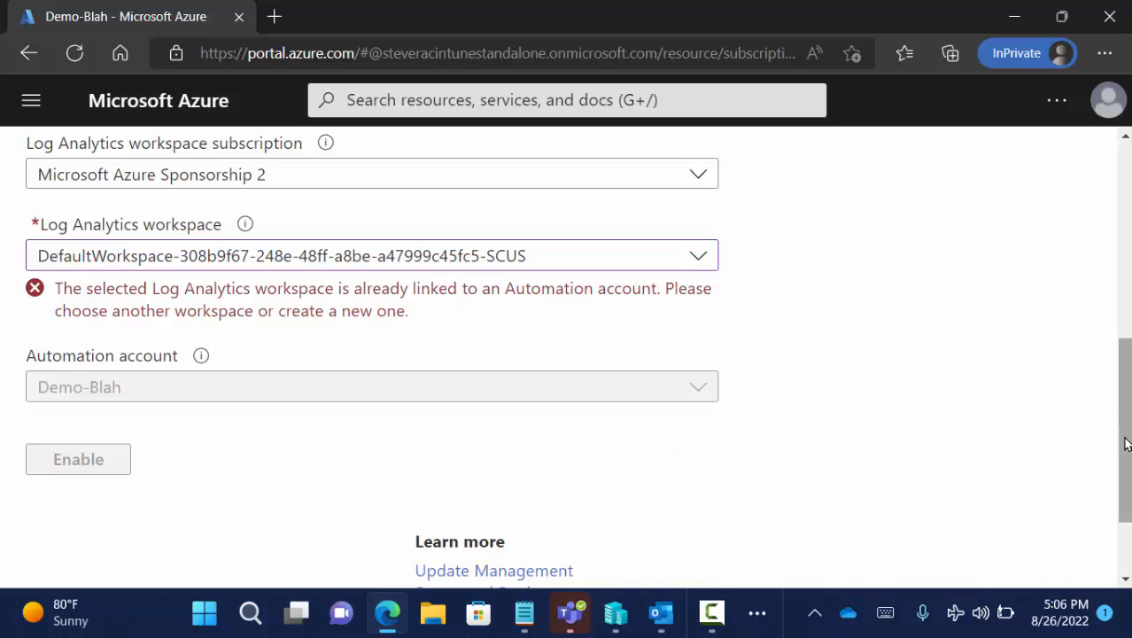
drag(1126, 443, 1120, 239)
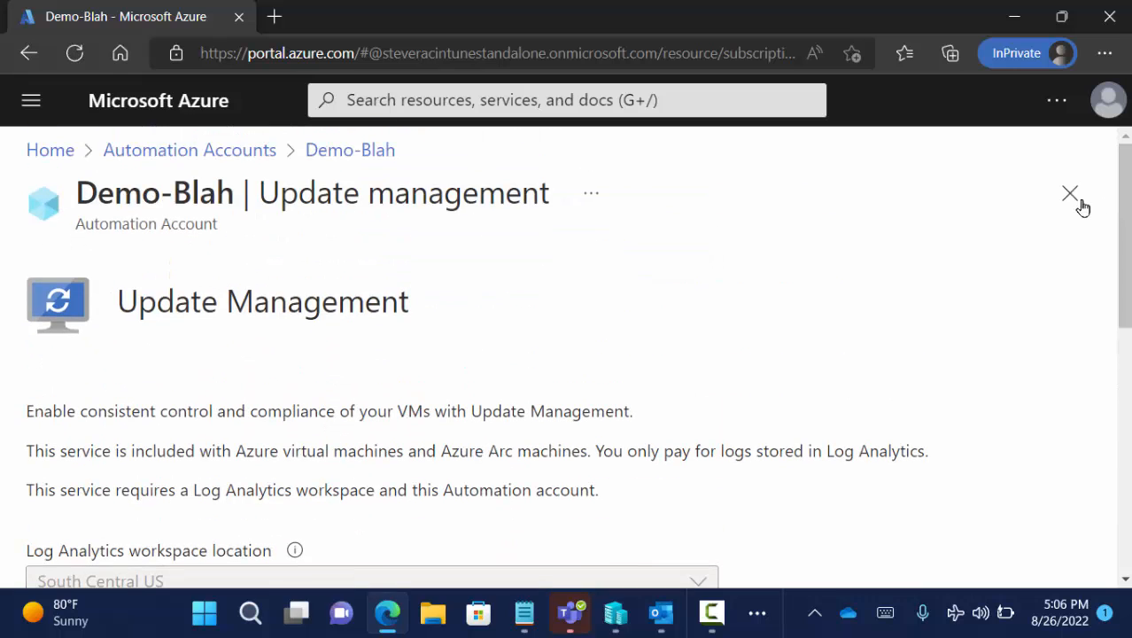
click(1081, 205)
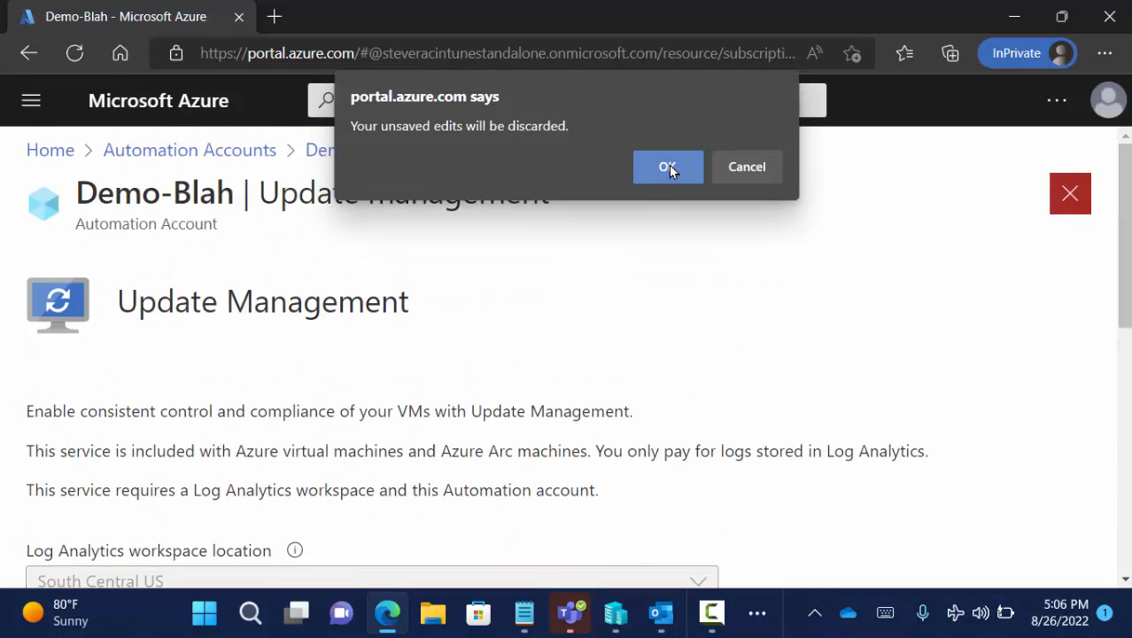
click(667, 167)
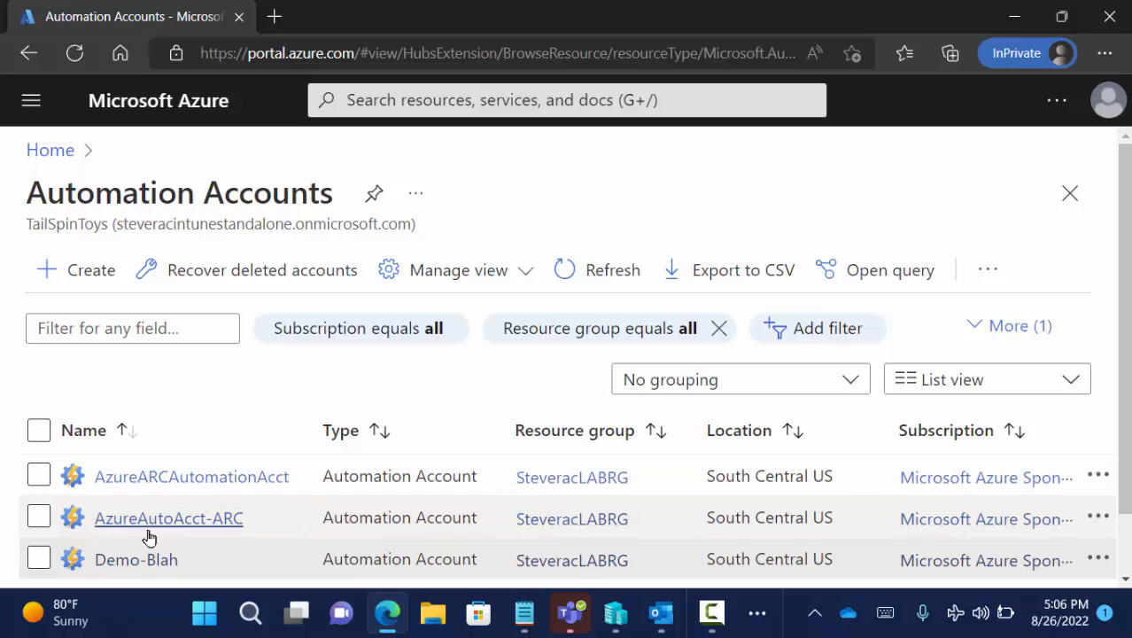
Step: Open the AzureARCAutomationAcct automation account and view its Update management overview
click(38, 557)
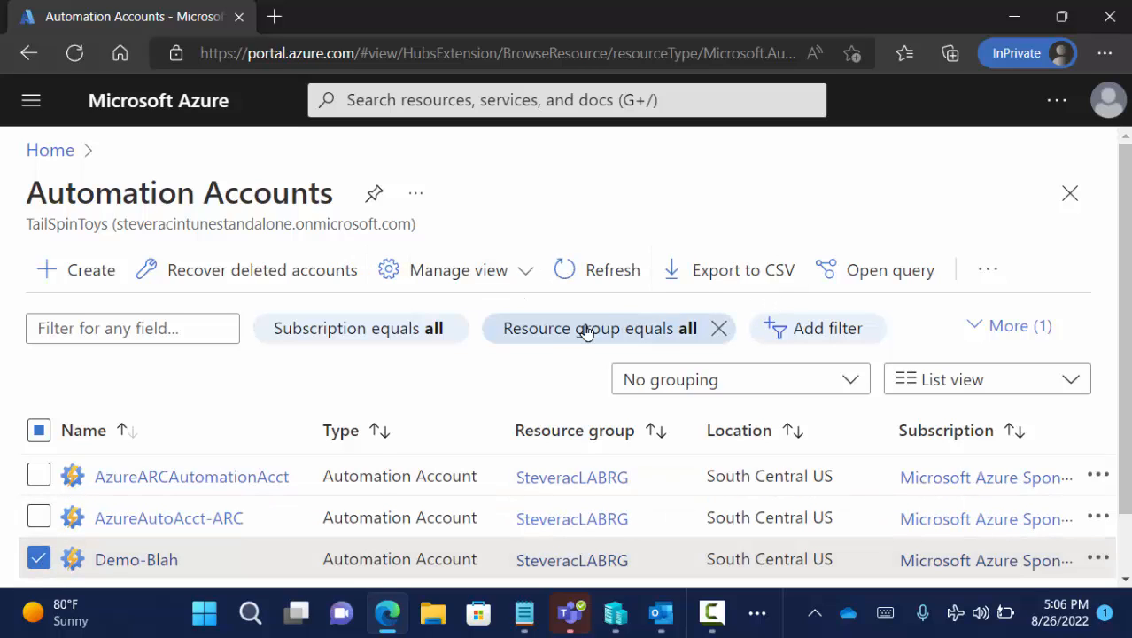
click(38, 557)
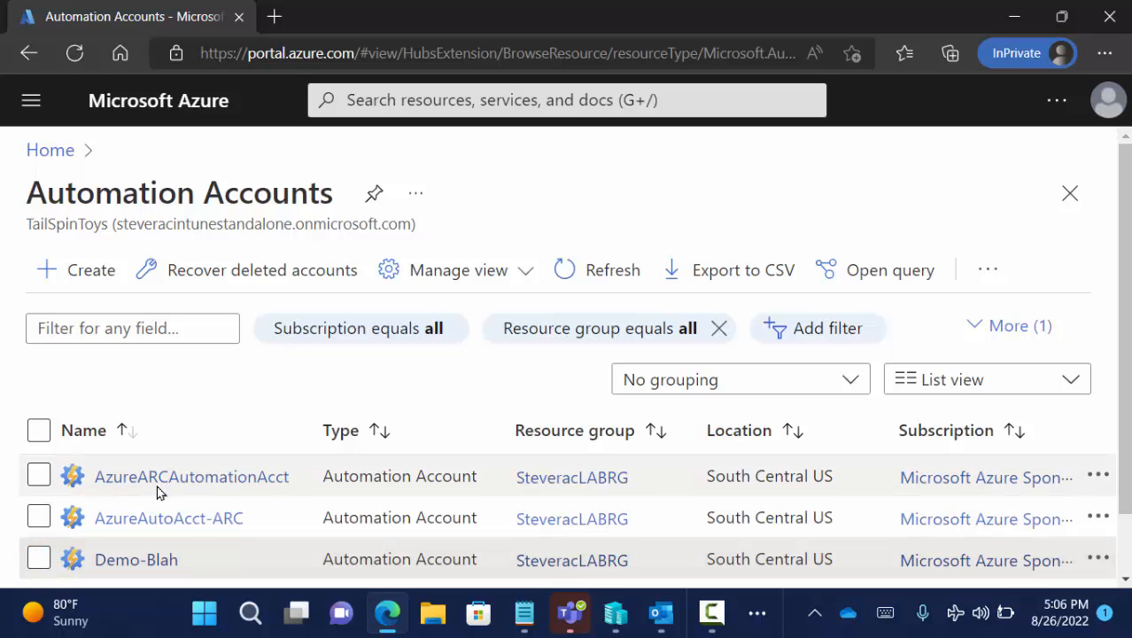
click(168, 478)
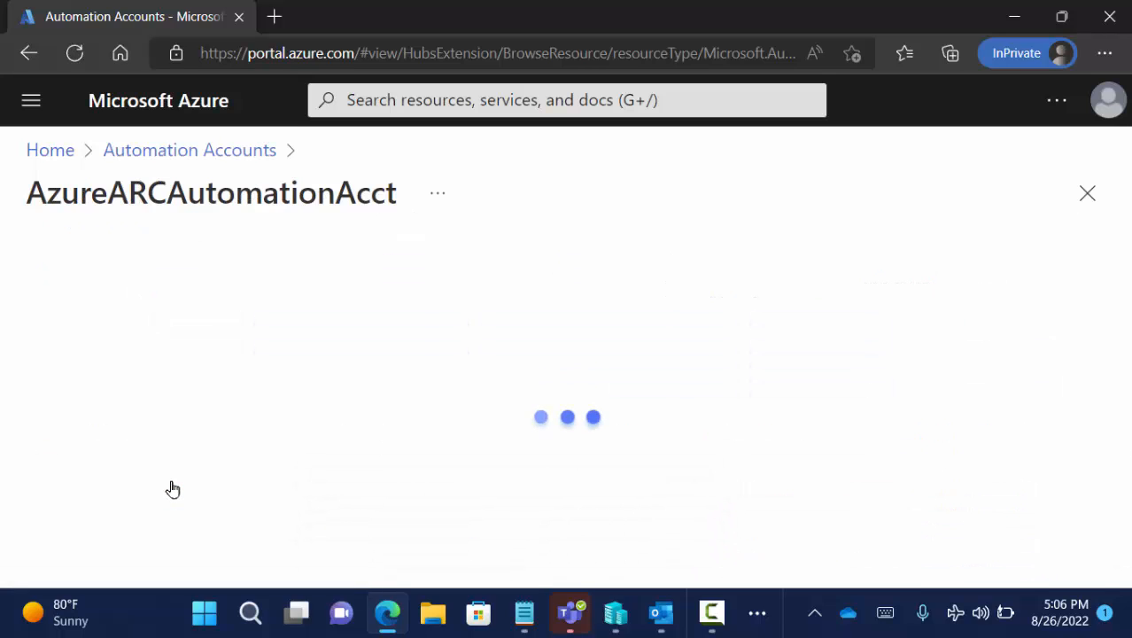
click(33, 101)
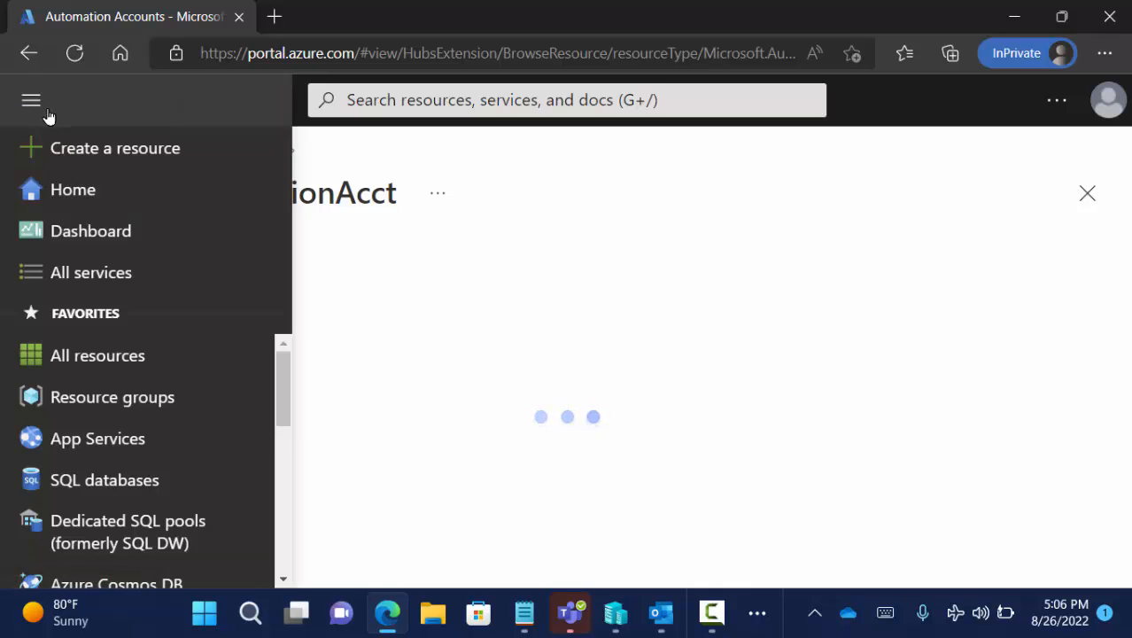
click(416, 264)
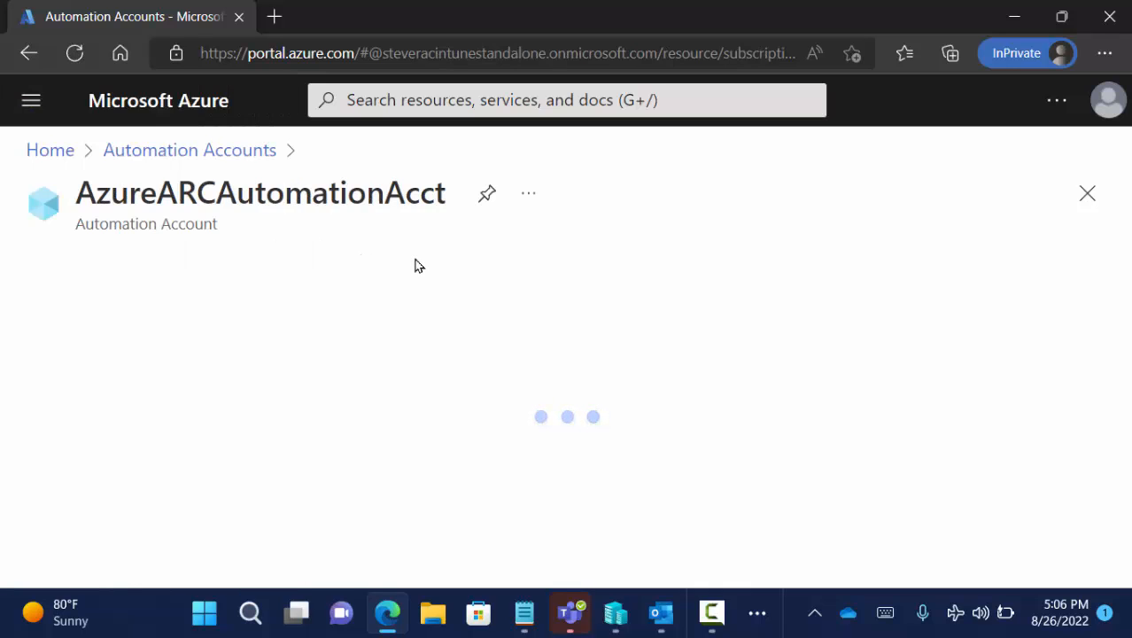
click(31, 100)
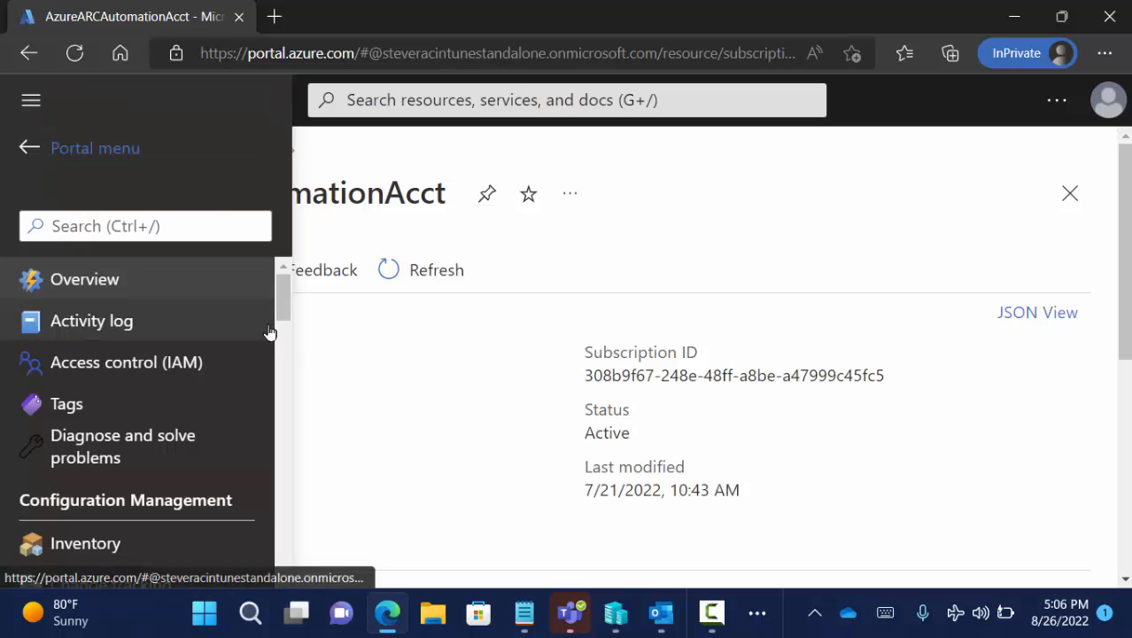
drag(285, 306, 284, 349)
click(190, 404)
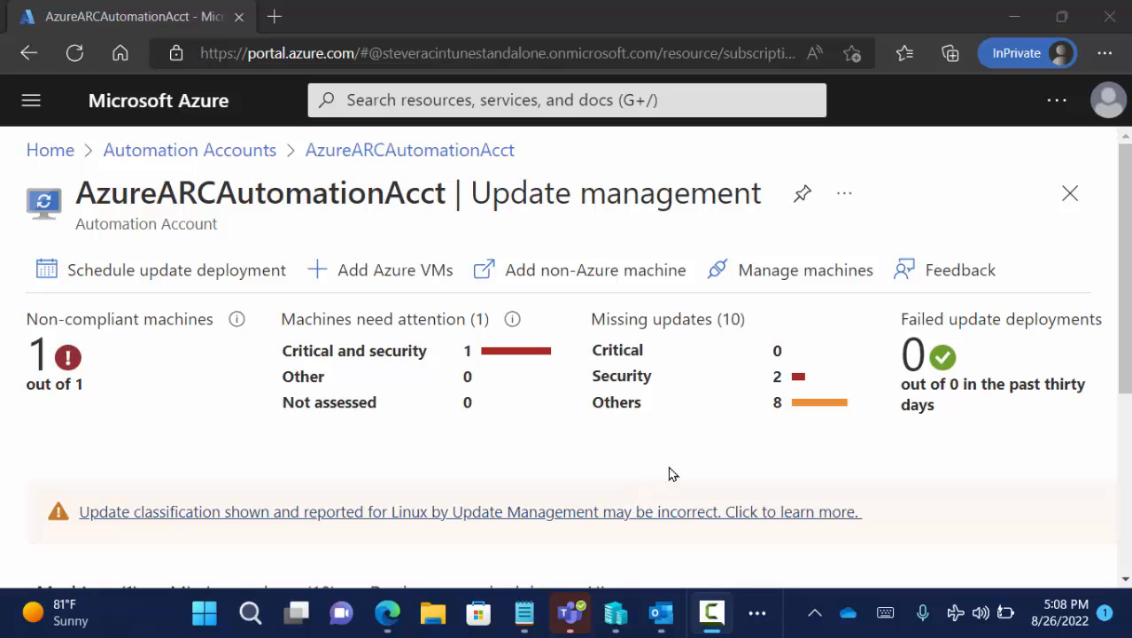
Step: Check the documentation for adding non-Azure machines and the Manage Machines enablement options, then close Update management
click(589, 279)
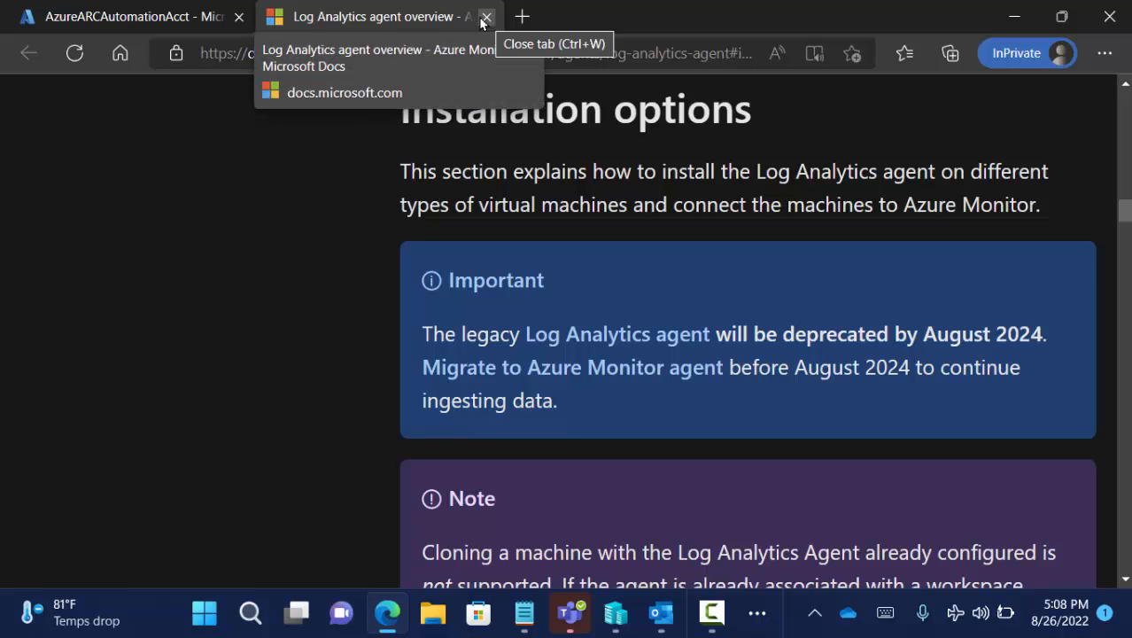
click(484, 22)
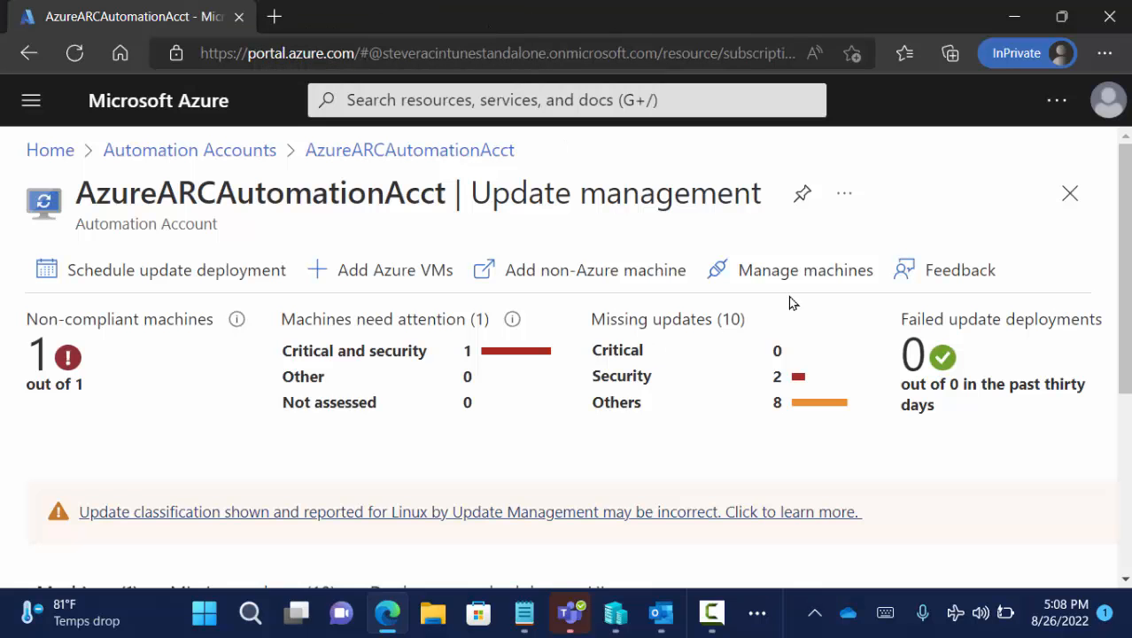
click(807, 270)
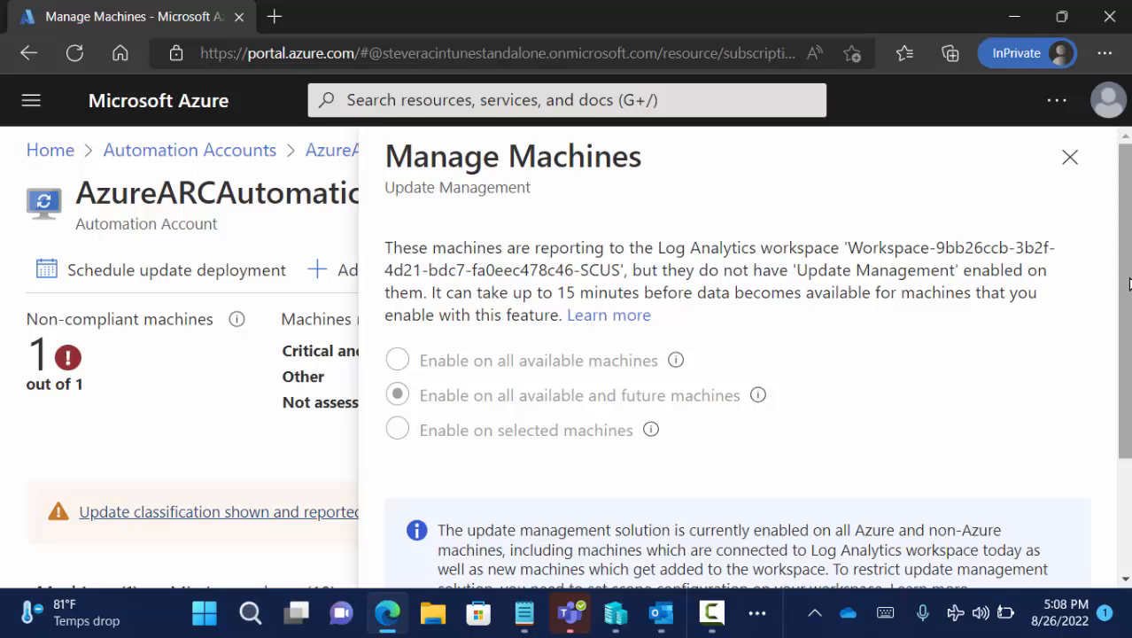
scroll(1128, 283, down, 2)
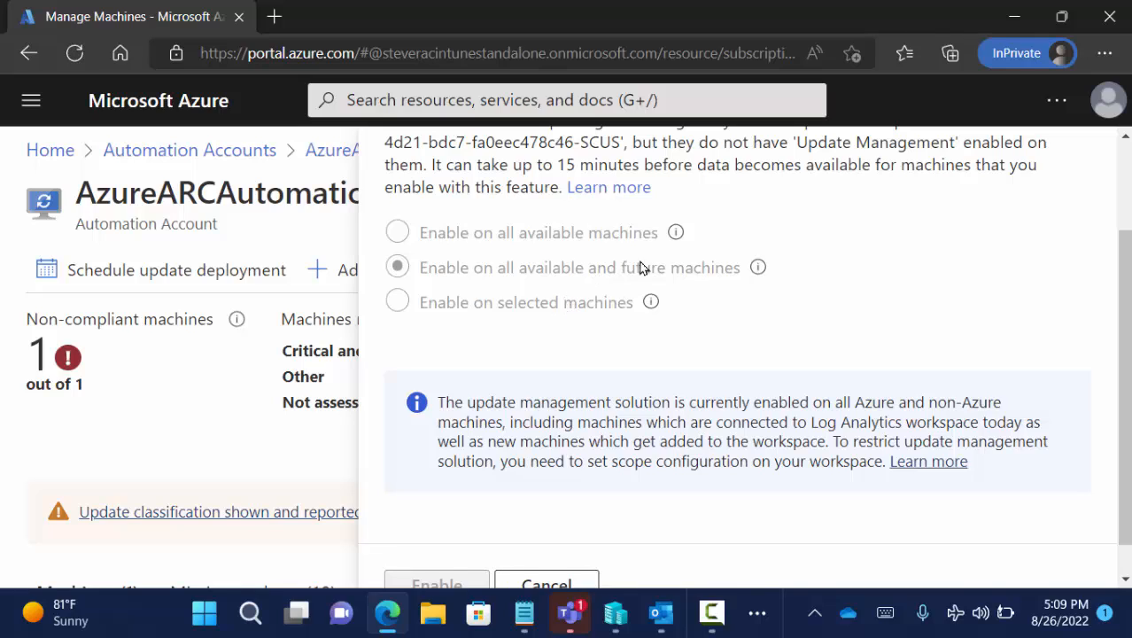
scroll(1123, 344, up, 3)
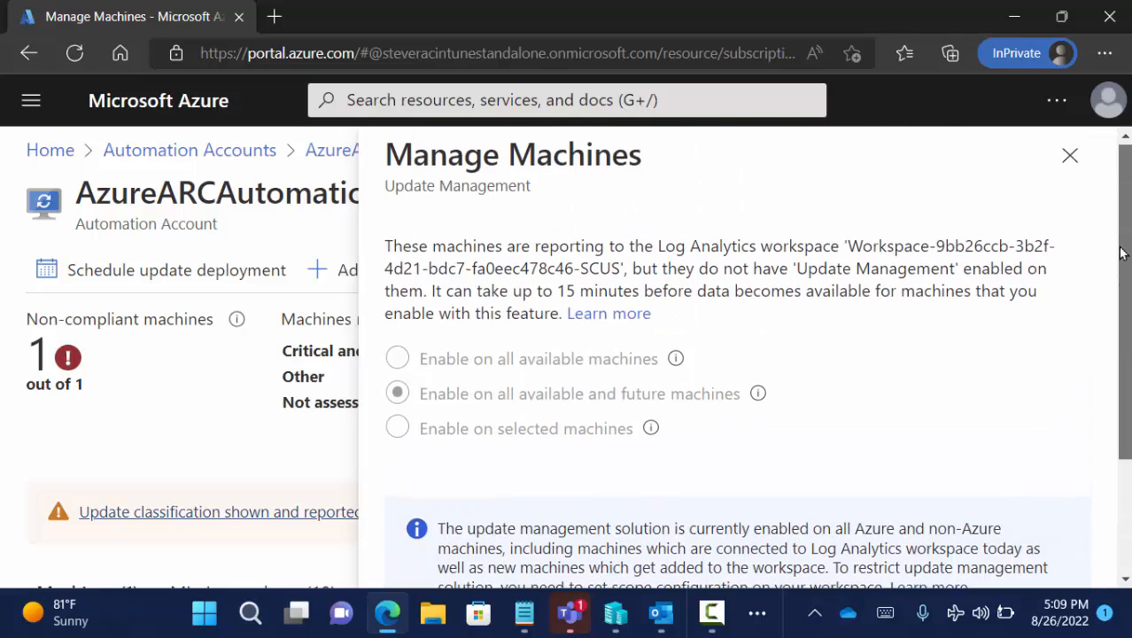
click(1075, 159)
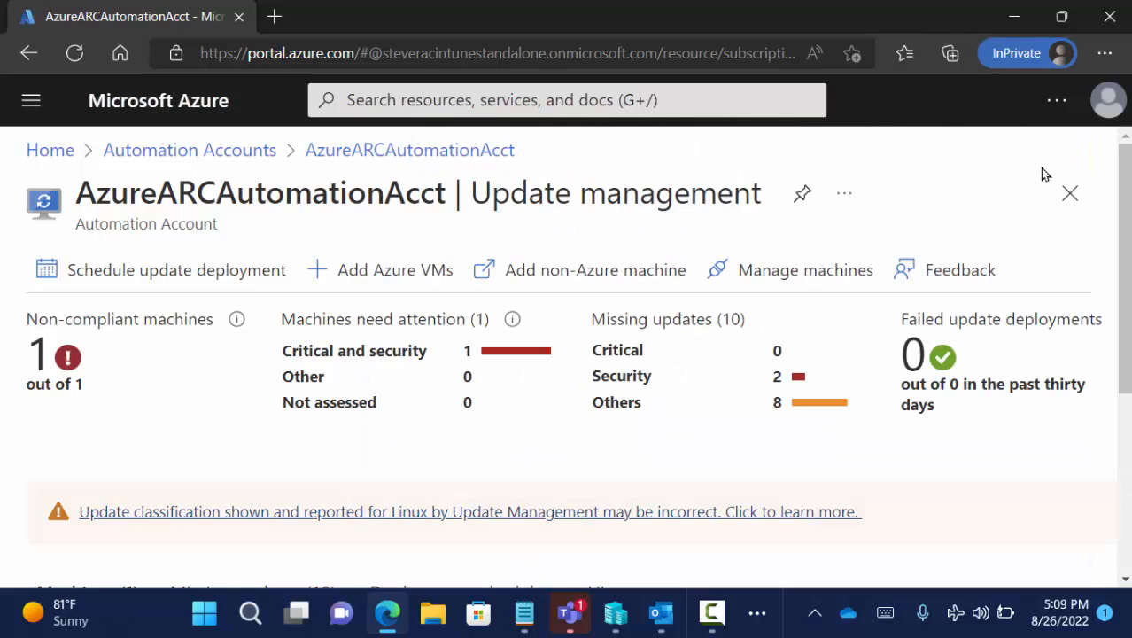
click(1070, 193)
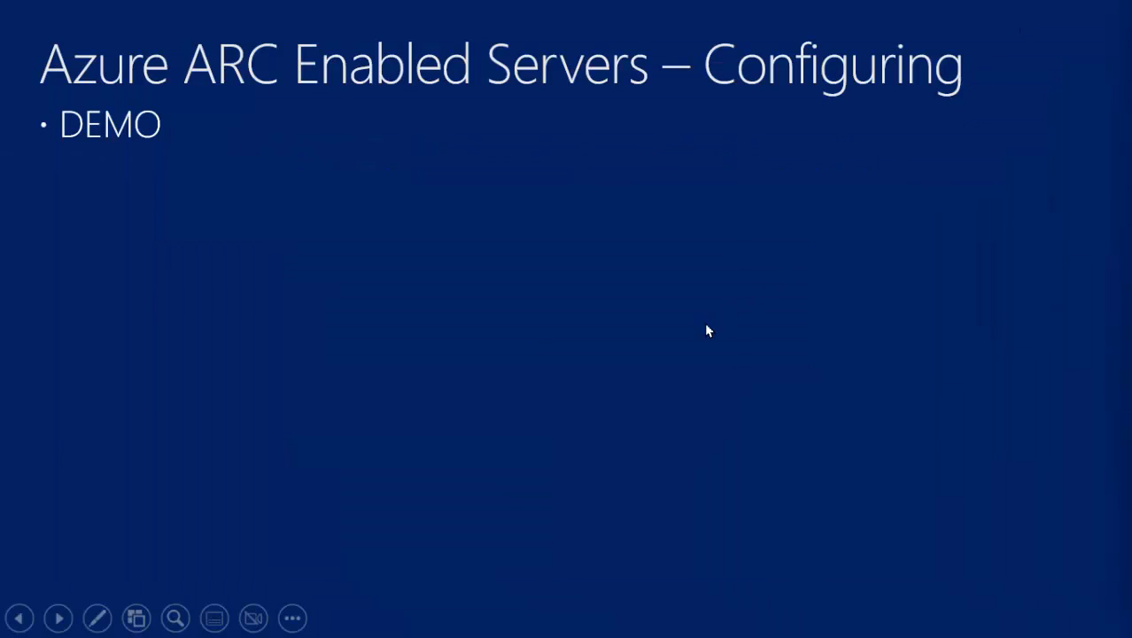
key(Right)
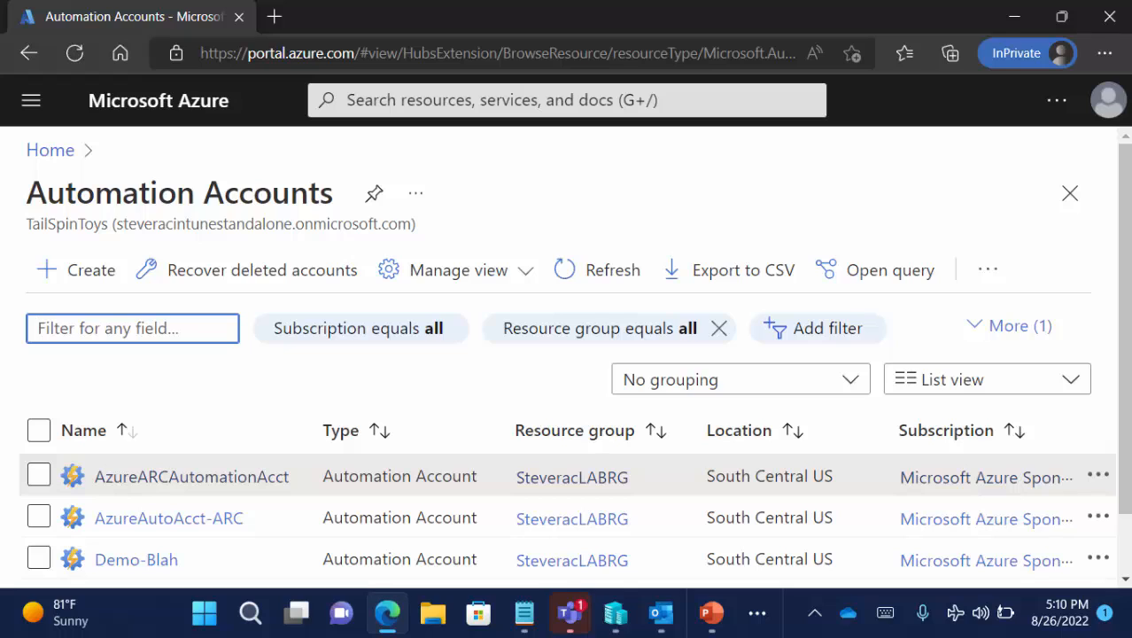
Step: Search the portal for "server" and open the Servers - Azure Arc service
click(716, 104)
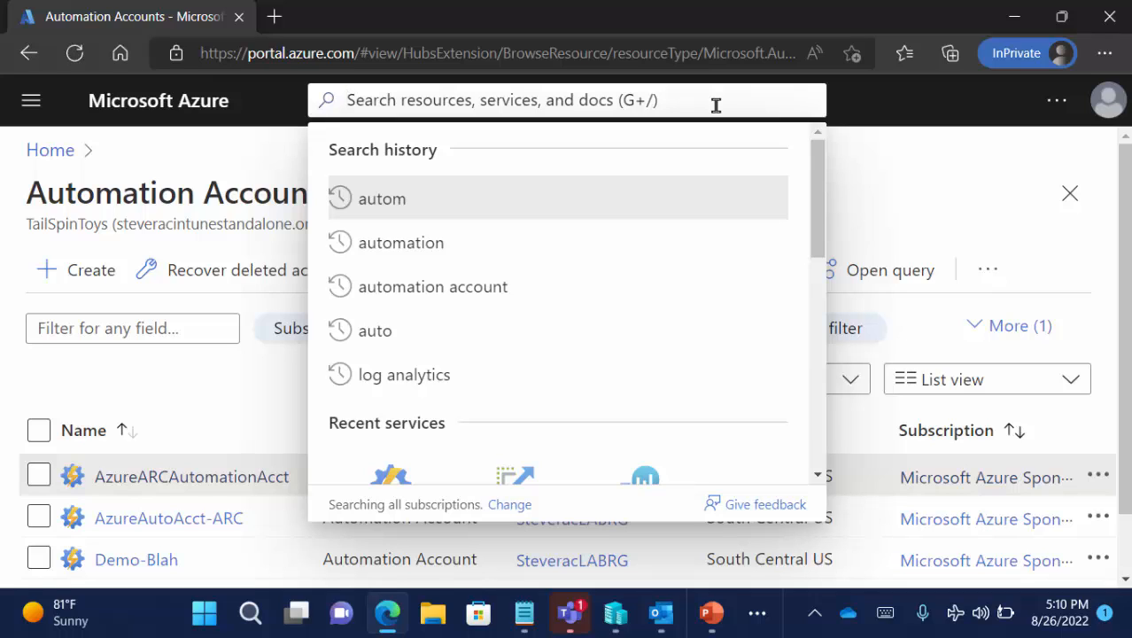
text(update)
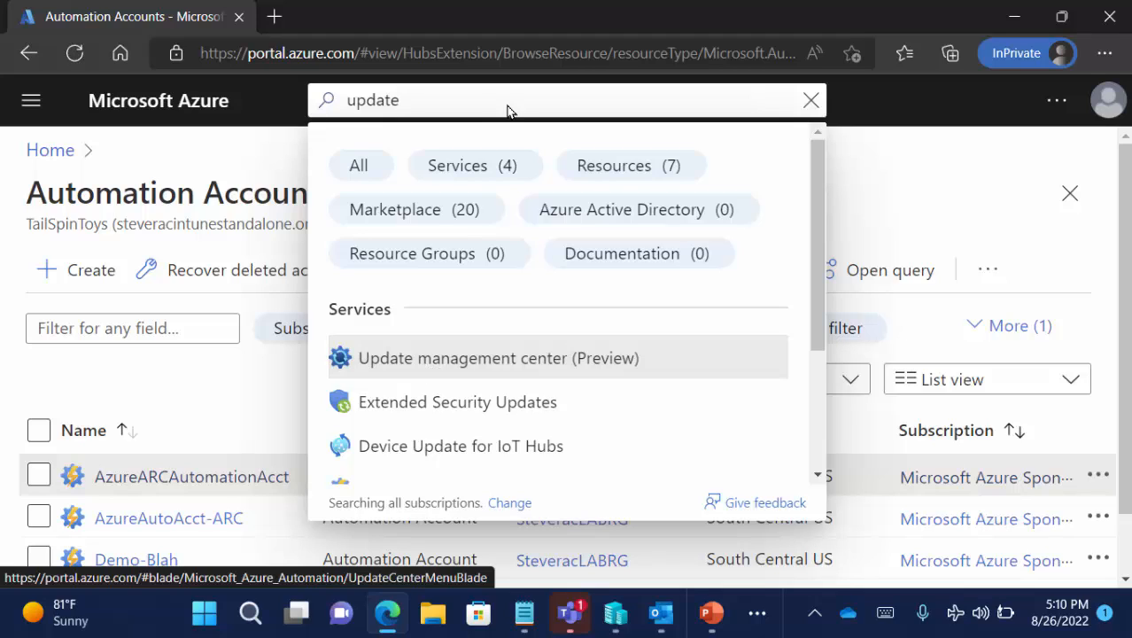
double_click(369, 97)
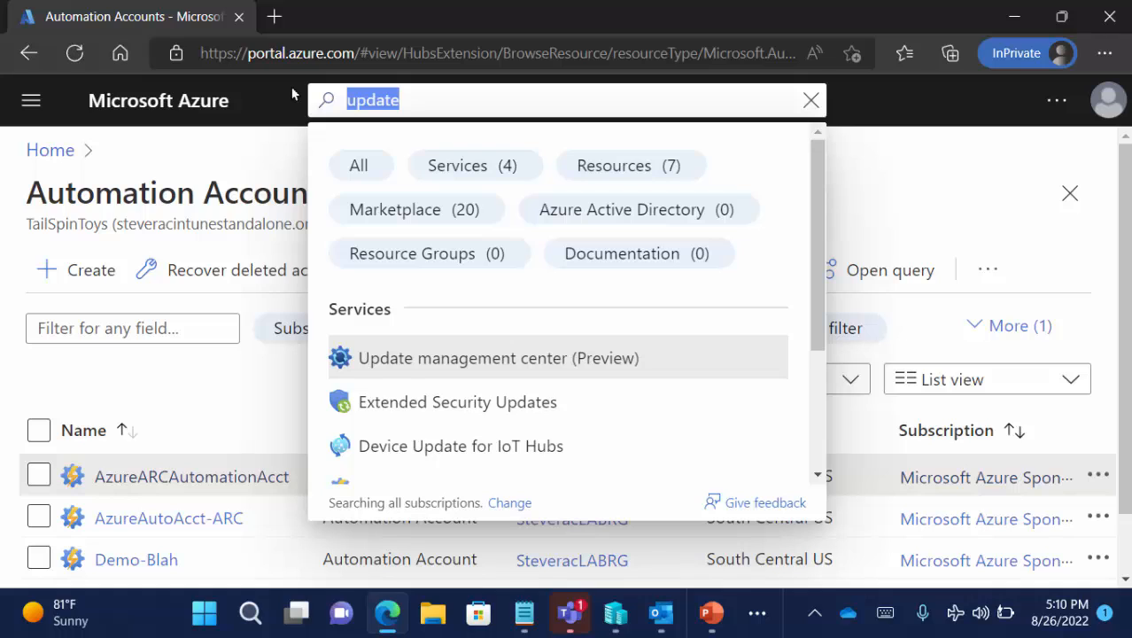
text(server)
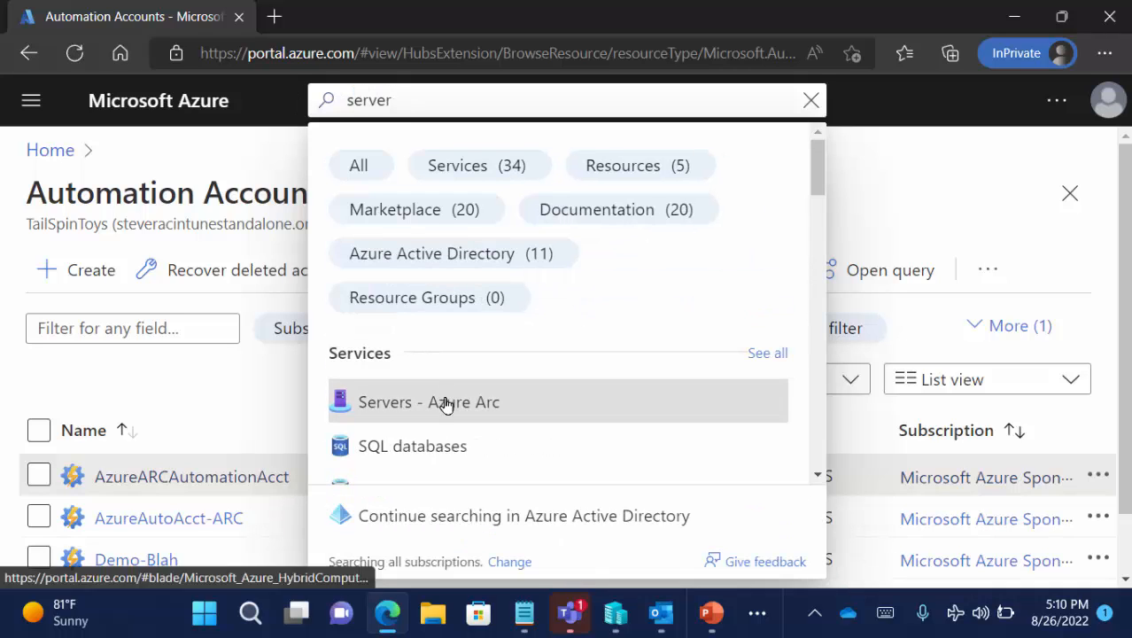
click(445, 400)
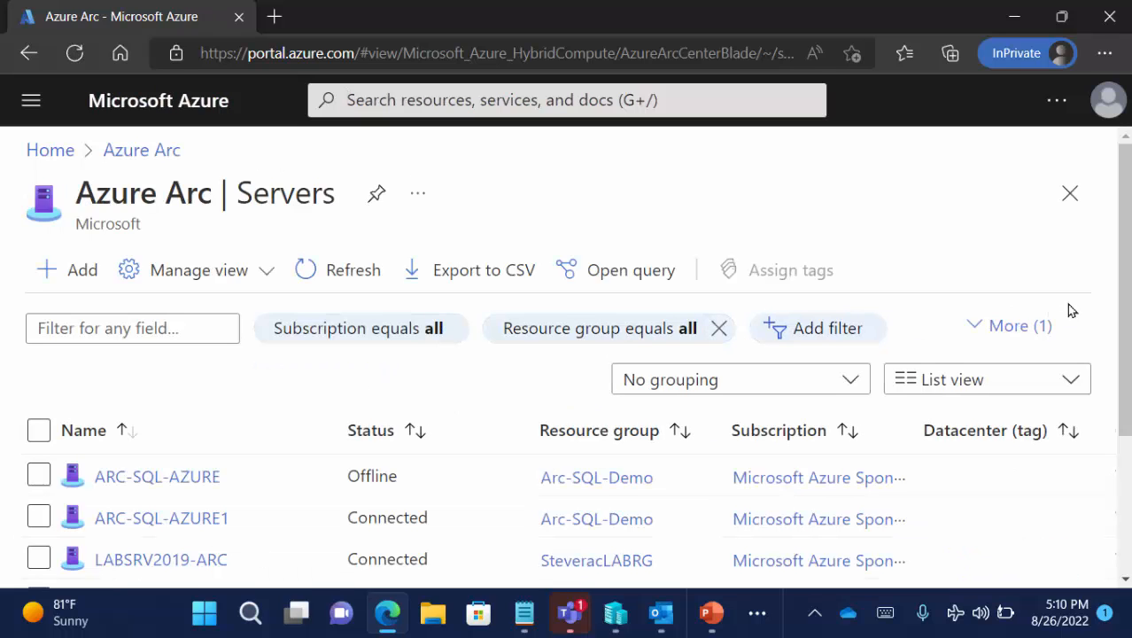
Step: Look over the full list of Azure Arc servers, comparing each machine's name, connection status and resource group
key(alt+Tab)
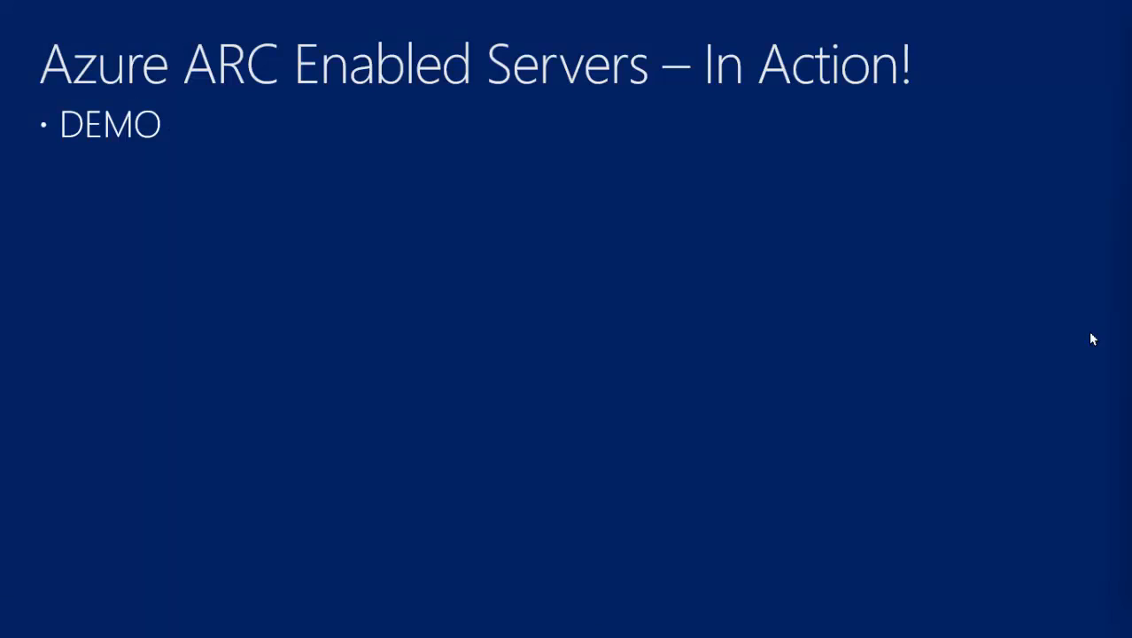
key(alt+Tab)
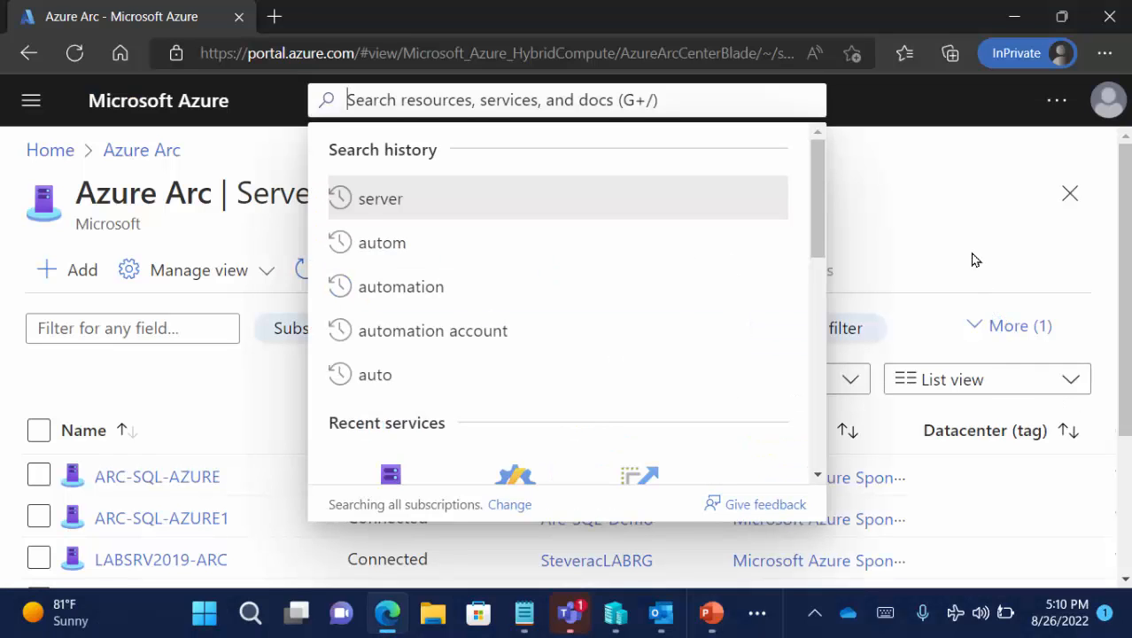
click(1043, 283)
scroll(1123, 292, down, 2)
scroll(1094, 404, down, 1)
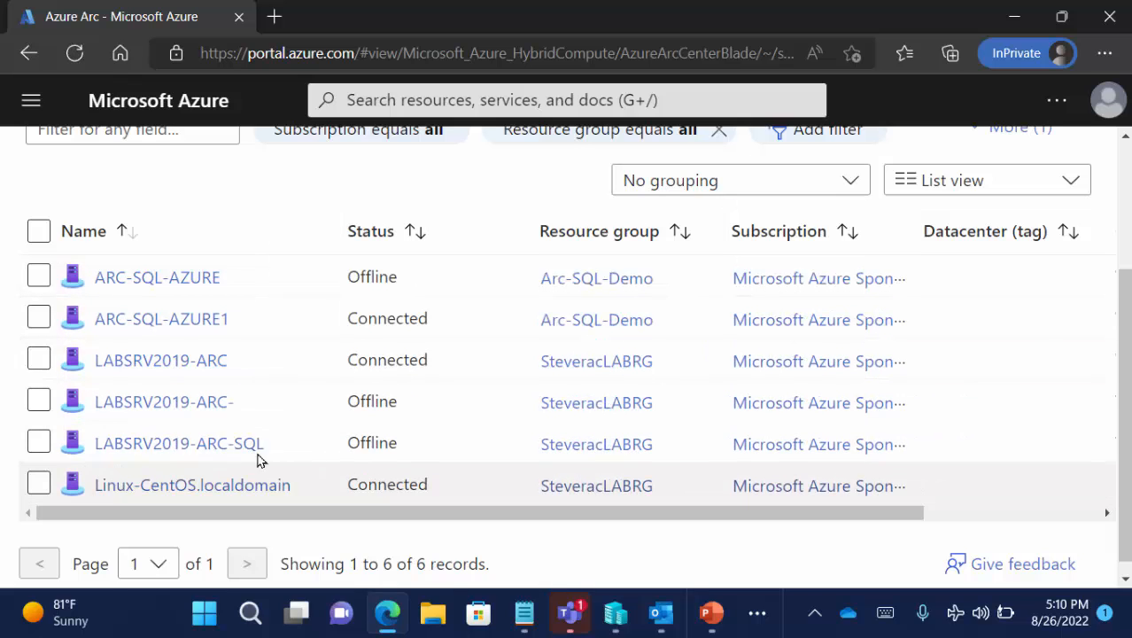
mouse_move(202, 280)
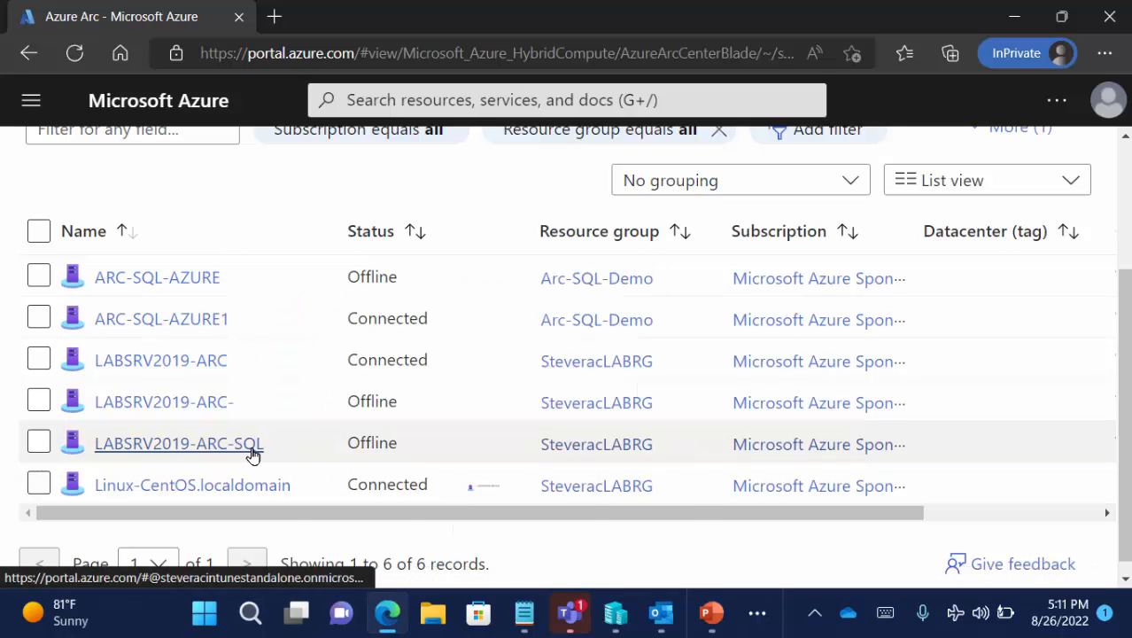
mouse_move(253, 454)
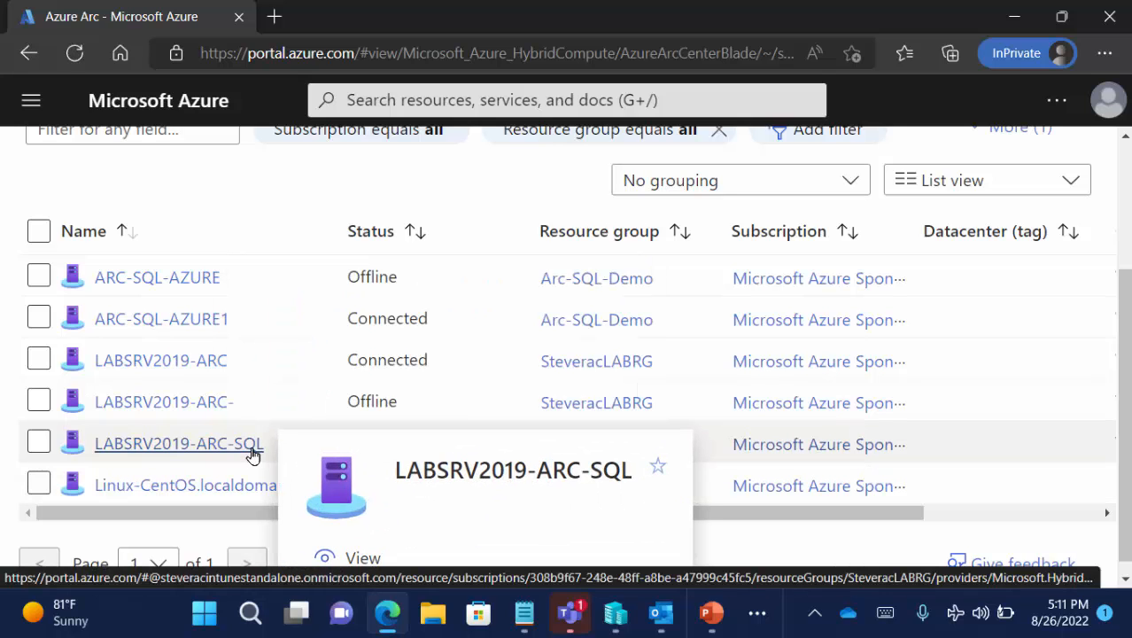
mouse_move(200, 334)
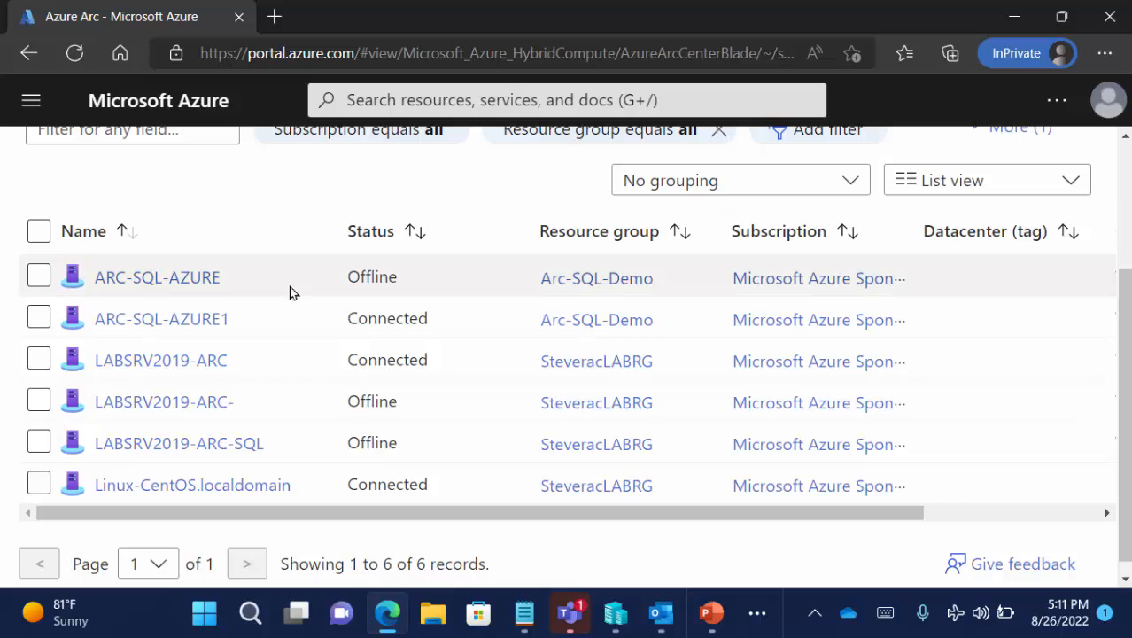
mouse_move(213, 368)
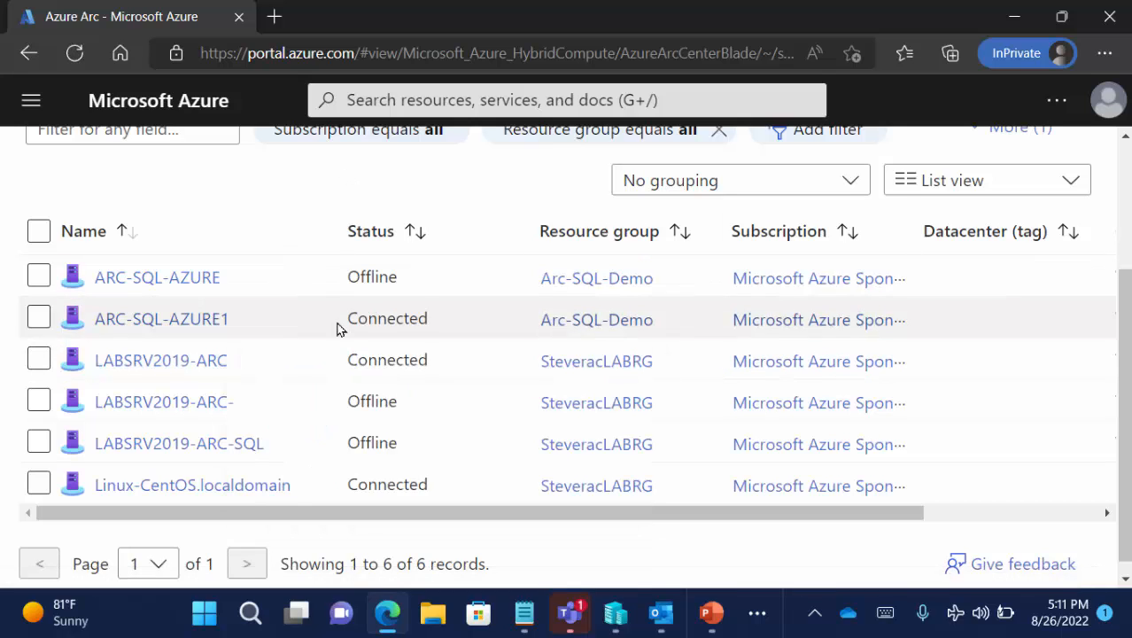
mouse_move(258, 486)
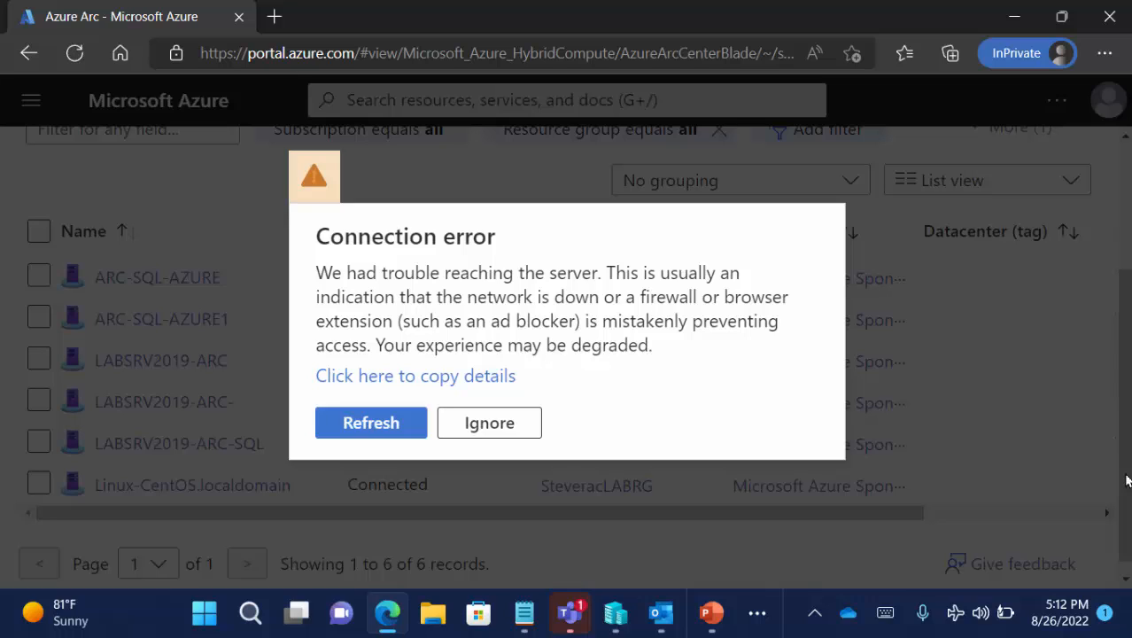
Step: Refresh the portal after the connection error and open the LABSRV2019-ARC server
click(385, 433)
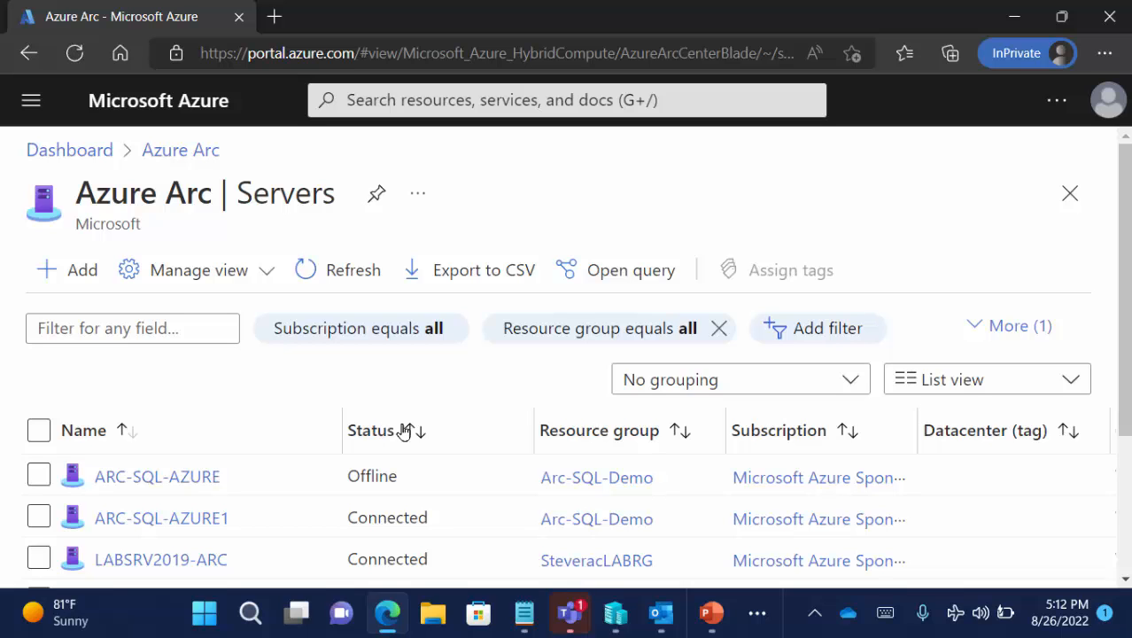
drag(1126, 310, 1123, 426)
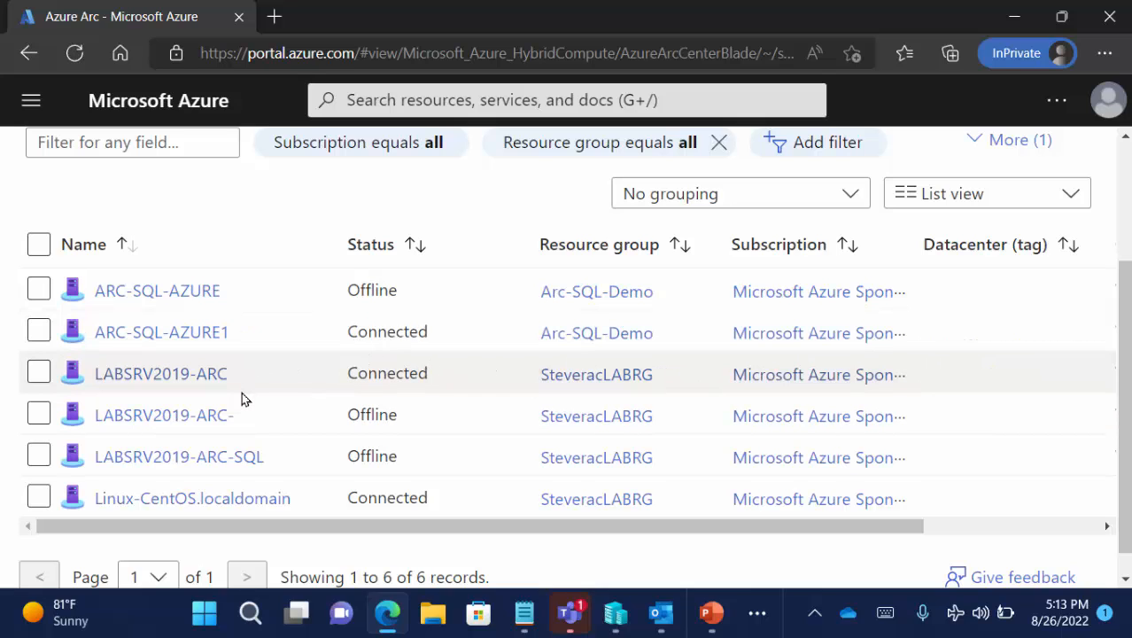
click(182, 376)
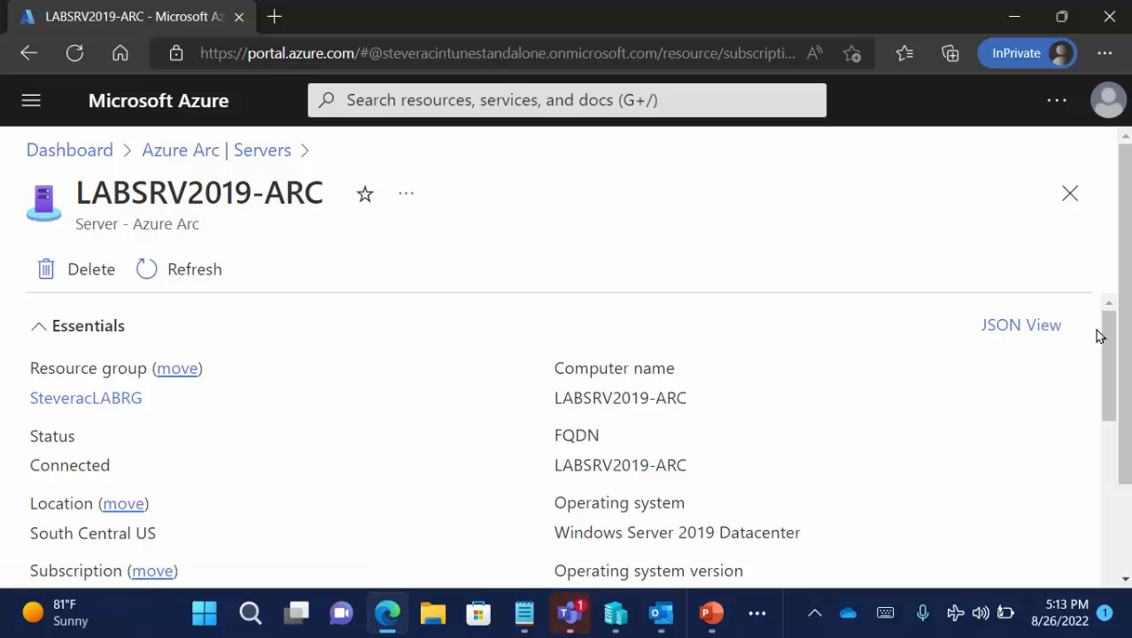
Step: Open the server's update management, leave the new preview experience and bring up the guest OS update options
drag(1109, 367, 1105, 528)
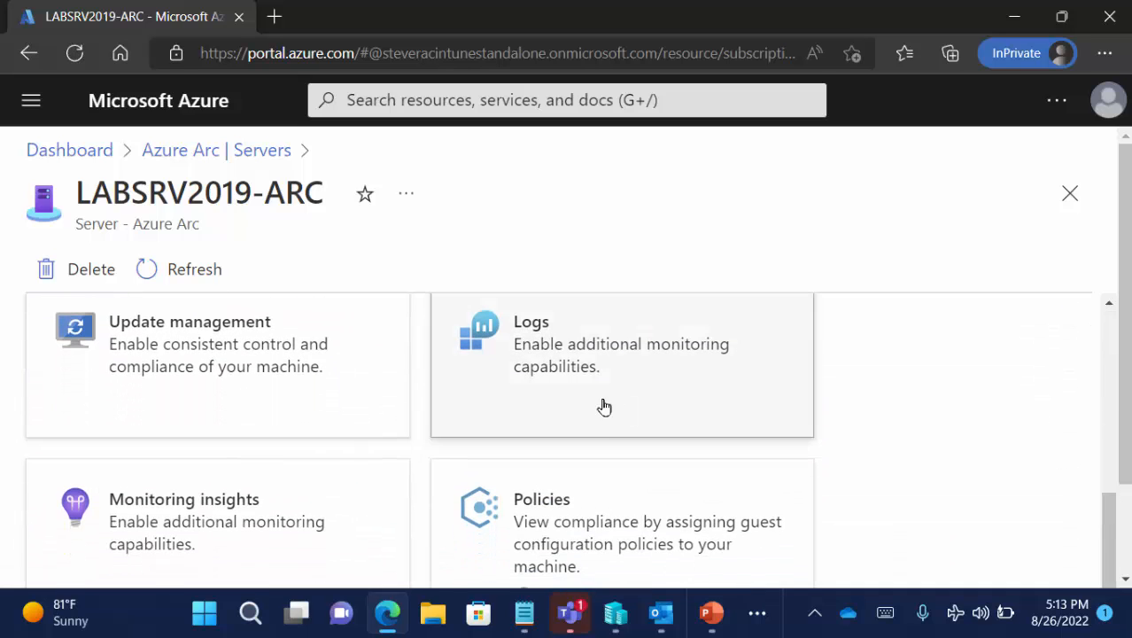
click(241, 342)
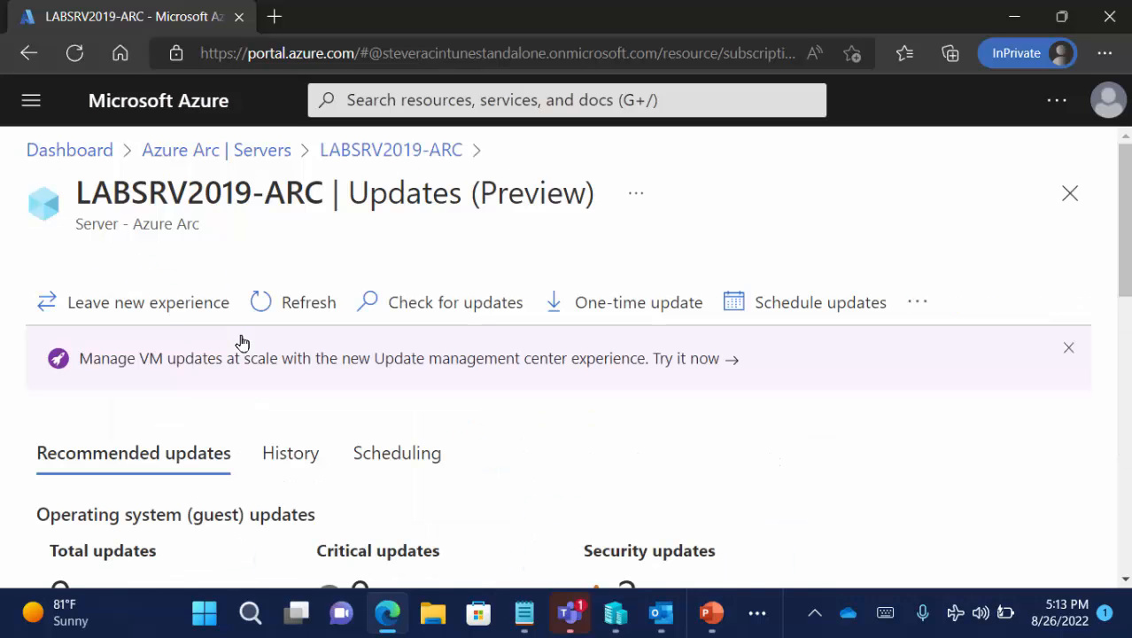
click(187, 315)
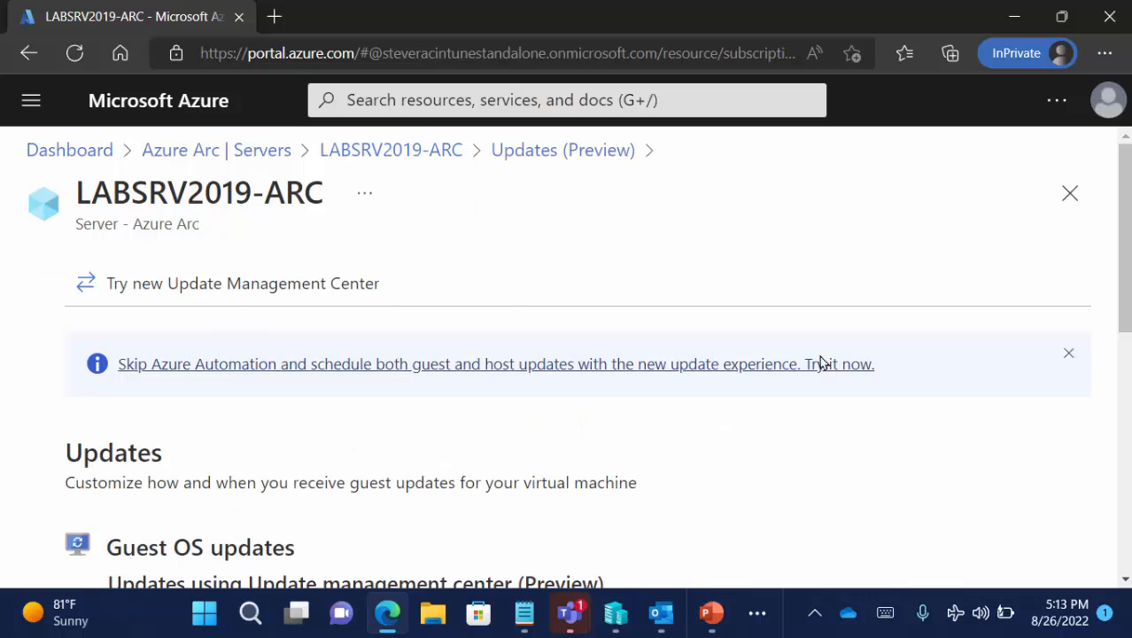
drag(1128, 296, 1127, 392)
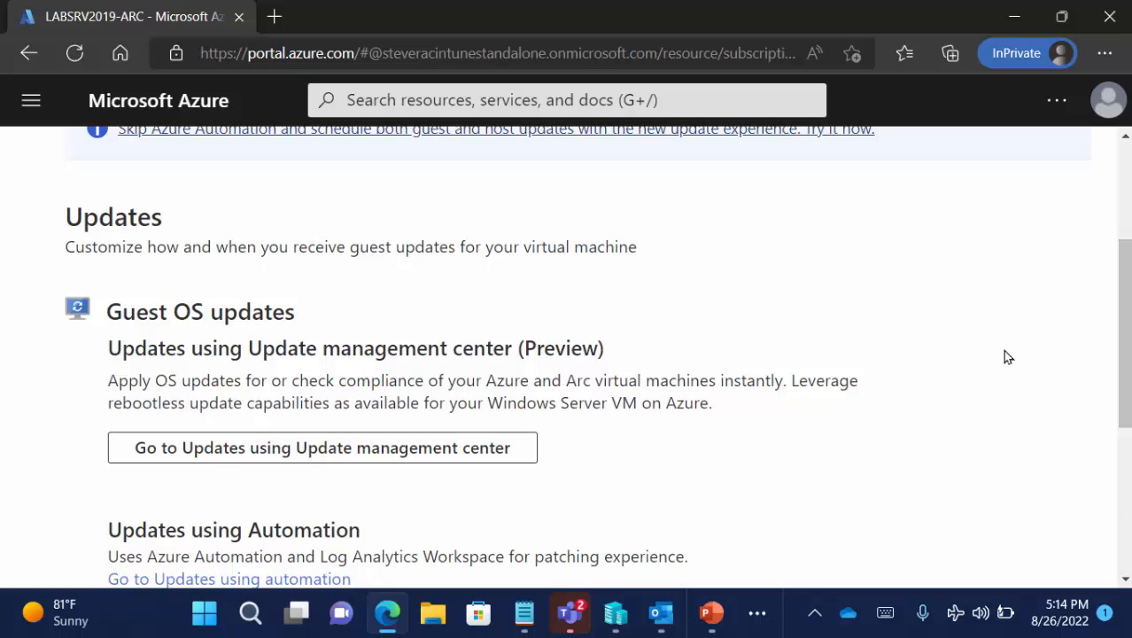
Step: Open the Automation-based updates for LABSRV2019-ARC and review its compliance, agent readiness and list of missing updates
scroll(1127, 337, down, 1)
scroll(1127, 337, down, 3)
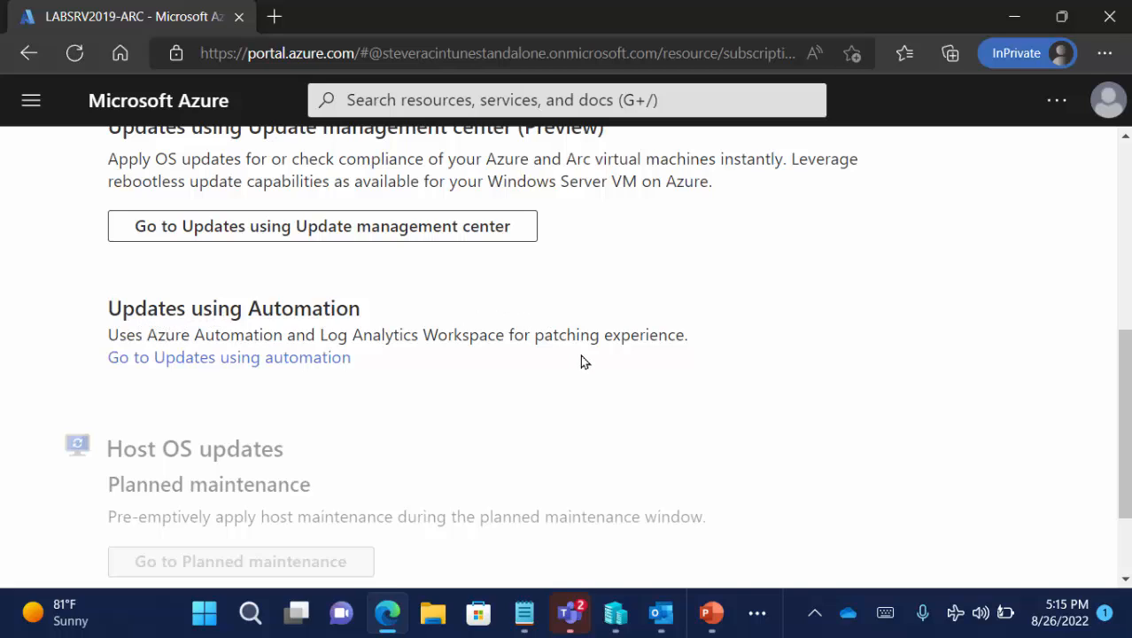
click(329, 359)
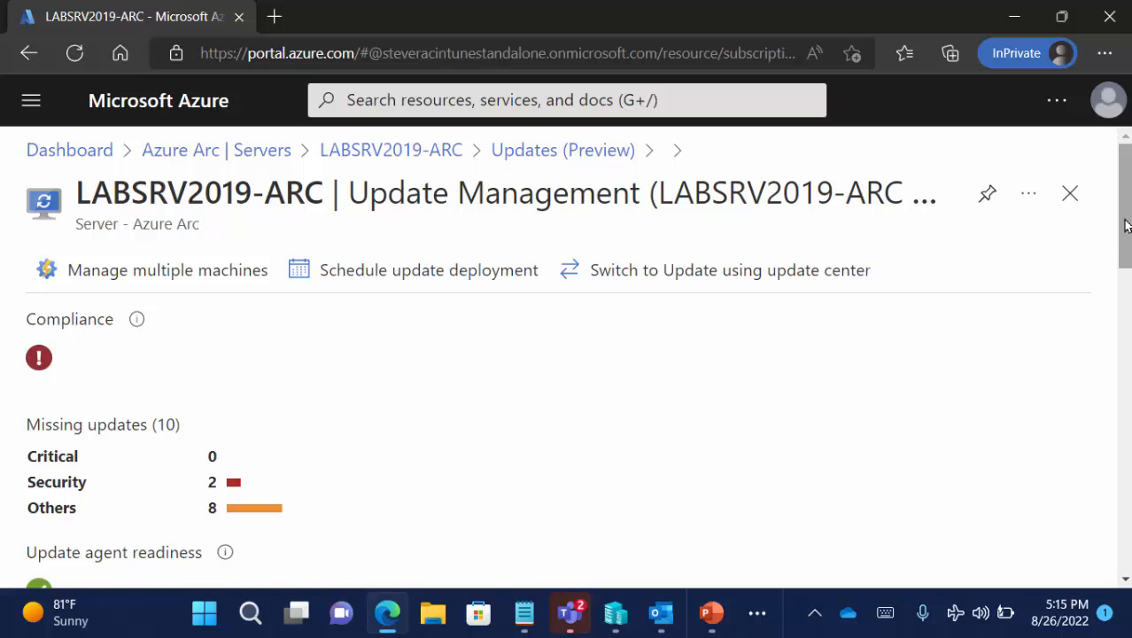
drag(1125, 225, 1125, 266)
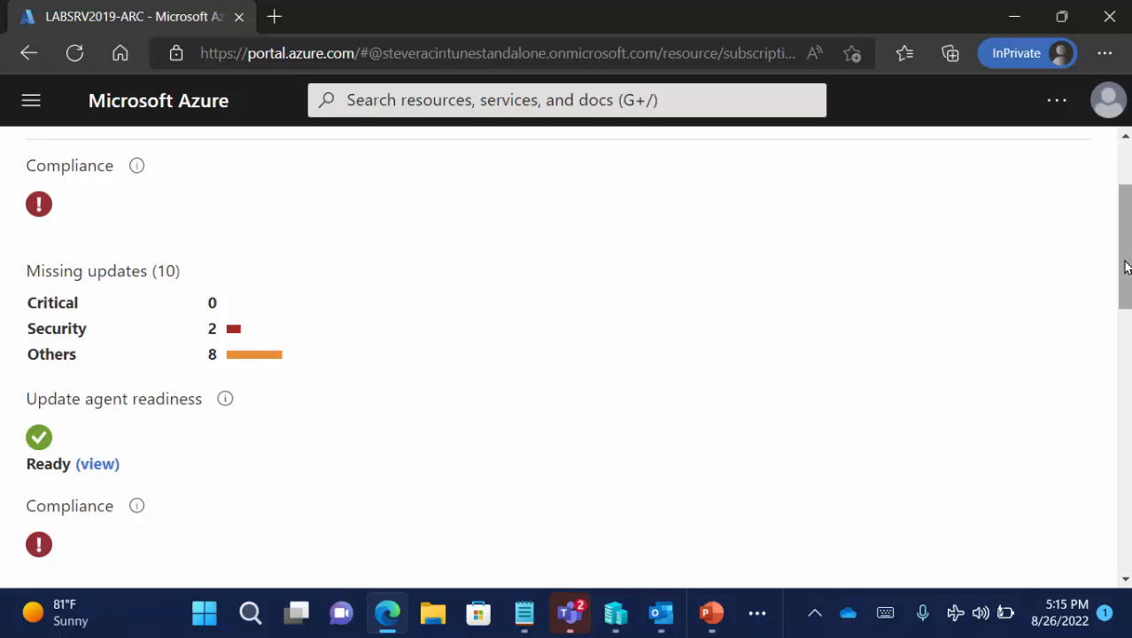
drag(1126, 267, 1125, 556)
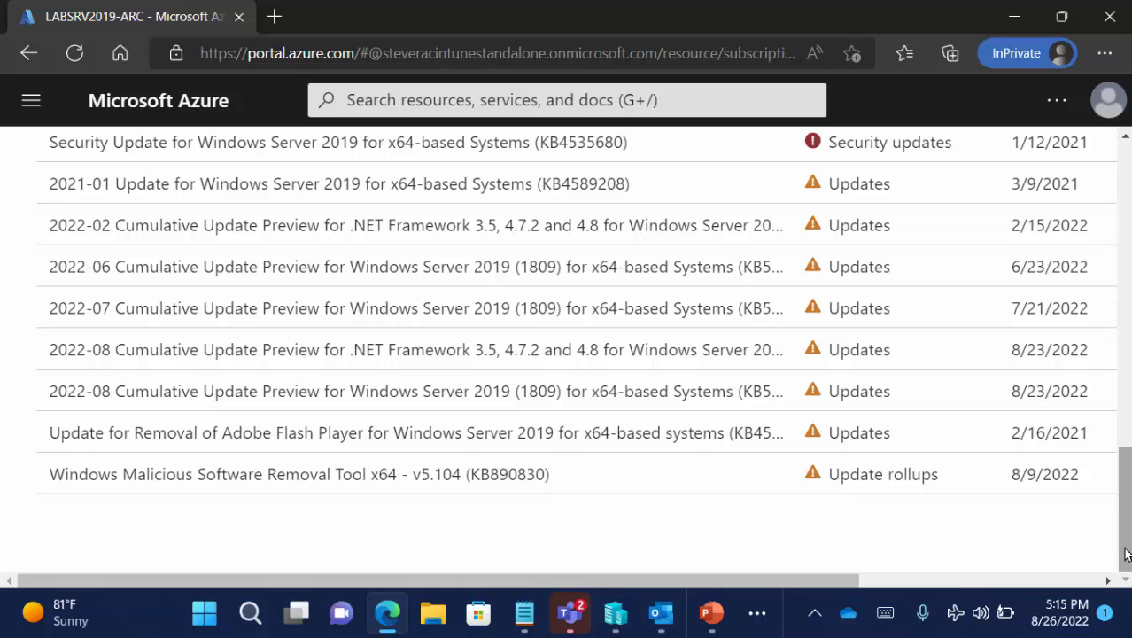
drag(1129, 543, 1091, 223)
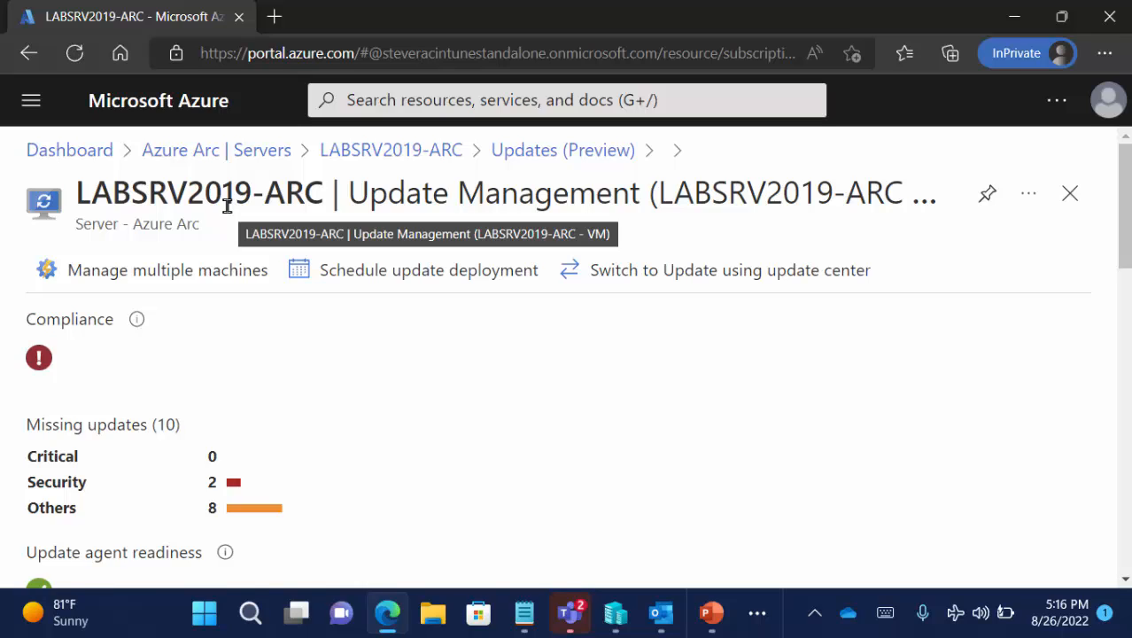
Step: Return to the Azure Arc server list and open the Linux-CentOS.localdomain server
click(266, 161)
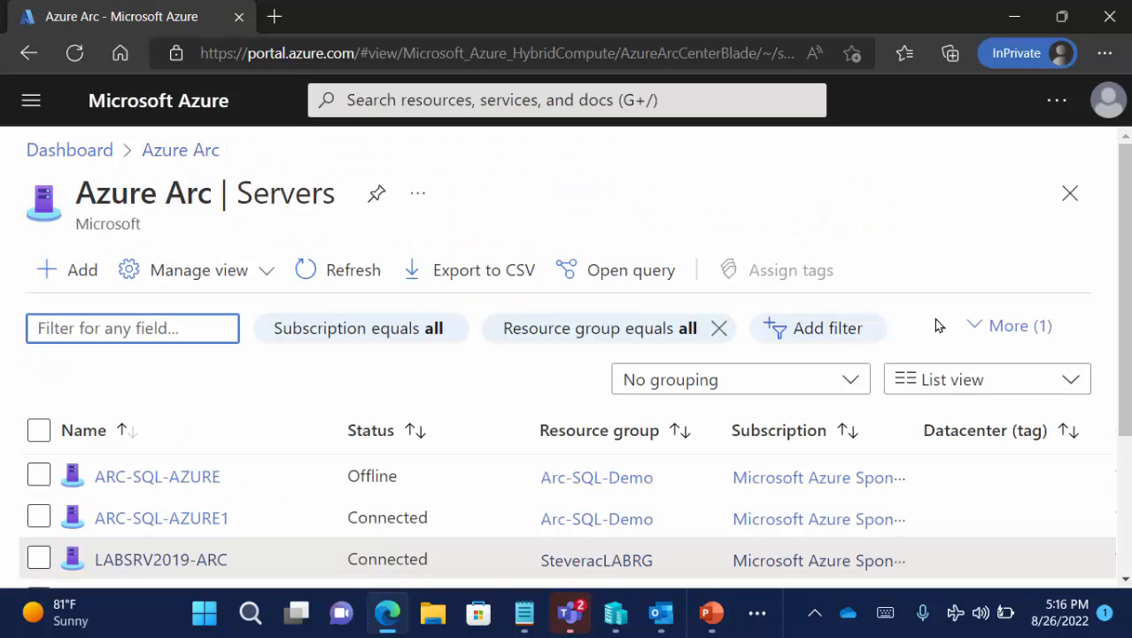
drag(1126, 321, 1127, 457)
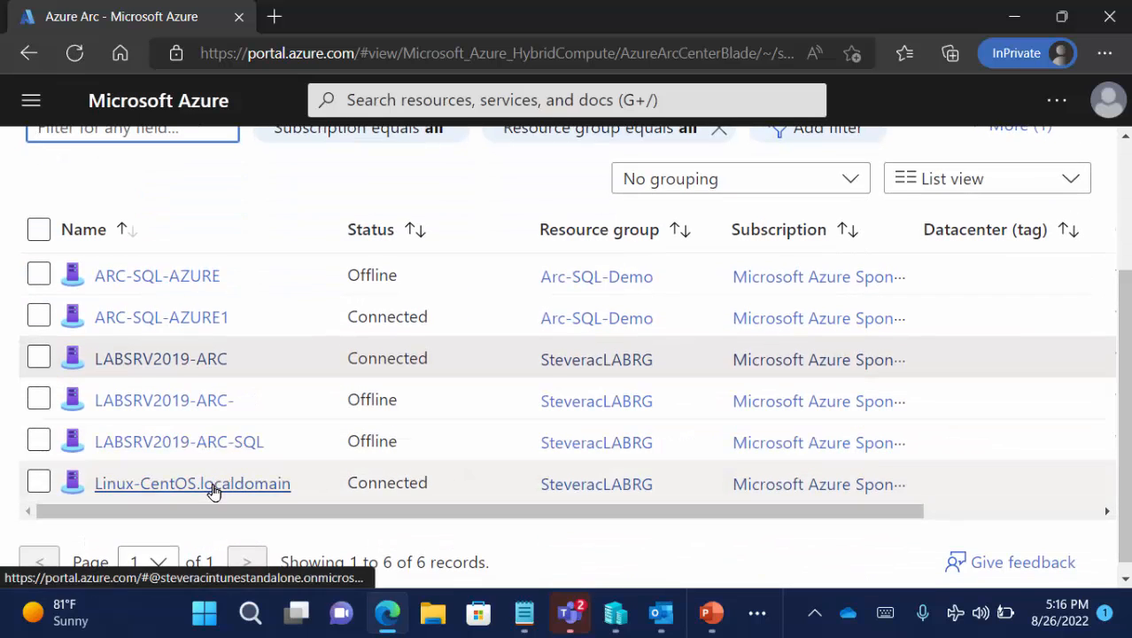
click(213, 484)
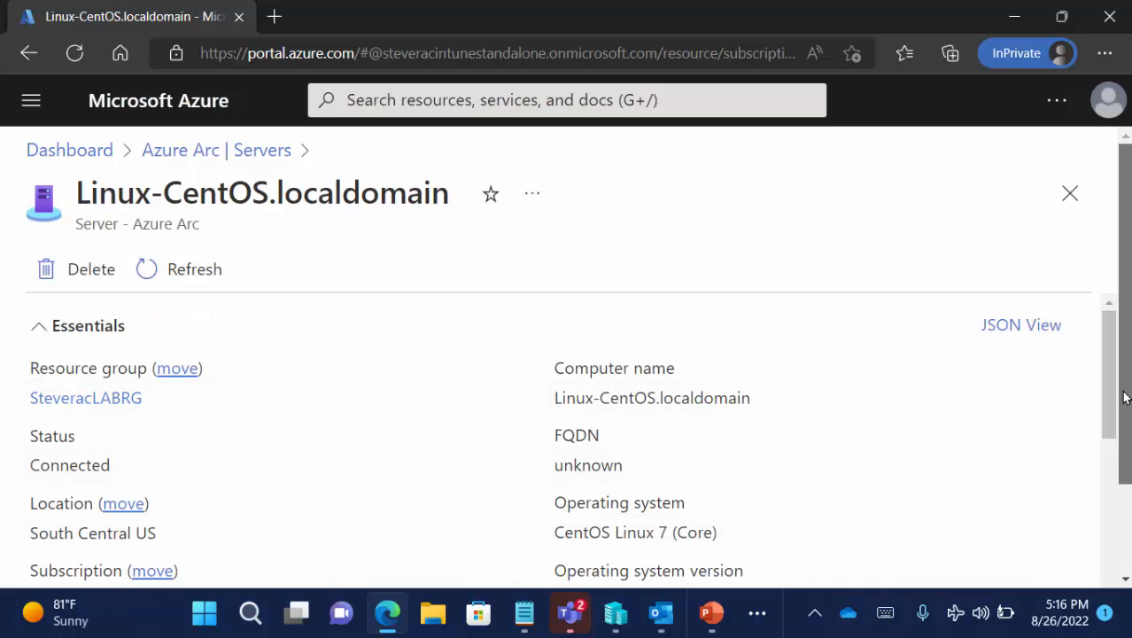
Step: Open the Linux server's update management using Automation and examine the workspace and Automation account settings for enabling it
scroll(1117, 396, down, 1)
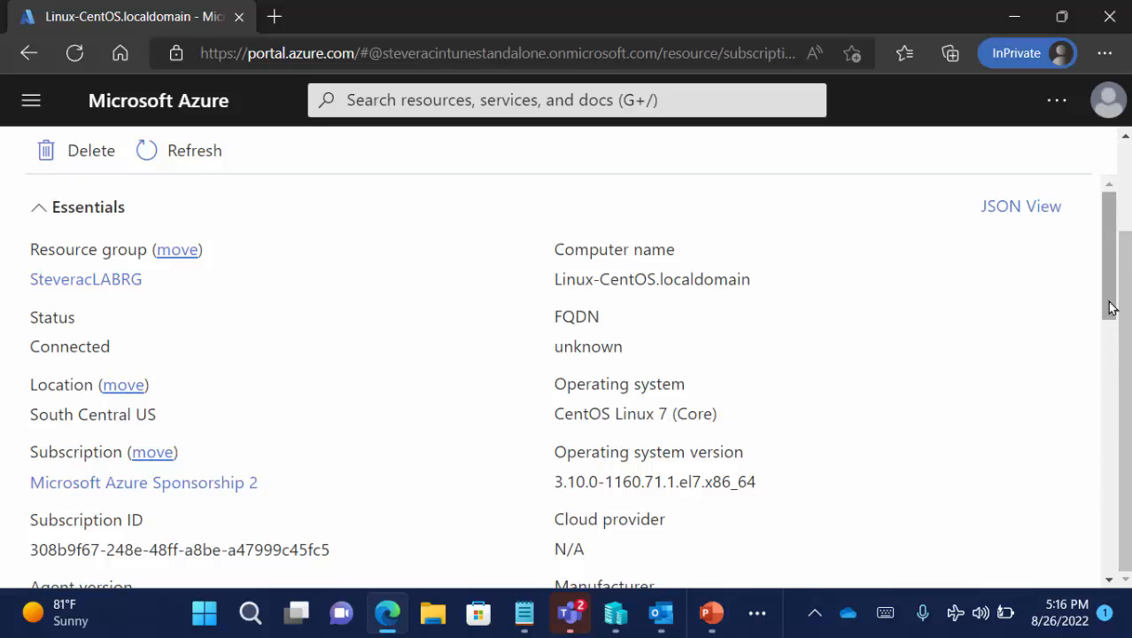
scroll(1112, 305, down, 4)
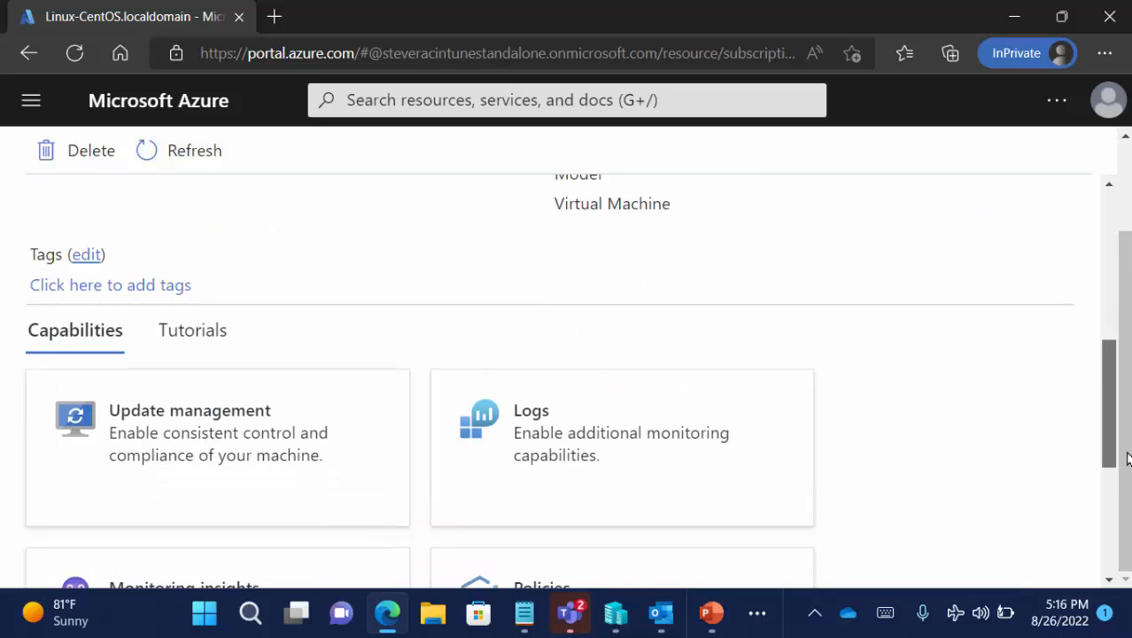
click(257, 387)
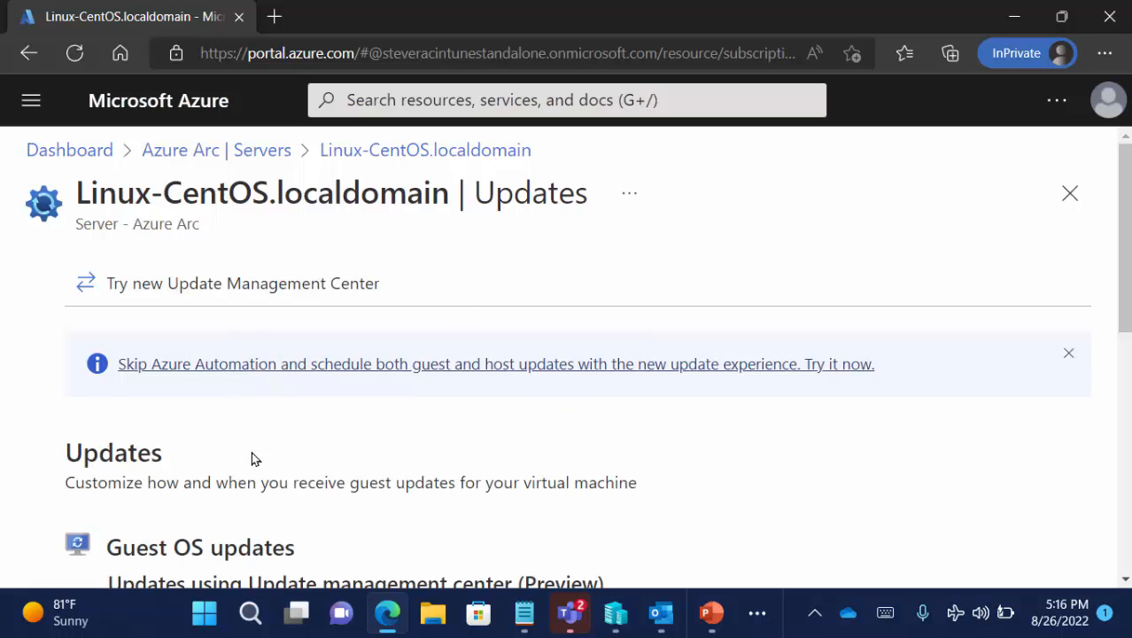
drag(1126, 314, 1127, 461)
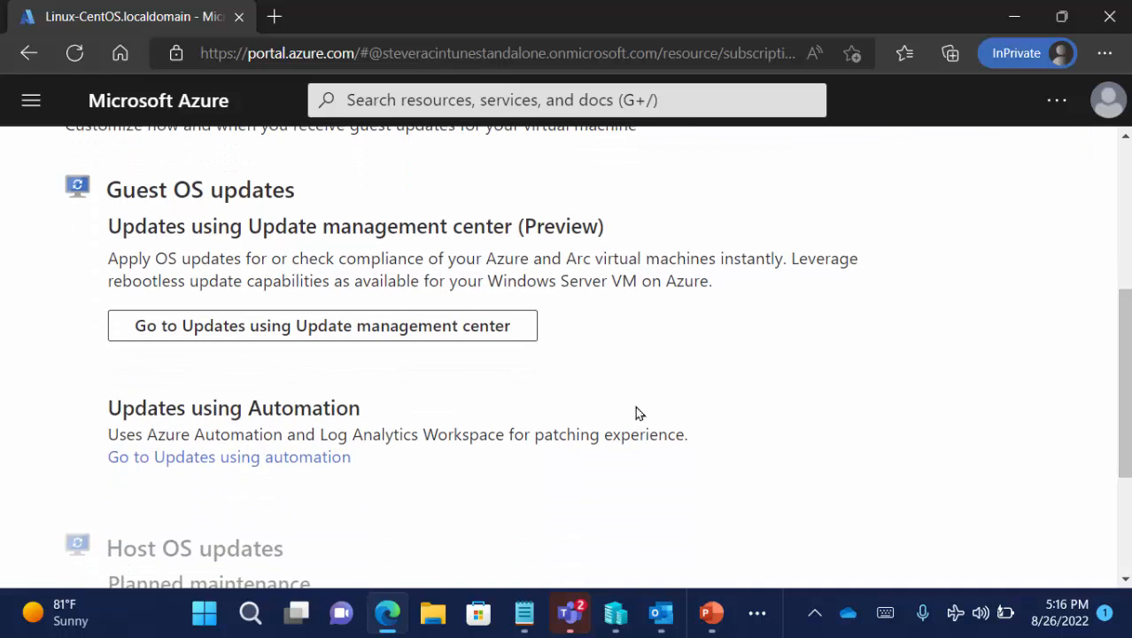
click(284, 458)
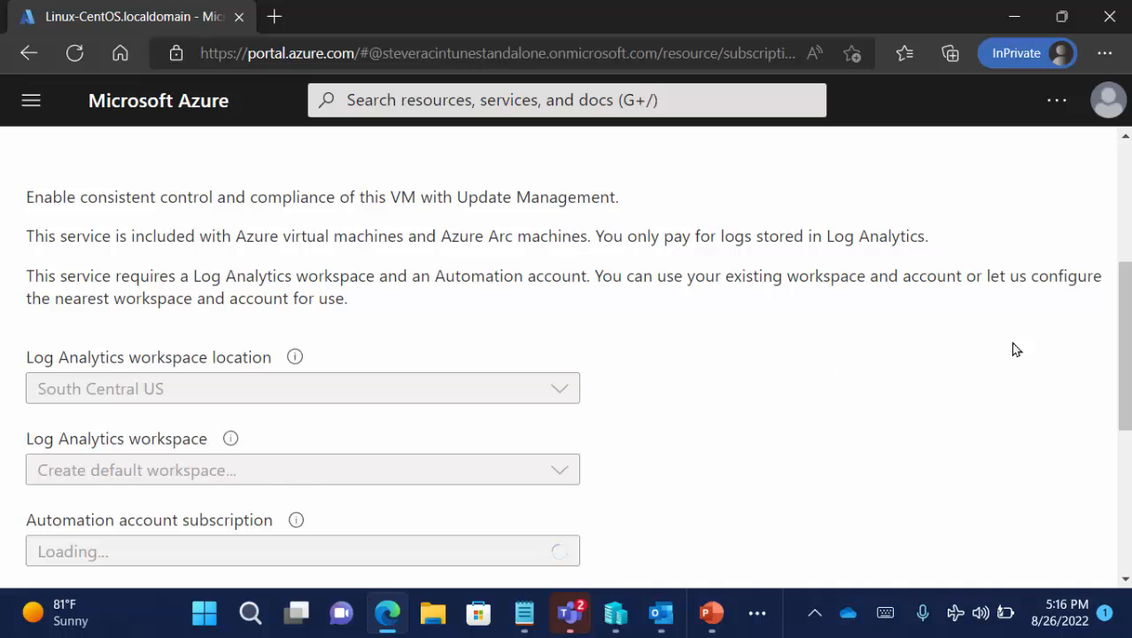
drag(1128, 343, 1100, 228)
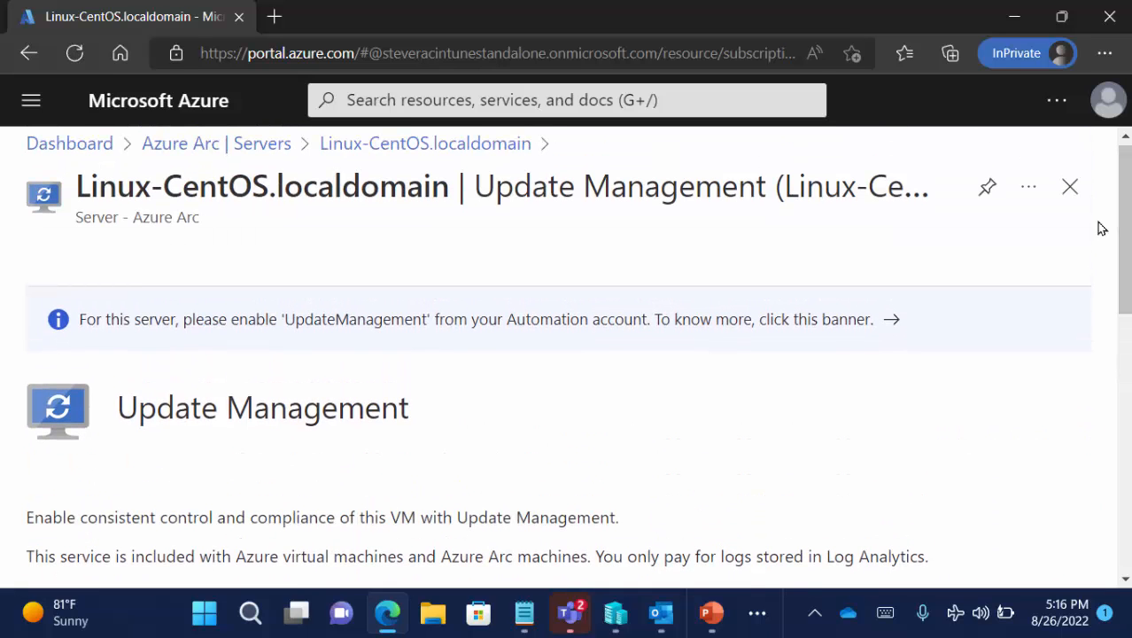
Step: Go back to the Linux-CentOS.localdomain overview and reopen its Automation-based updates to recheck the enablement form
click(379, 149)
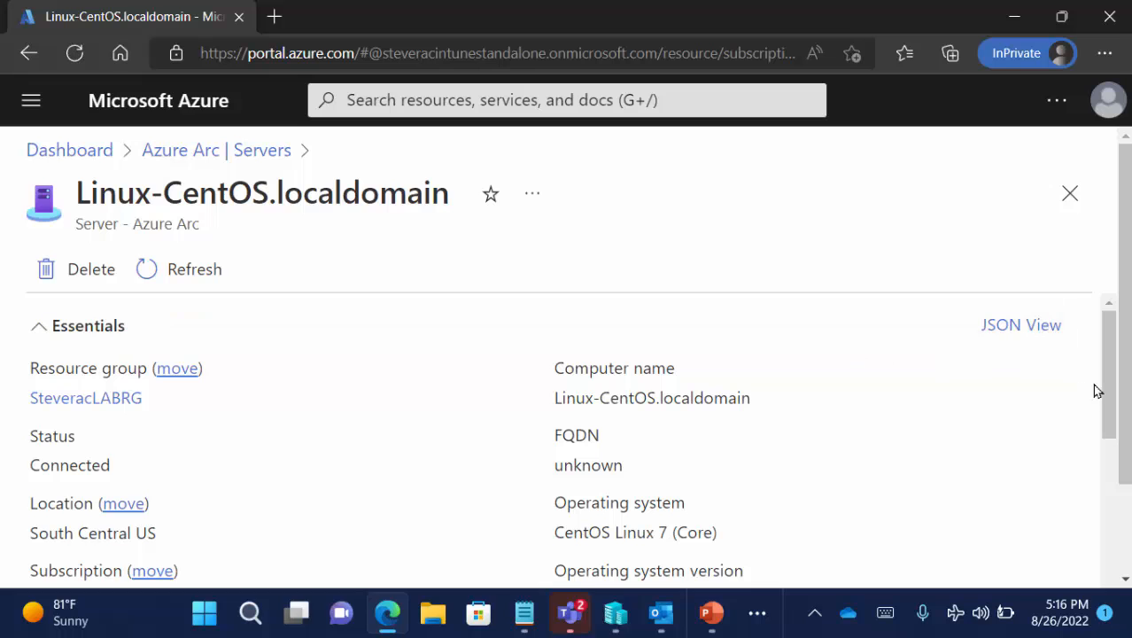
drag(1108, 387, 1123, 637)
scroll(567, 443, up, 3)
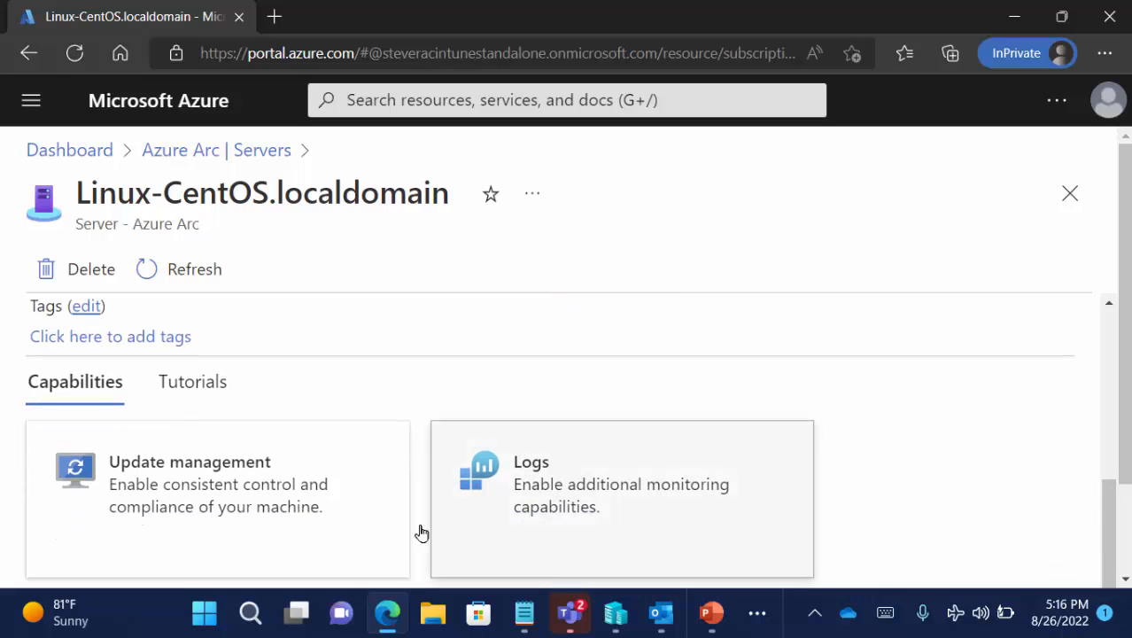
click(234, 485)
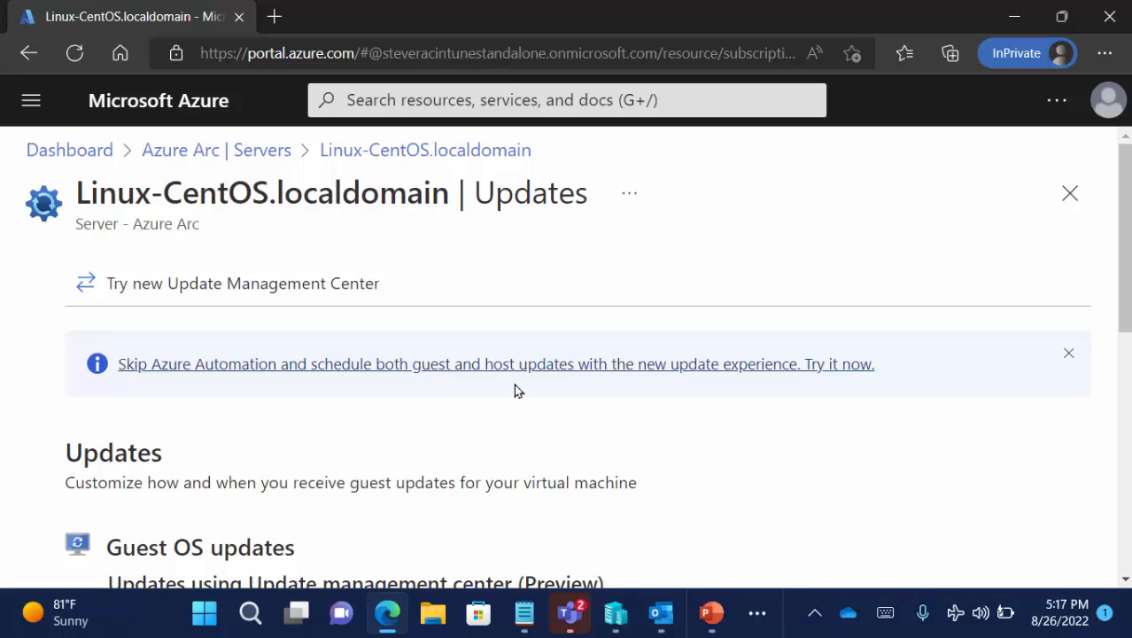
scroll(1129, 355, down, 3)
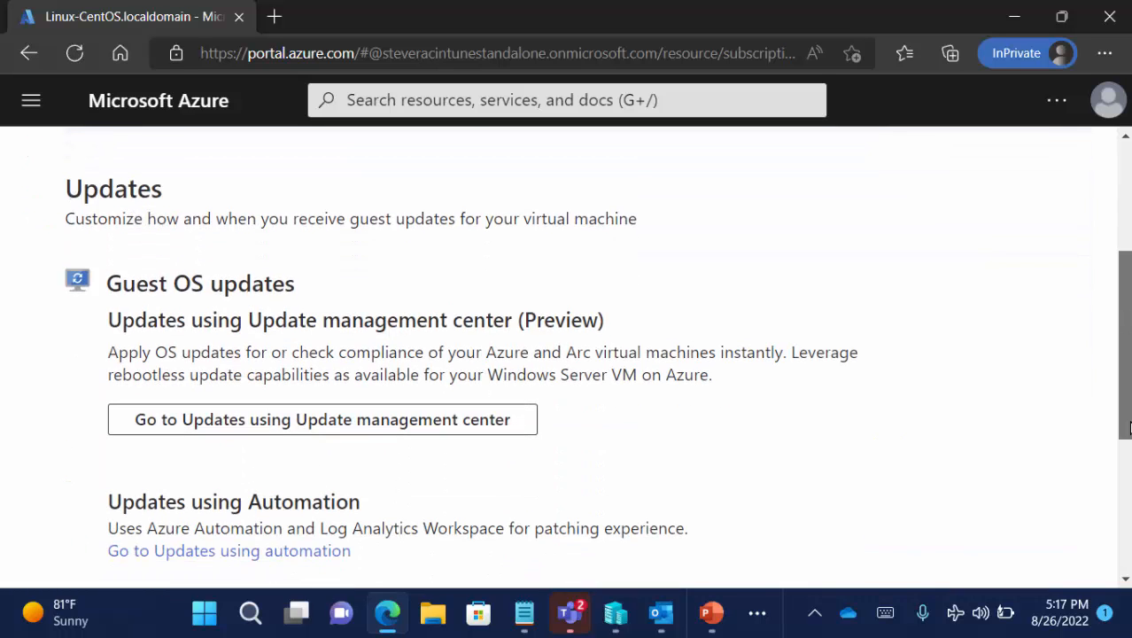
click(226, 555)
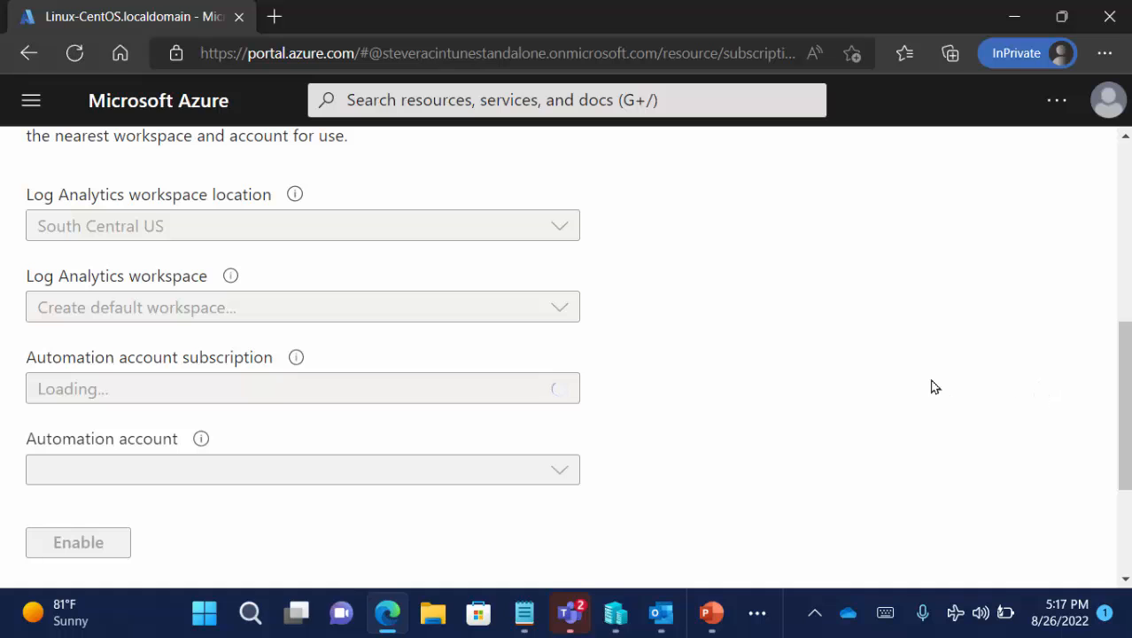
scroll(1121, 372, up, 6)
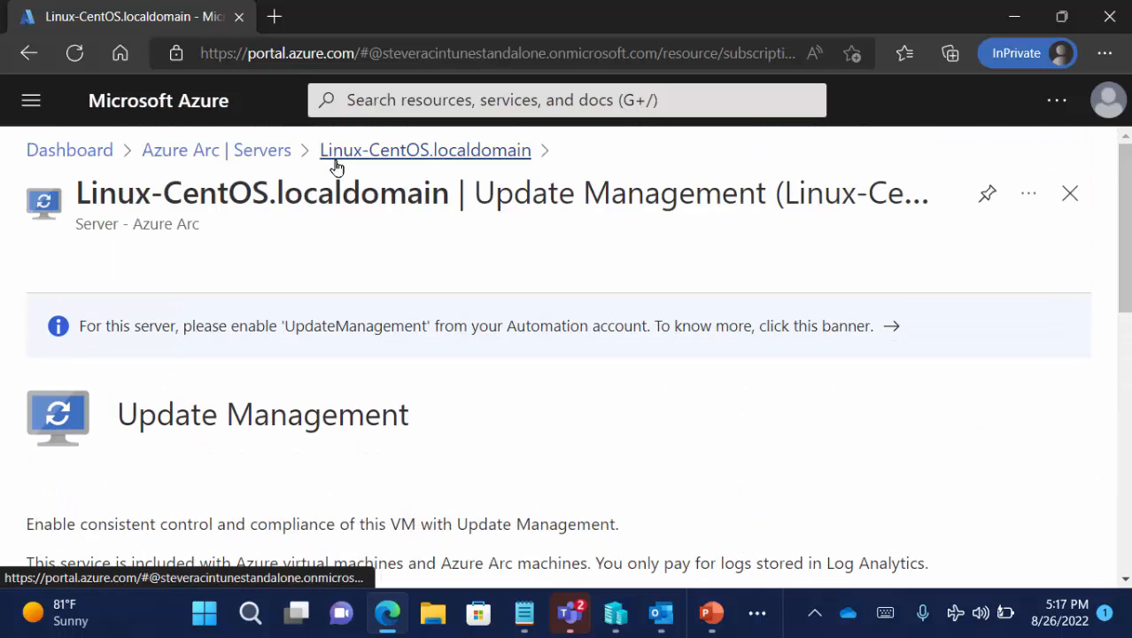
Step: Switch from the Linux server back to LABSRV2019-ARC and open its update management using Automation
click(258, 150)
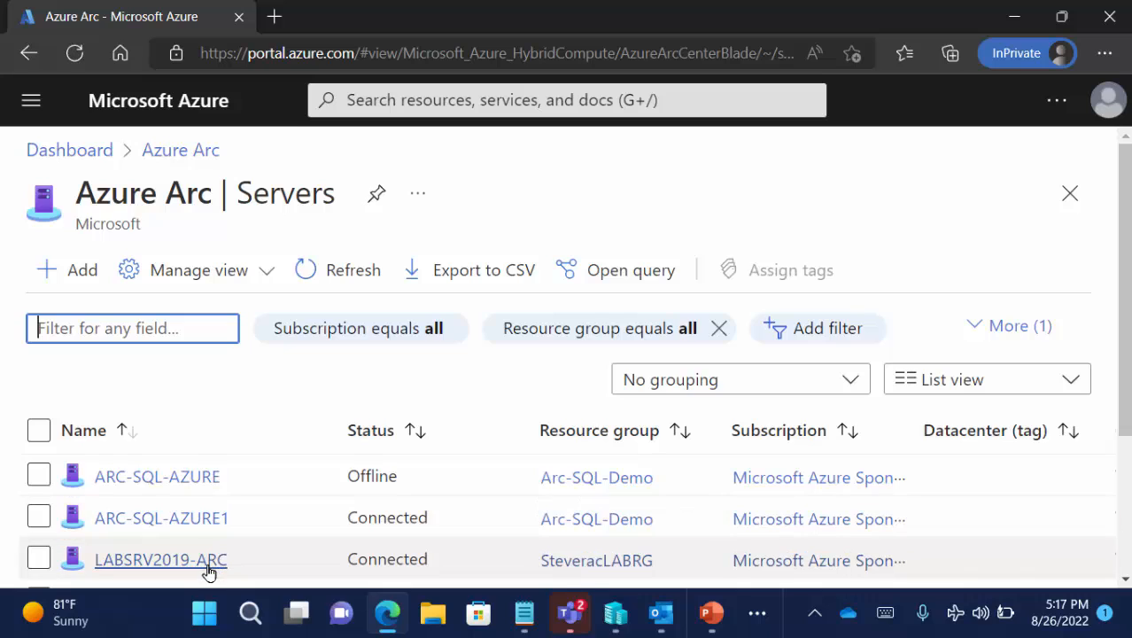
click(206, 568)
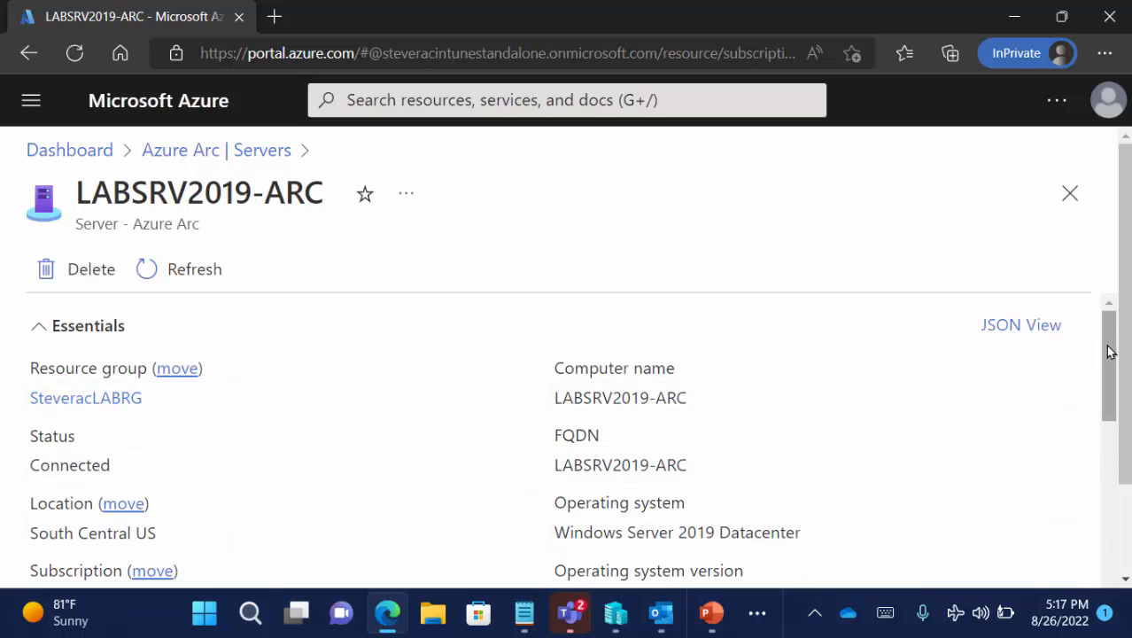
drag(1108, 359, 1105, 510)
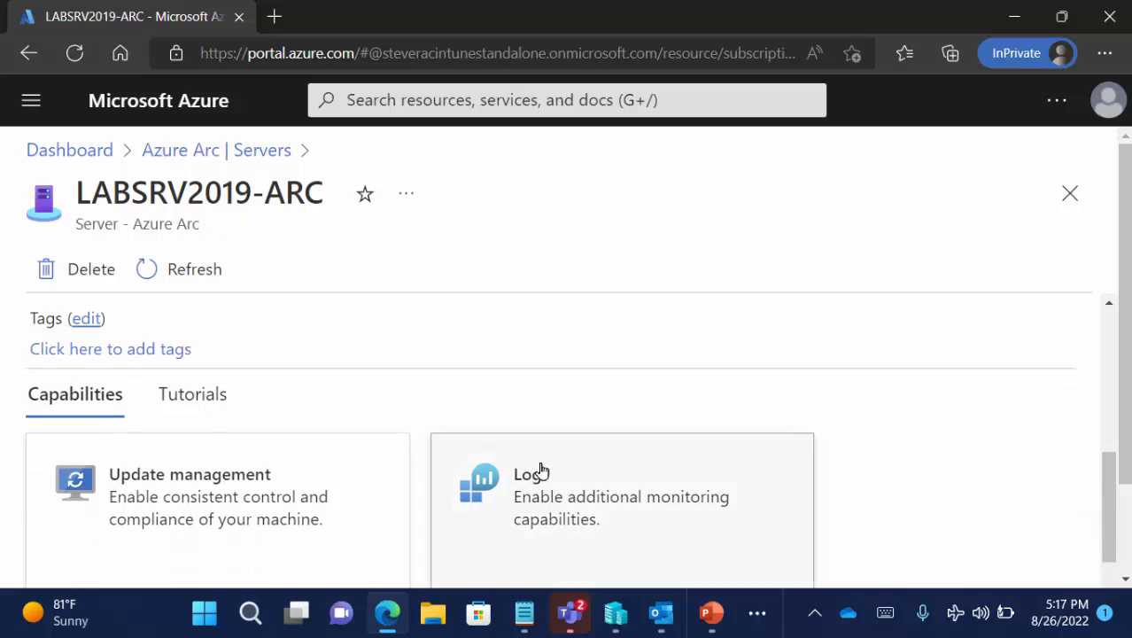
click(160, 501)
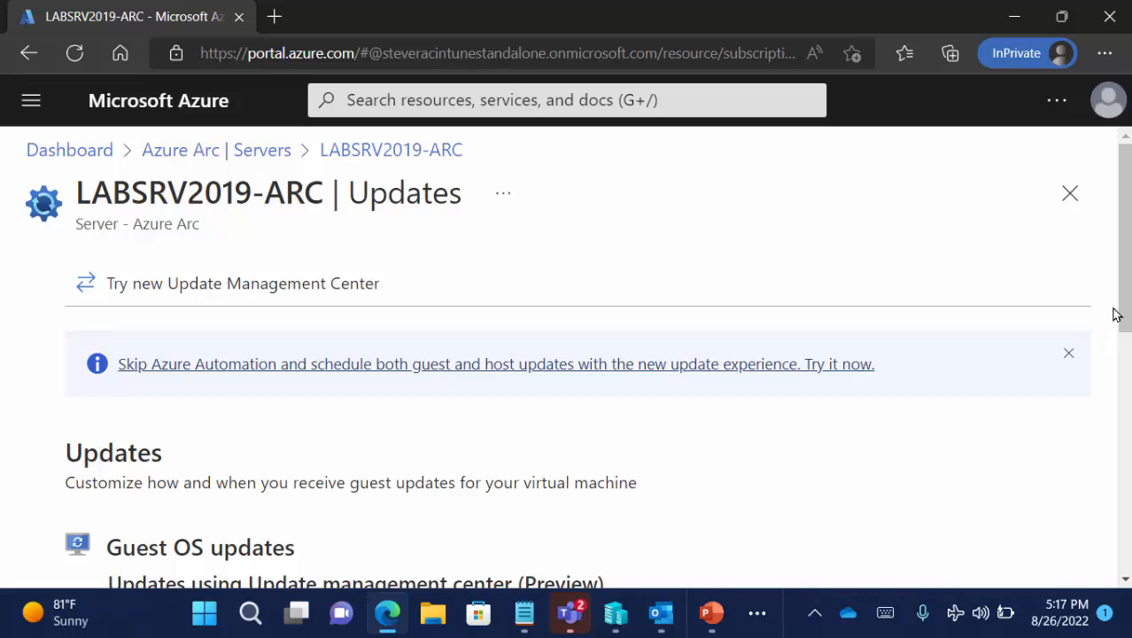
scroll(1126, 306, down, 5)
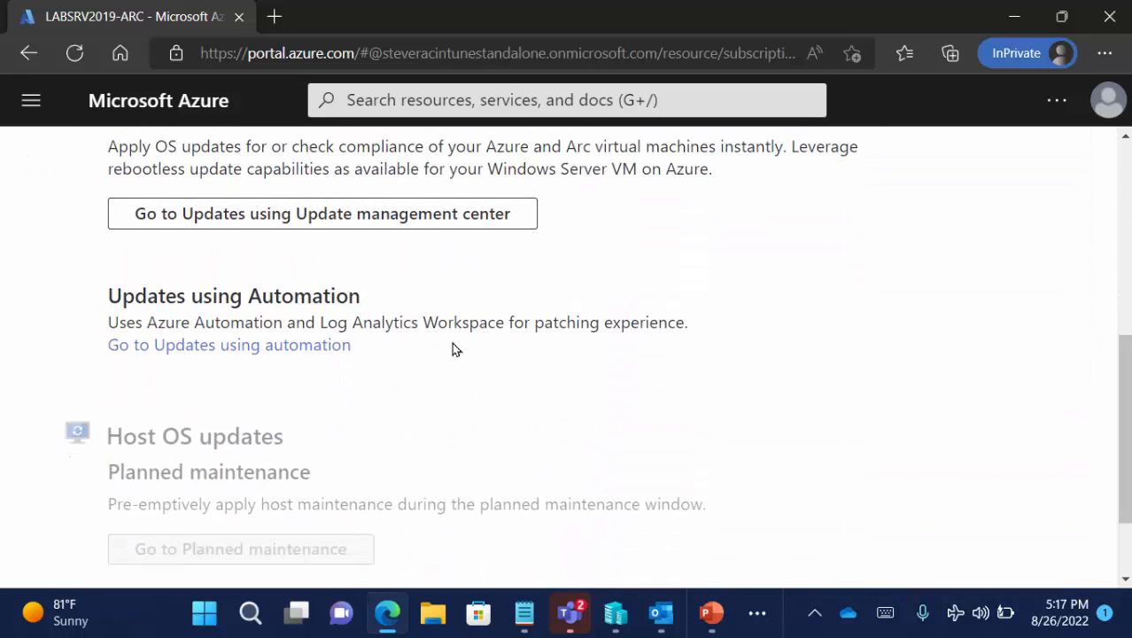
click(305, 350)
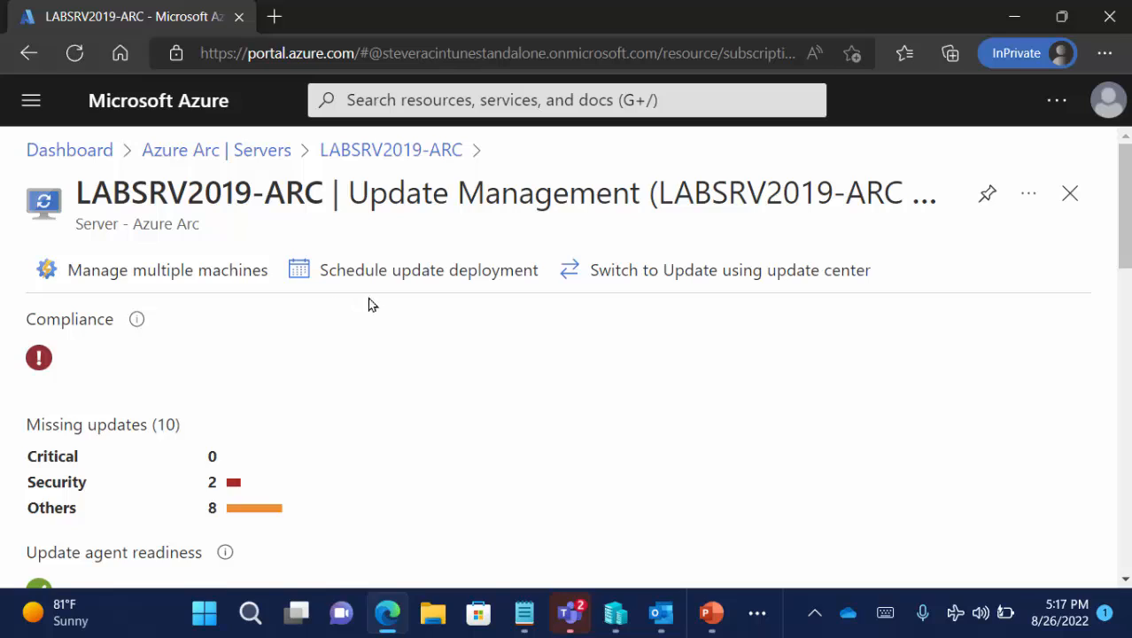
Step: Look at the form for scheduling an update deployment on LABSRV2019-ARC, close it without creating one and return to the Arc server list
click(428, 291)
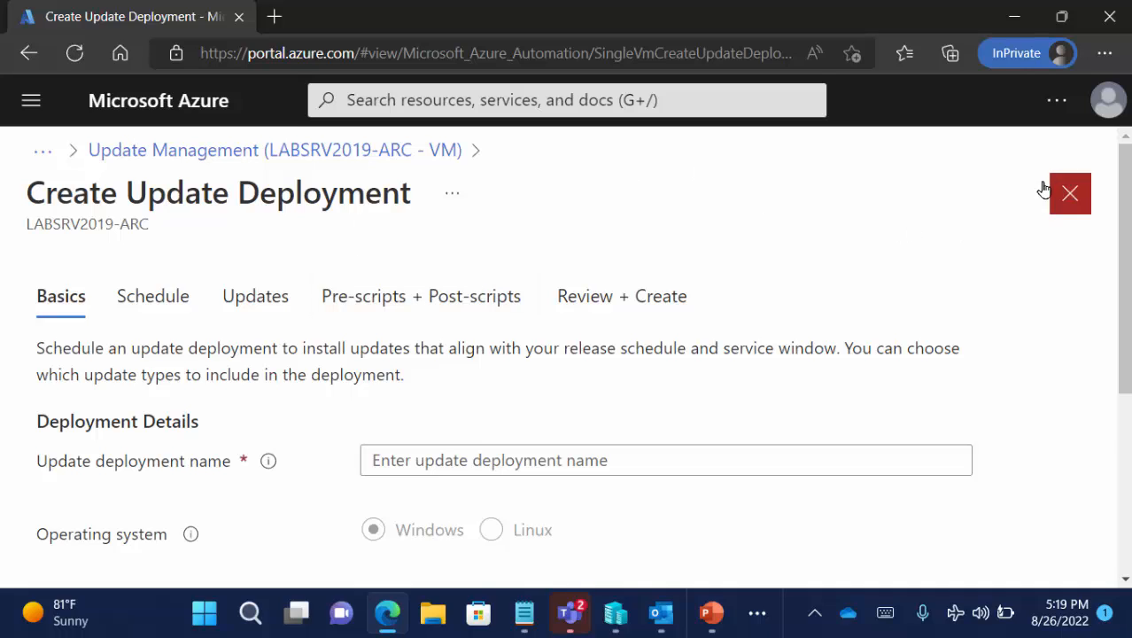
click(1070, 194)
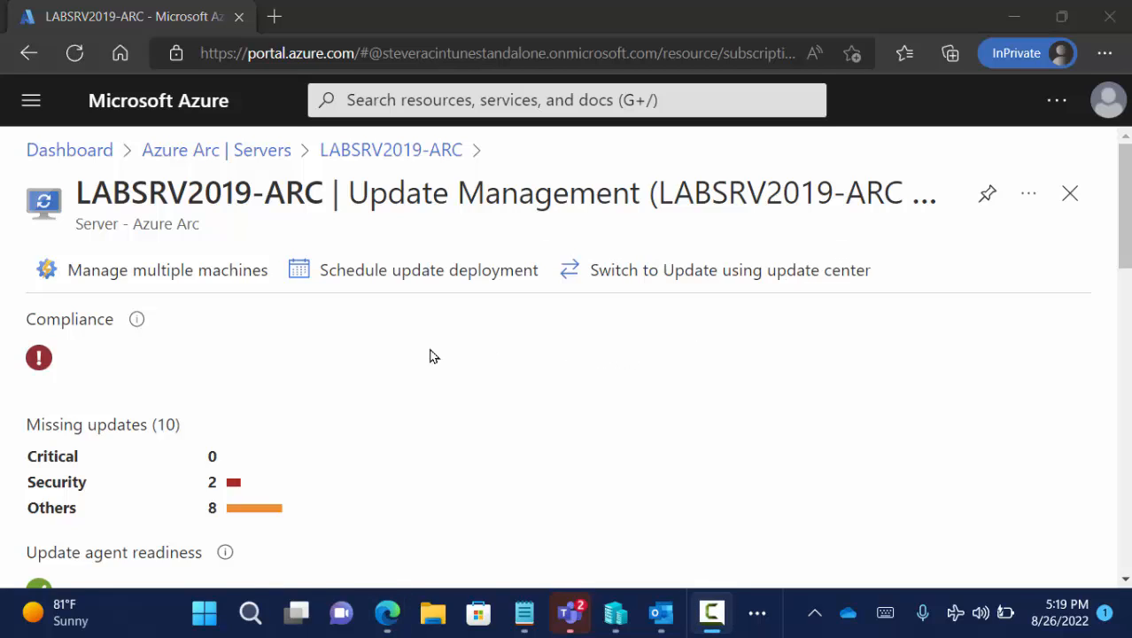
click(1055, 206)
click(1055, 207)
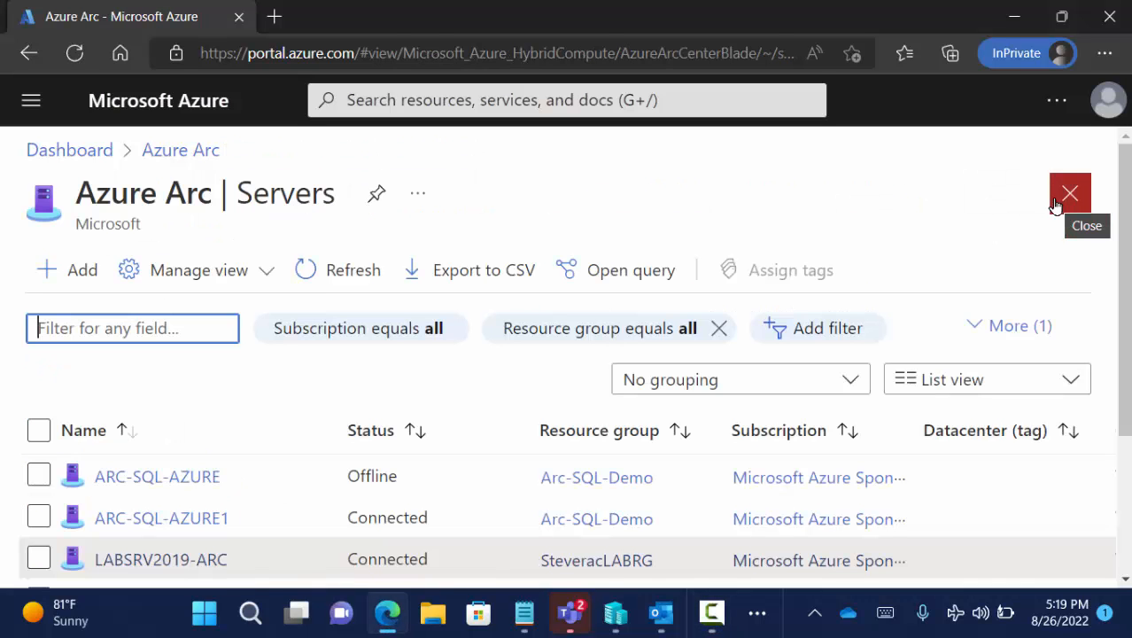
Step: Reopen the update options of LABSRV2019-ARC and compare the Update management center, Automation and host OS update choices
click(175, 567)
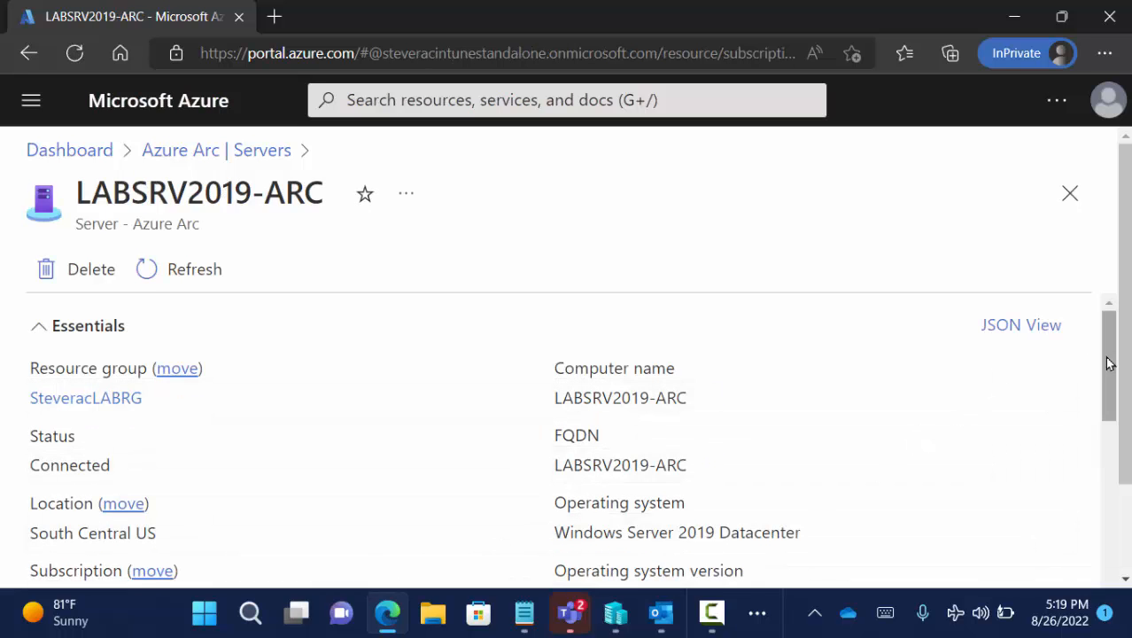
drag(1105, 360, 1097, 486)
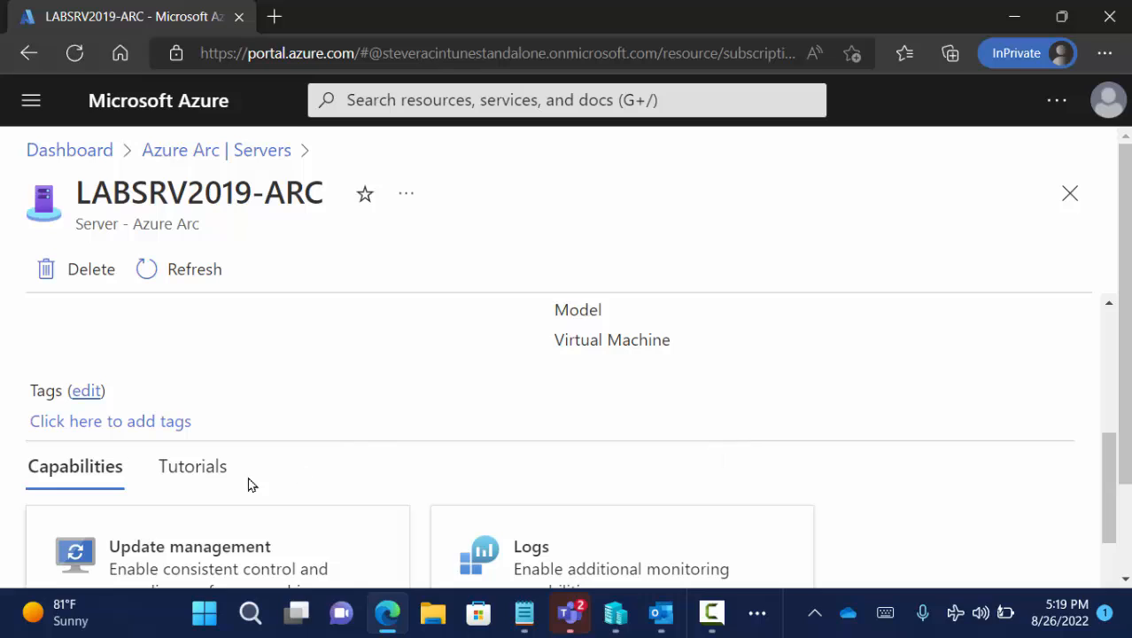
click(211, 535)
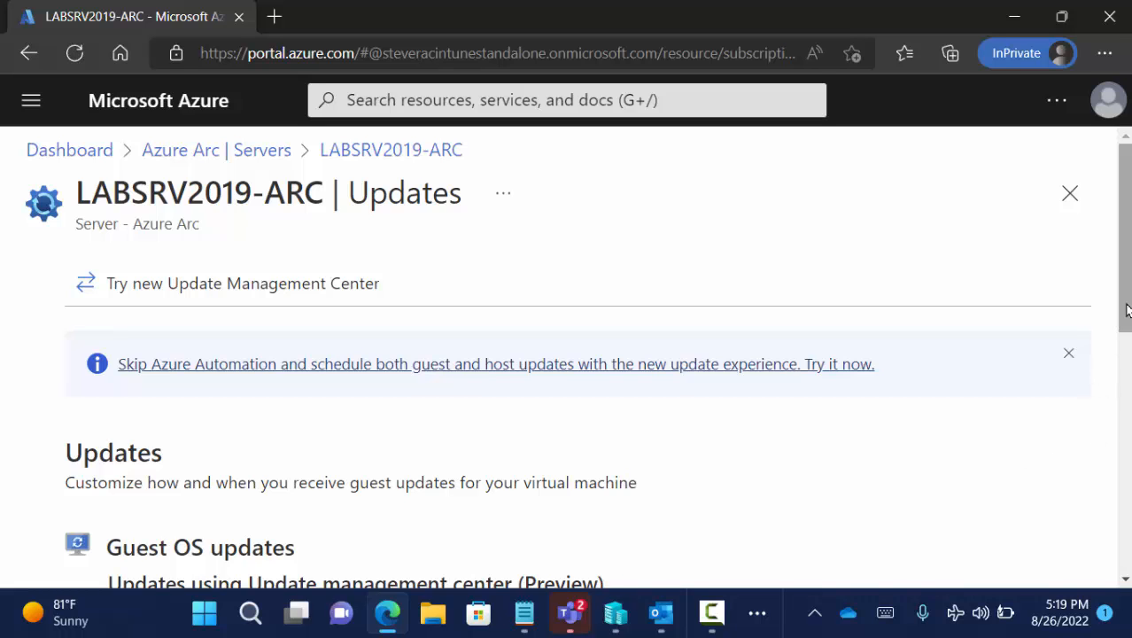
scroll(1127, 323, down, 3)
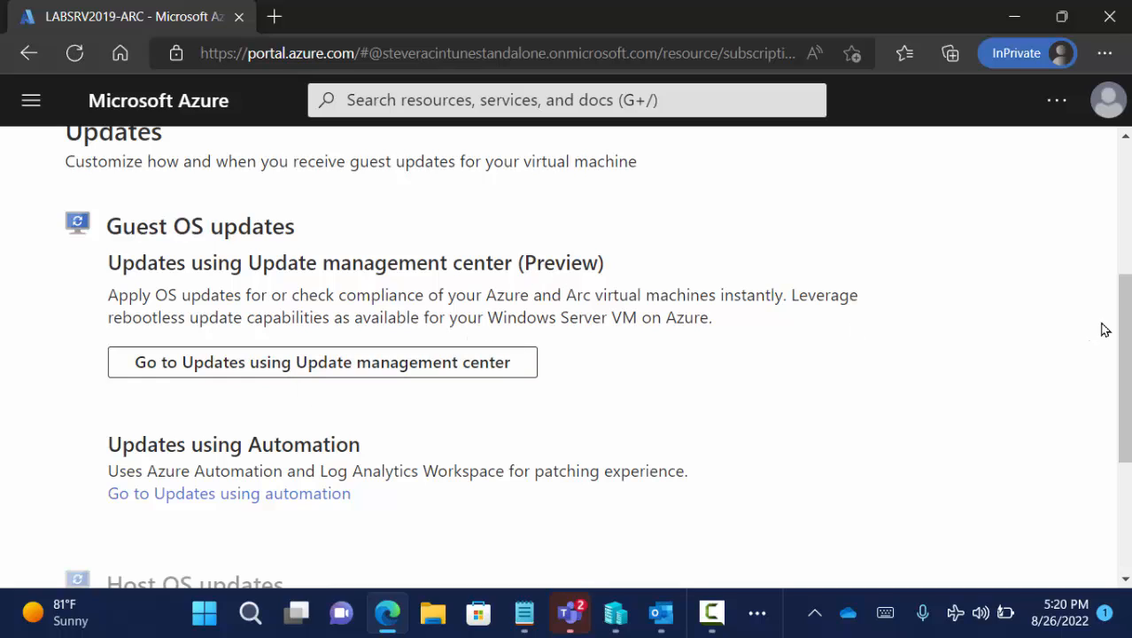
scroll(1123, 355, down, 3)
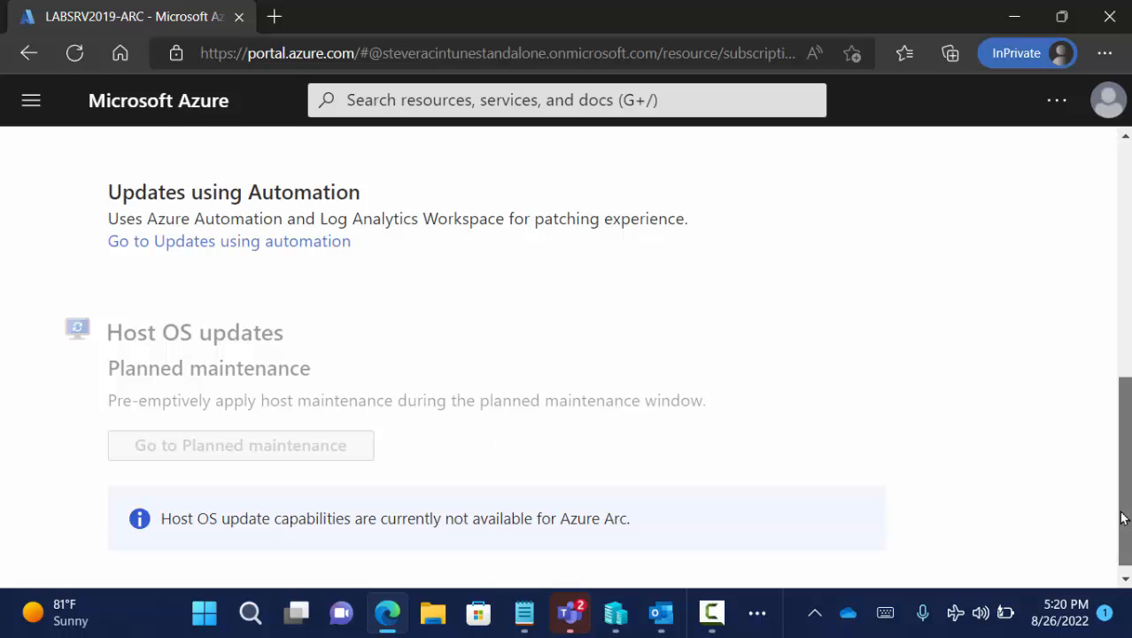
drag(1122, 519, 1093, 366)
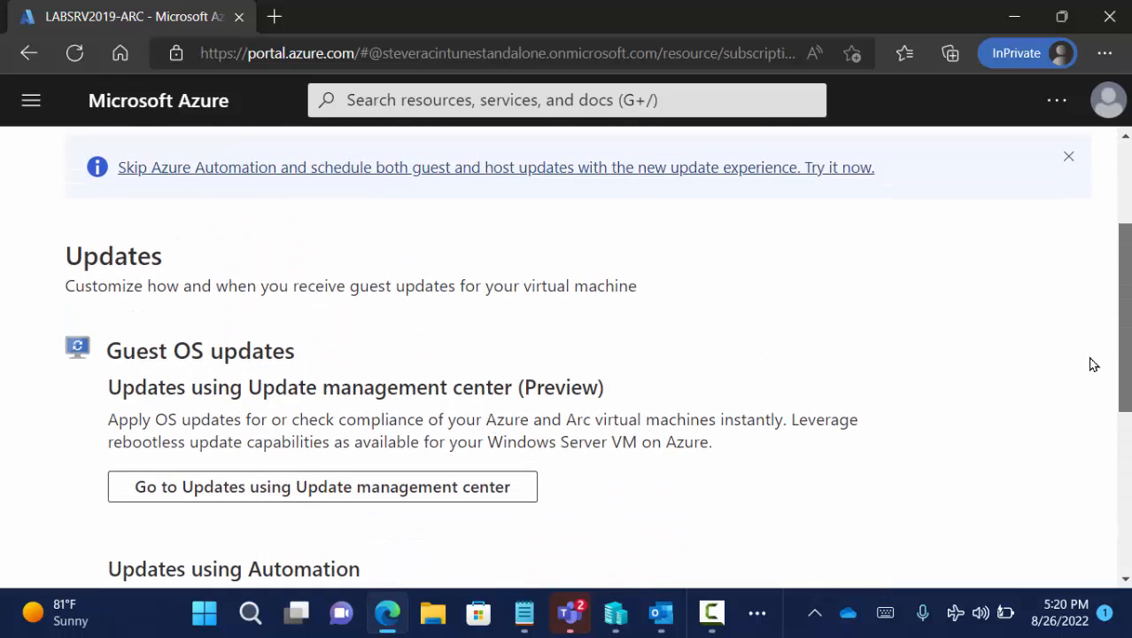
Step: Open the Update management center updates for LABSRV2019-ARC, review its recommended operating system updates and return to the Arc server list
click(447, 489)
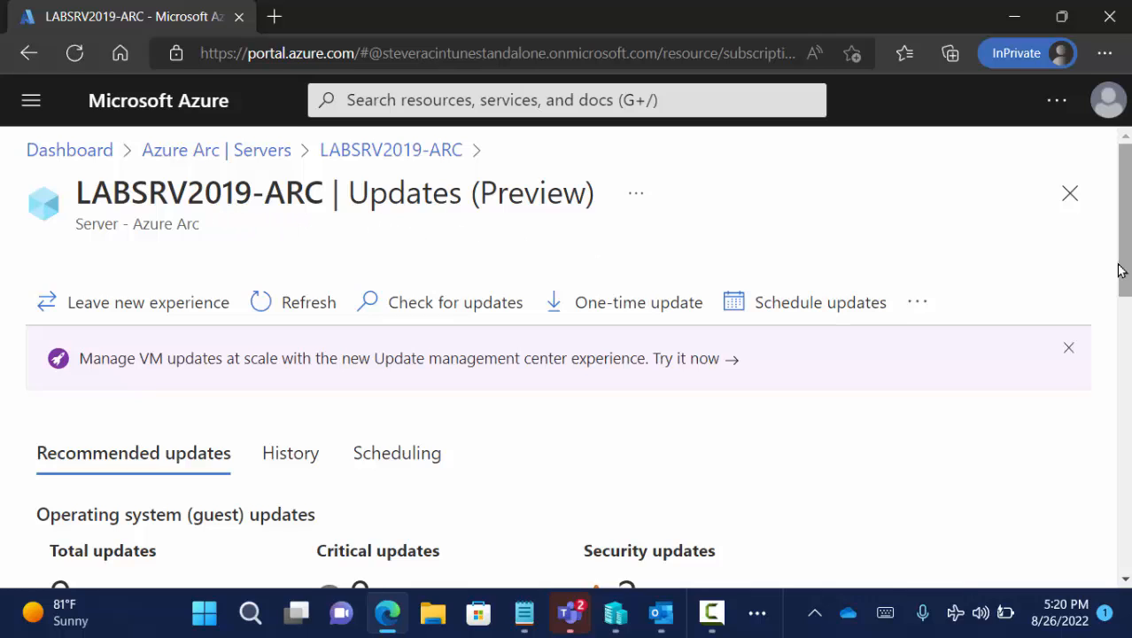
drag(1127, 259, 1128, 306)
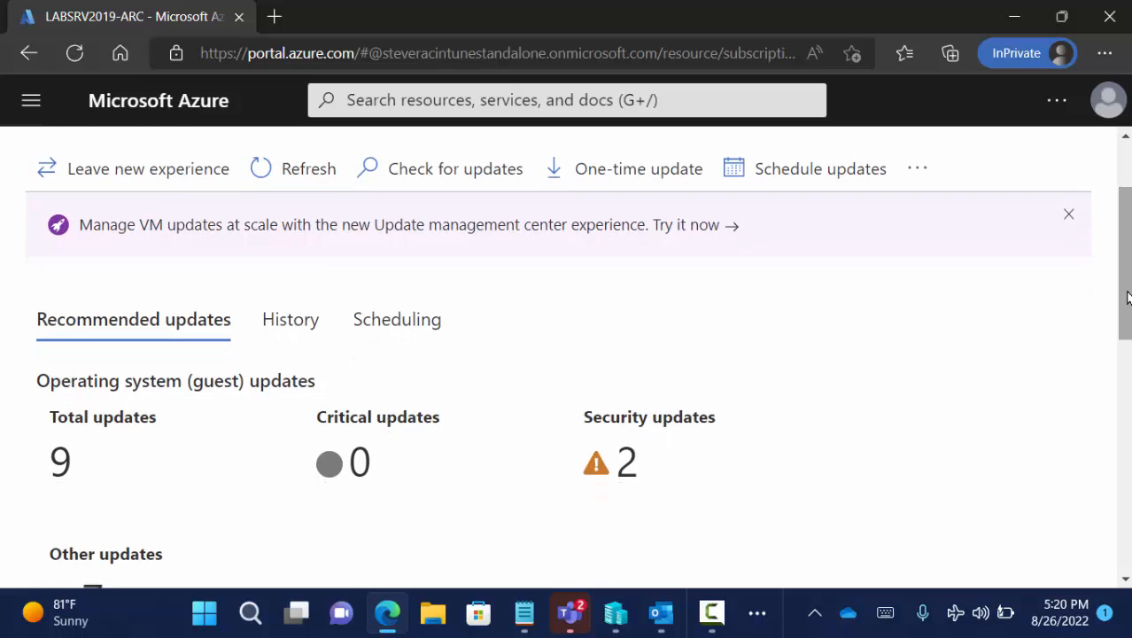
drag(1125, 290, 1125, 316)
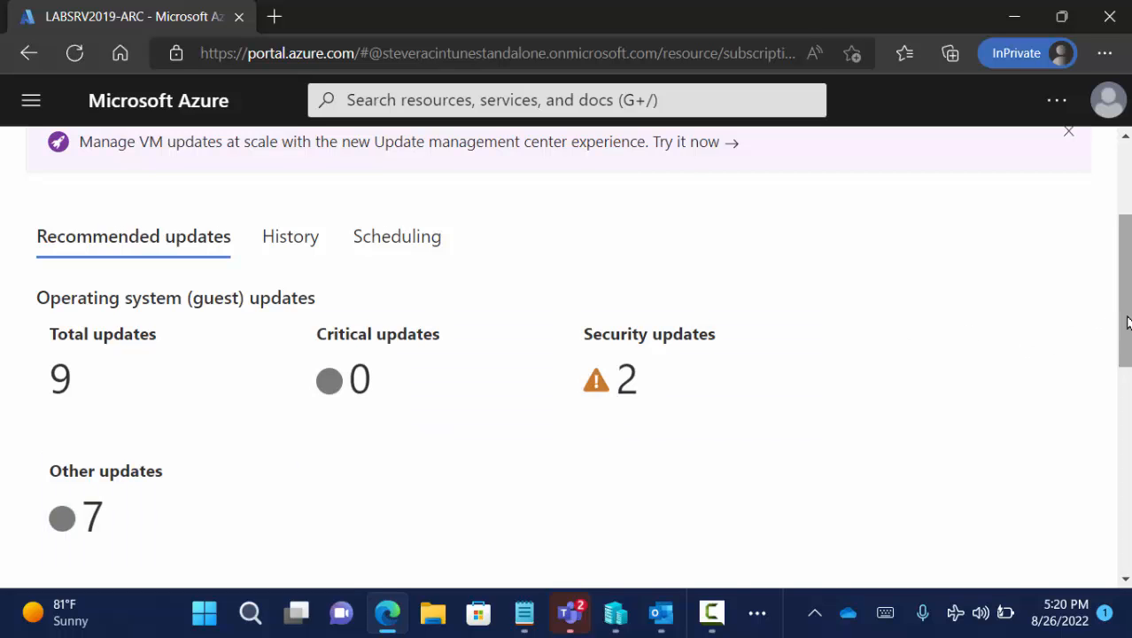
drag(1124, 322, 1094, 215)
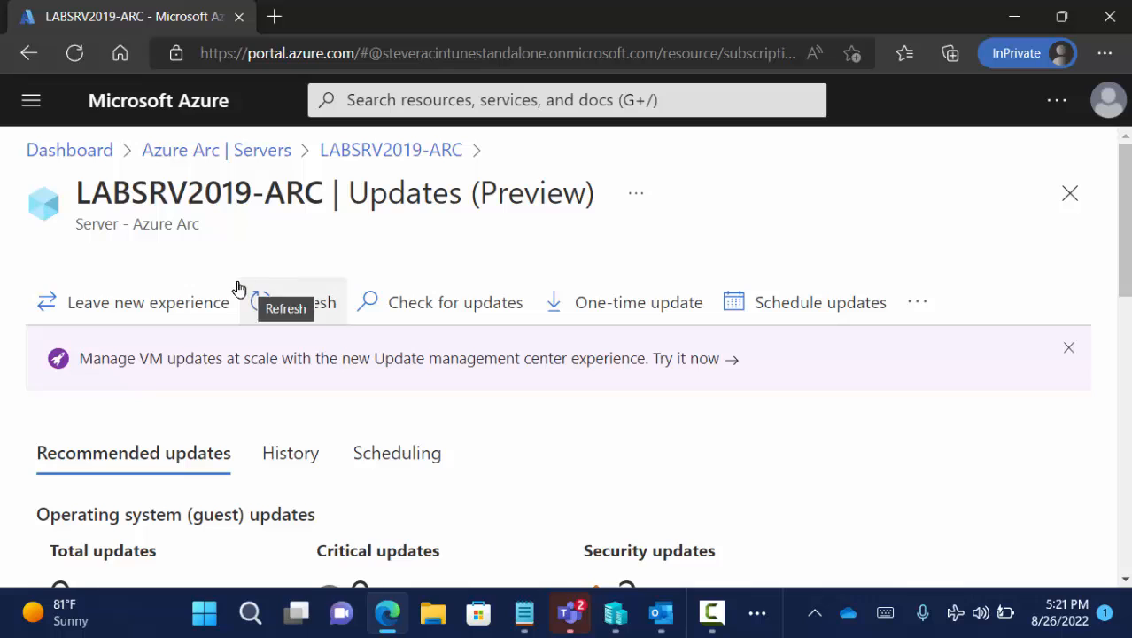
click(1069, 196)
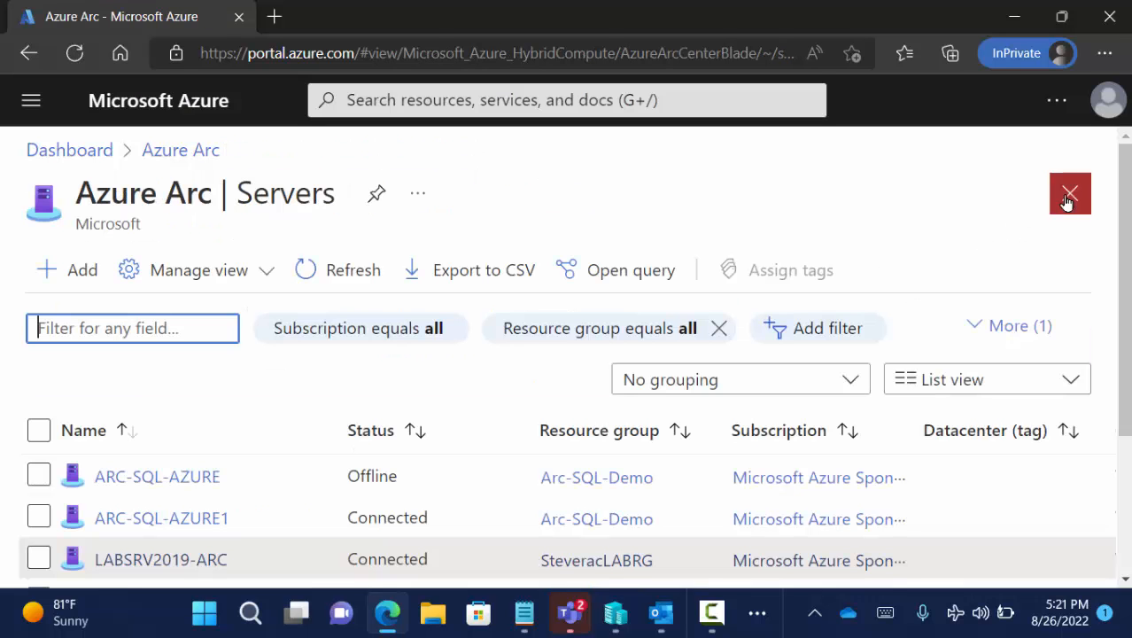
Step: Open Update management for Linux-CentOS.localdomain, review its recommended guest OS updates and return to the Arc server list
scroll(1127, 265, down, 3)
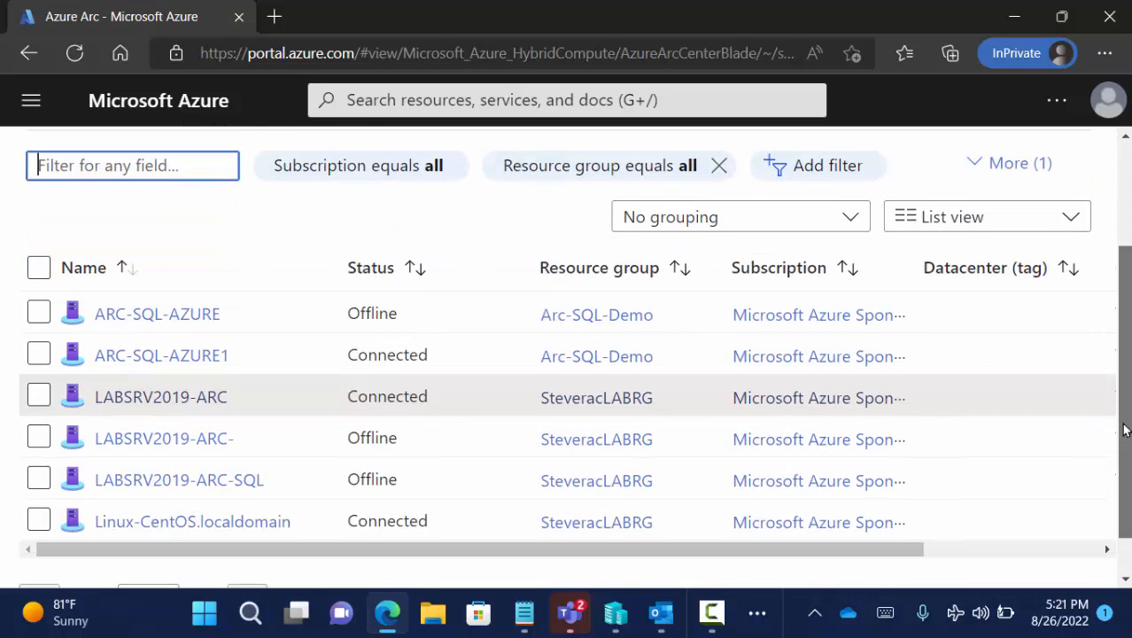
click(232, 470)
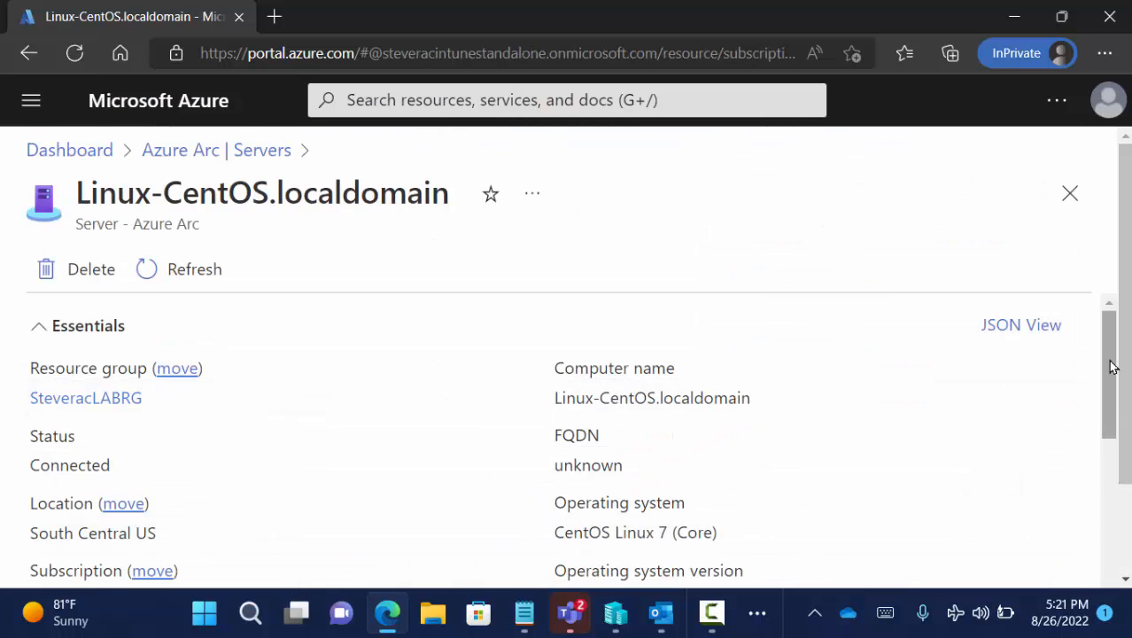
drag(1112, 361, 1091, 526)
click(261, 504)
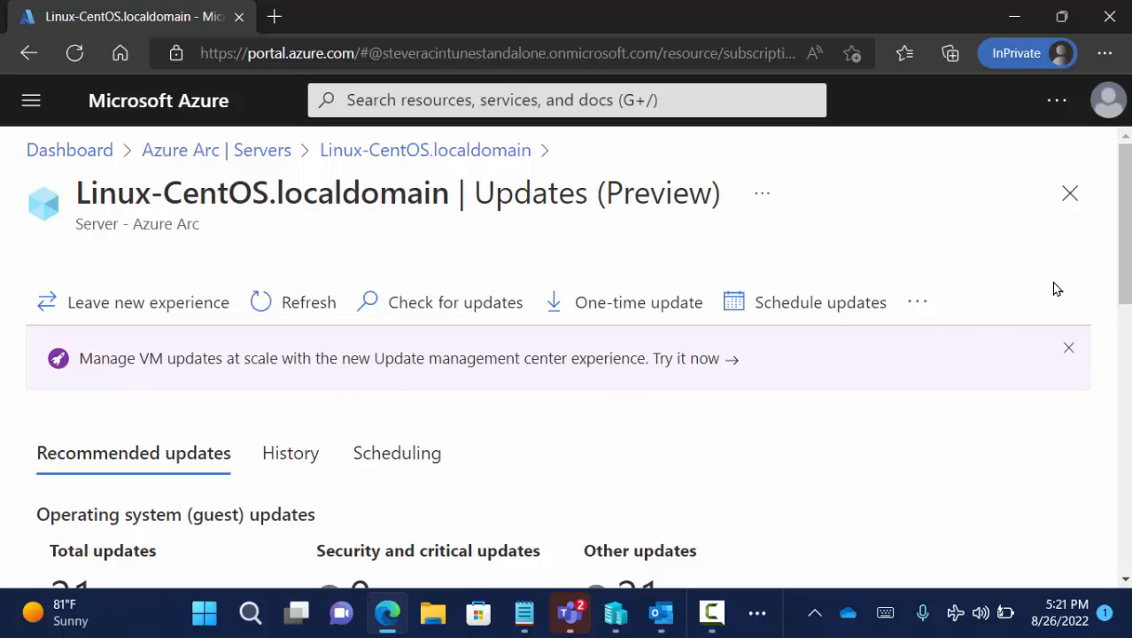
drag(1127, 246, 1127, 296)
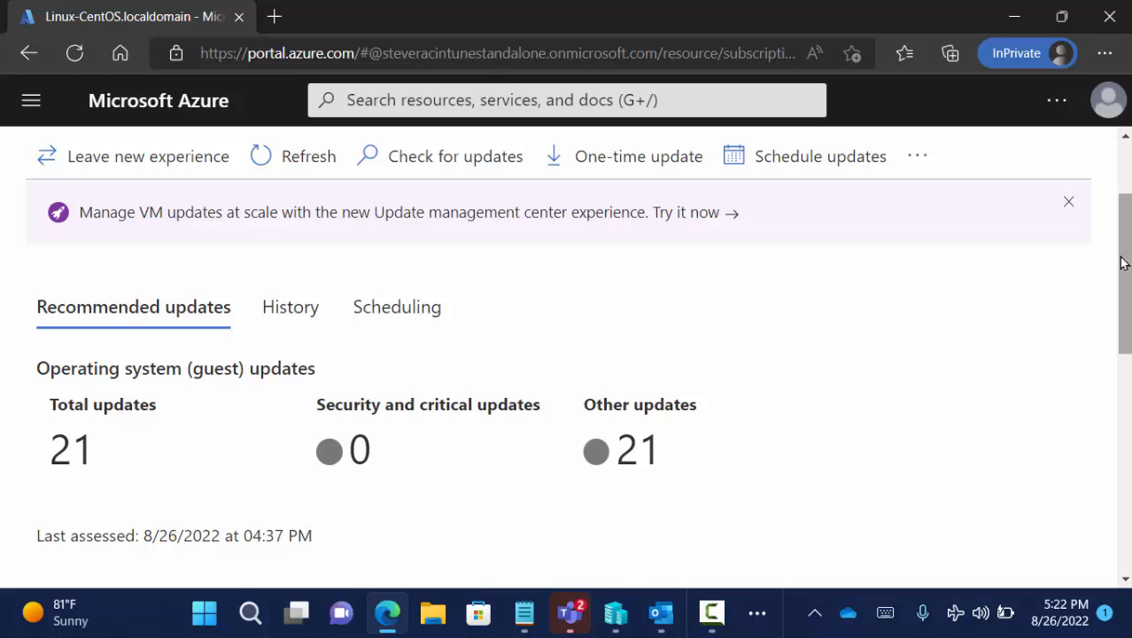
drag(1125, 277, 1100, 183)
click(1072, 193)
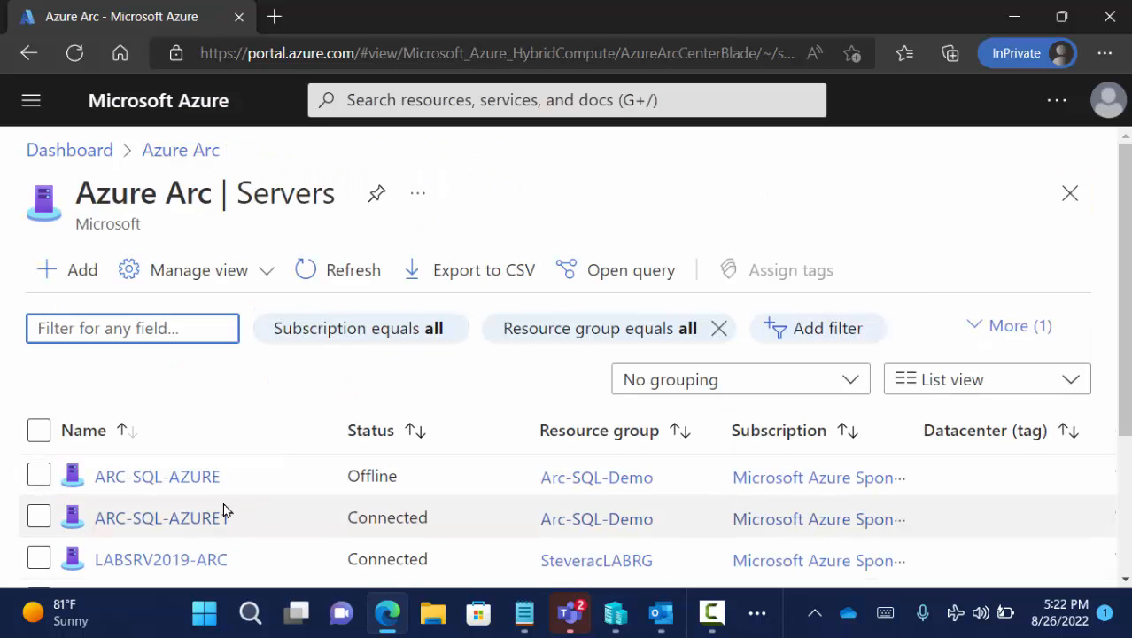
Step: Reopen the Update management page of LABSRV2019-ARC and look at the check for updates confirmation, cancelling it without triggering an assessment
click(198, 484)
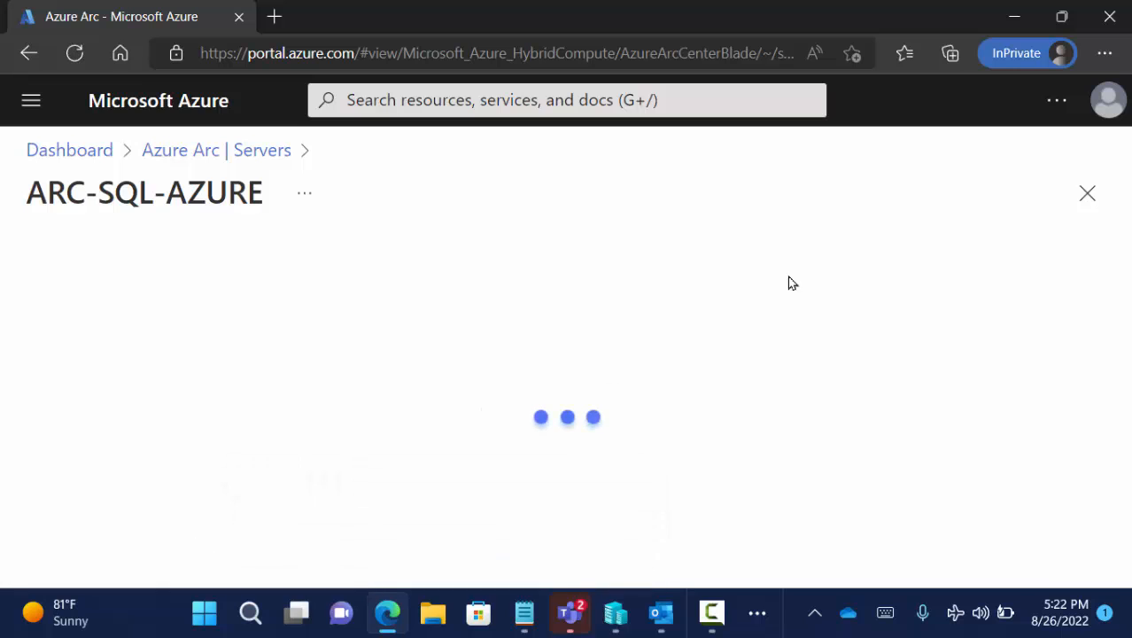
click(1072, 193)
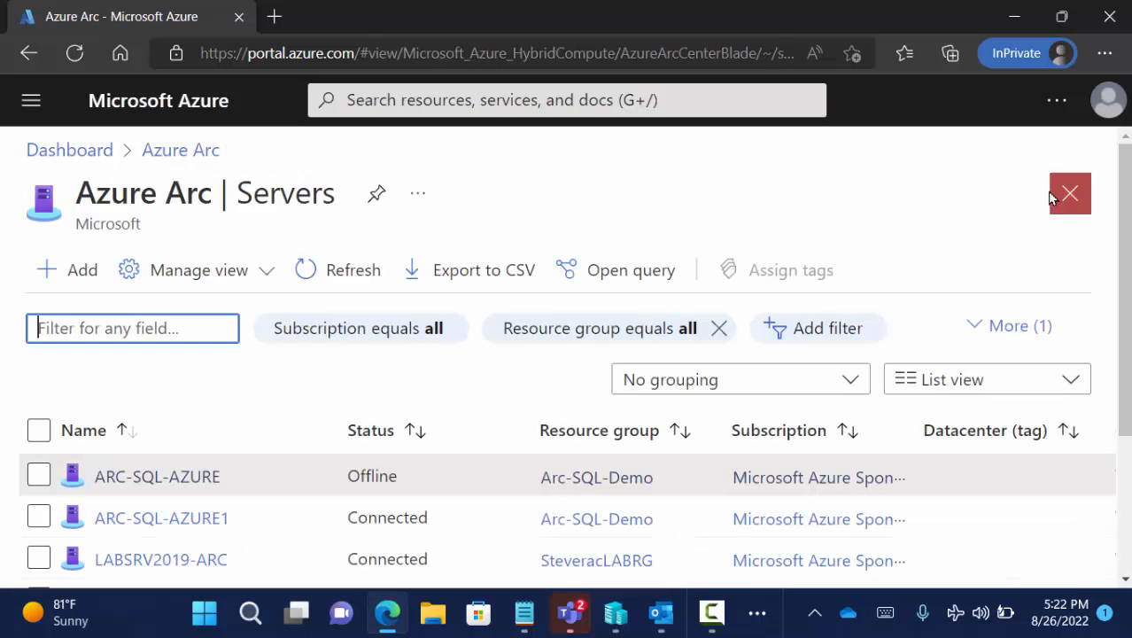
click(174, 564)
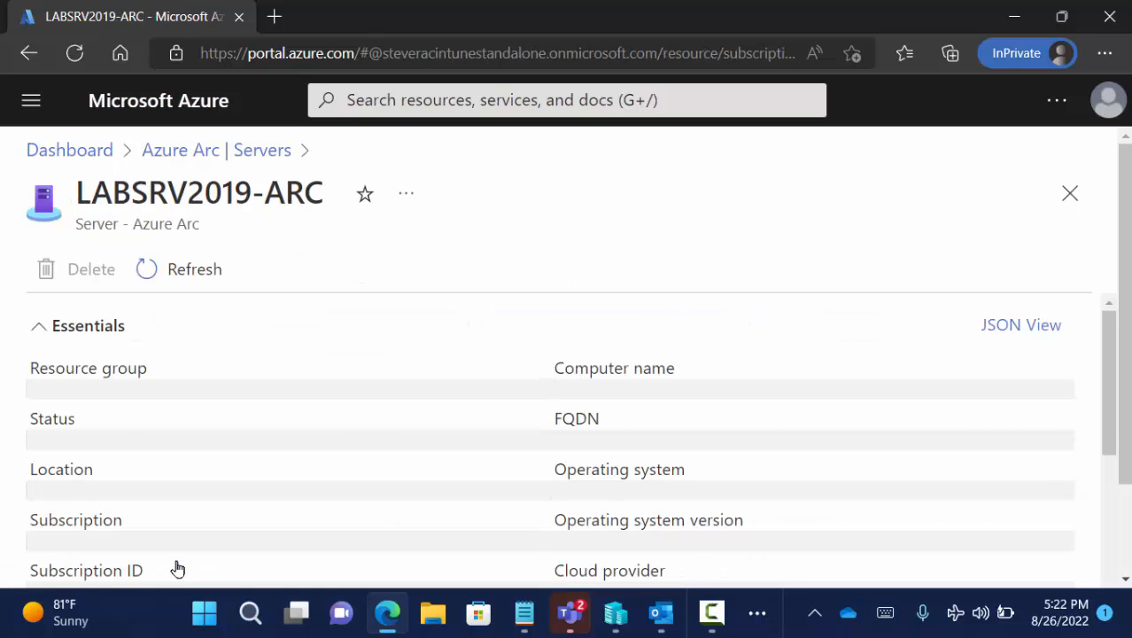
drag(1111, 385, 1114, 539)
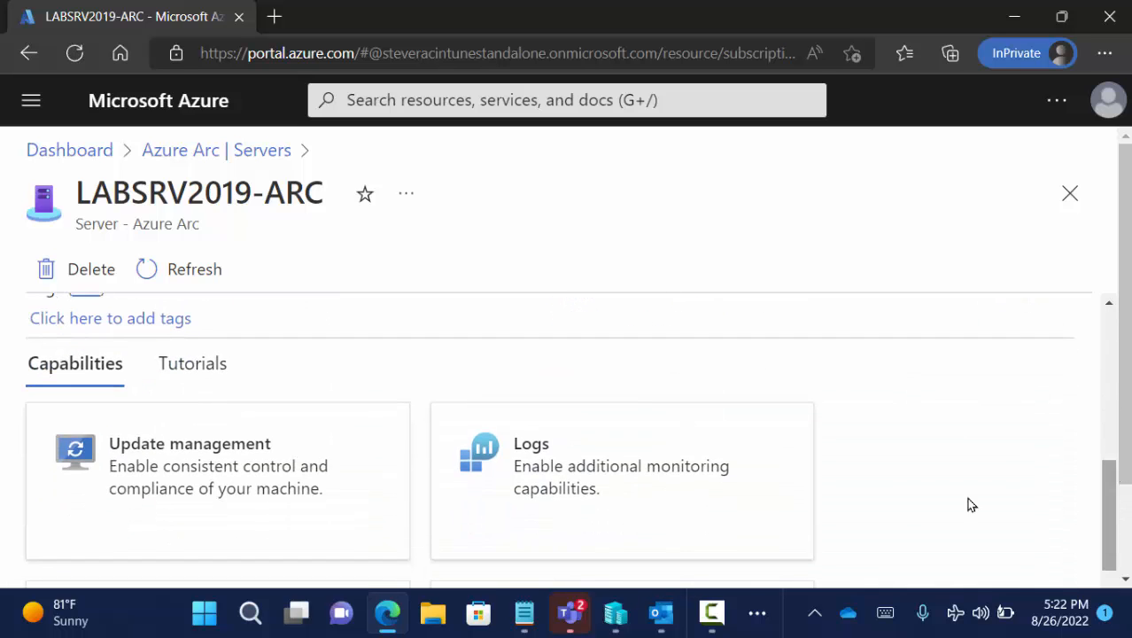
click(174, 457)
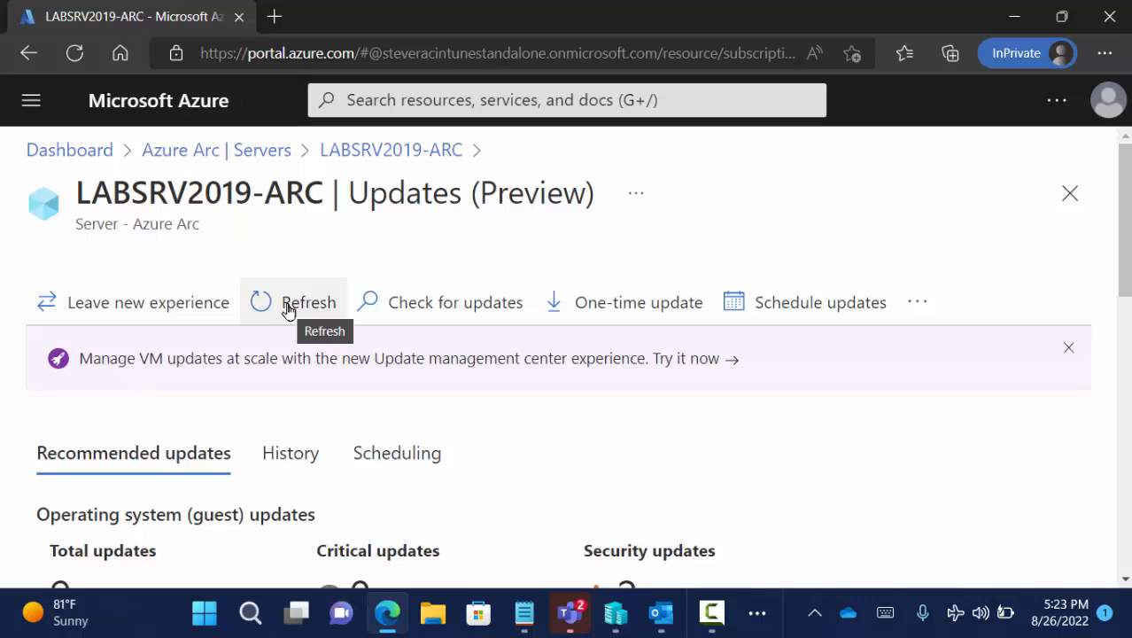
click(440, 305)
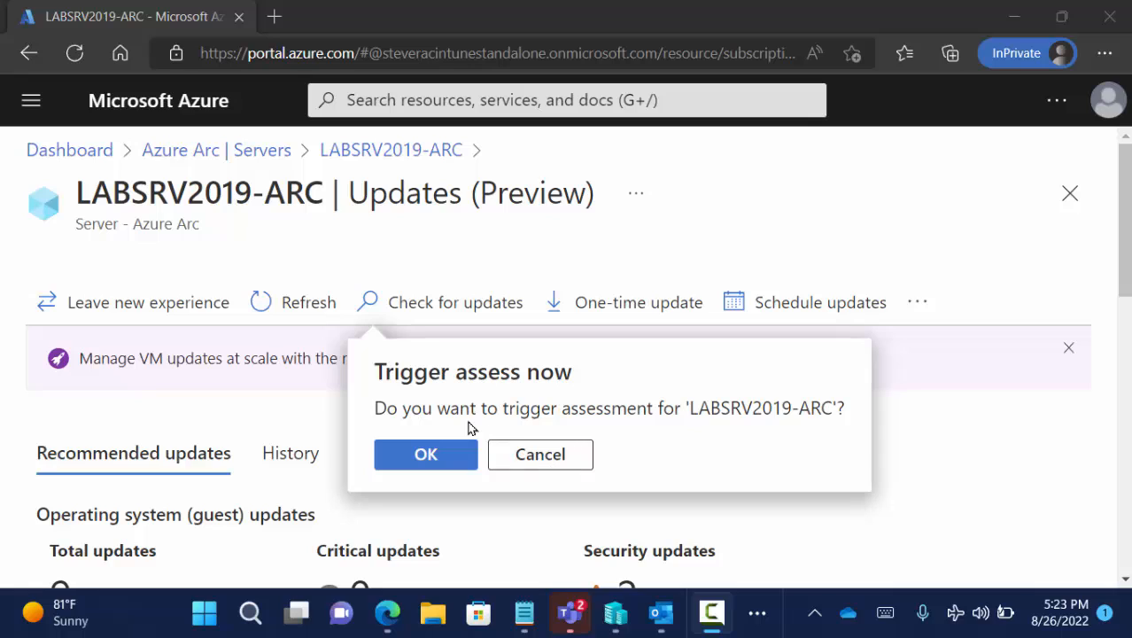
click(538, 459)
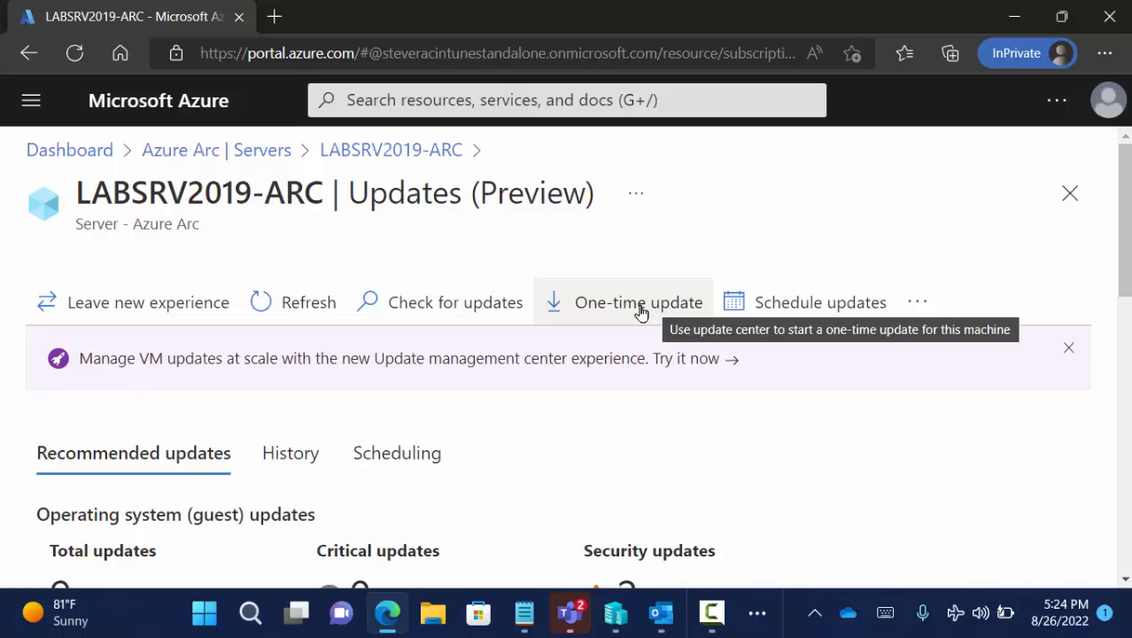
Step: Start a one-time update for LABSRV2019-ARC and look at the machine removal option by selecting the server, leaving it deselected
click(614, 306)
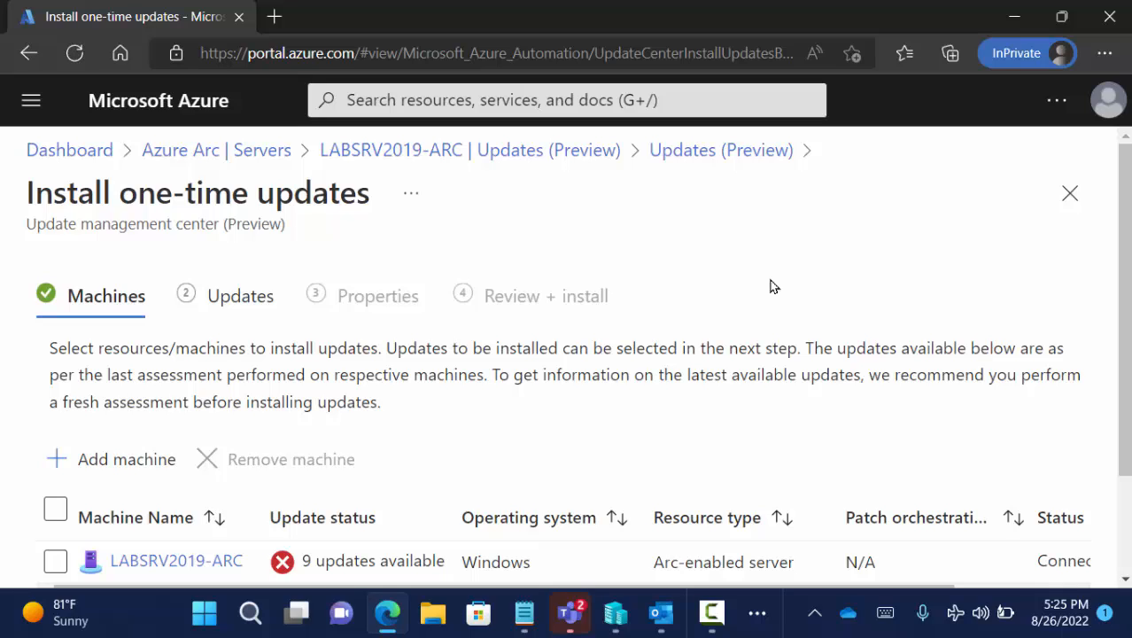
scroll(771, 286, down, 1)
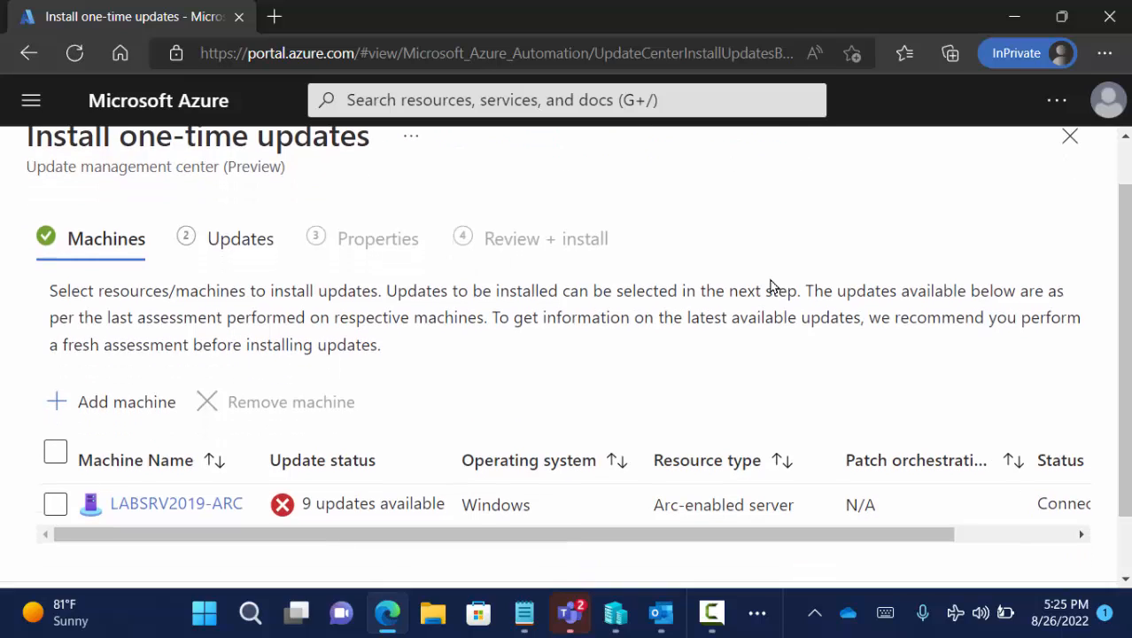
scroll(771, 286, down, 1)
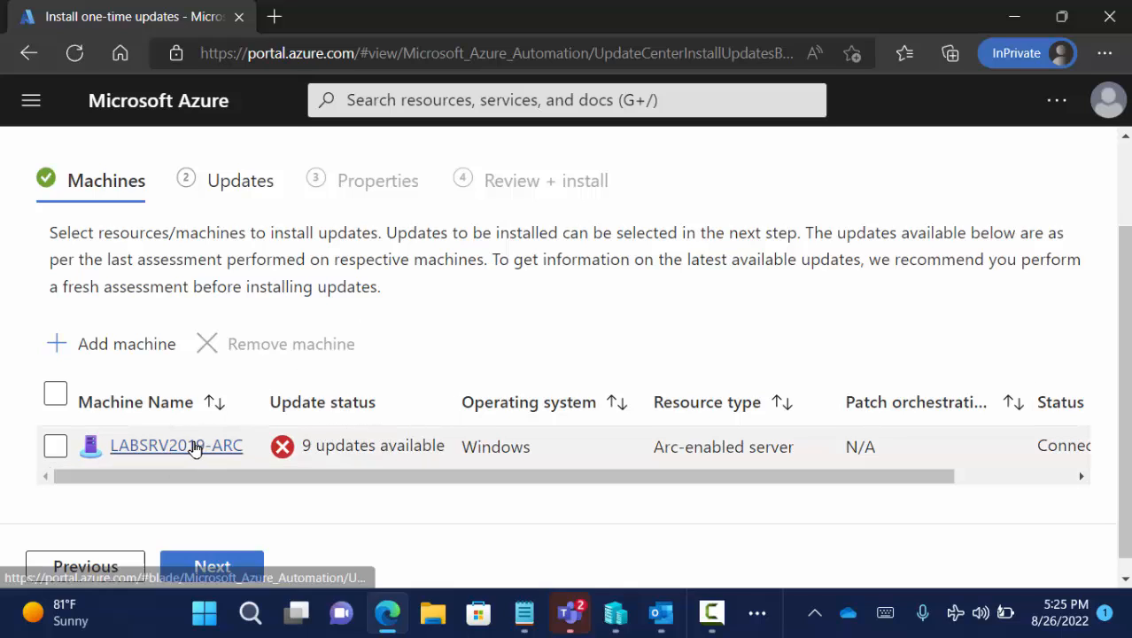
click(57, 449)
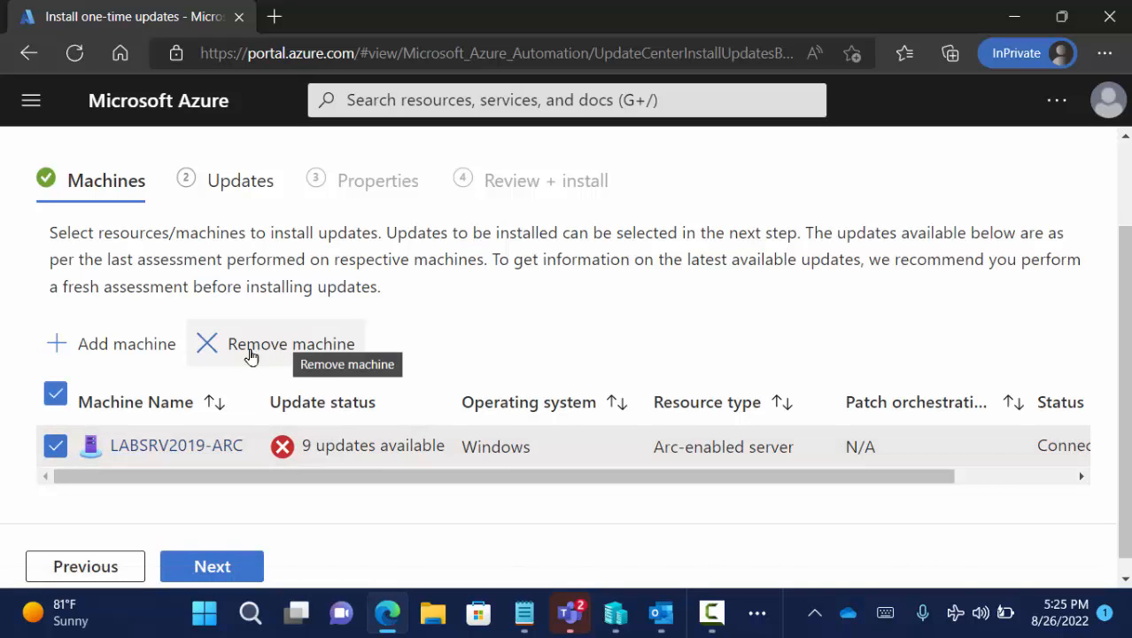
click(54, 449)
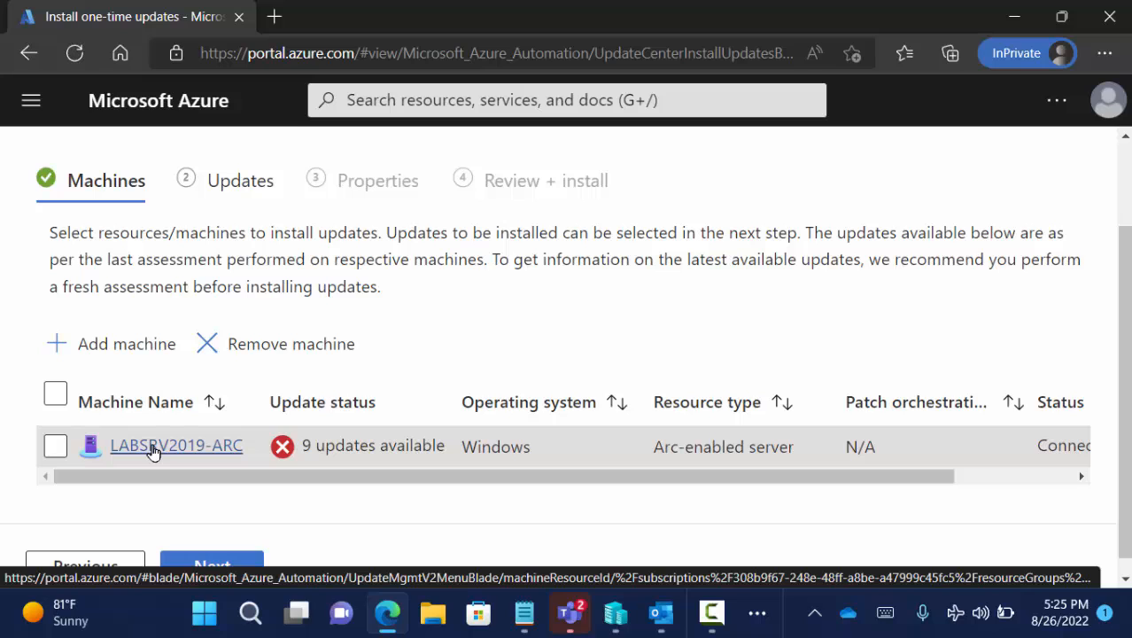
Step: Add the Arc-enabled server Linux-CentOS.localdomain to the machines for the one-time update
click(116, 352)
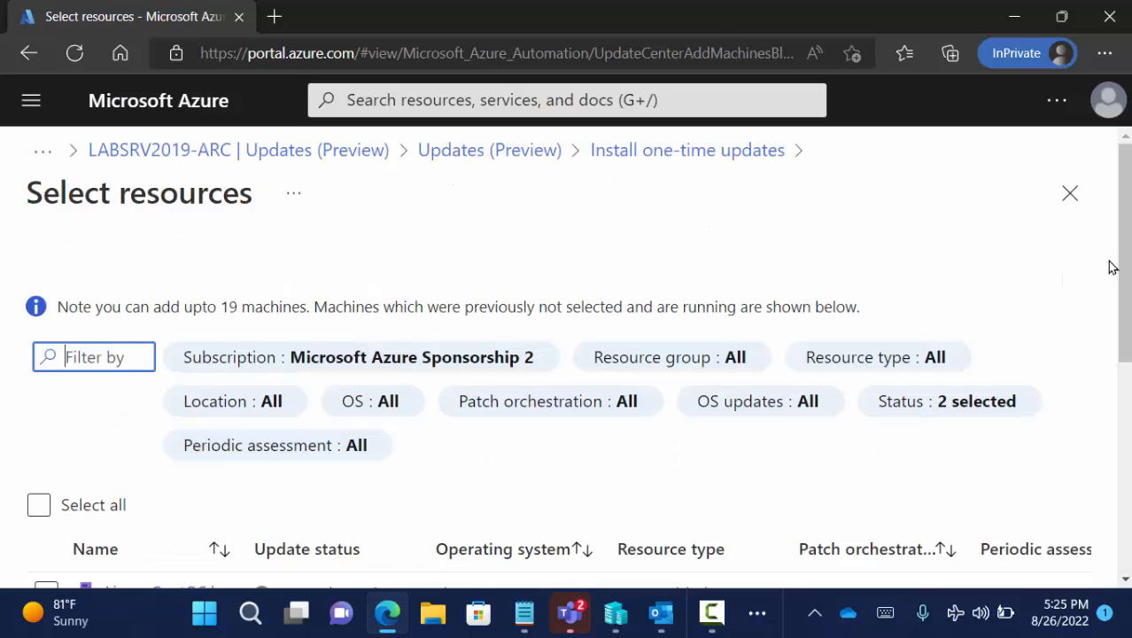
scroll(1113, 268, down, 3)
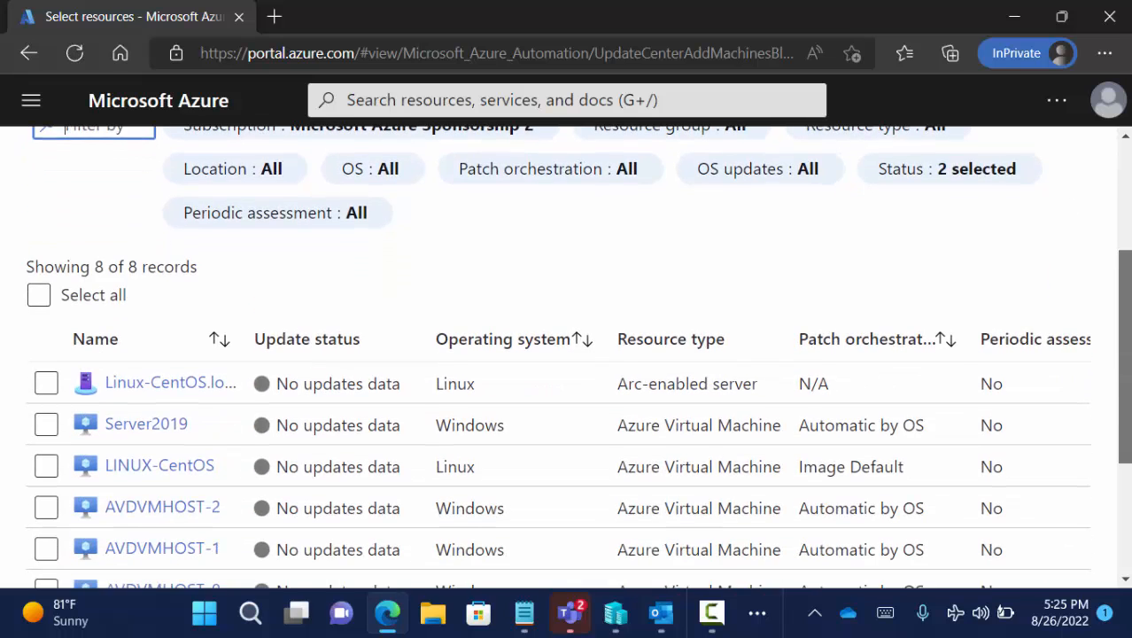
scroll(565, 359, down, 2)
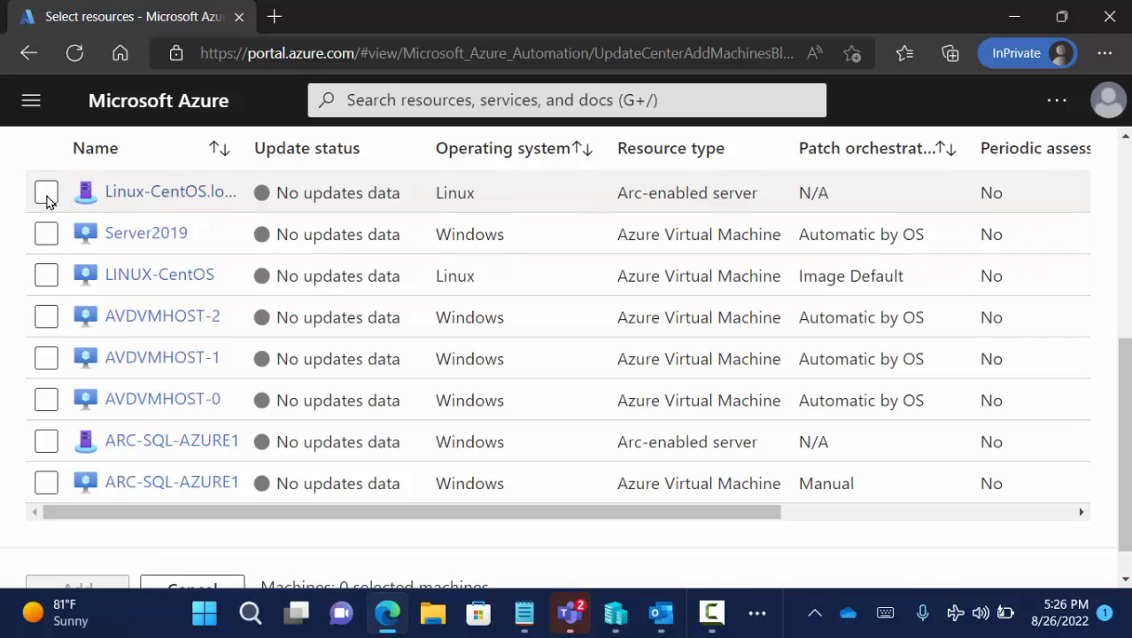
click(46, 193)
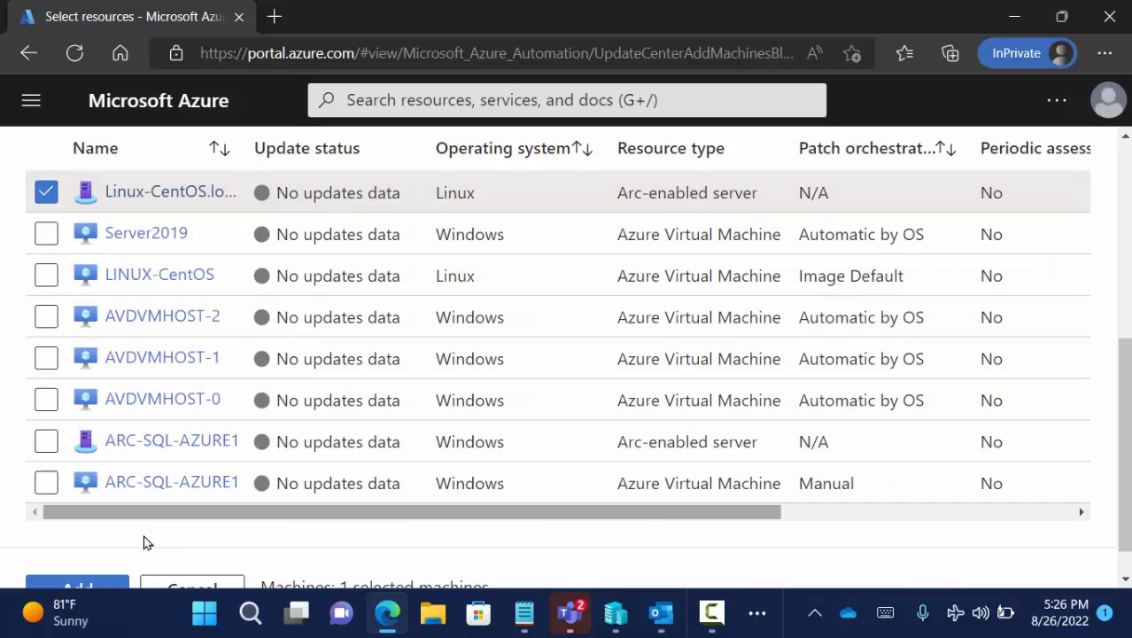
click(96, 585)
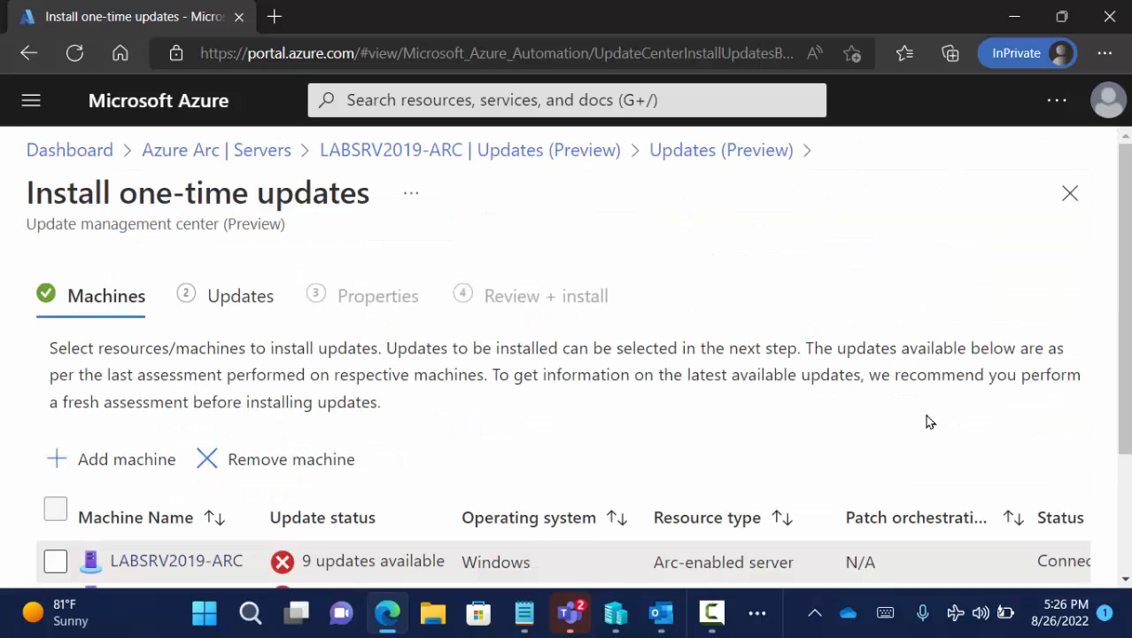
Step: Proceed to the update selection and include all update classifications for both the Linux machine and the Windows server
scroll(904, 435, down, 2)
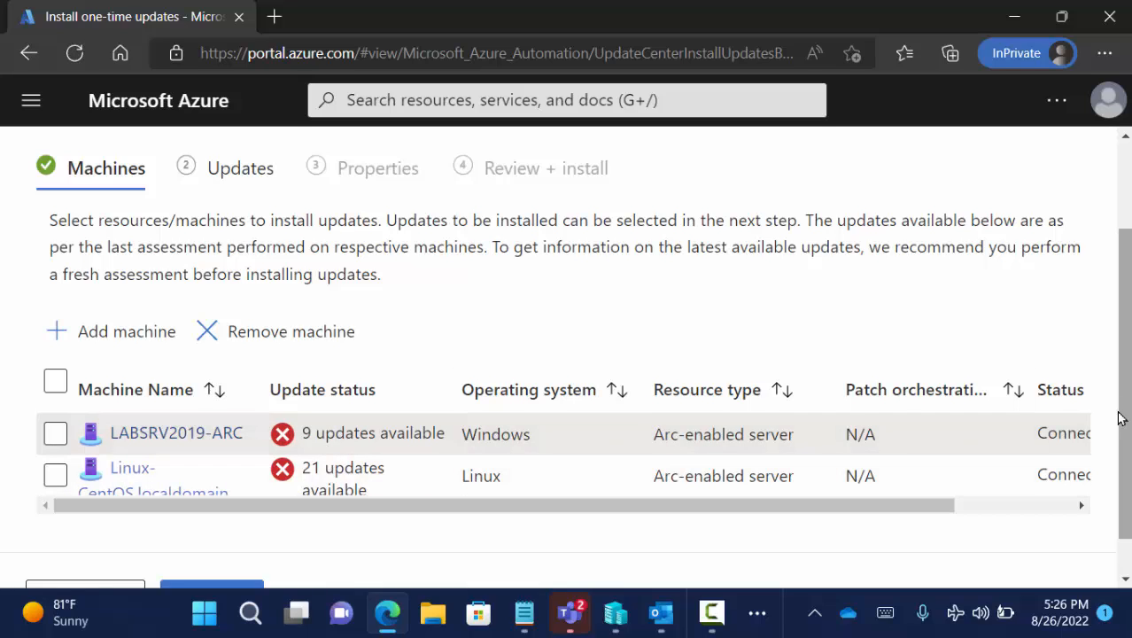
scroll(397, 536, down, 1)
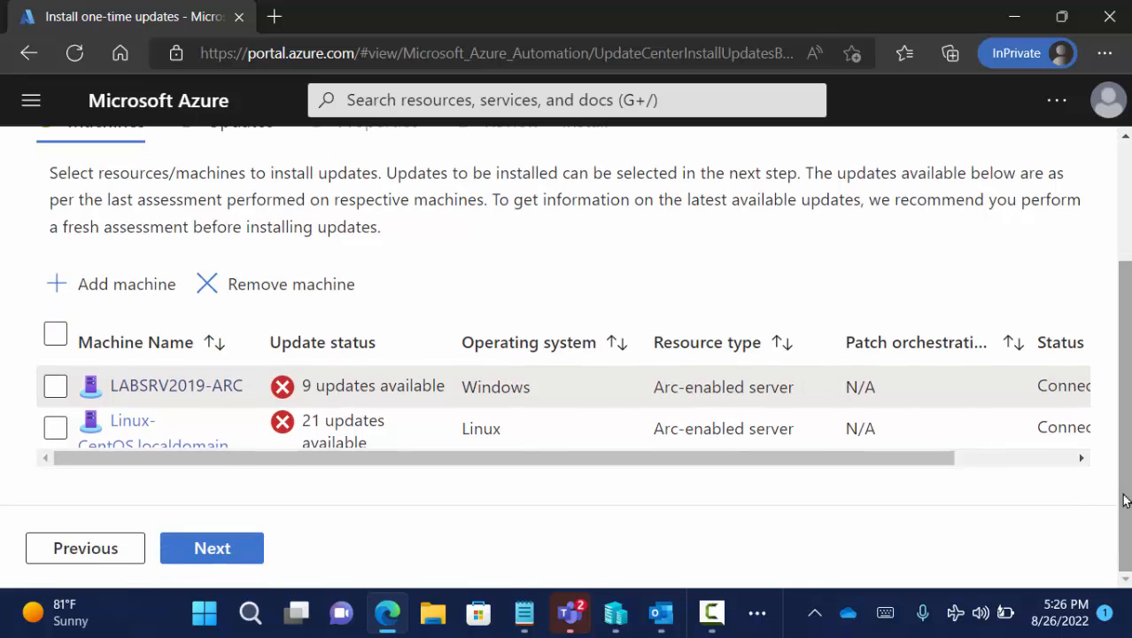
click(216, 559)
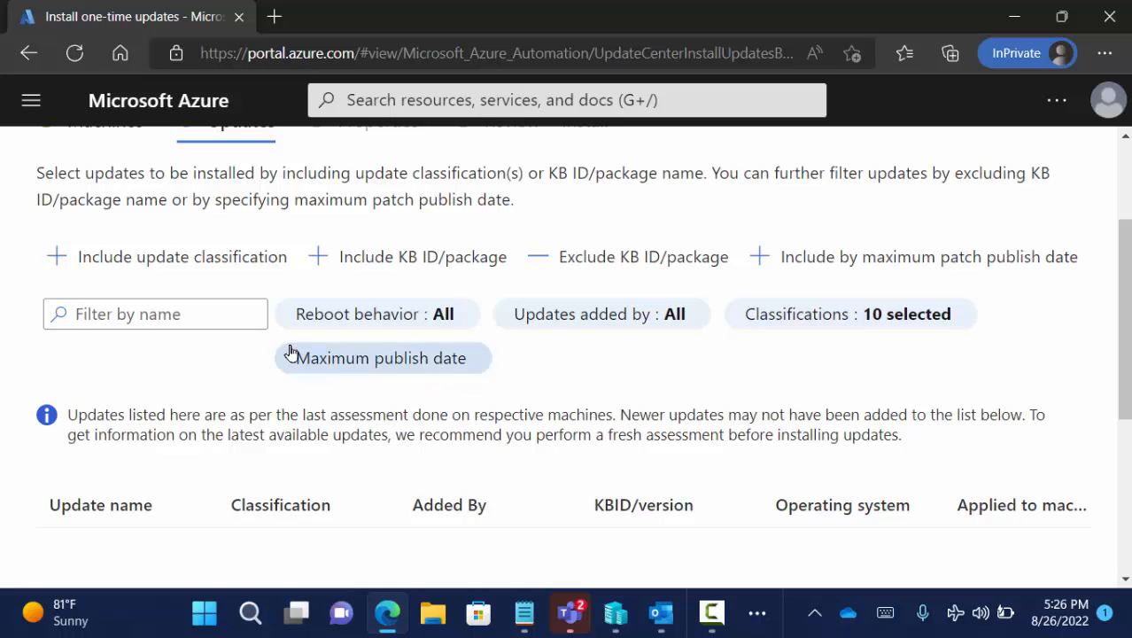
click(189, 263)
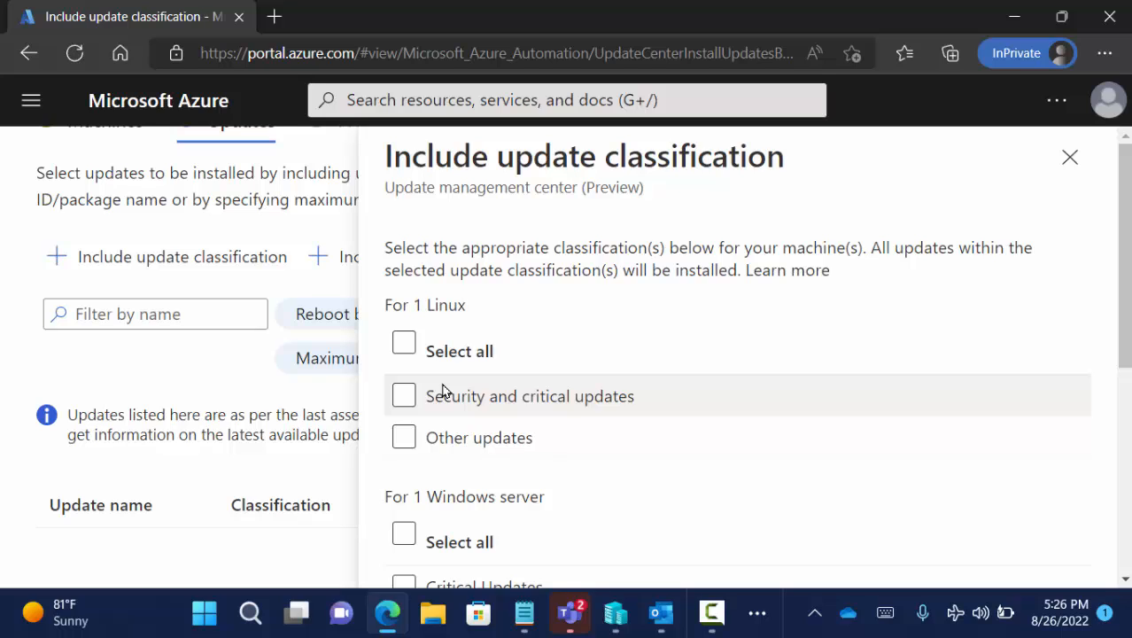
click(405, 345)
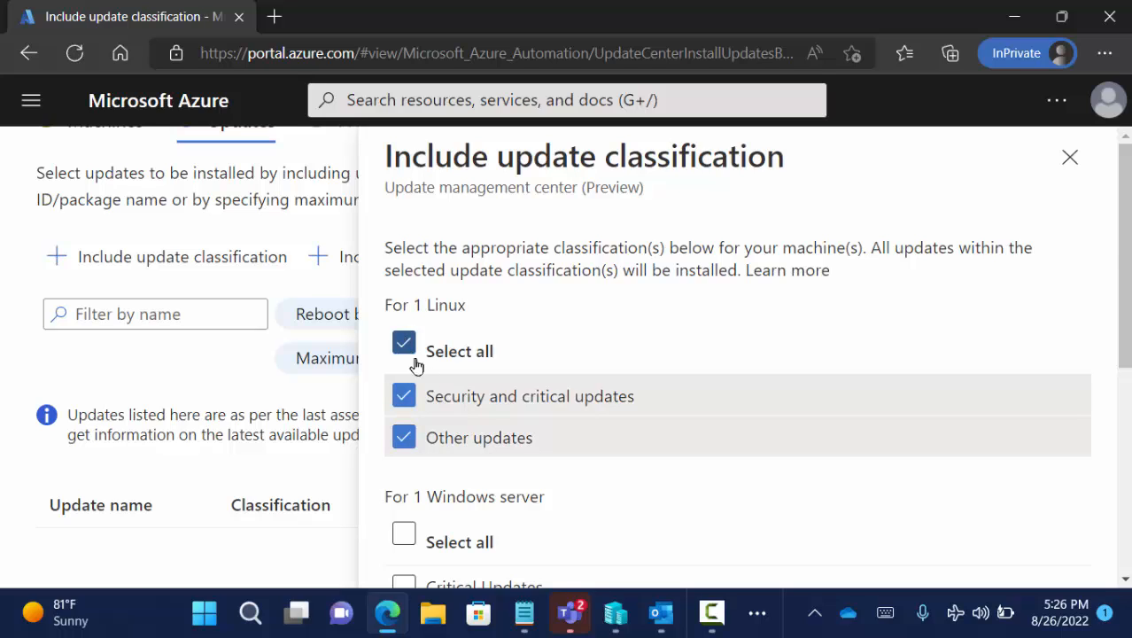
click(411, 537)
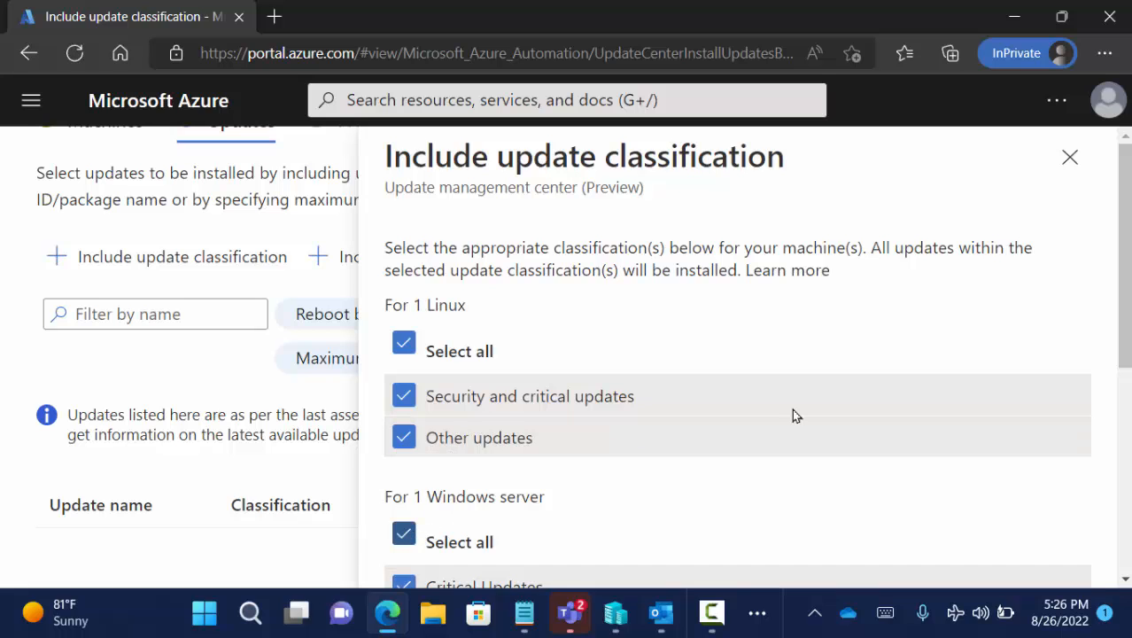
scroll(1123, 346, down, 3)
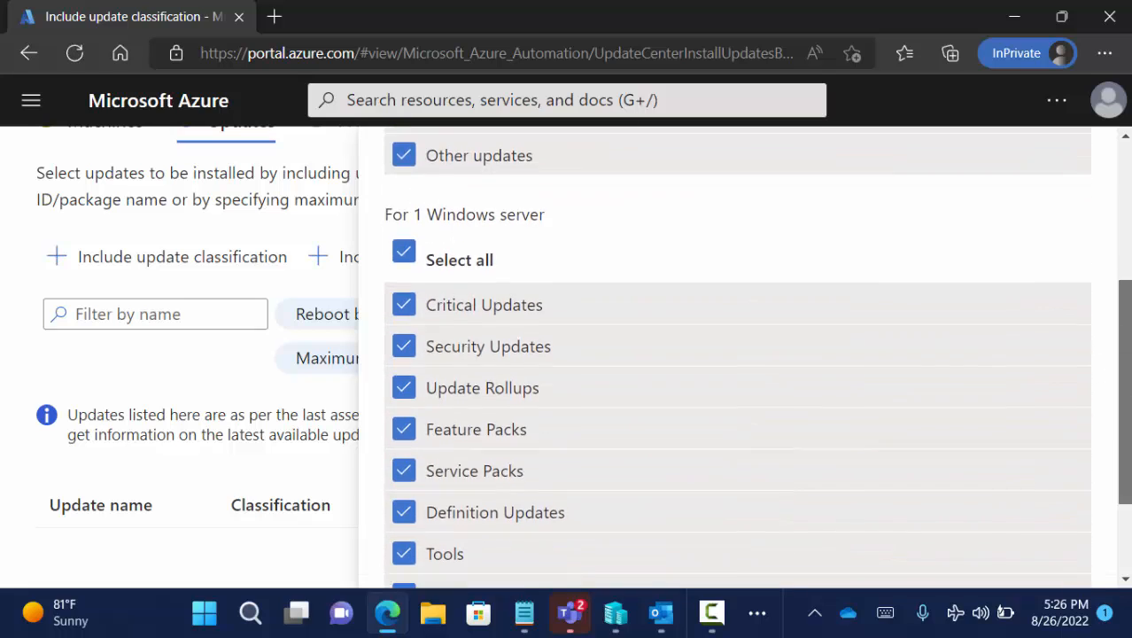
scroll(1123, 354, down, 2)
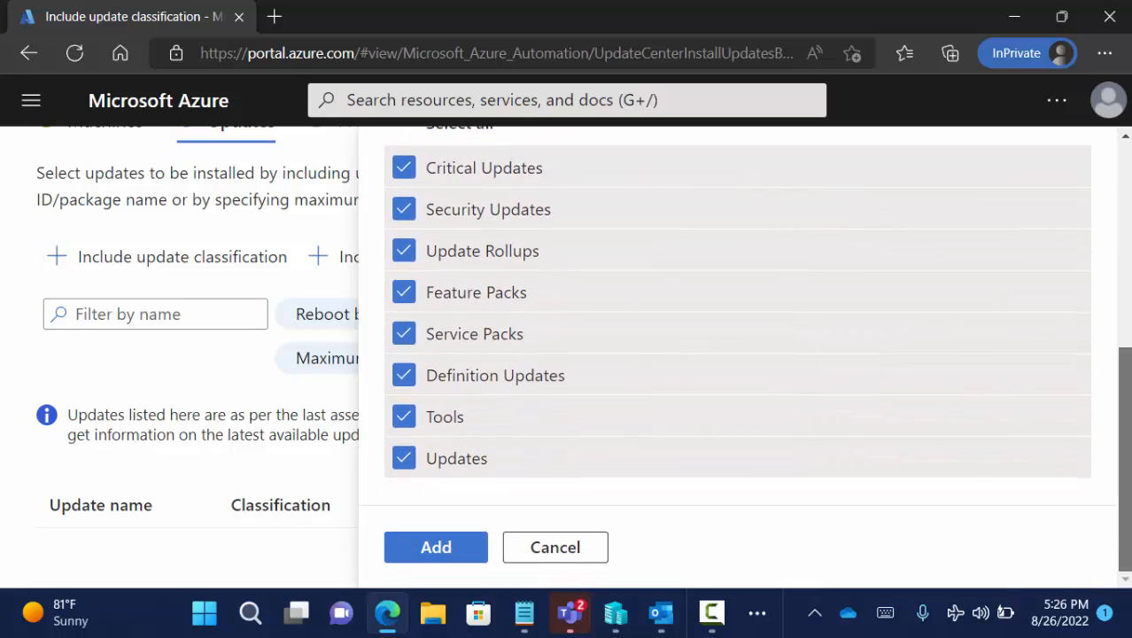
click(436, 547)
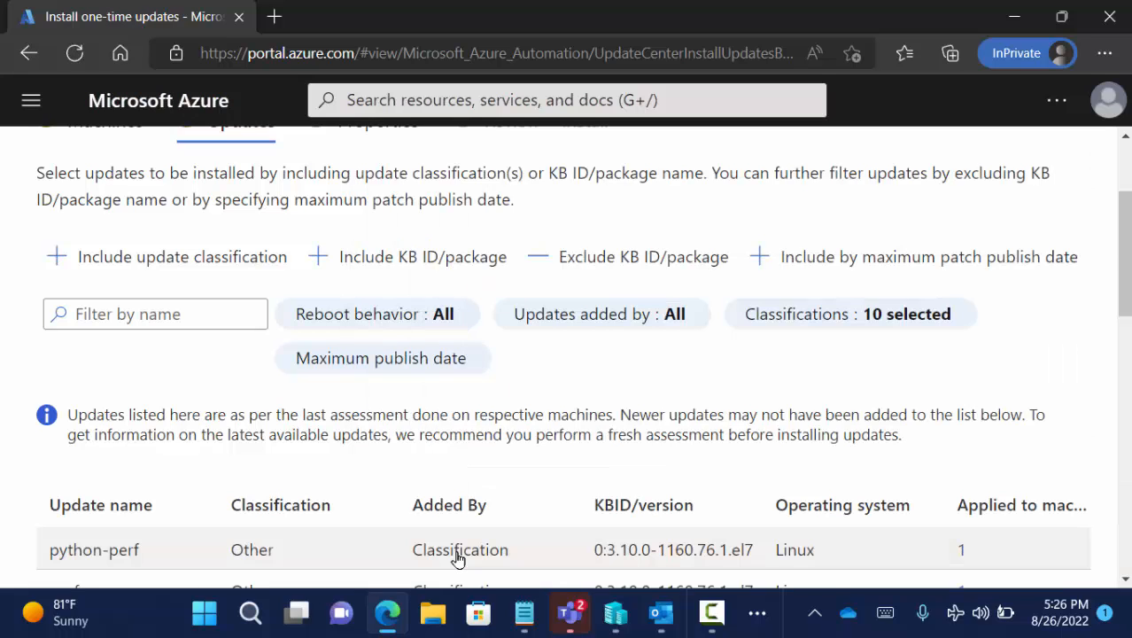
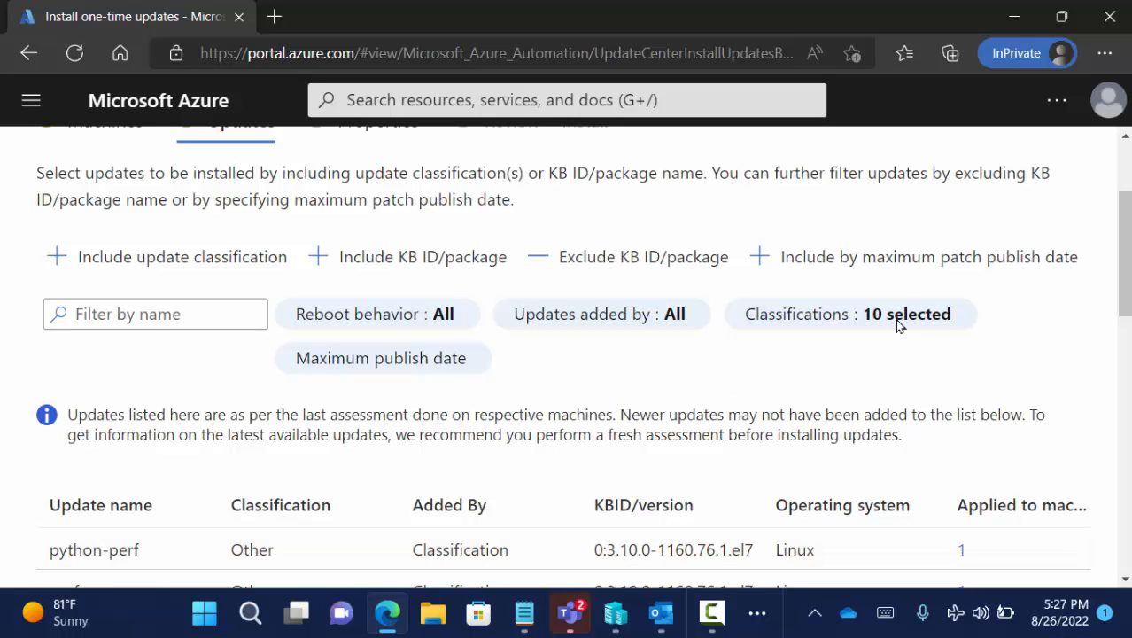
Step: Look at the options for including or excluding KB IDs and packages and for a maximum patch publish date, leaving them unset
drag(1130, 257, 1088, 235)
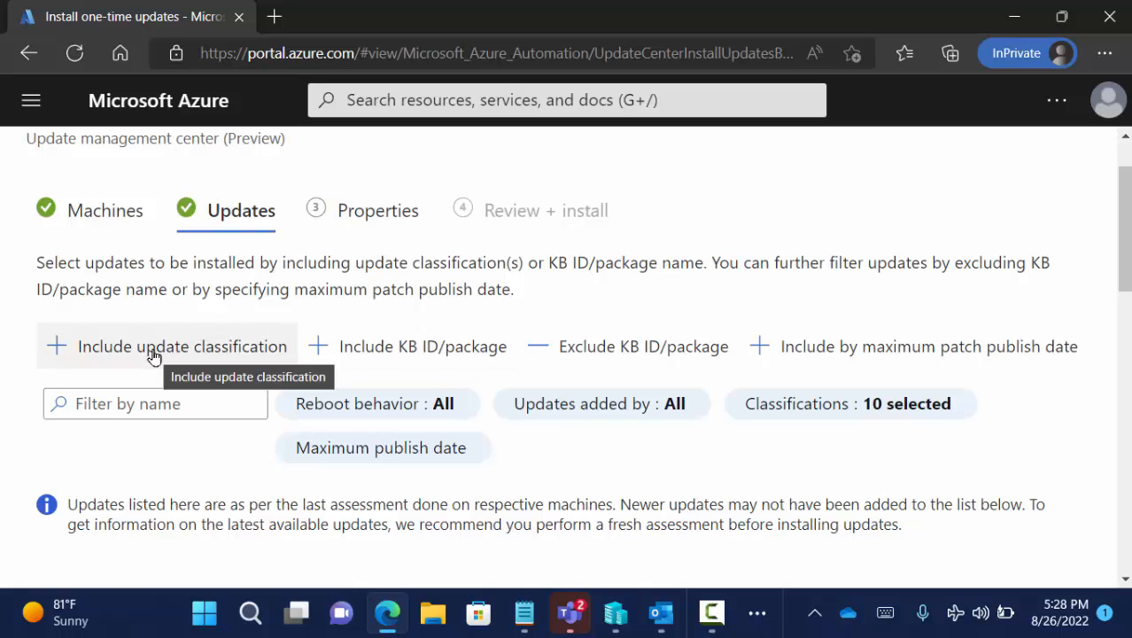
click(322, 354)
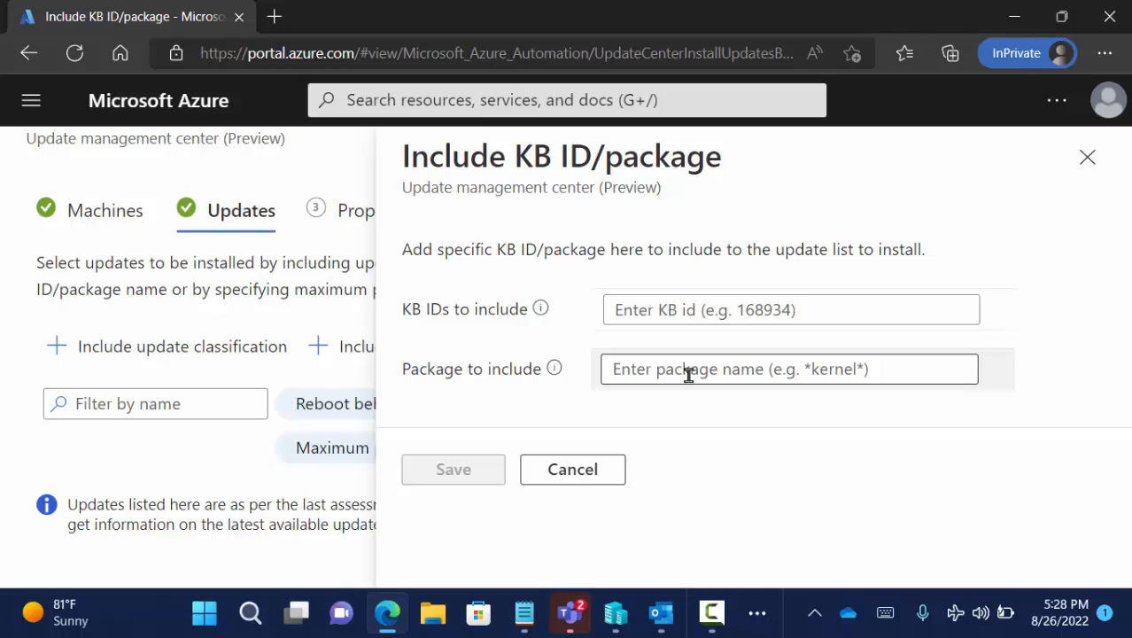
click(1087, 157)
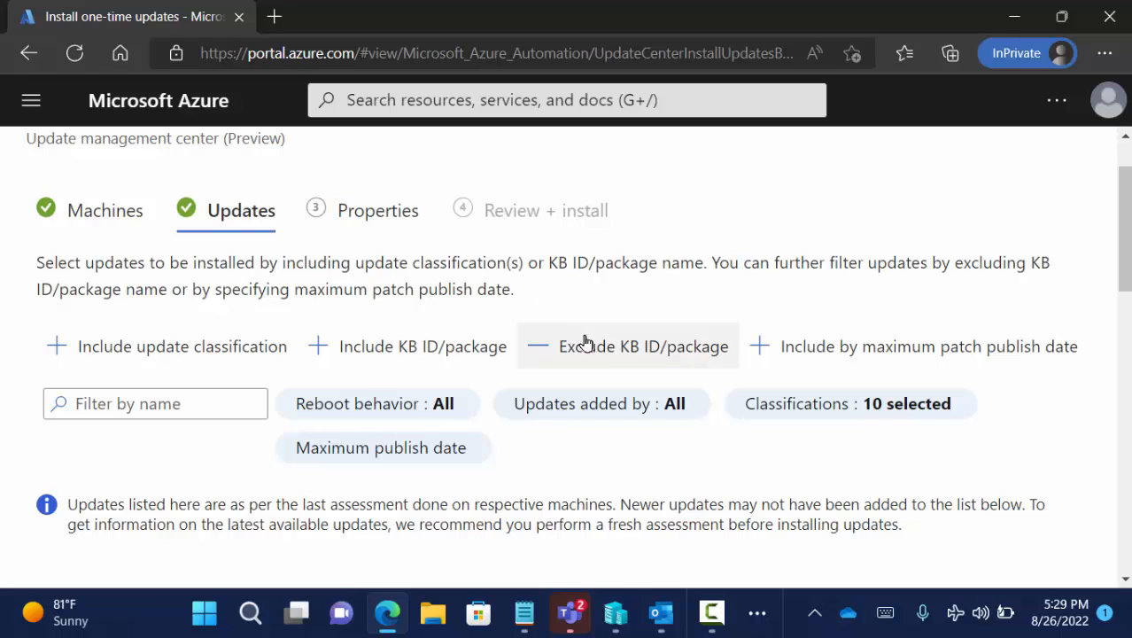
click(611, 356)
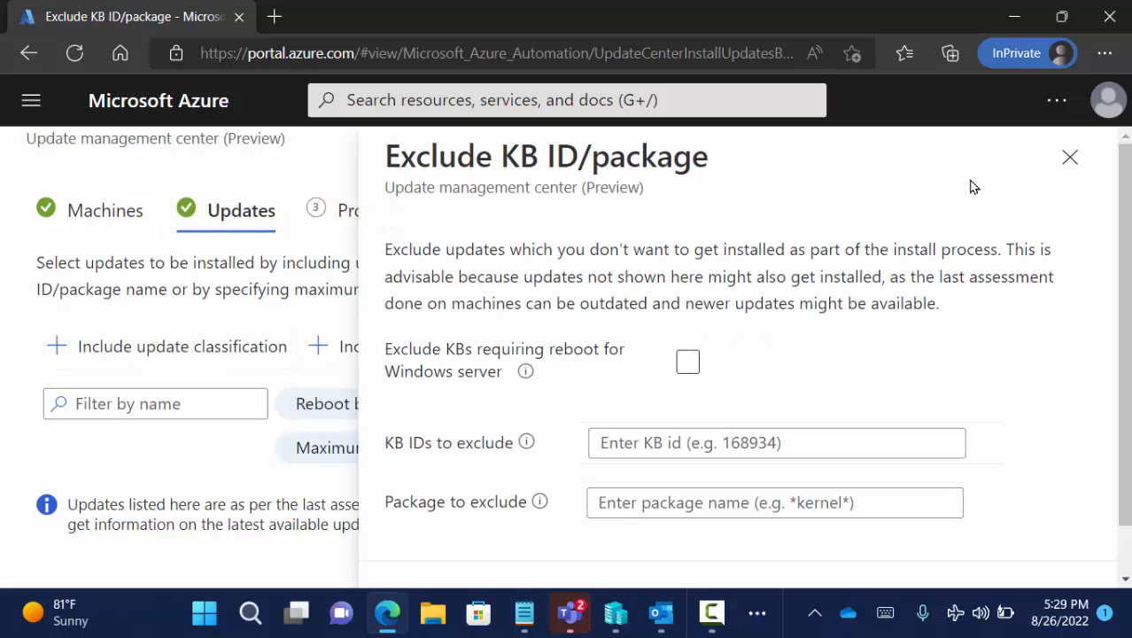
click(1072, 160)
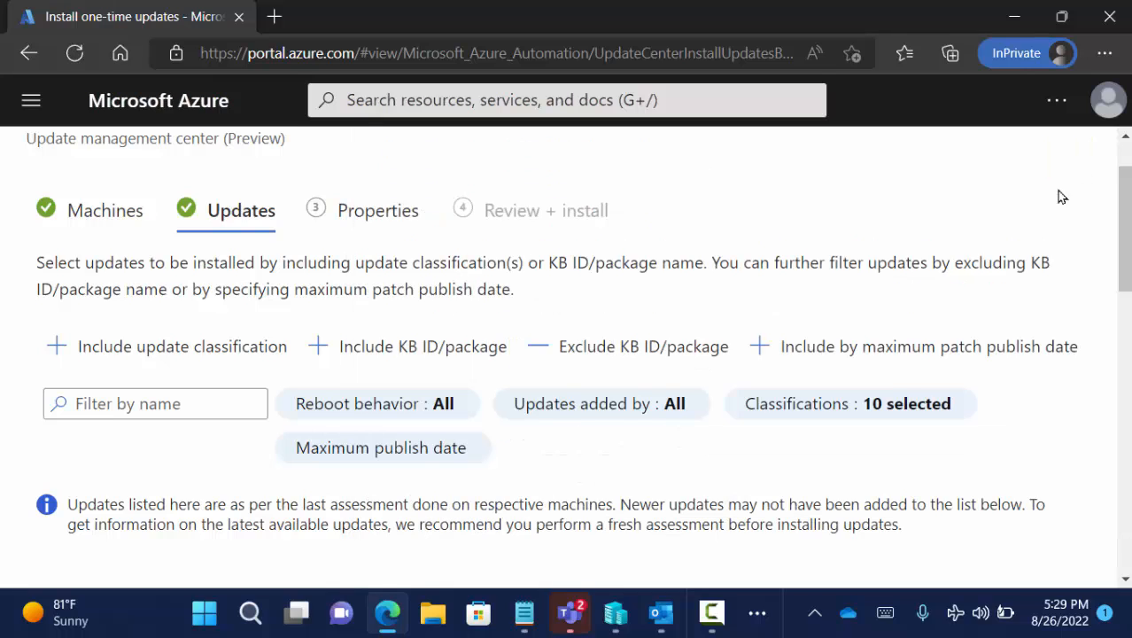
click(915, 355)
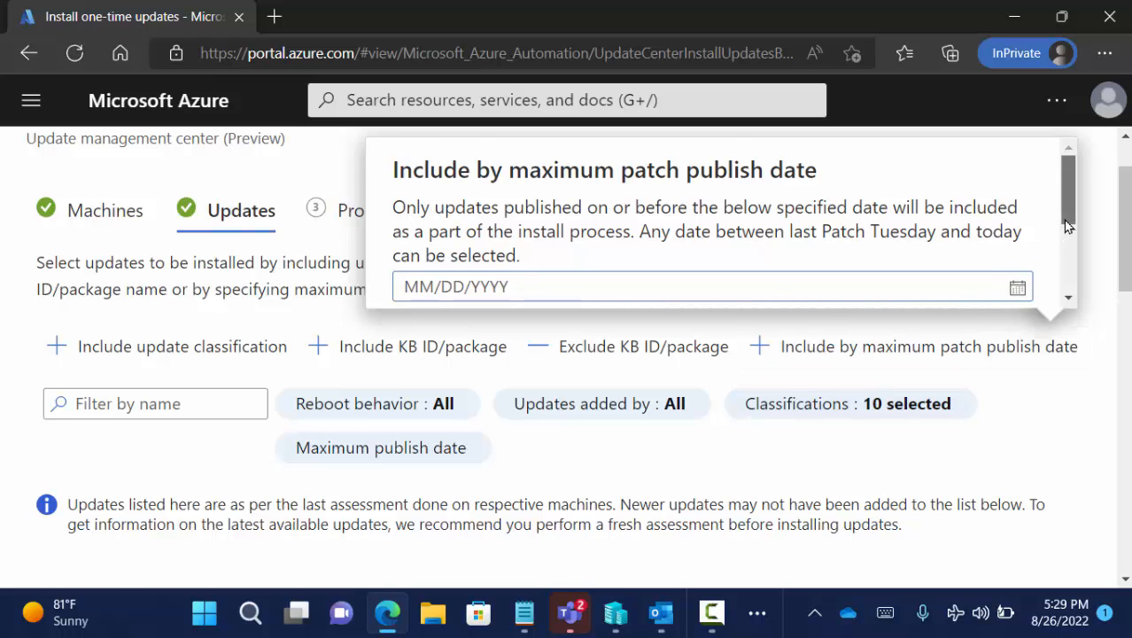
scroll(1063, 219, down, 1)
click(1078, 420)
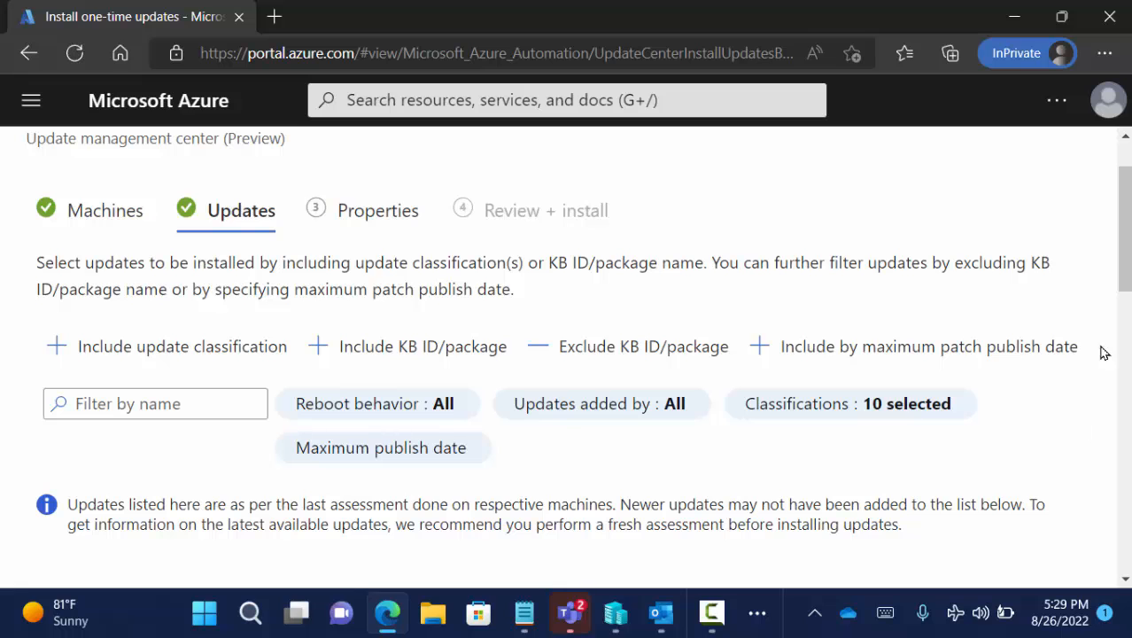
Step: Proceed to the one-time update's properties and set the reboot option to Reboot if required
drag(1127, 255, 1129, 531)
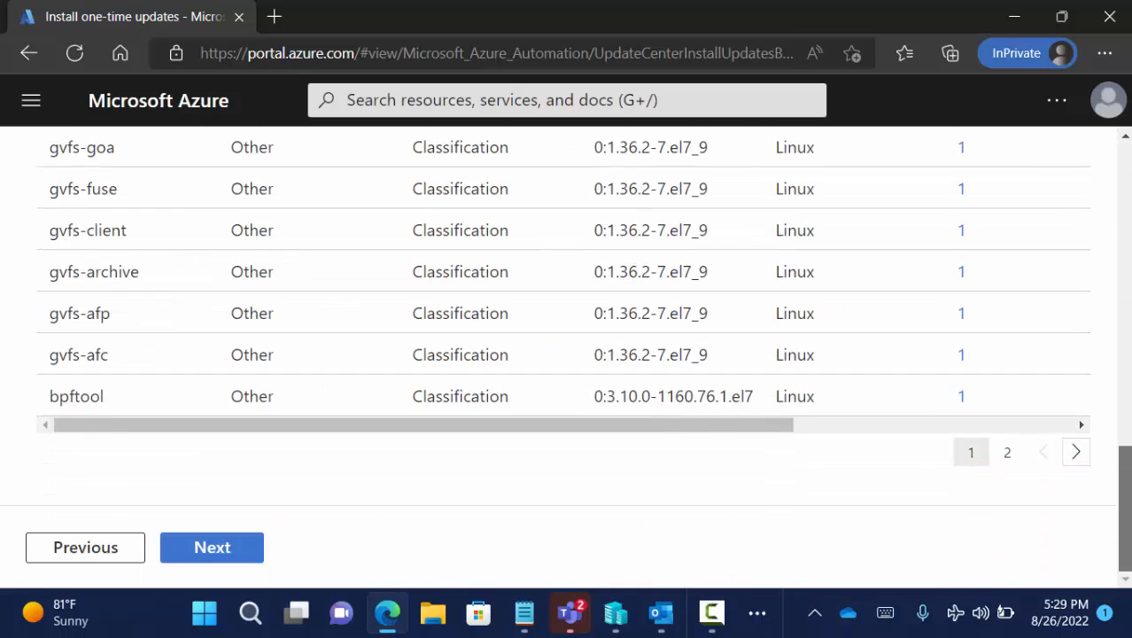
click(222, 557)
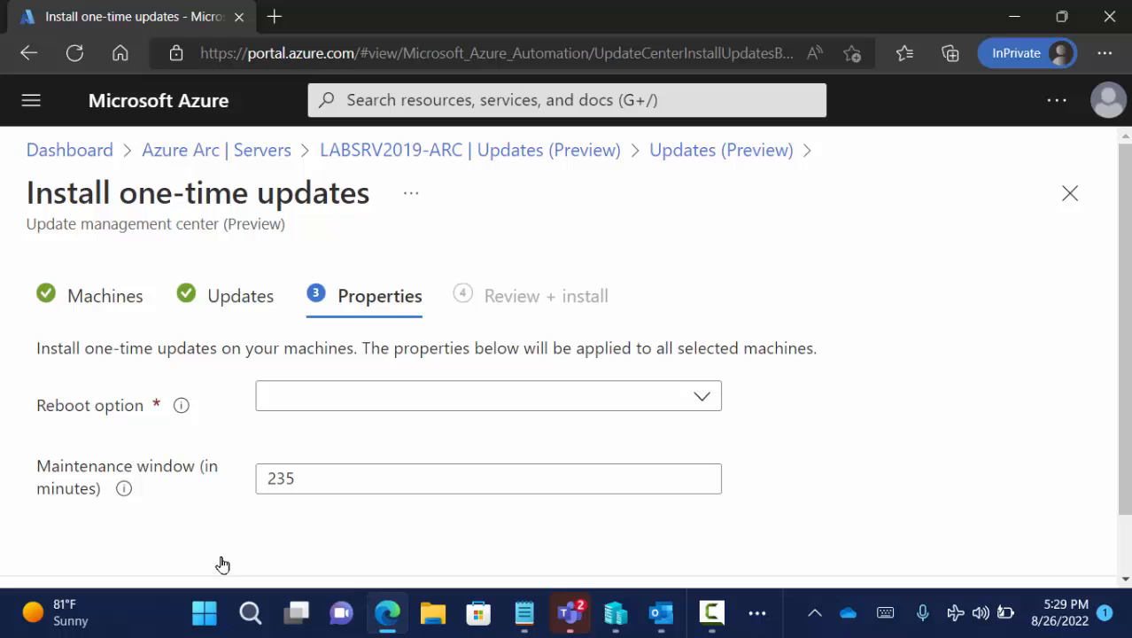
click(343, 405)
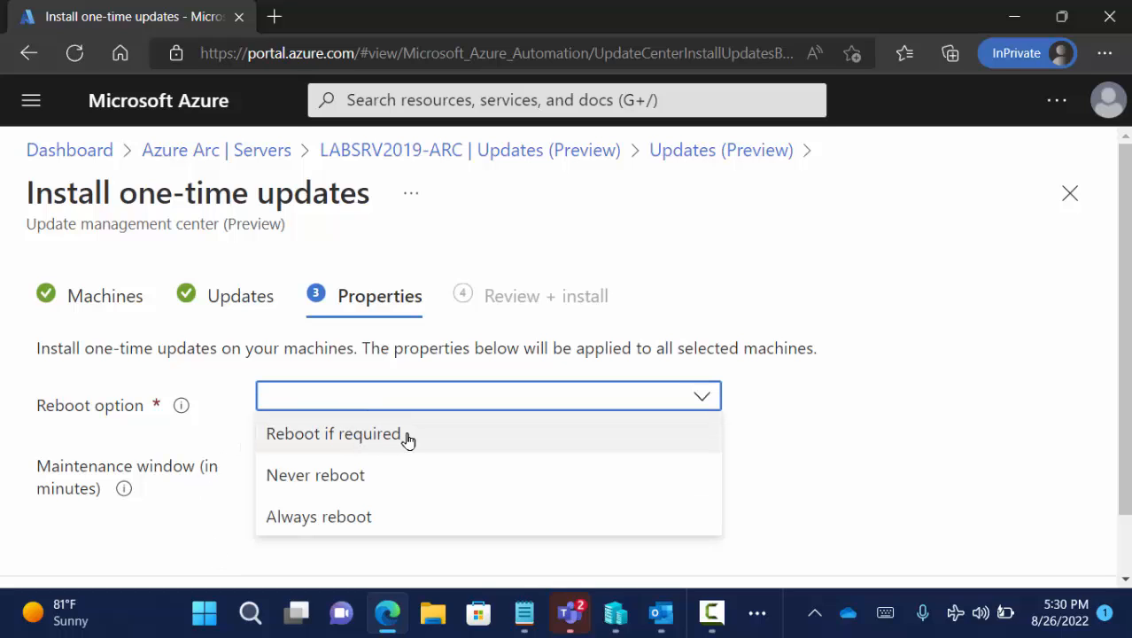
click(412, 435)
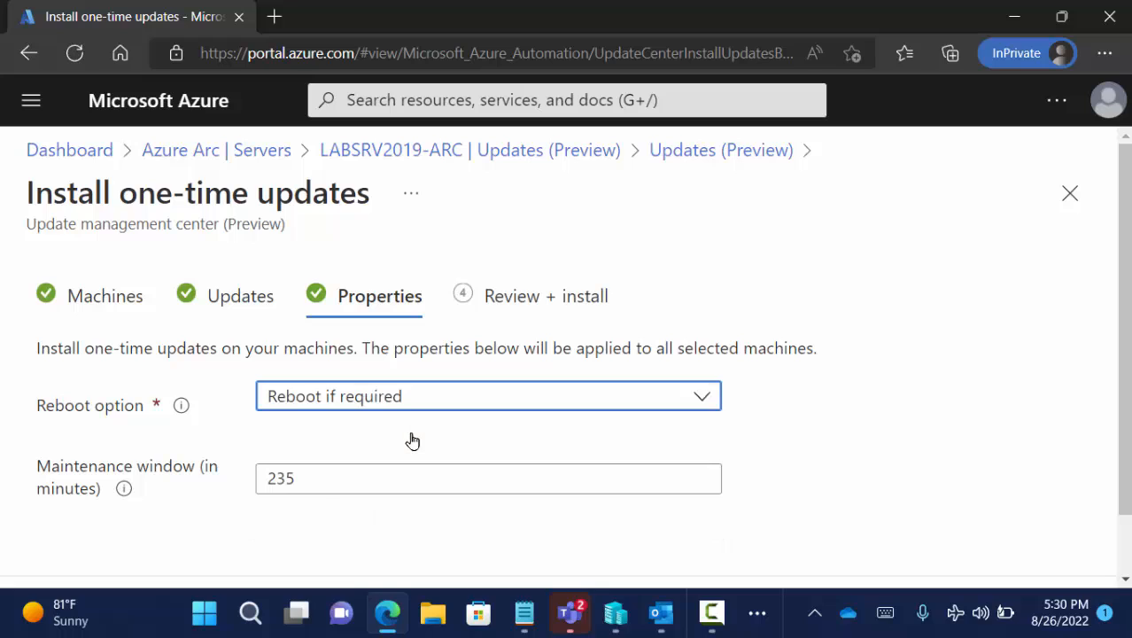
click(455, 407)
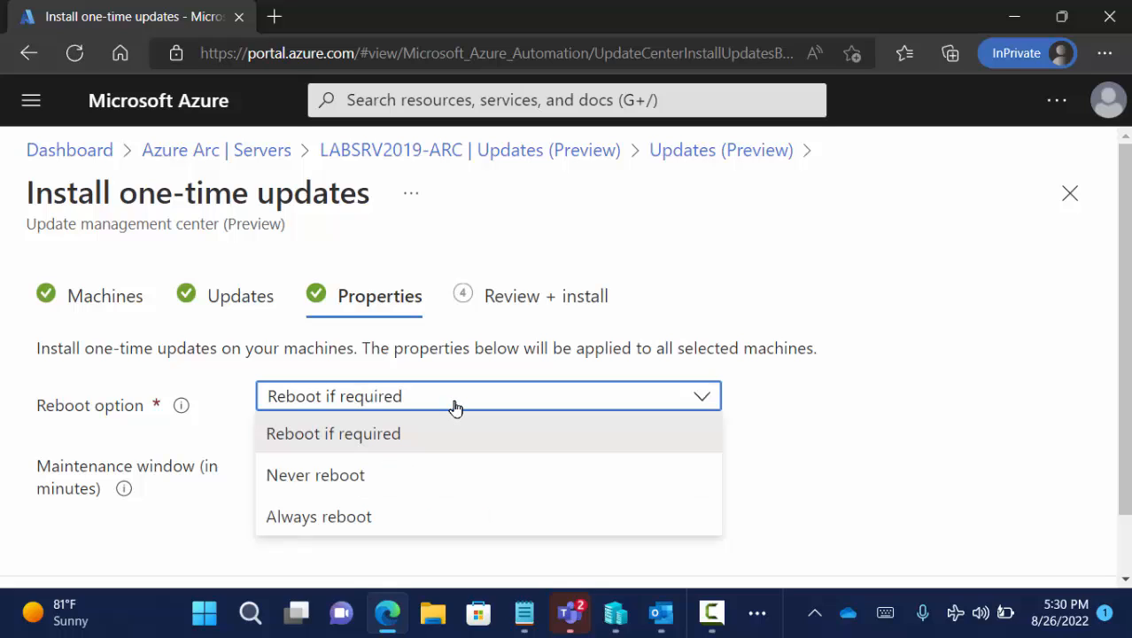
click(436, 439)
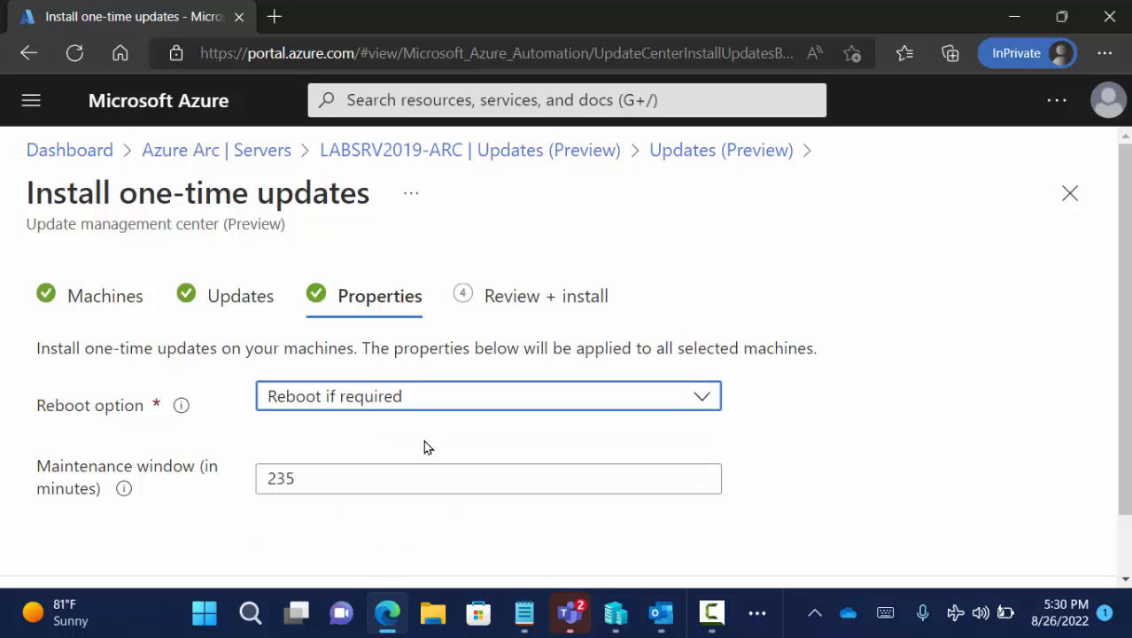
Step: Try a maintenance window of 480 minutes and set it back to 235 minutes
click(344, 481)
drag(344, 481, 261, 474)
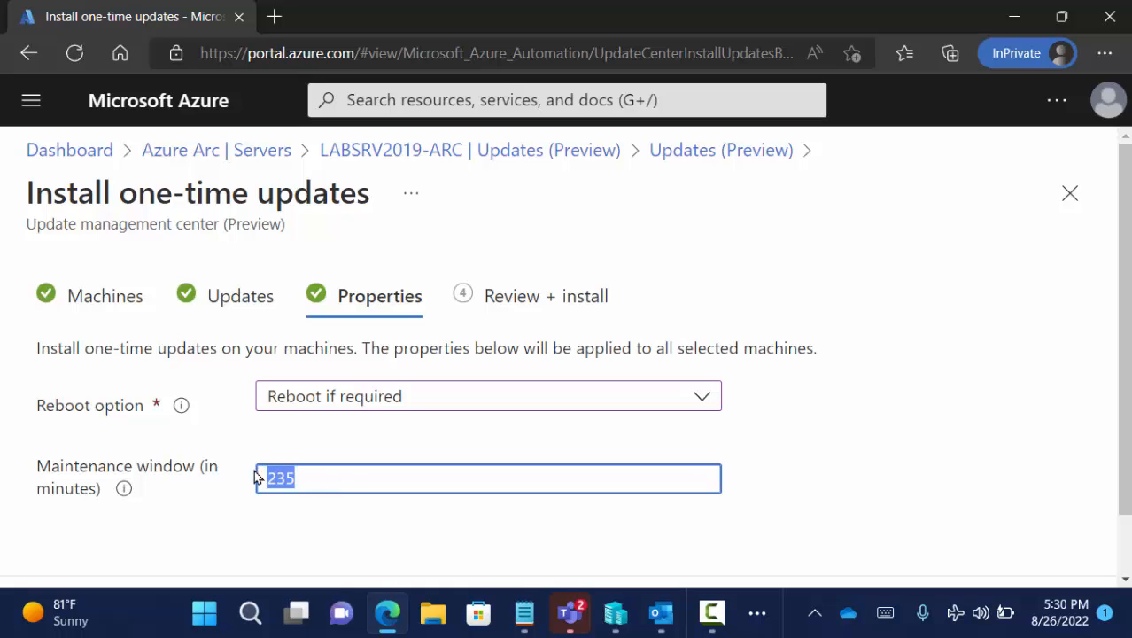
text(480)
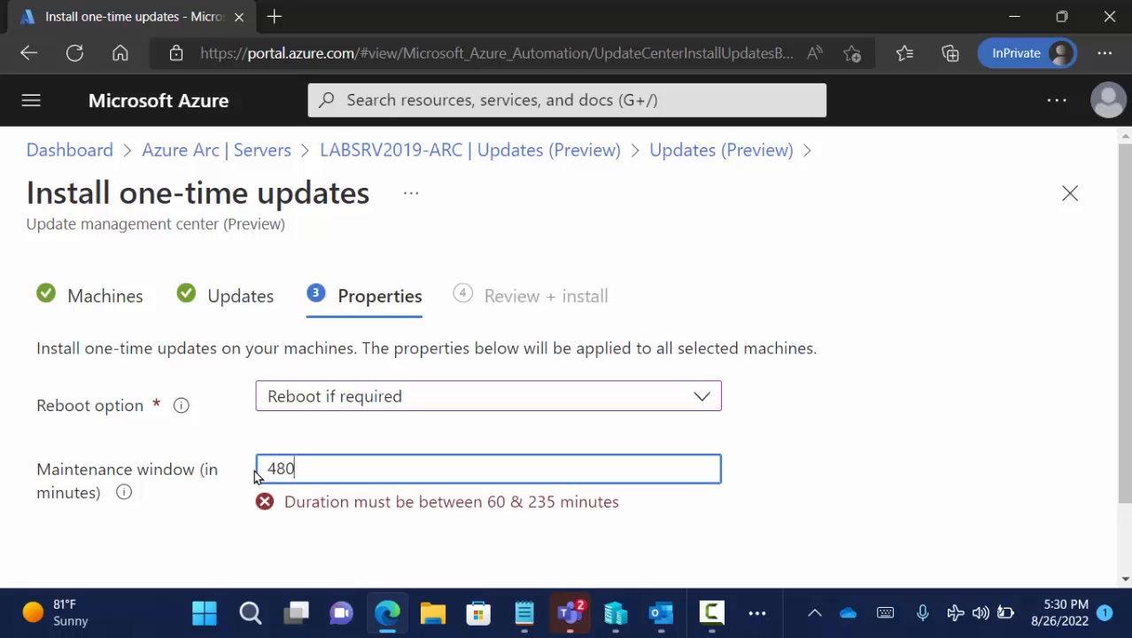
key(BackSpace)
key(BackSpace)
key(BackSpace)
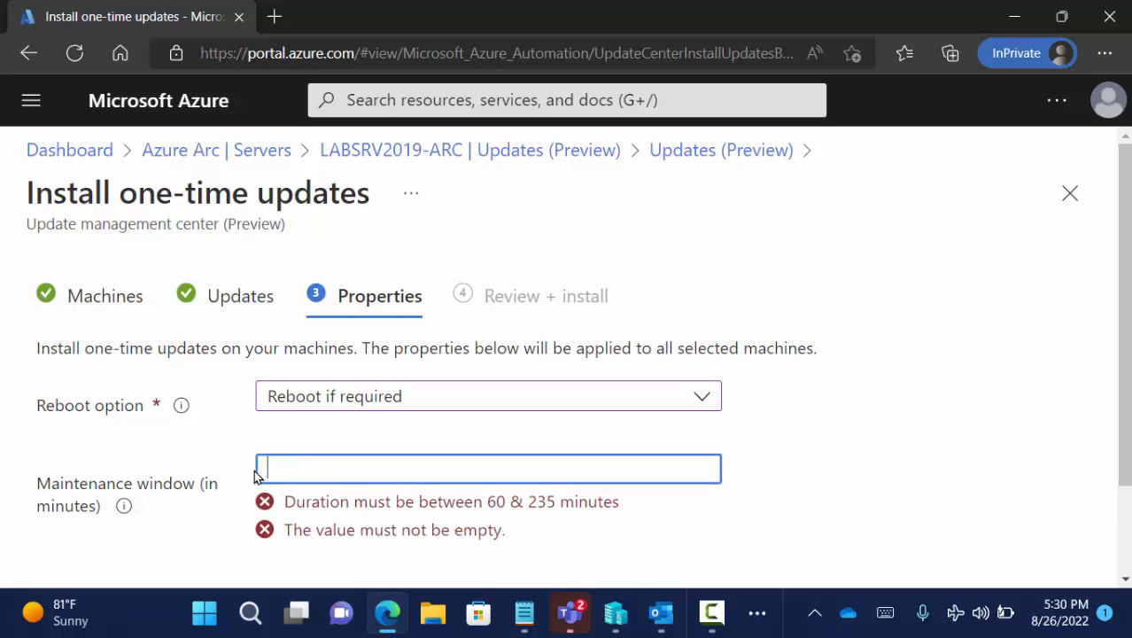
text(235)
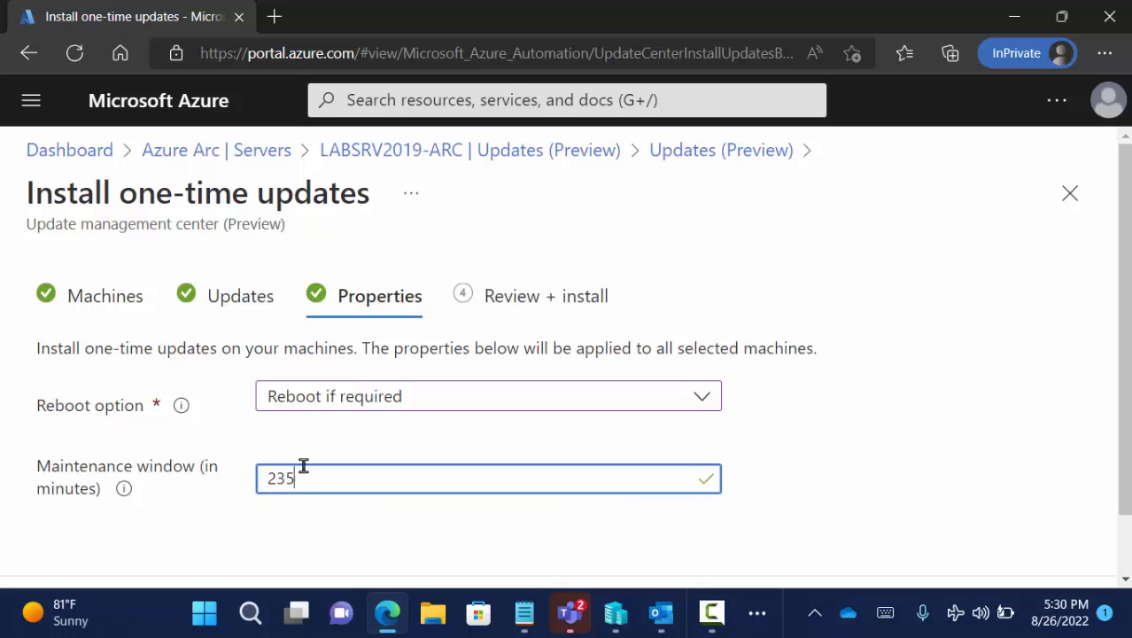
Step: Review the summary of the one-time update and start its installation on the selected machines
drag(1120, 390, 1114, 493)
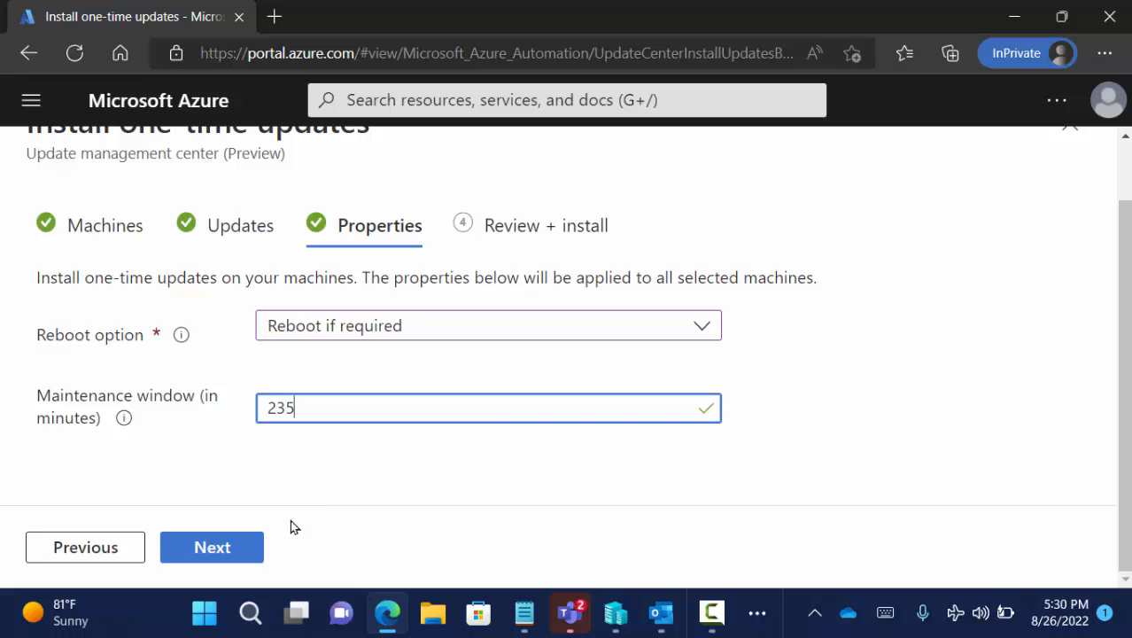
click(225, 554)
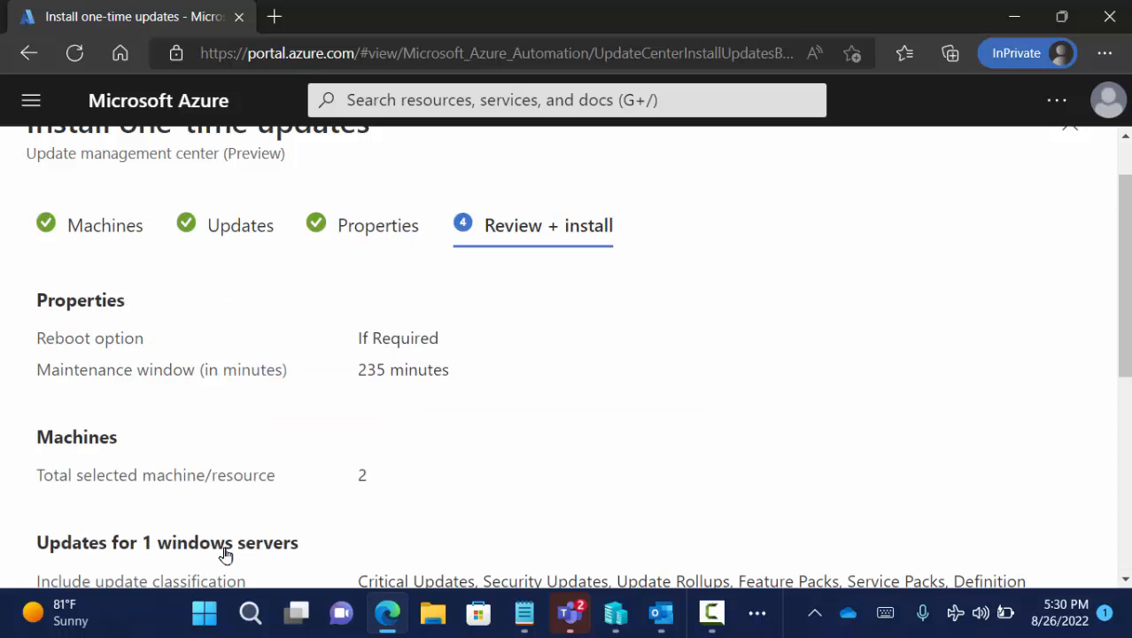
drag(1122, 322, 1127, 547)
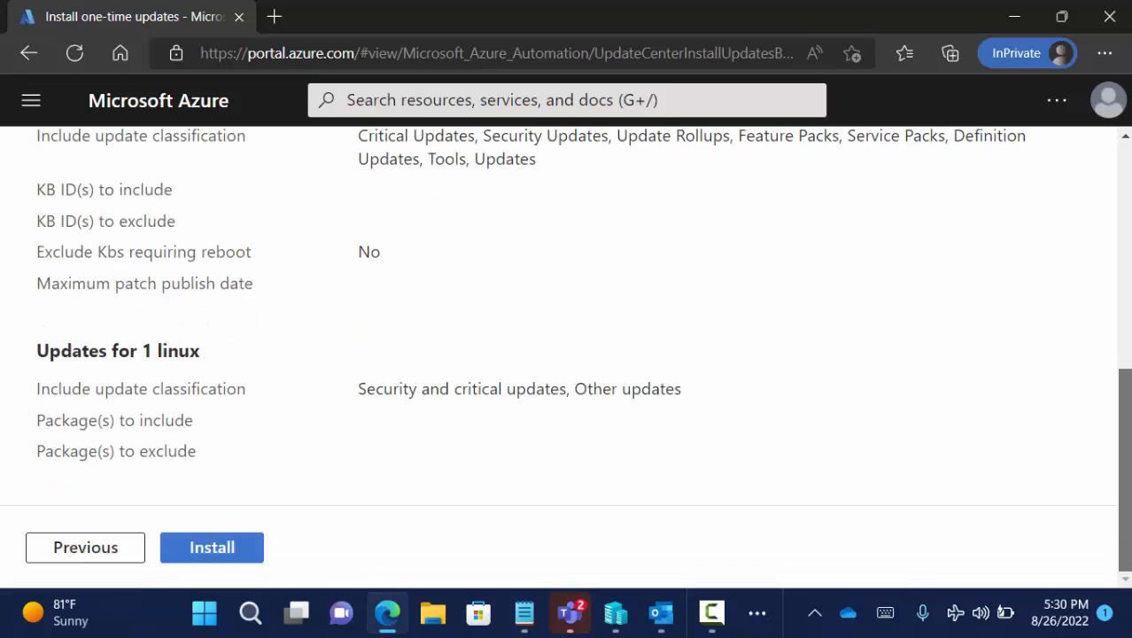
click(212, 549)
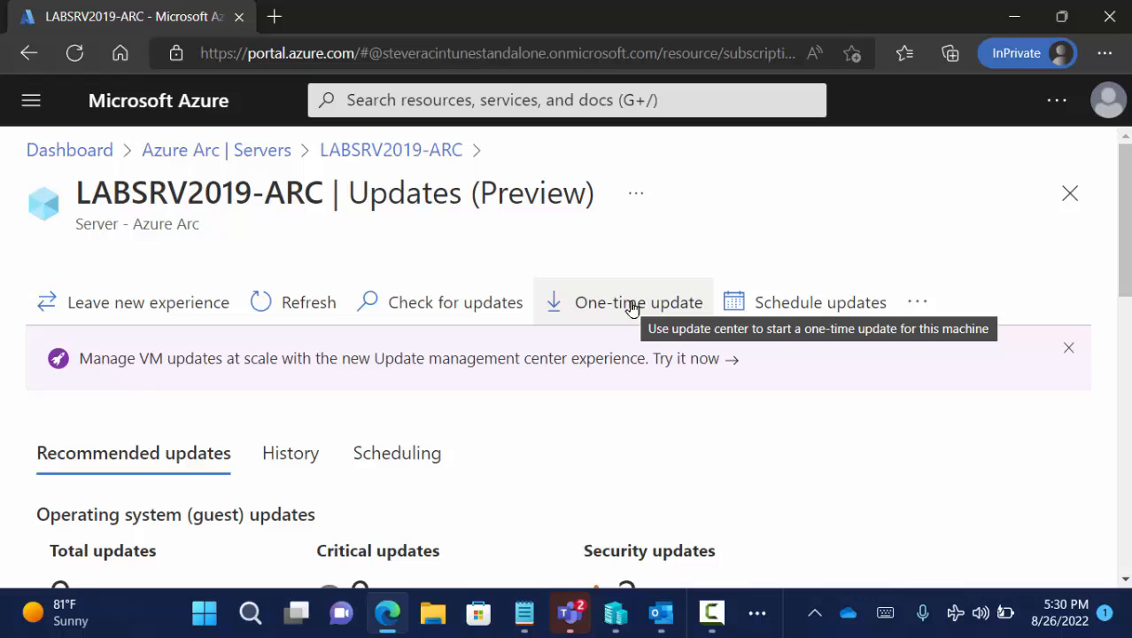
Step: Start scheduling updates for LABSRV2019-ARC and choose the SteveracLABRG resource group for the new maintenance configuration
click(837, 312)
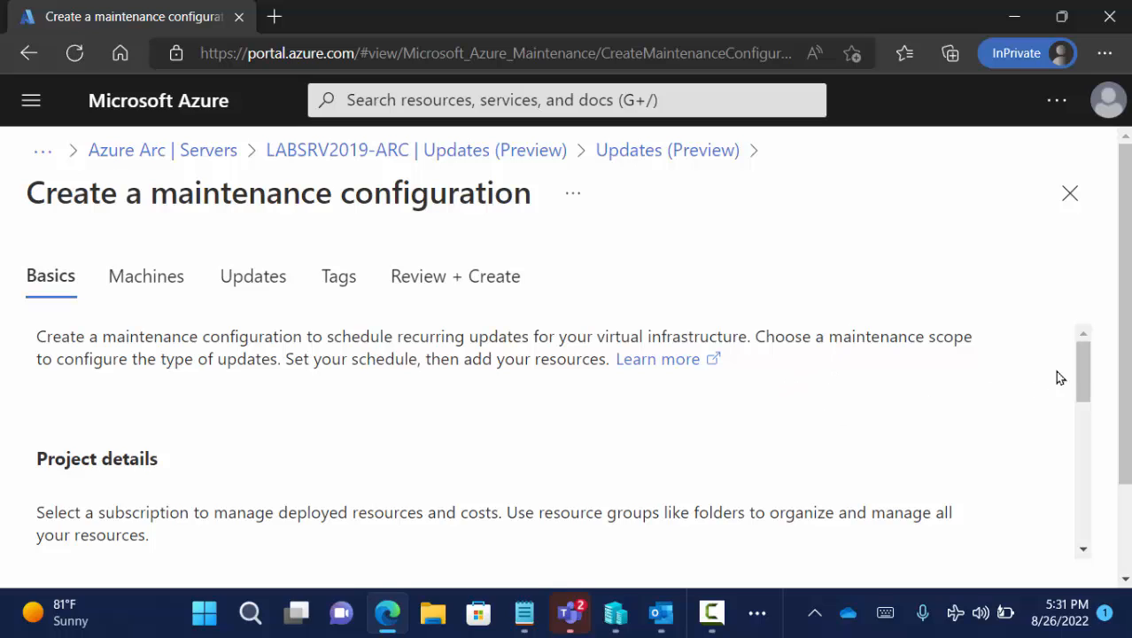
drag(1088, 379, 1092, 431)
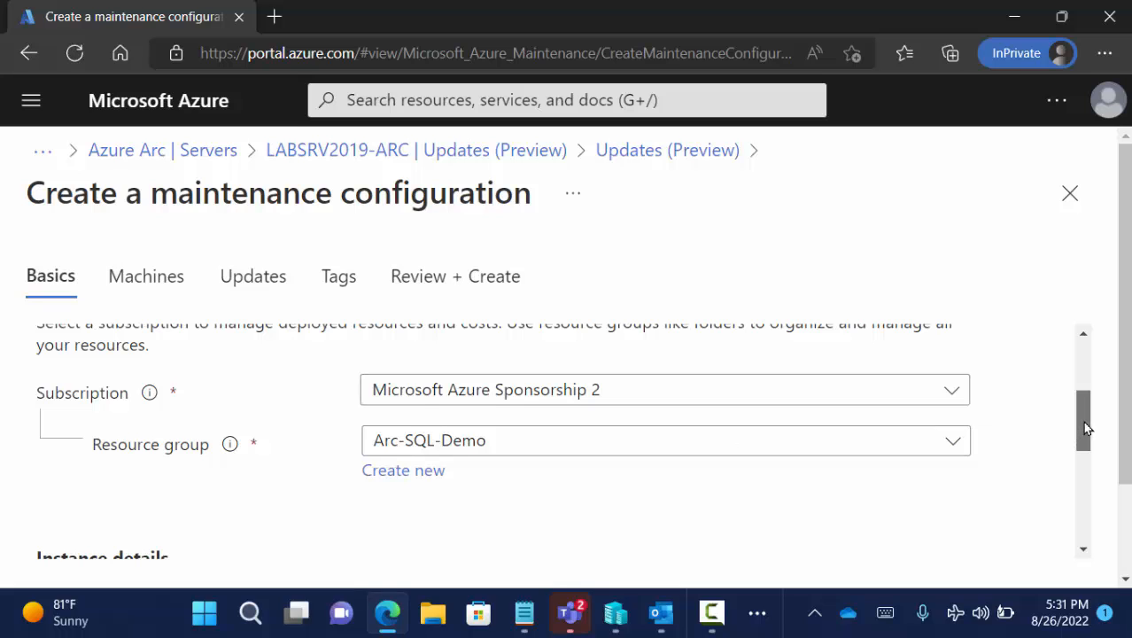
drag(1082, 421, 1083, 436)
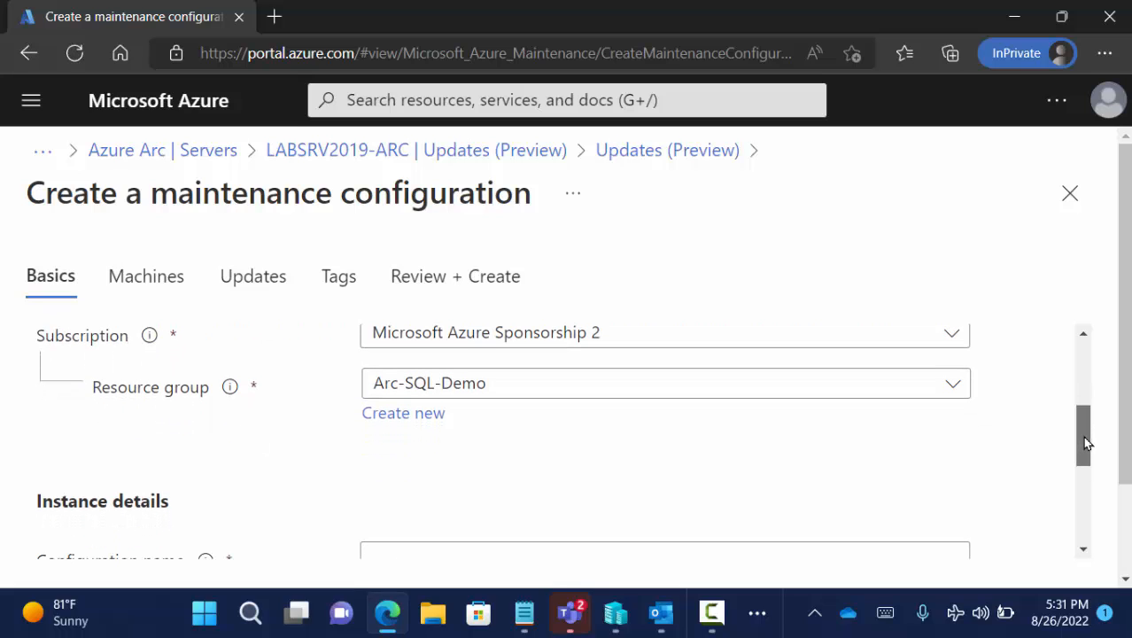
click(963, 383)
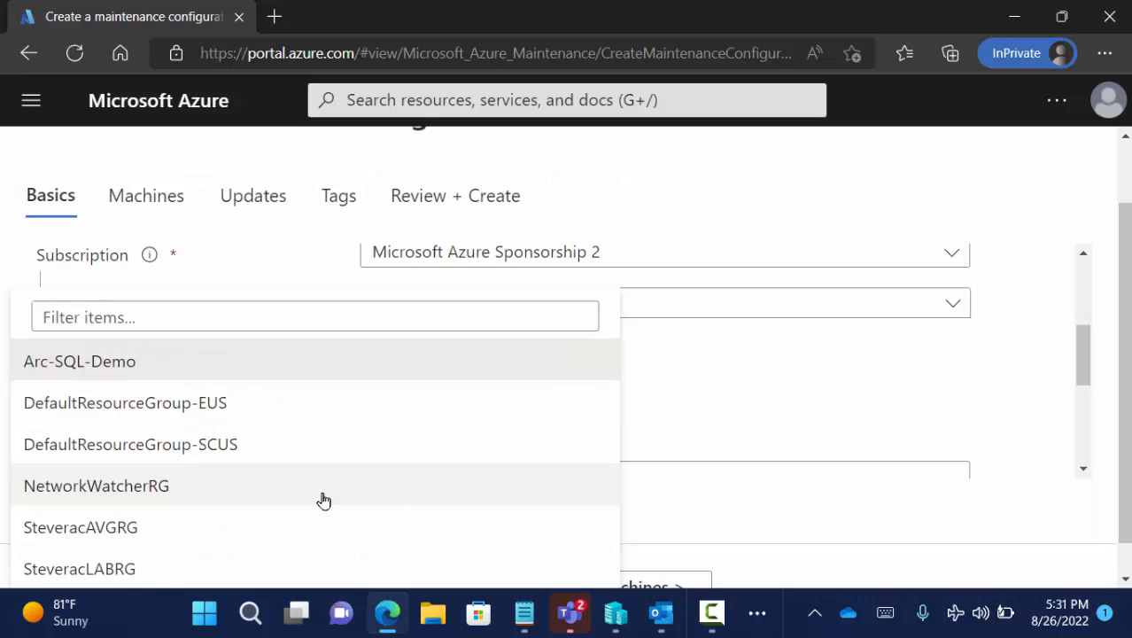
click(203, 568)
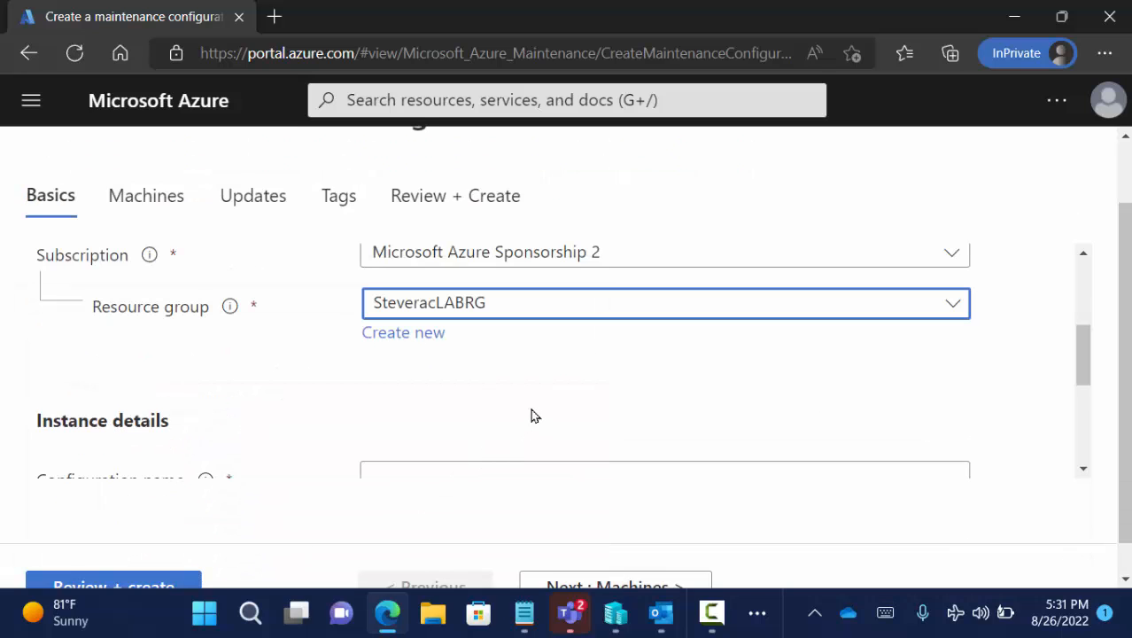
Step: Enter "Demo Schedued Deployment" as the maintenance configuration's name
scroll(534, 413, down, 1)
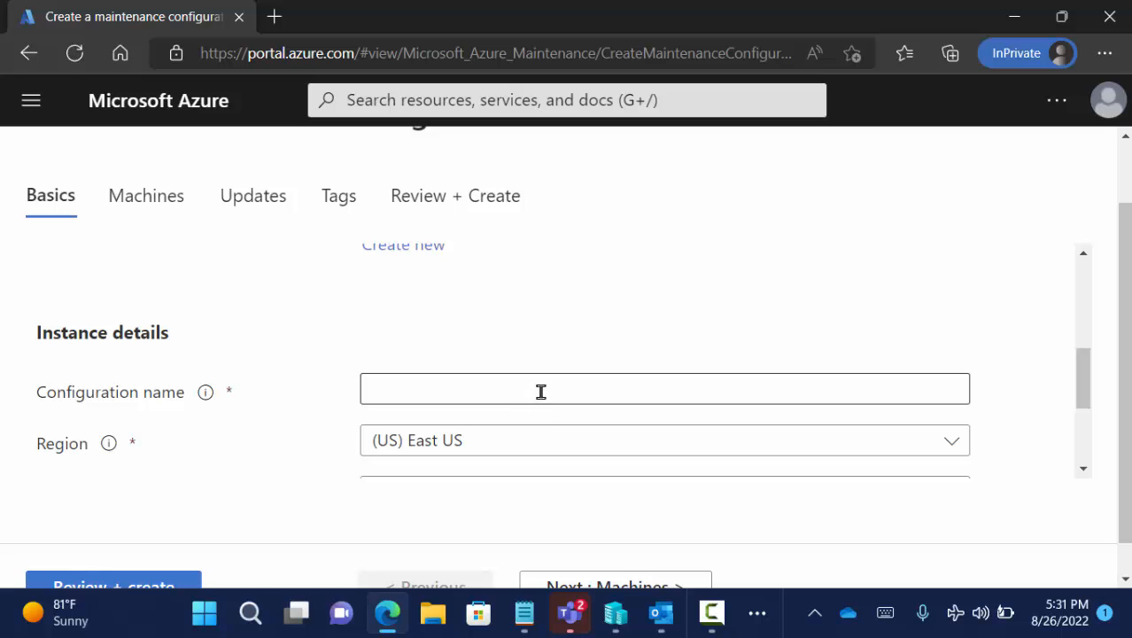
click(542, 387)
text(Demo)
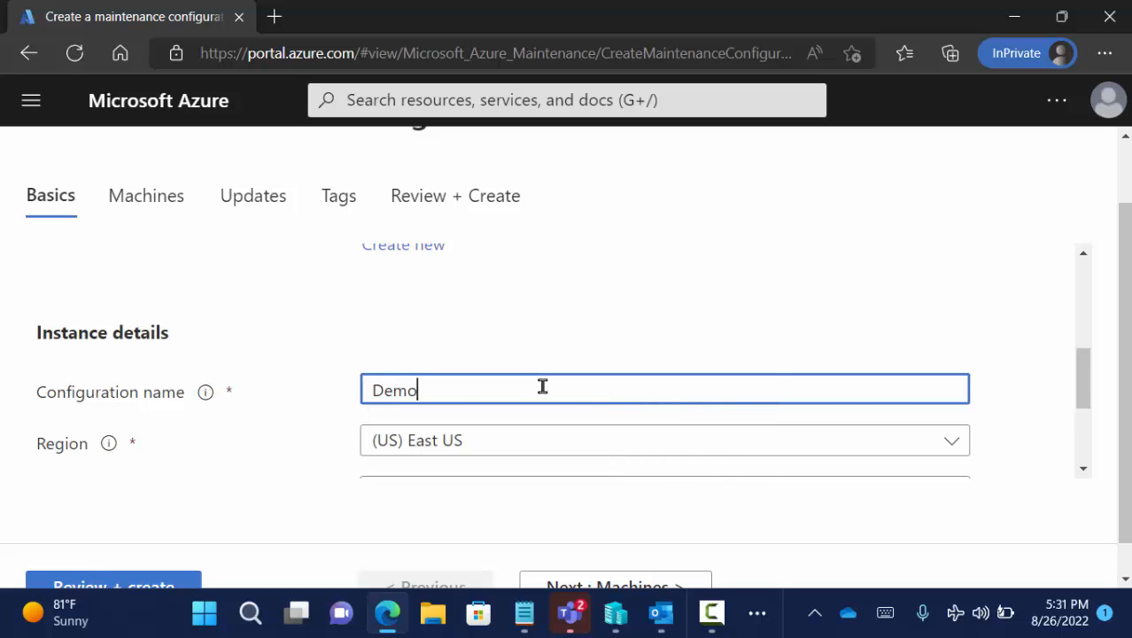
text( Schedued )
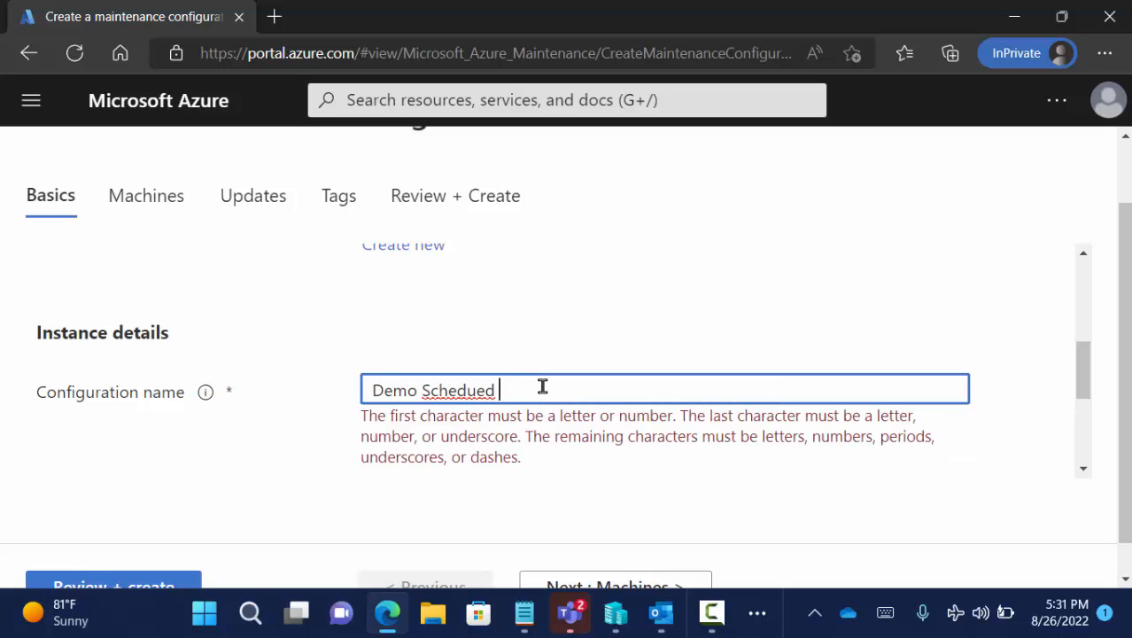
text(Deployment)
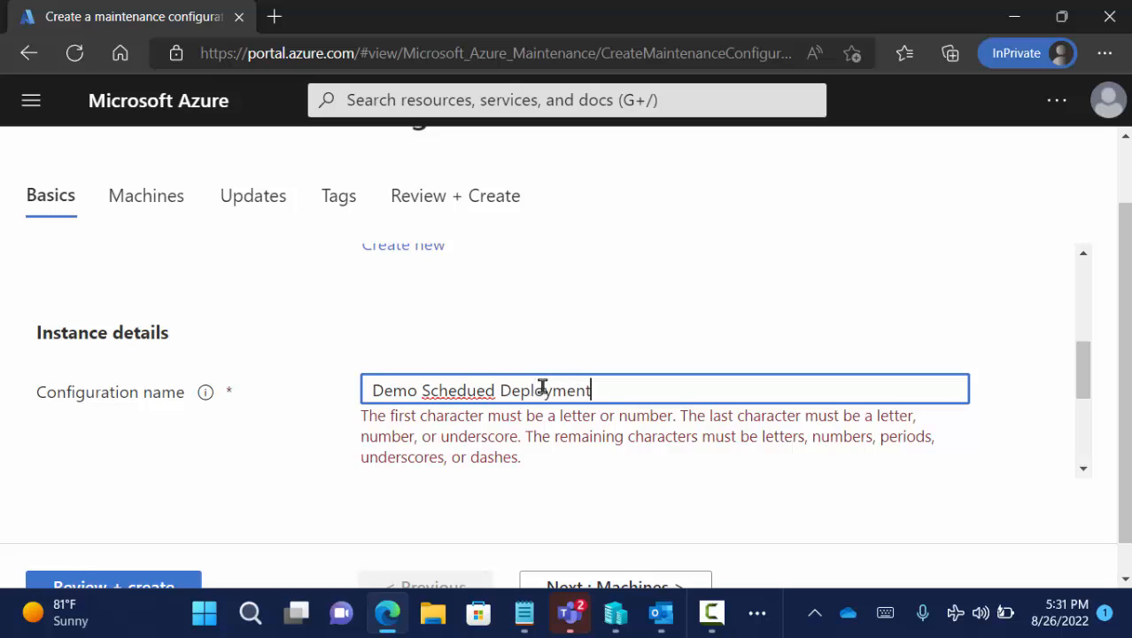
Step: Remove both spaces from the configuration name so that it reads DemoScheduedDeployment
key(Left)
key(Left)
key(Left)
key(Left)
key(Left)
key(Left)
key(Left)
key(Left)
key(Left)
key(Left)
key(BackSpace)
key(End)
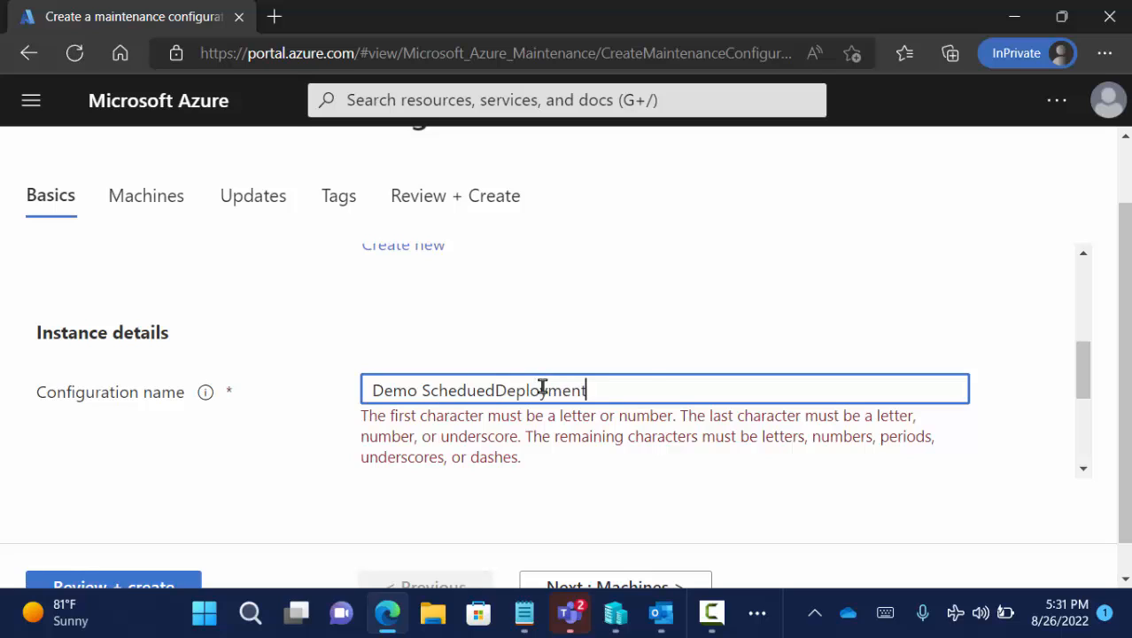
key(Left)
key(Left)
key(Left)
key(Left)
key(Left)
key(Left)
key(Left)
key(Left)
key(Left)
key(Left)
key(Left)
key(Left)
key(Left)
key(Left)
key(Left)
key(Left)
key(Left)
key(Left)
key(Left)
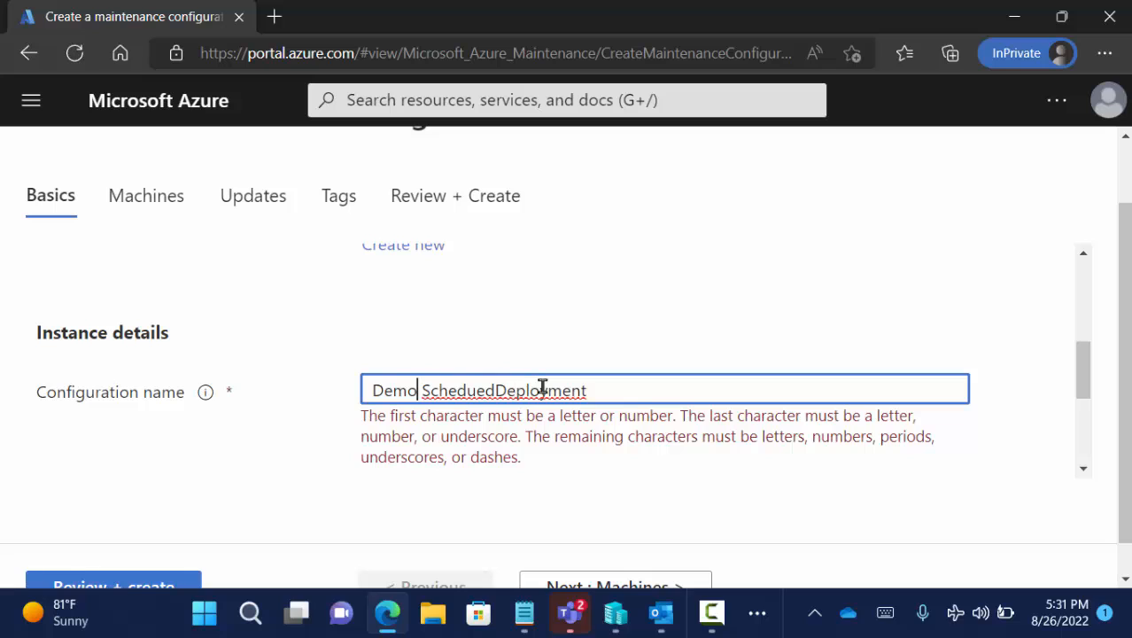
key(Right)
key(BackSpace)
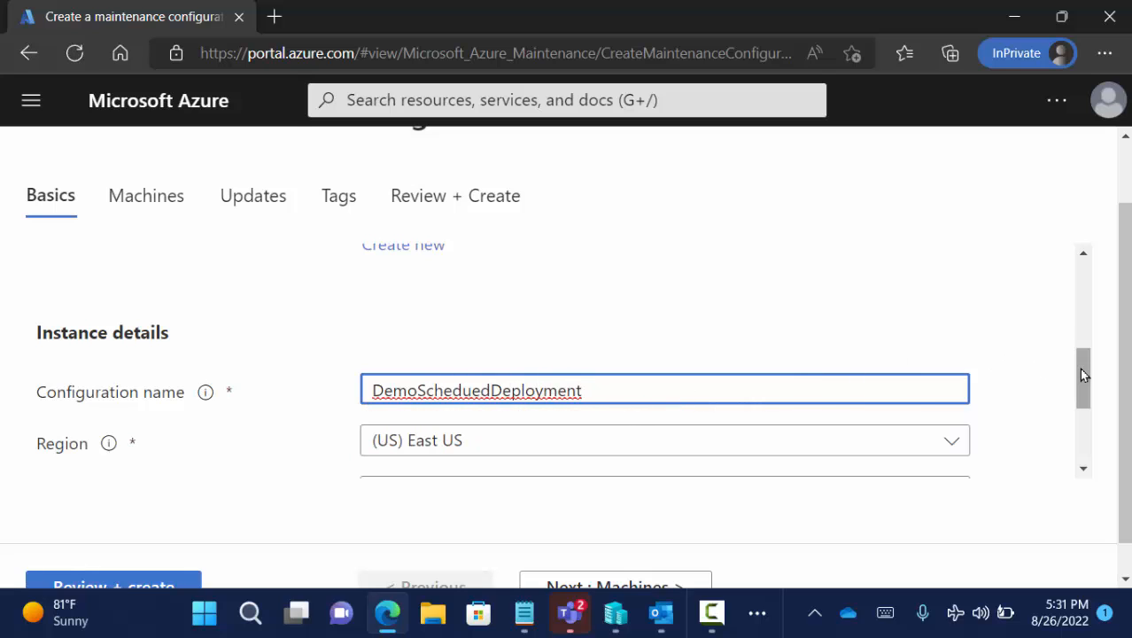
Step: Choose the Guest (Azure VM, Arc-enabled VMs/servers) maintenance scope and set the reboot setting to Always reboot
drag(1081, 374, 1086, 422)
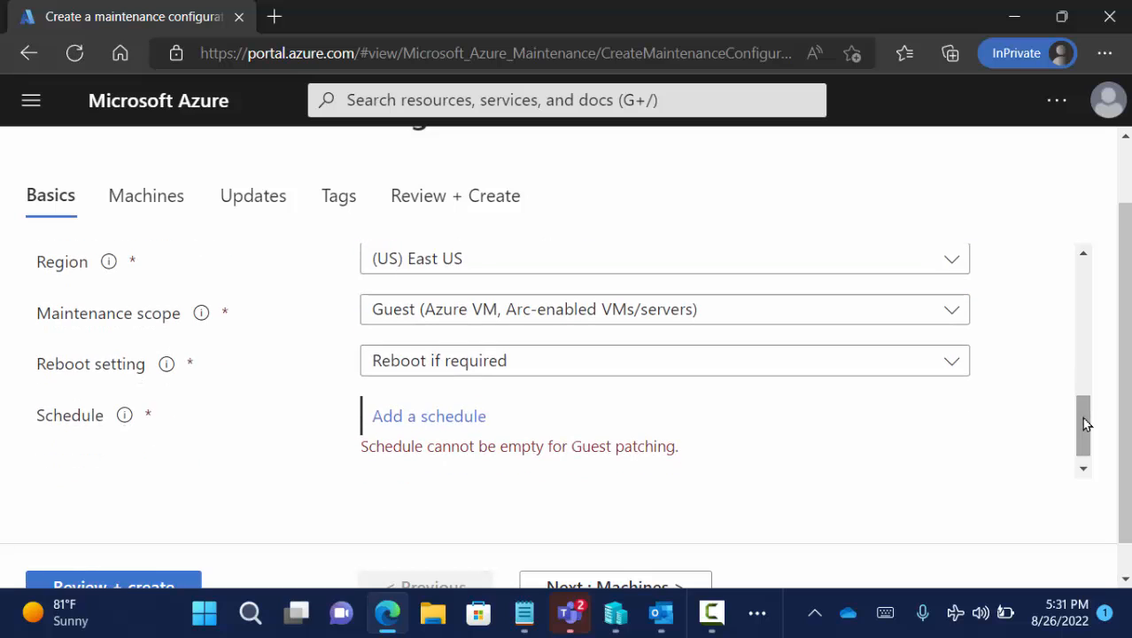
click(656, 316)
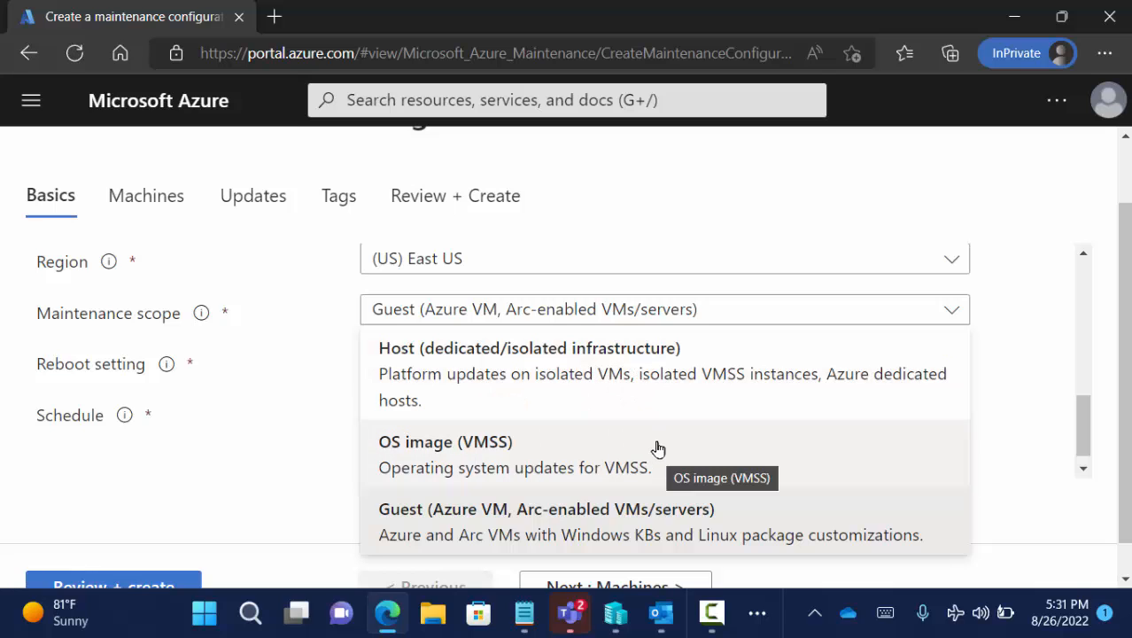
click(657, 514)
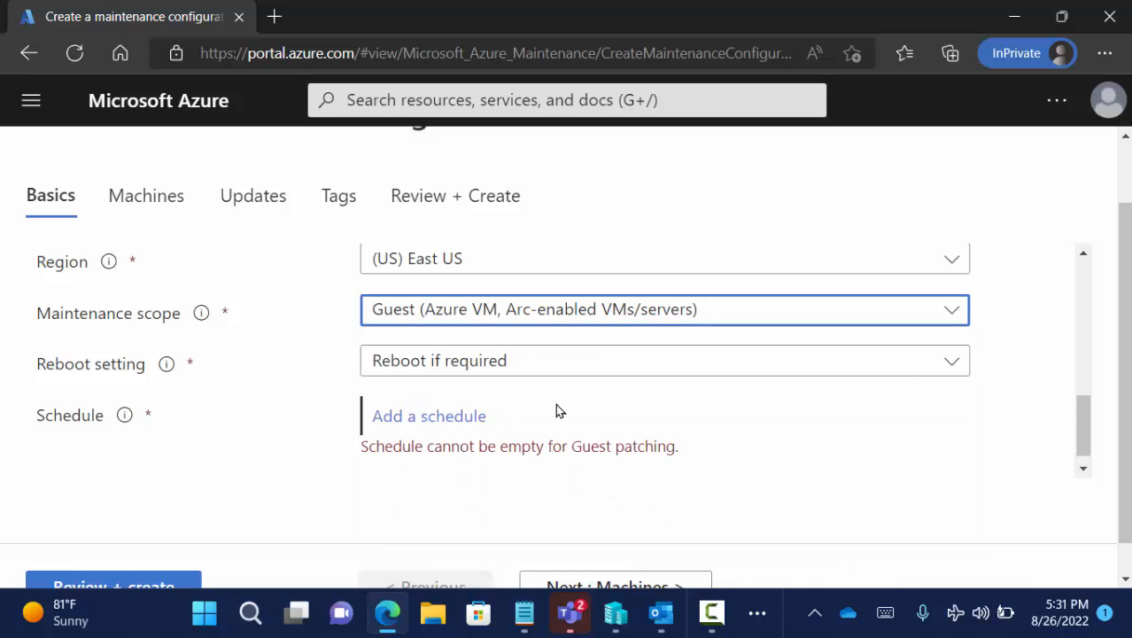
click(550, 365)
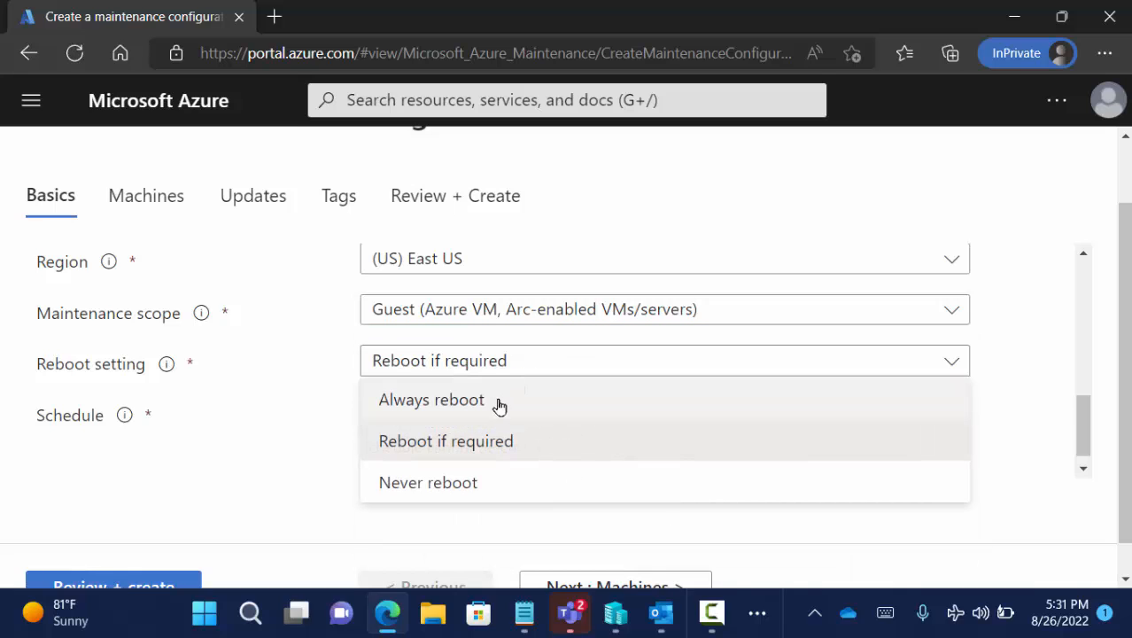
click(497, 399)
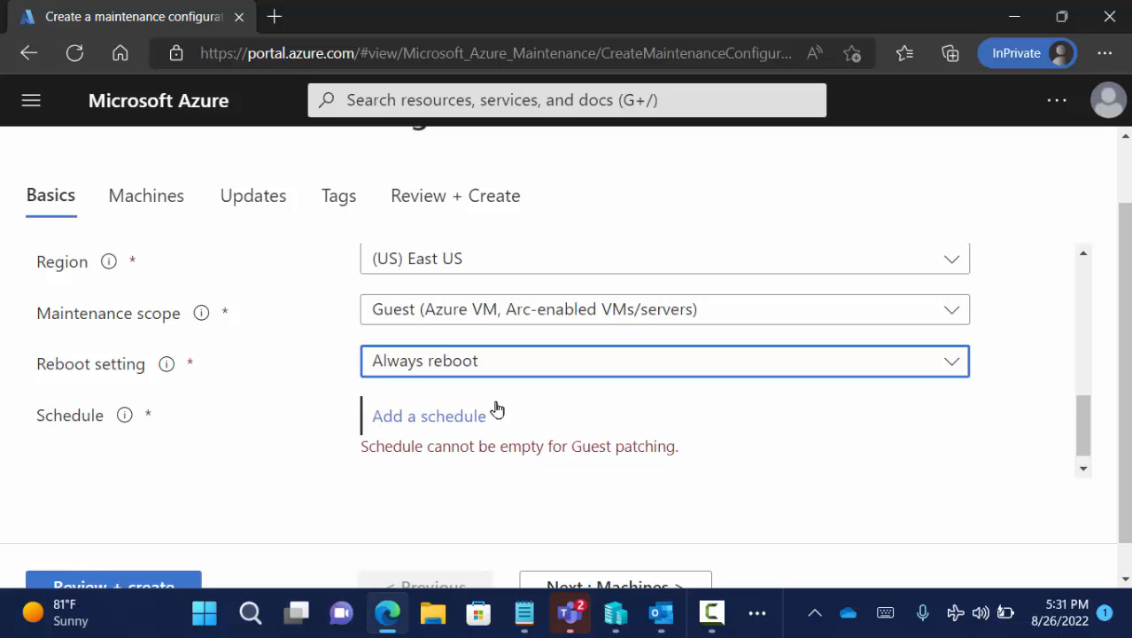
Step: Add a schedule to the maintenance configuration with a start date of 10/01/2023
click(450, 420)
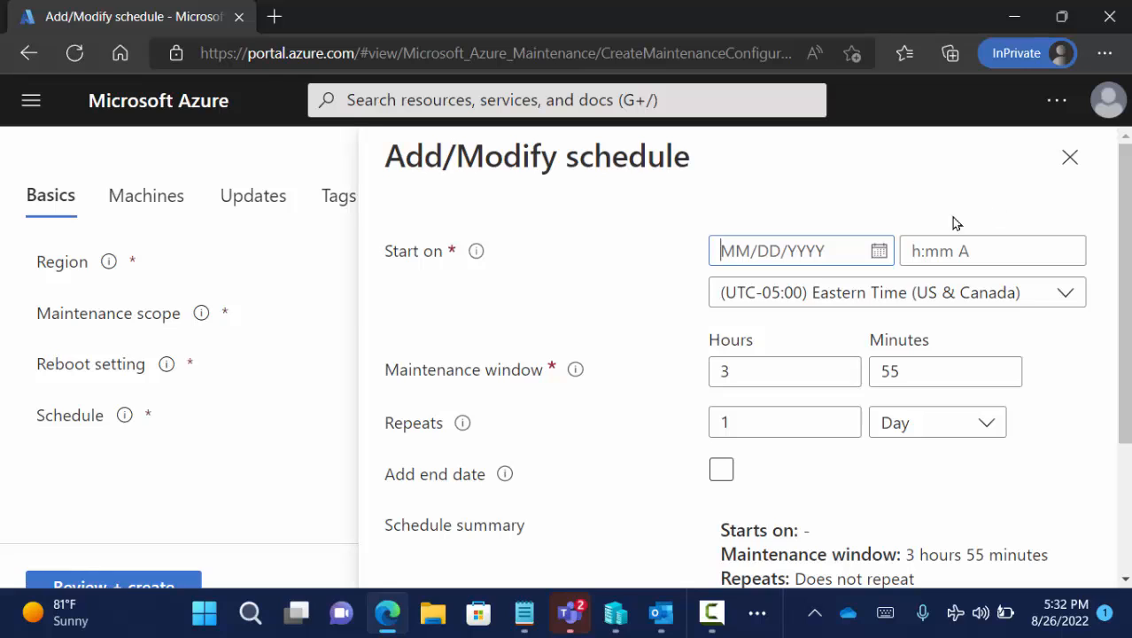
click(880, 253)
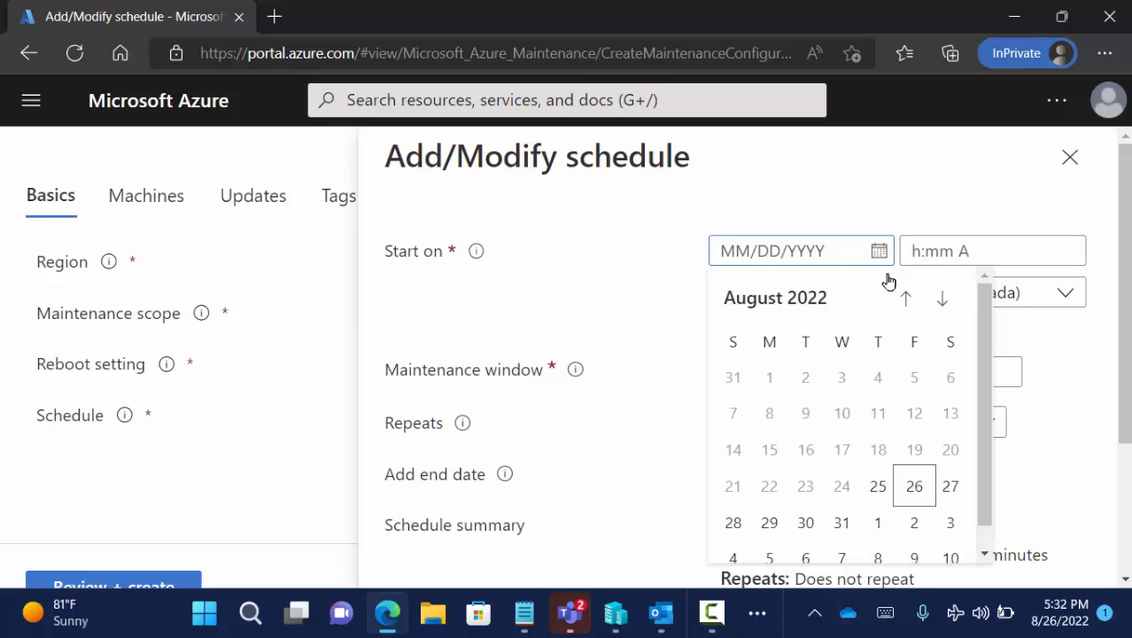
click(941, 306)
triple_click(941, 306)
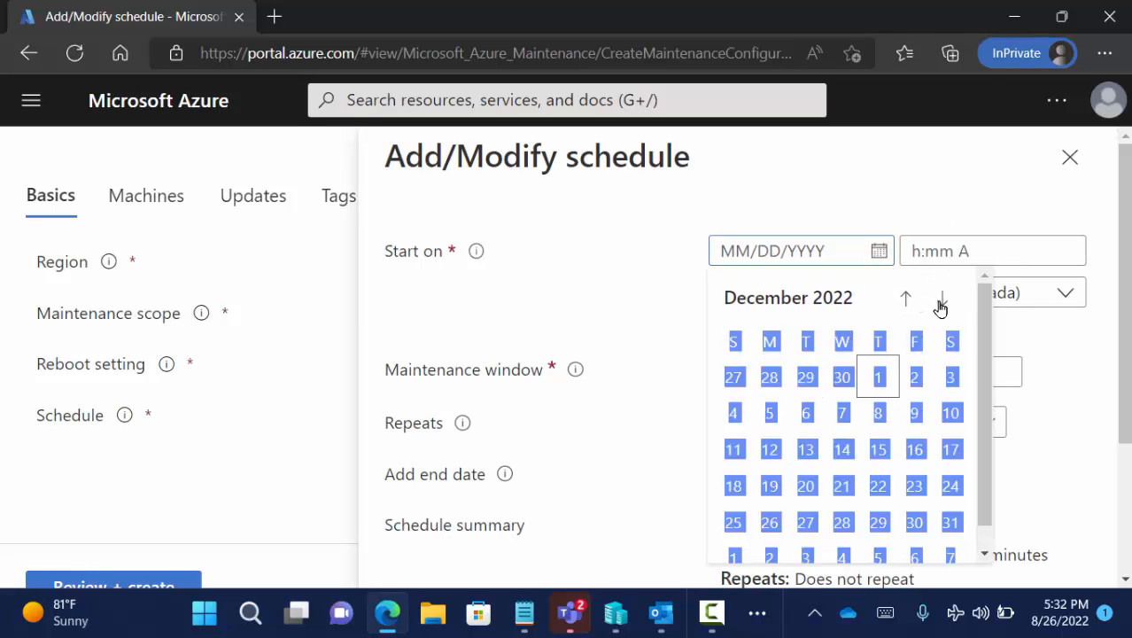
triple_click(941, 305)
triple_click(941, 306)
triple_click(941, 306)
click(940, 306)
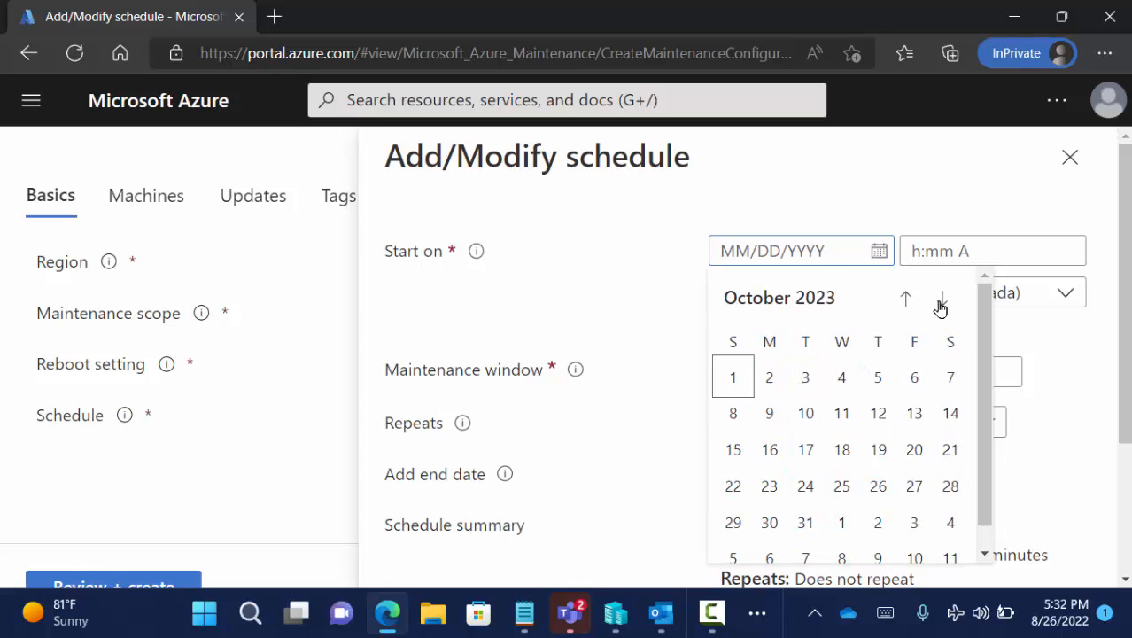
click(741, 381)
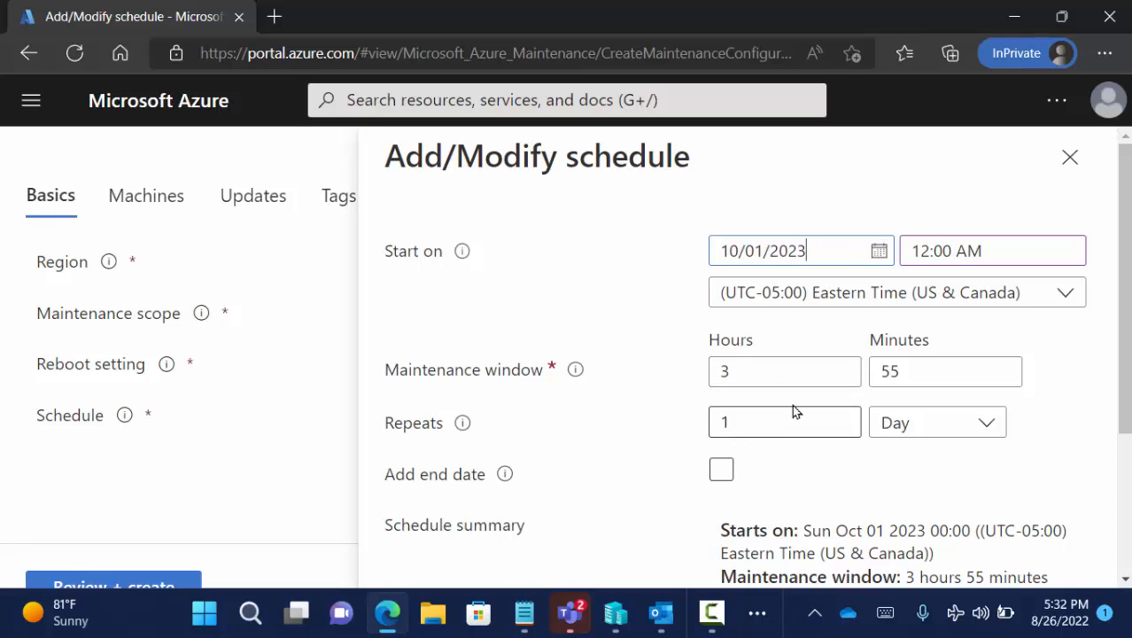
Step: Set the schedule to repeat every 1 month
click(990, 430)
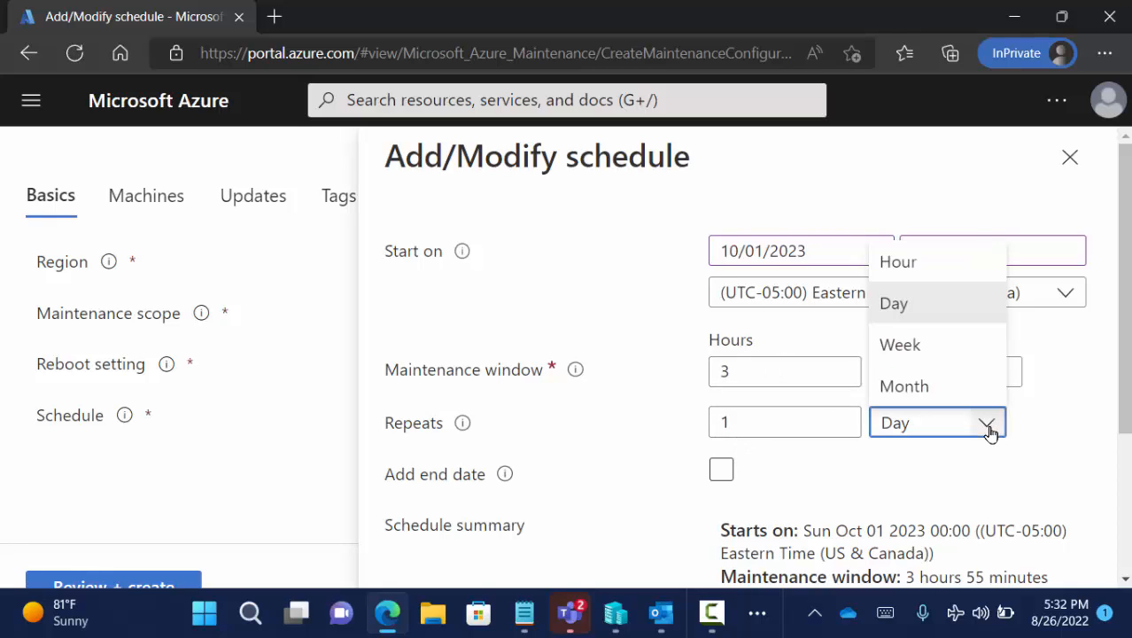
click(947, 389)
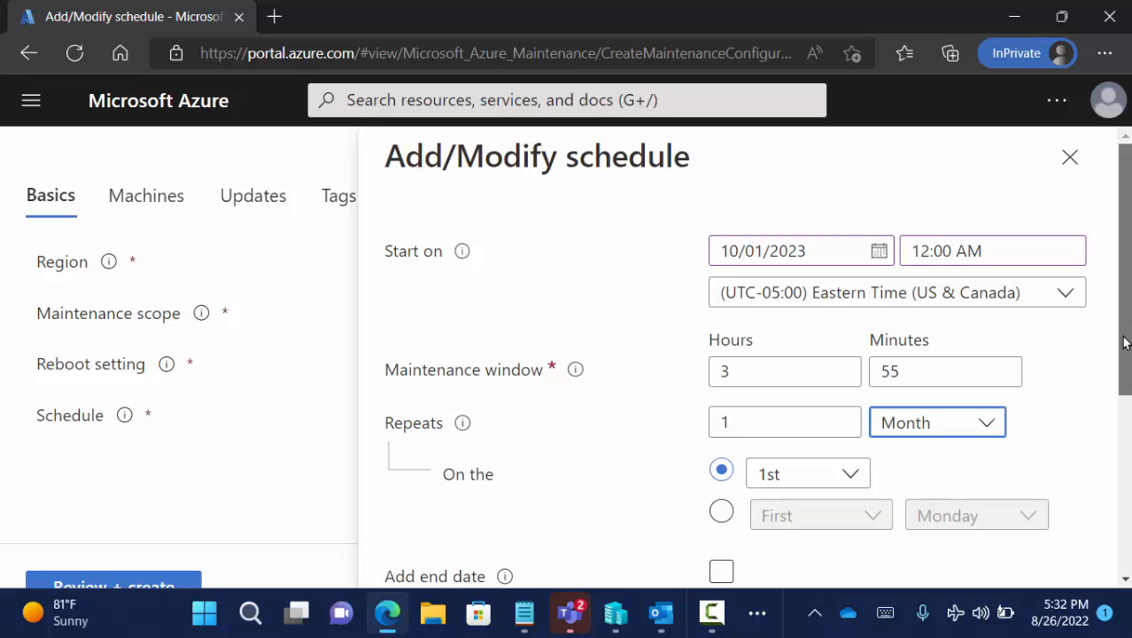
scroll(1126, 343, down, 2)
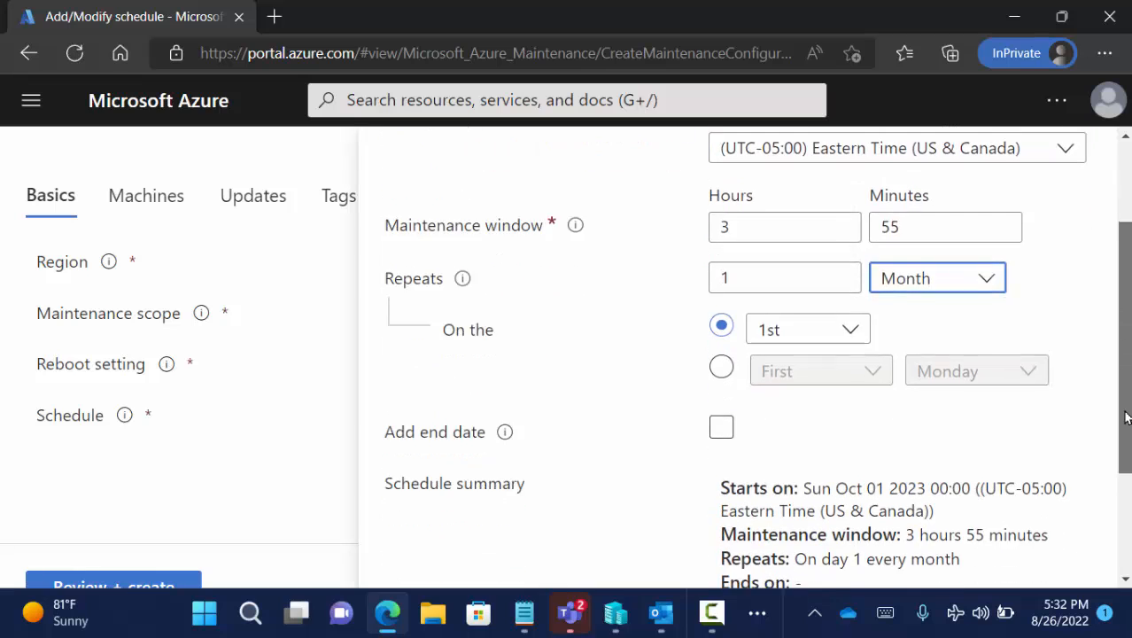
Step: Try repeating the schedule on both the 1st and the 2nd day of the month
click(793, 292)
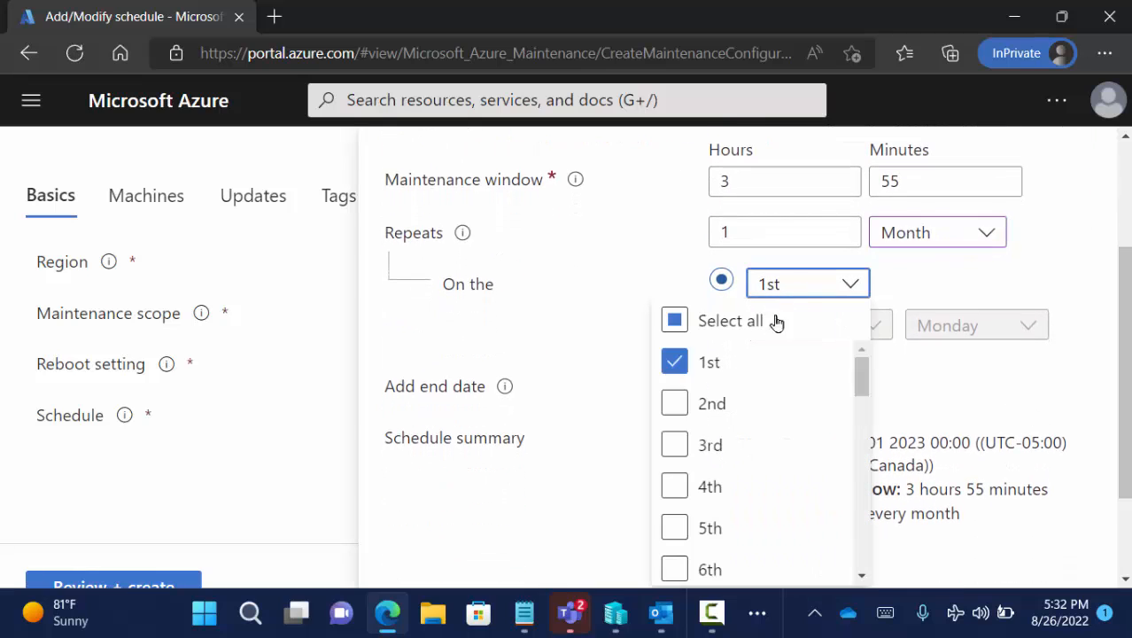
click(679, 401)
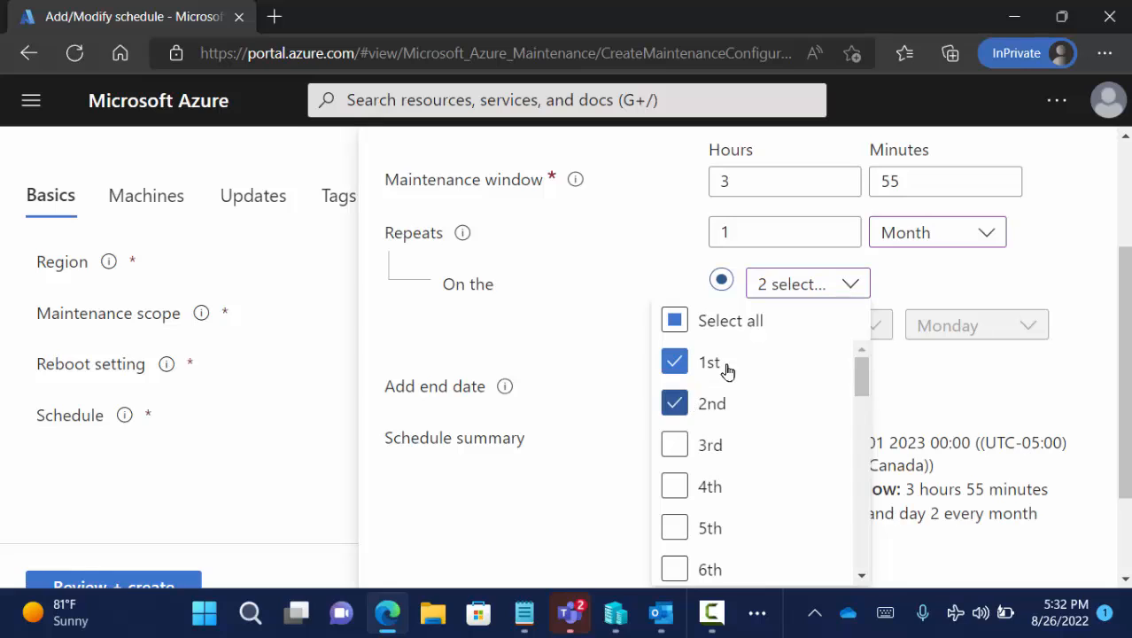
click(925, 384)
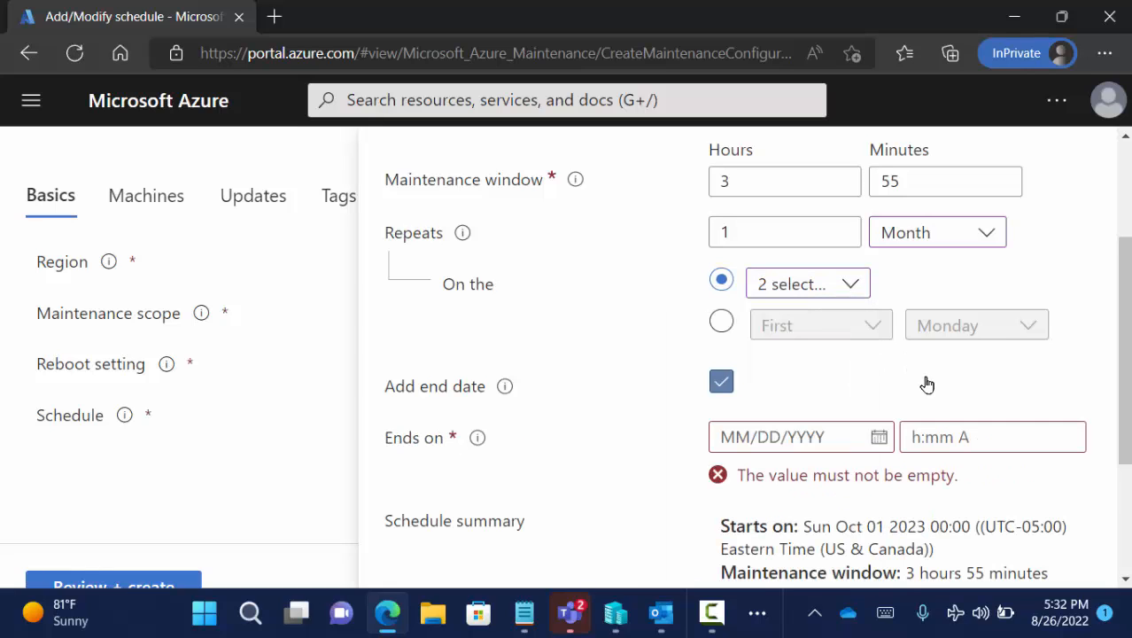
Step: Set the monthly recurrence to the second Tuesday instead of fixed days of the month
click(724, 324)
click(783, 328)
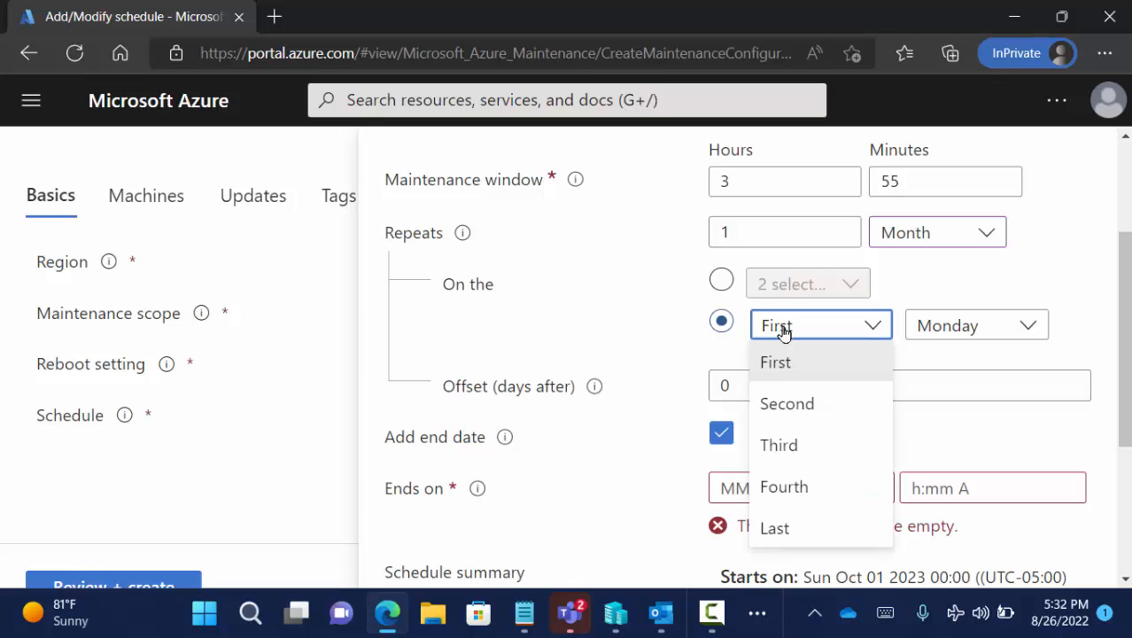
click(802, 407)
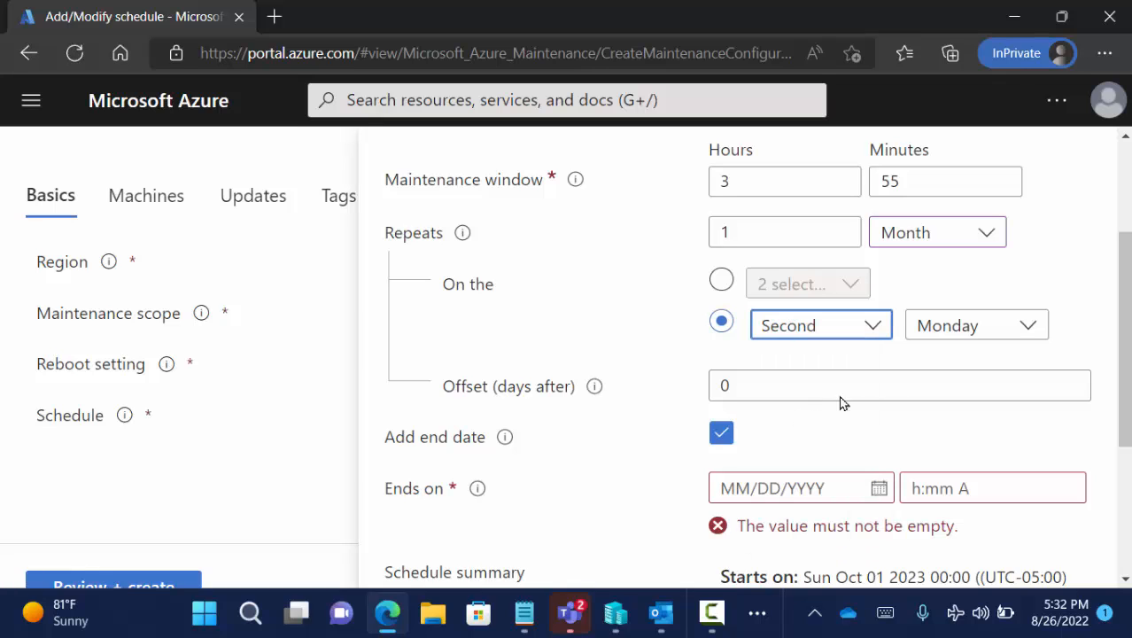
click(960, 341)
click(946, 405)
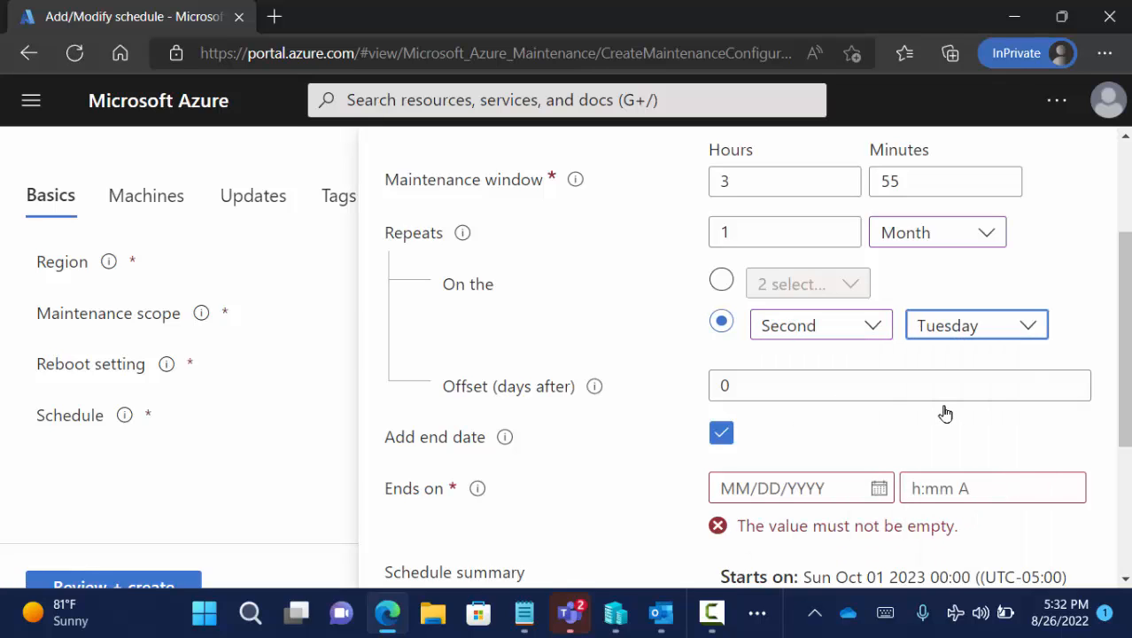
Step: Look at the offset in days after the recurrence day, leaving it at 0, and turn off the schedule's end date
drag(866, 357, 975, 281)
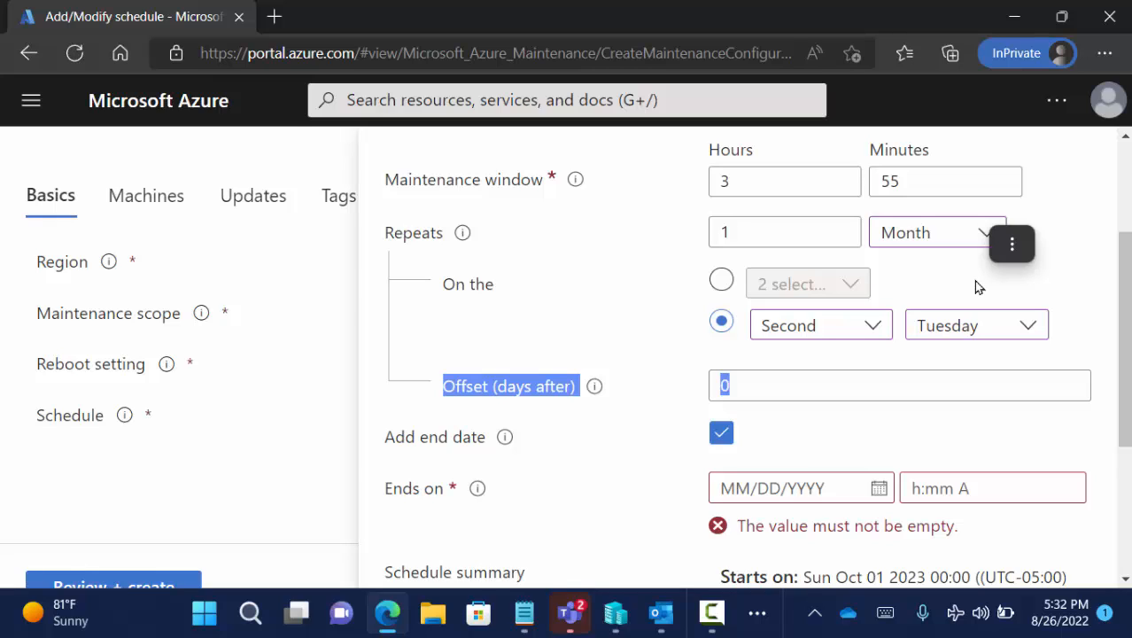
click(819, 354)
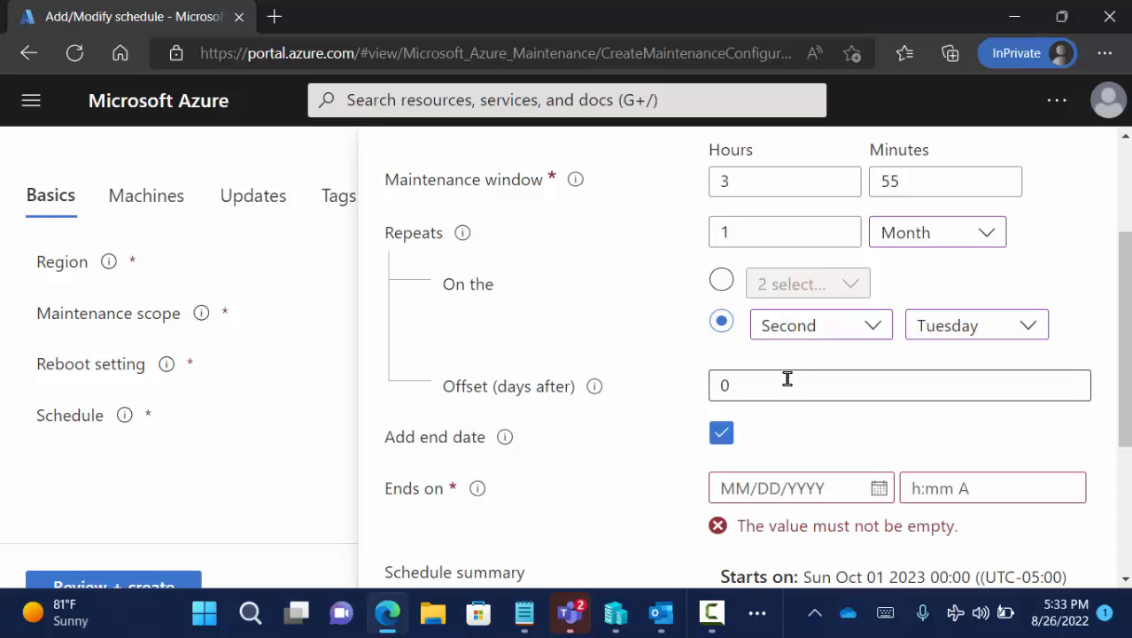
drag(783, 381, 715, 372)
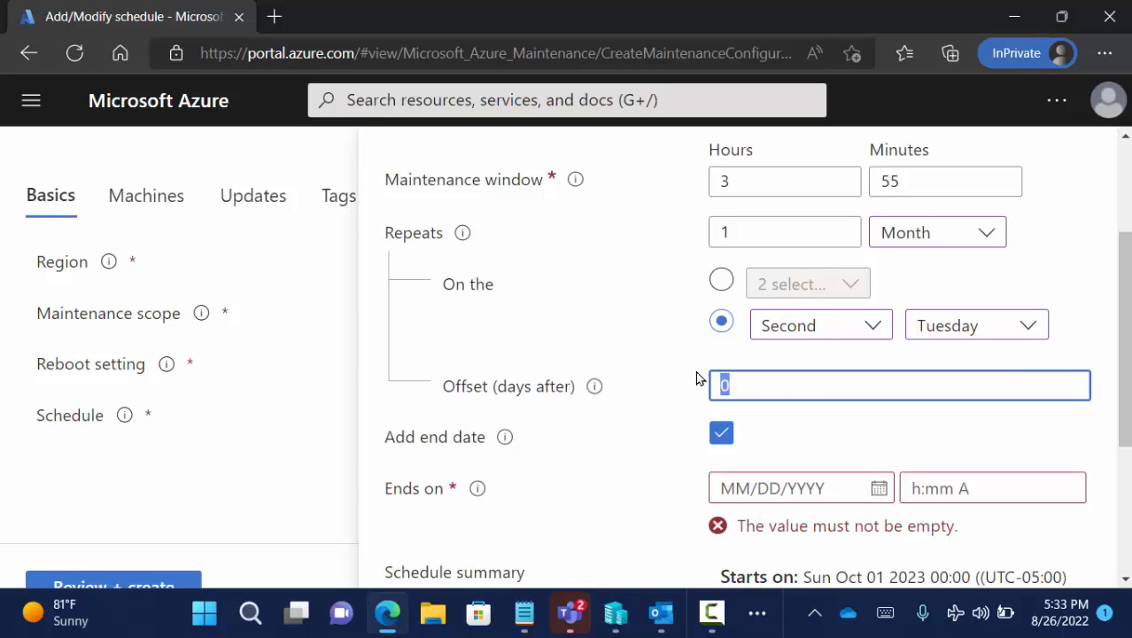
click(812, 432)
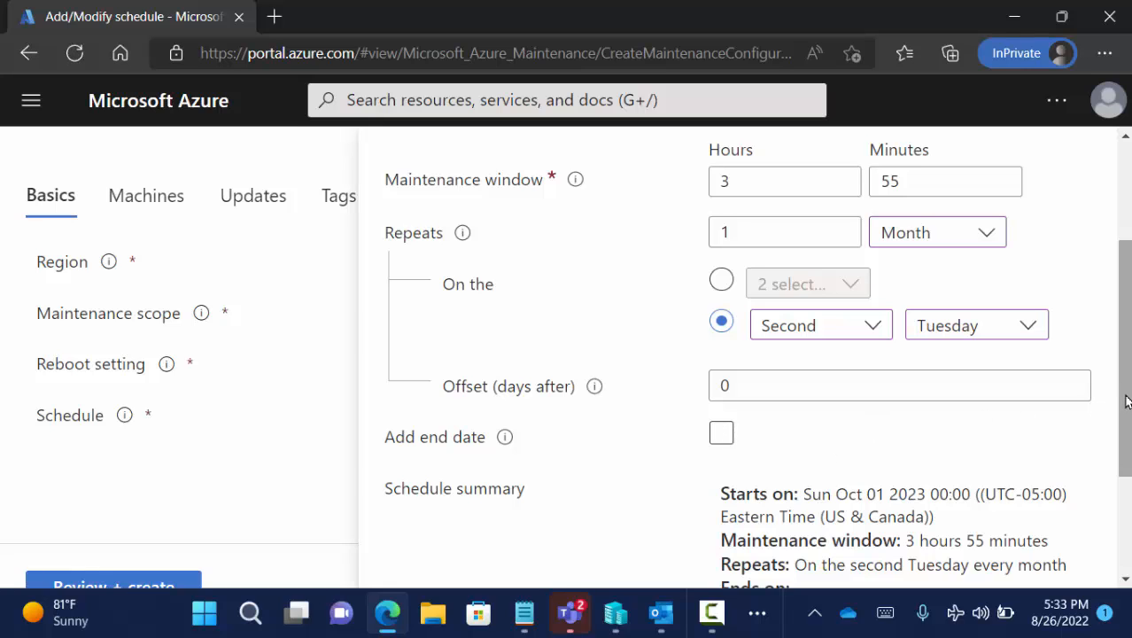
Step: Save the monthly schedule and check the machine assigned to the maintenance configuration
drag(1125, 400, 1125, 518)
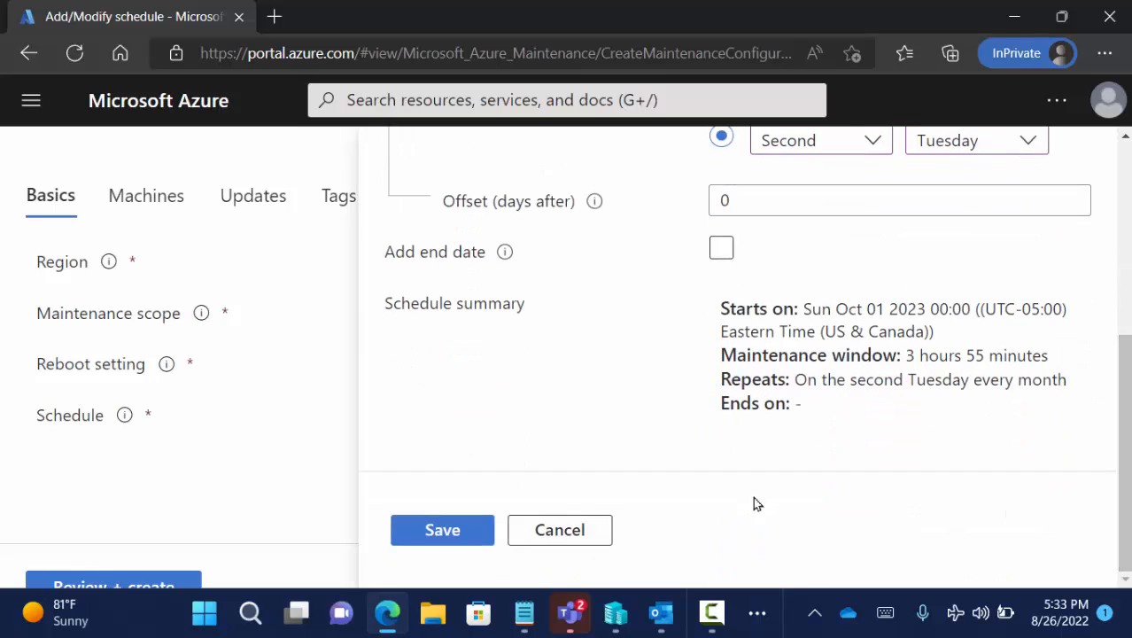
click(472, 531)
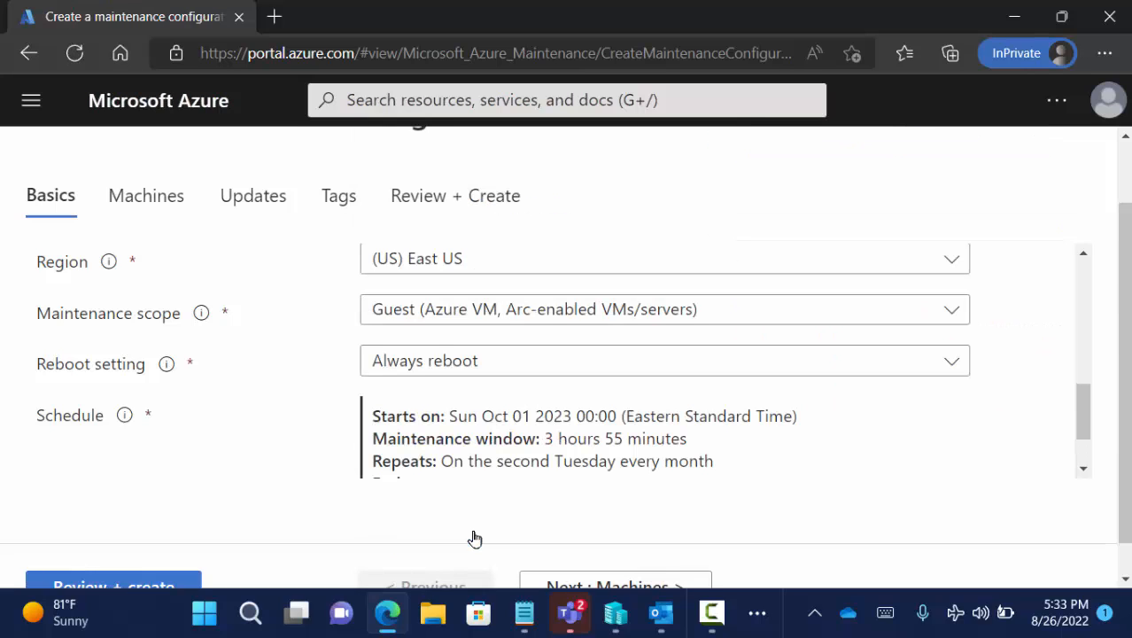
drag(1087, 405, 1092, 465)
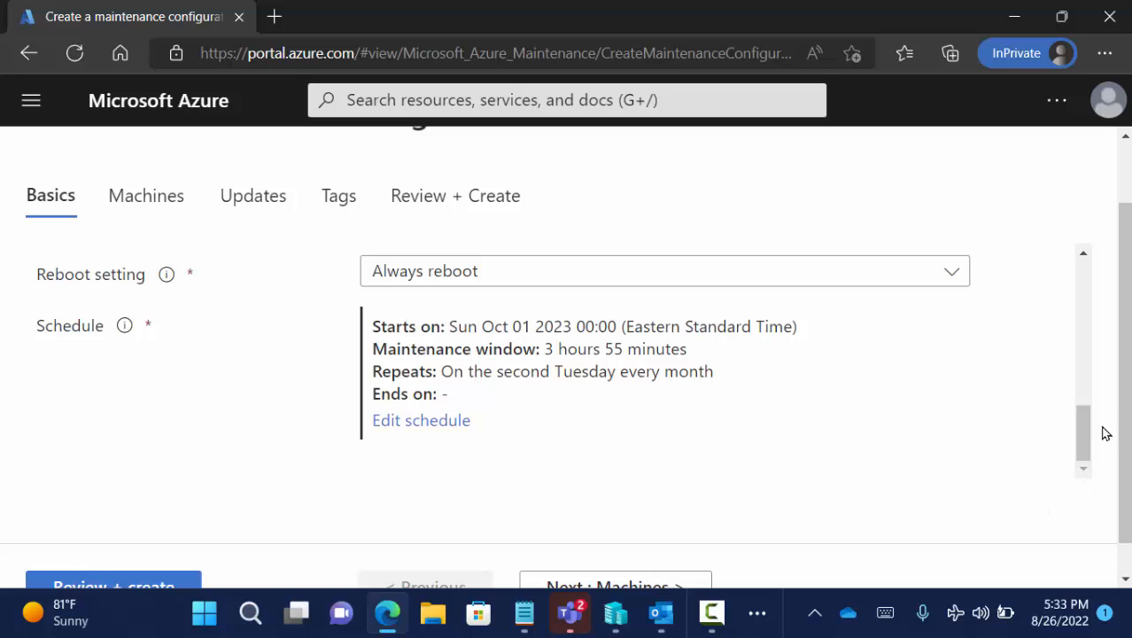
drag(1125, 436, 1116, 498)
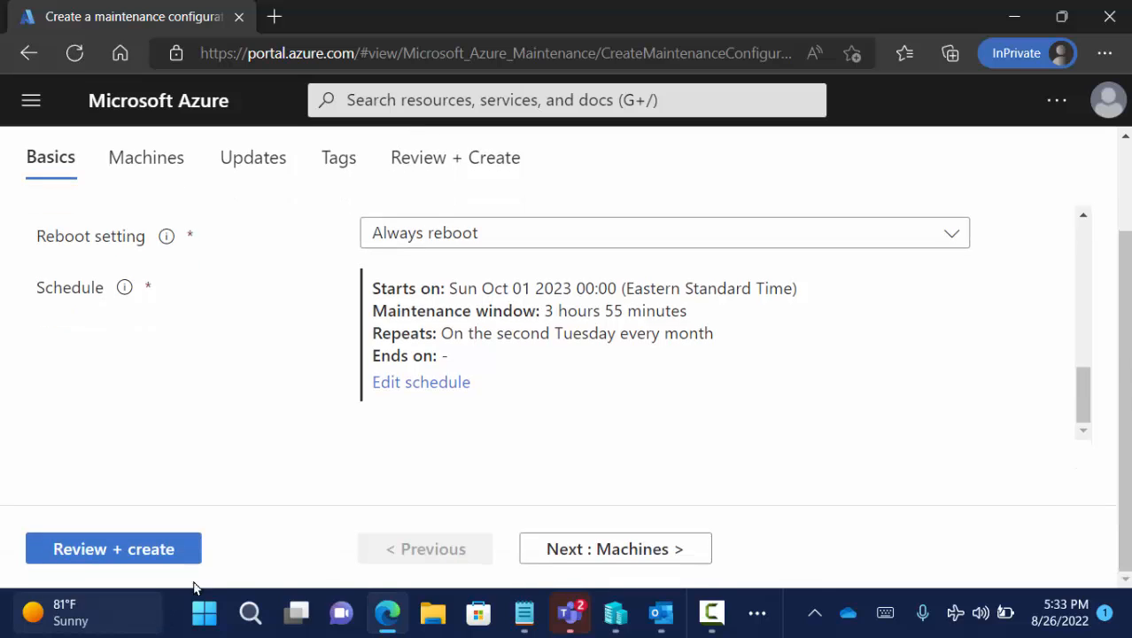
click(599, 554)
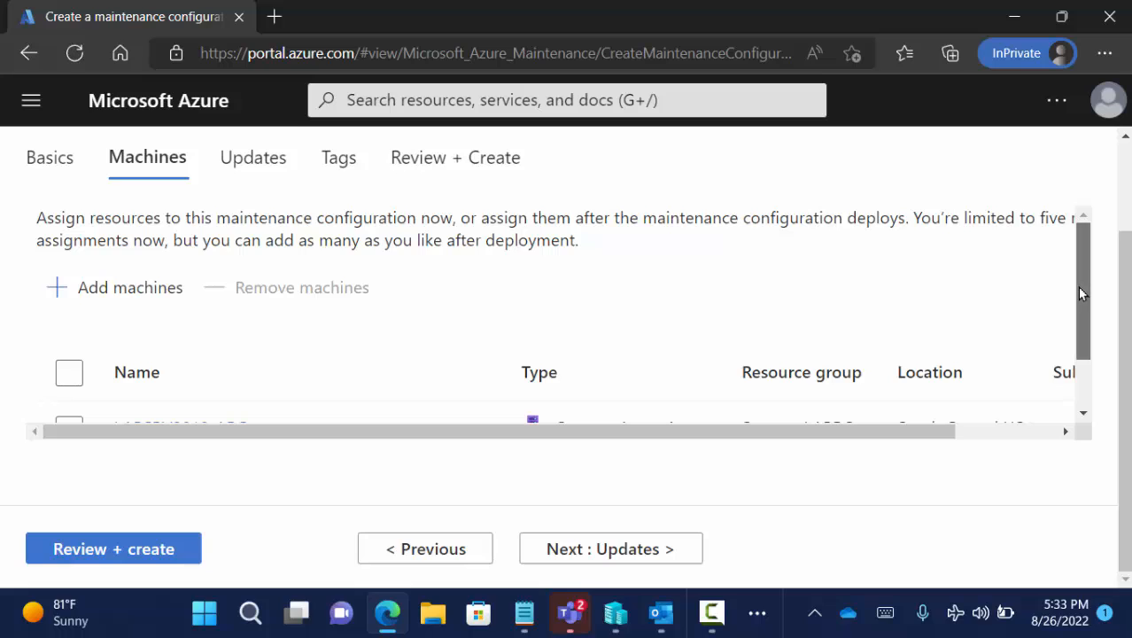
drag(1080, 285, 1087, 329)
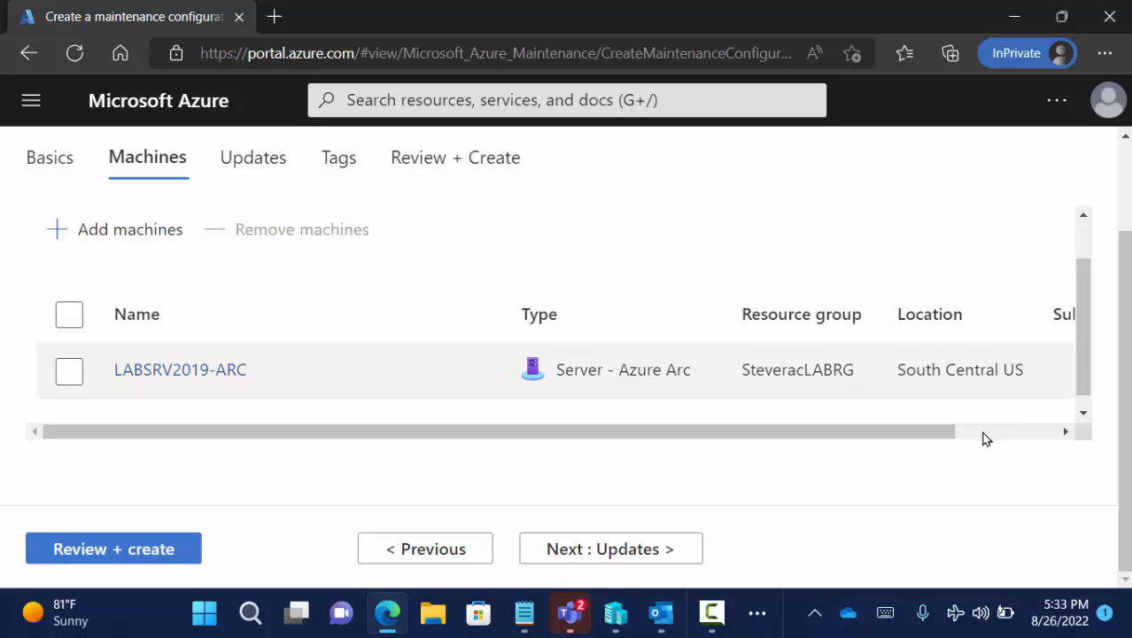
Step: Look at the update classifications included in the maintenance configuration, leaving them as they are
click(626, 551)
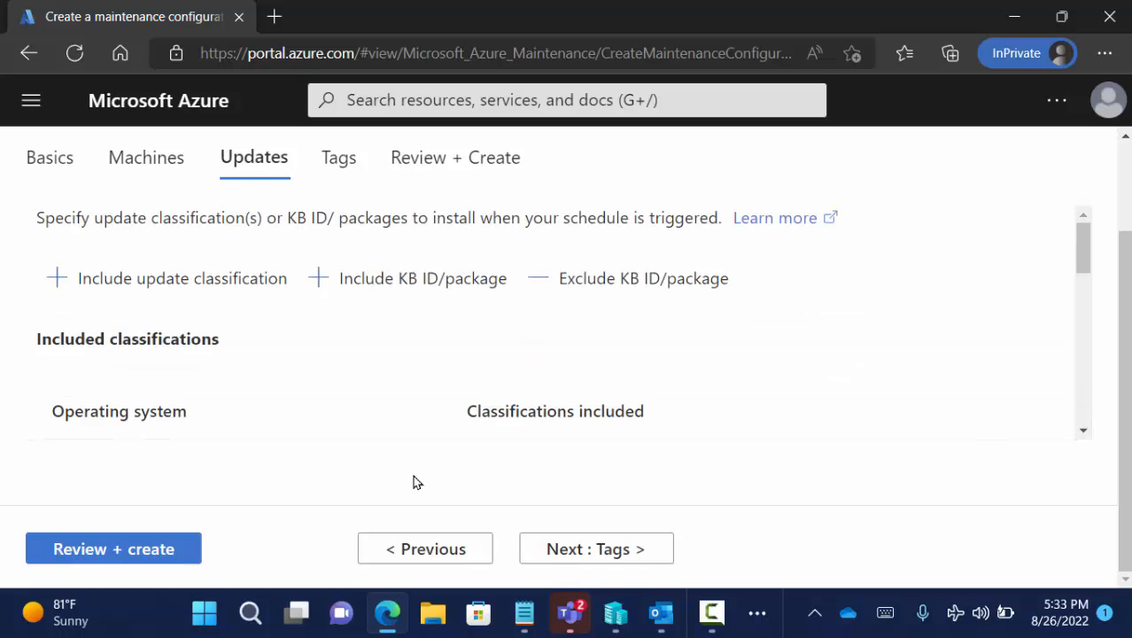
click(185, 302)
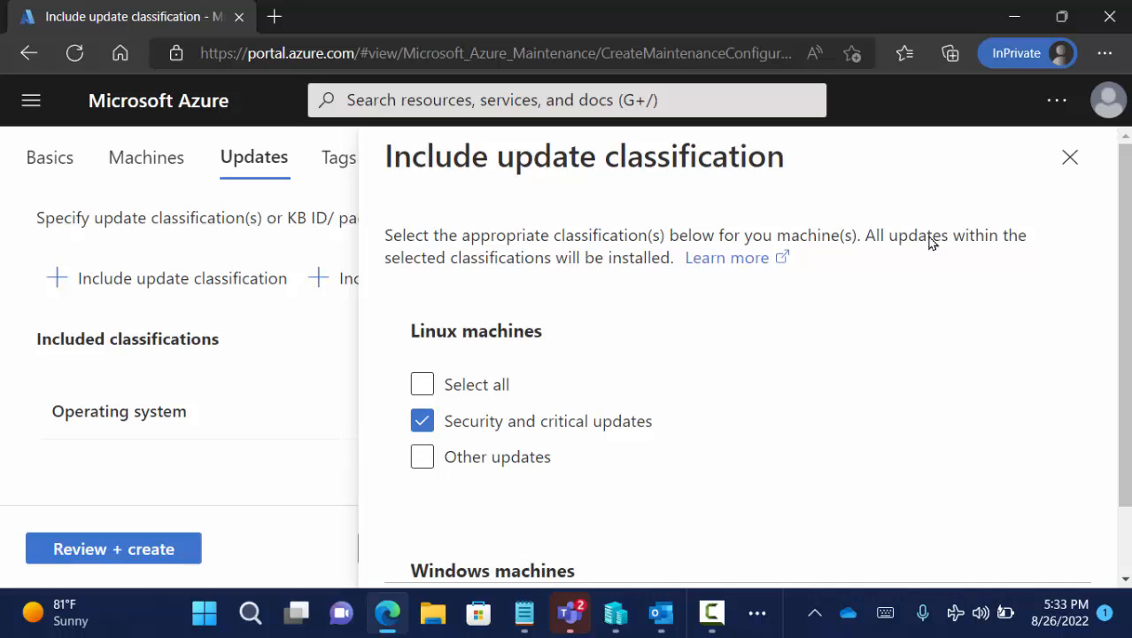
click(1069, 159)
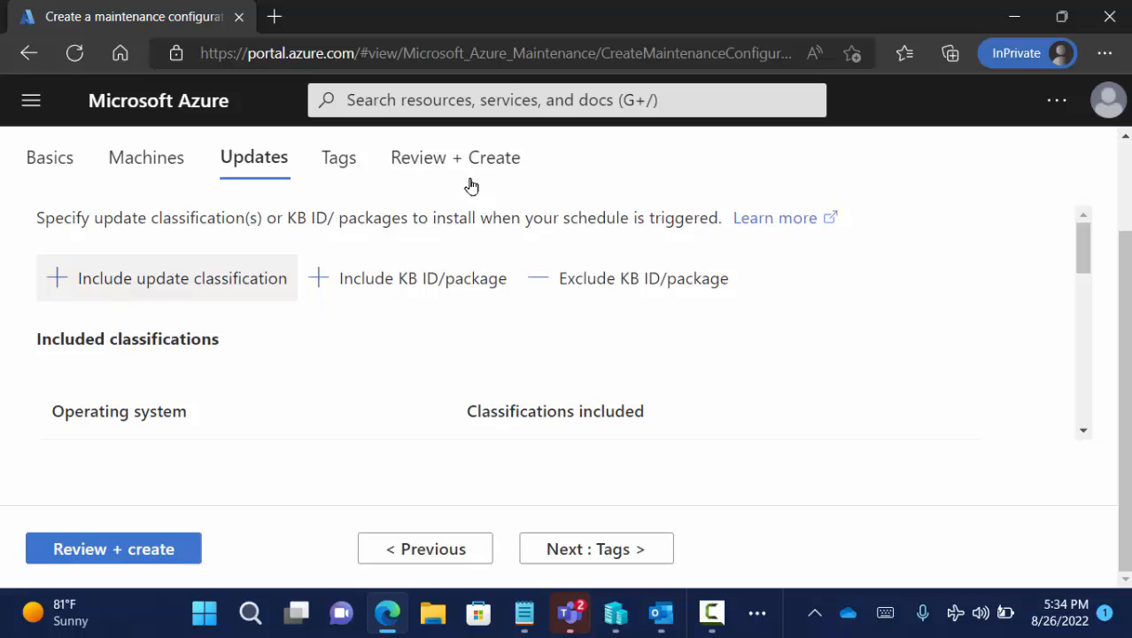
Step: Create the maintenance configuration without adding tags and close its deployment overview
click(595, 542)
click(604, 549)
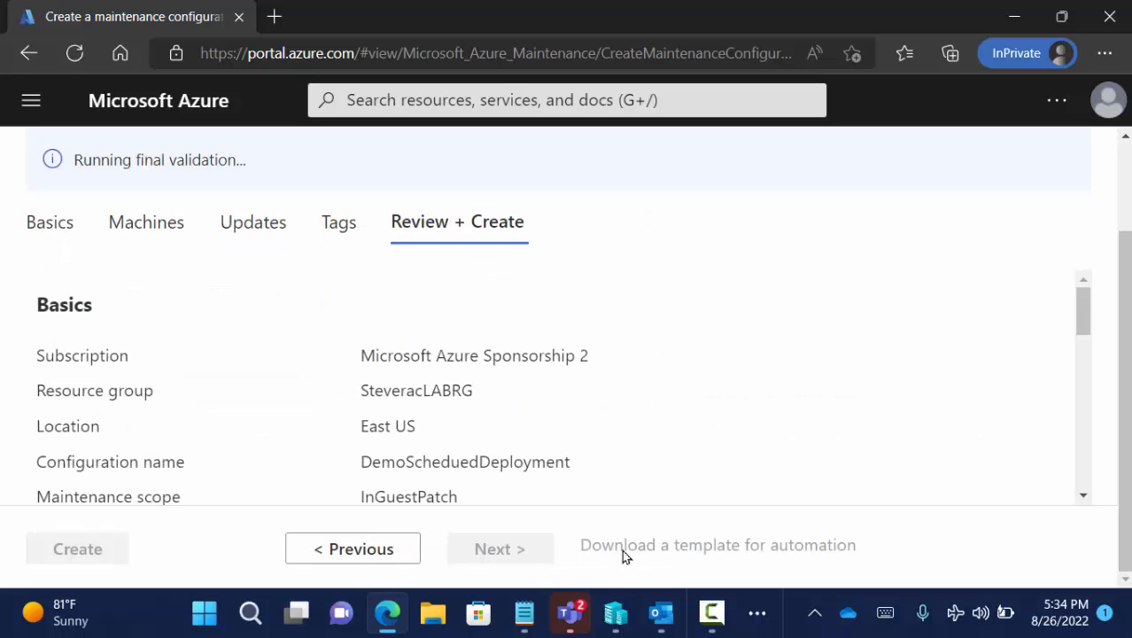
drag(1080, 318, 1083, 515)
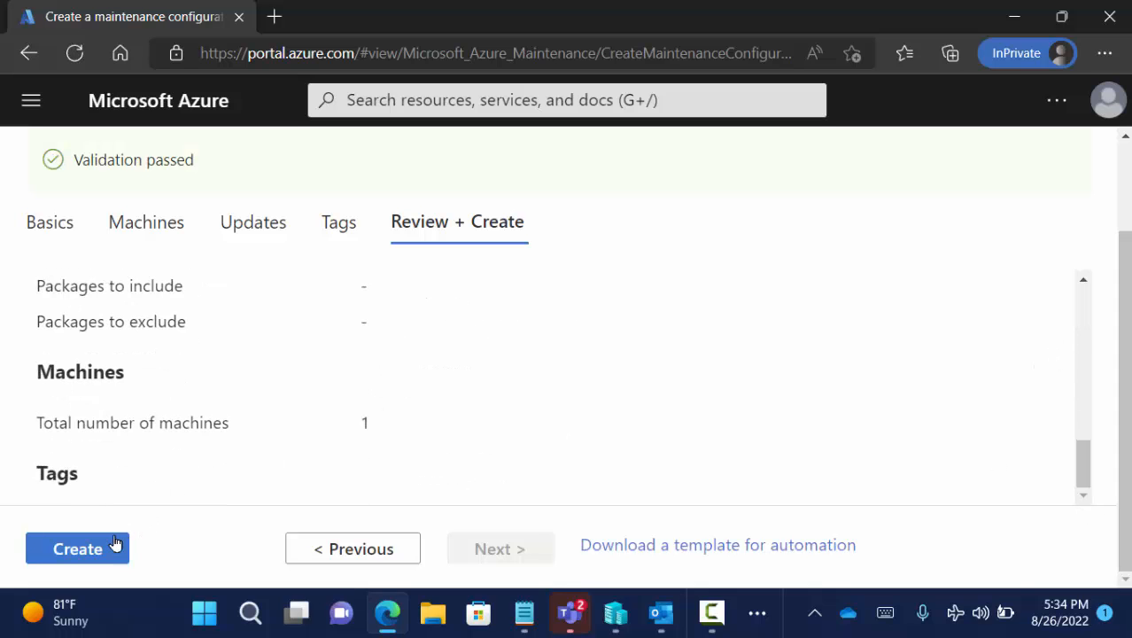
click(101, 549)
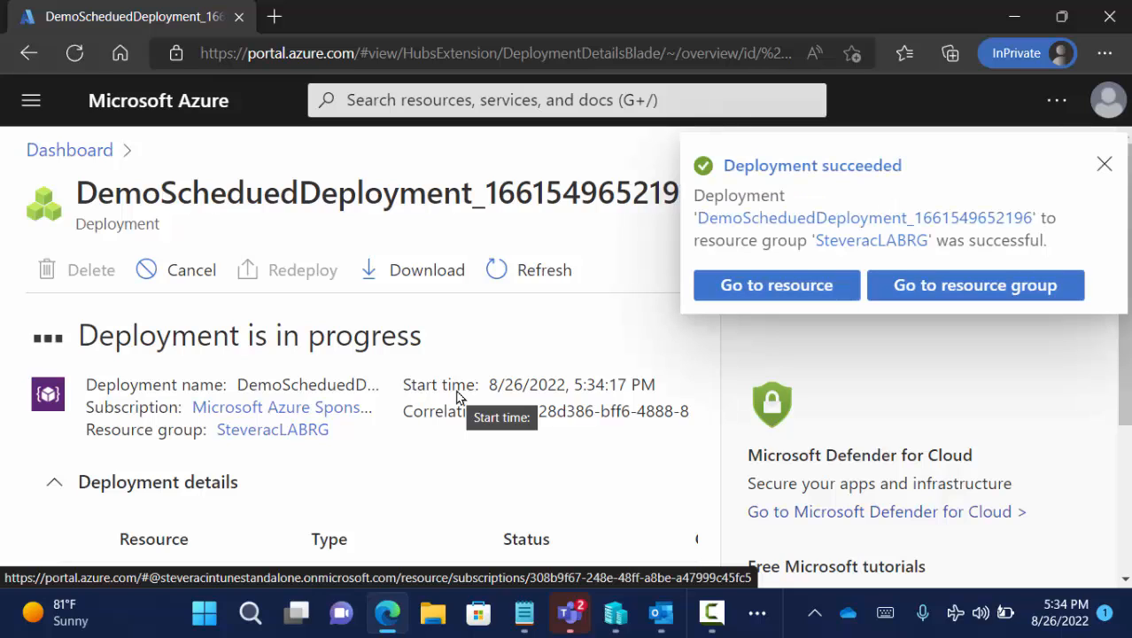
click(1104, 165)
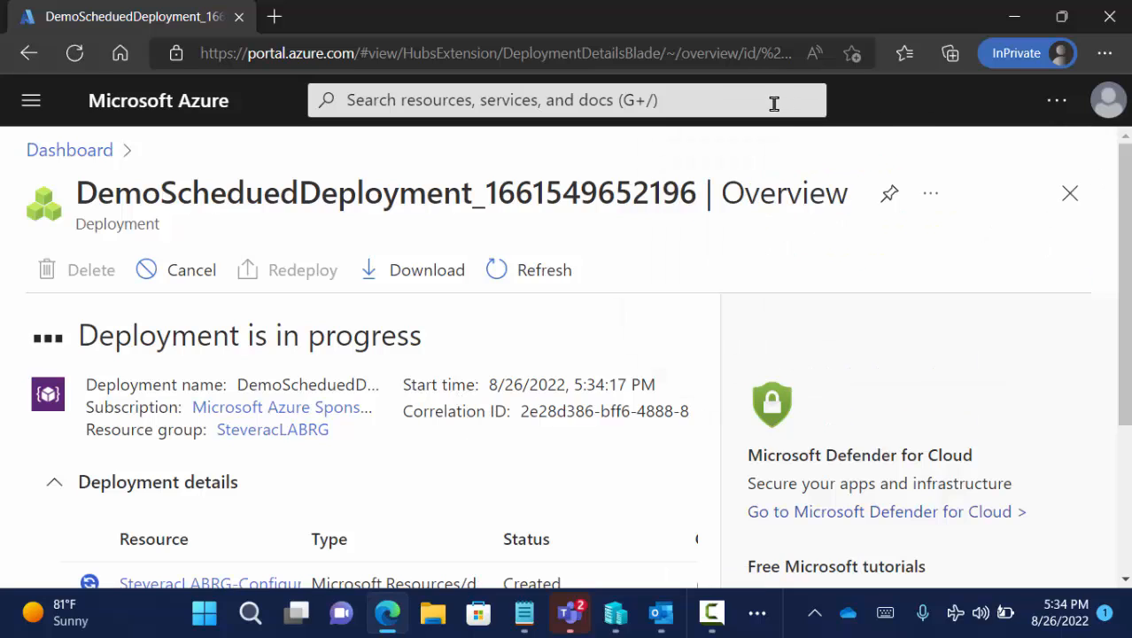
click(1071, 194)
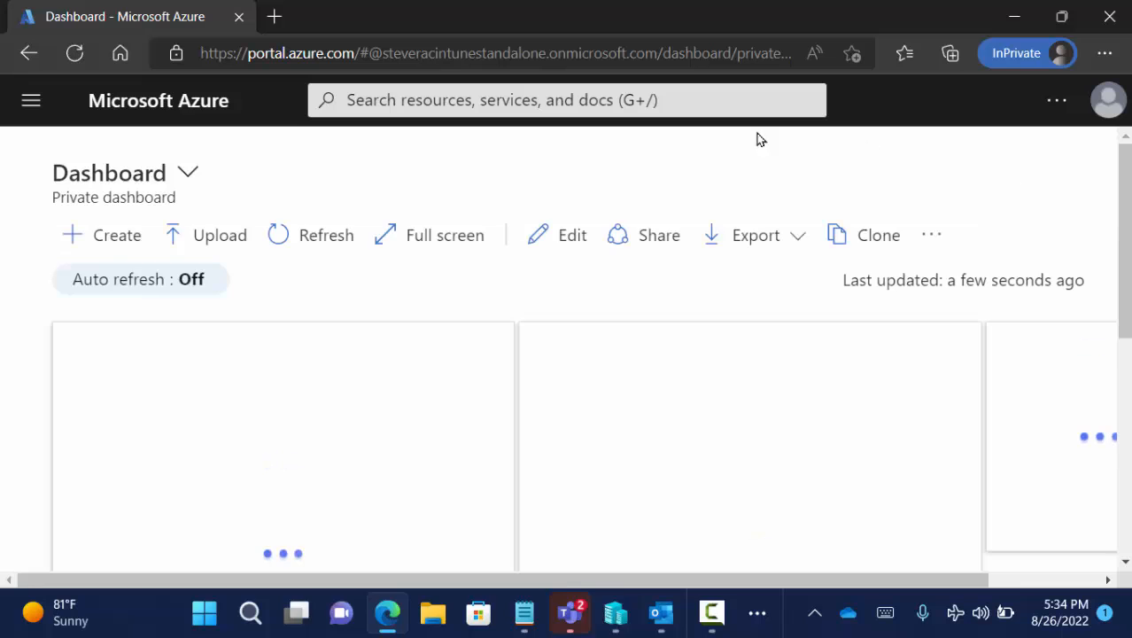
Step: Search for "servers" and open LABSRV2019-ARC from the Azure Arc servers
click(705, 96)
text(s)
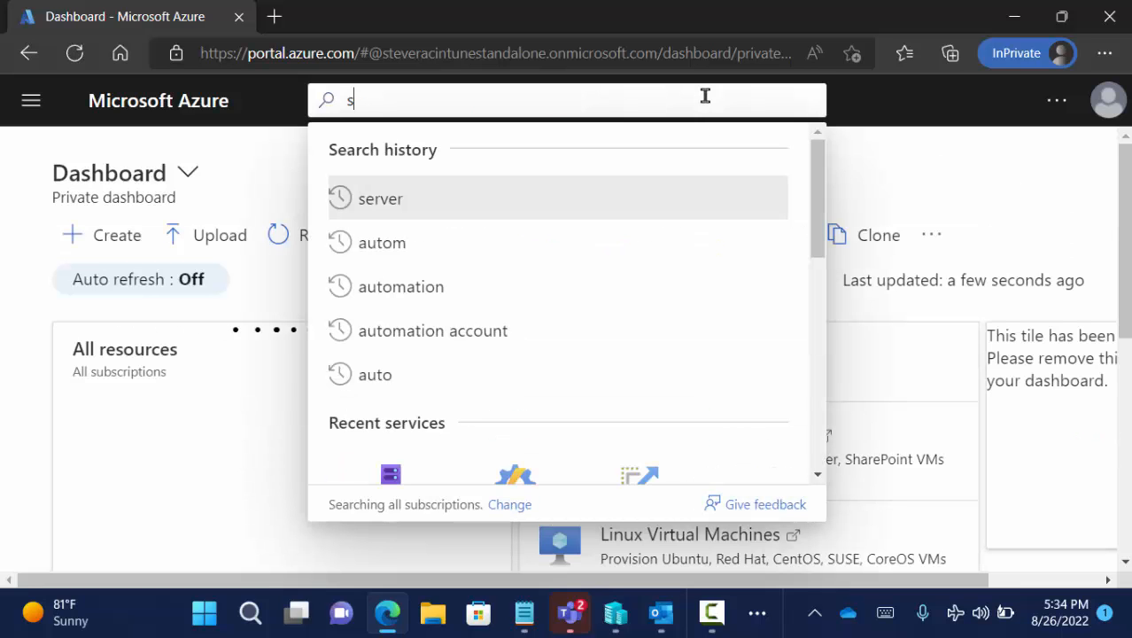
text(ervers)
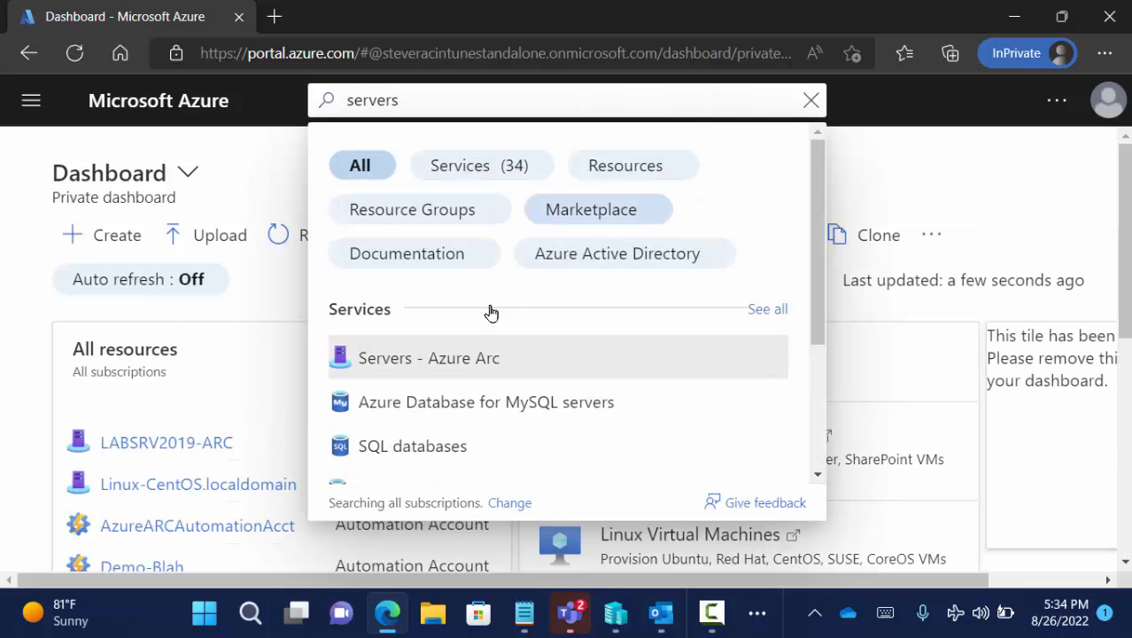
click(452, 359)
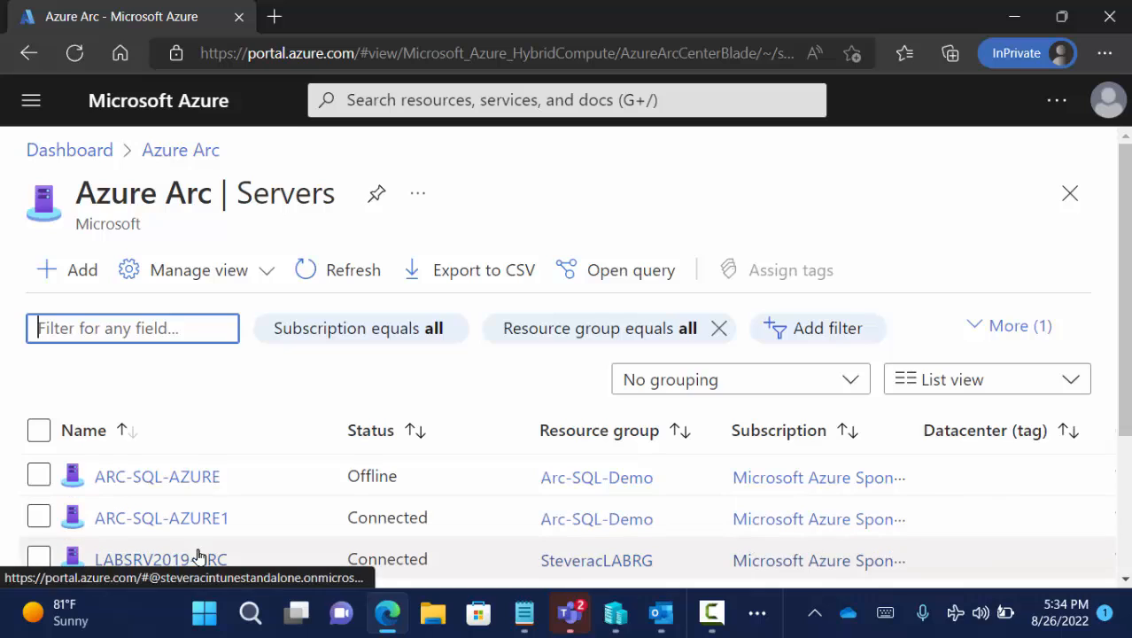
click(198, 558)
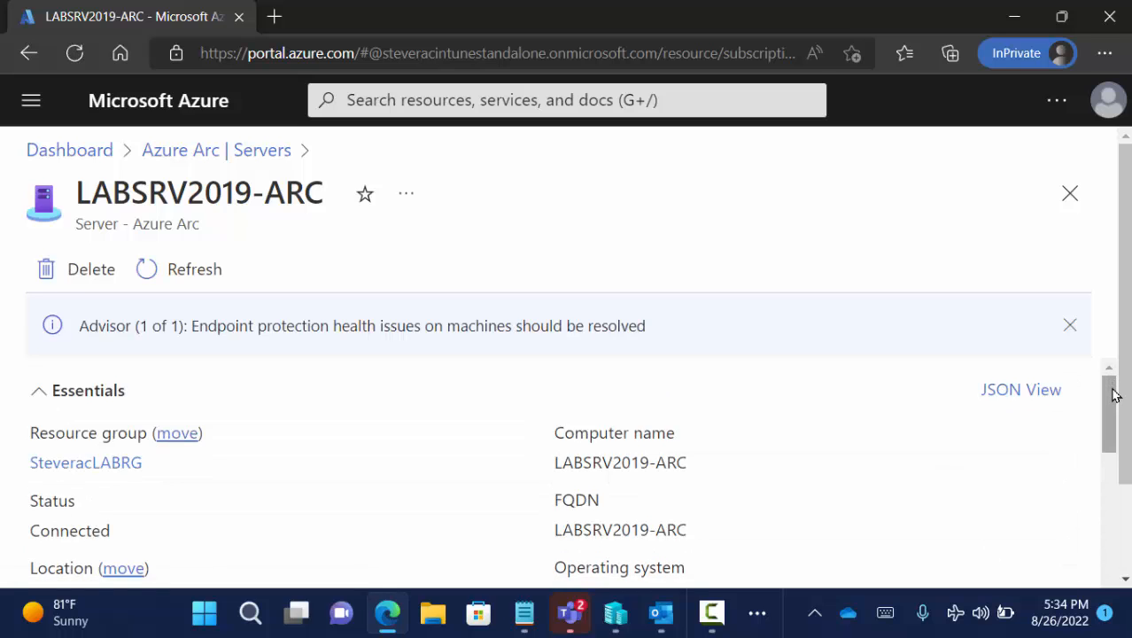
Step: Open the server's update management capability and go to its update settings
drag(1115, 395, 1104, 523)
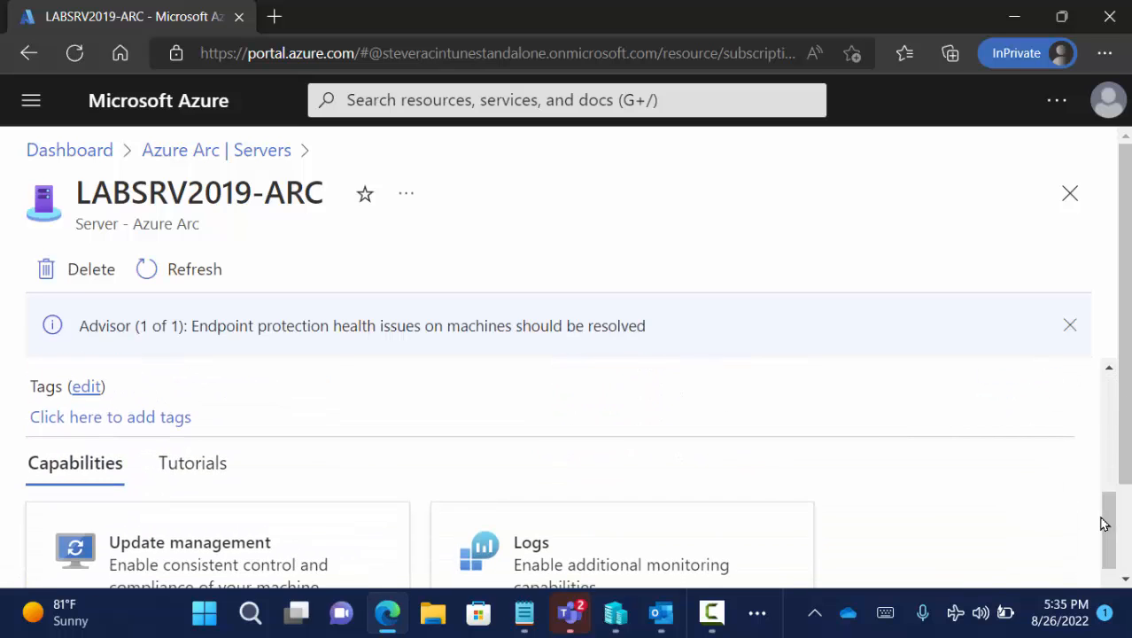
click(249, 543)
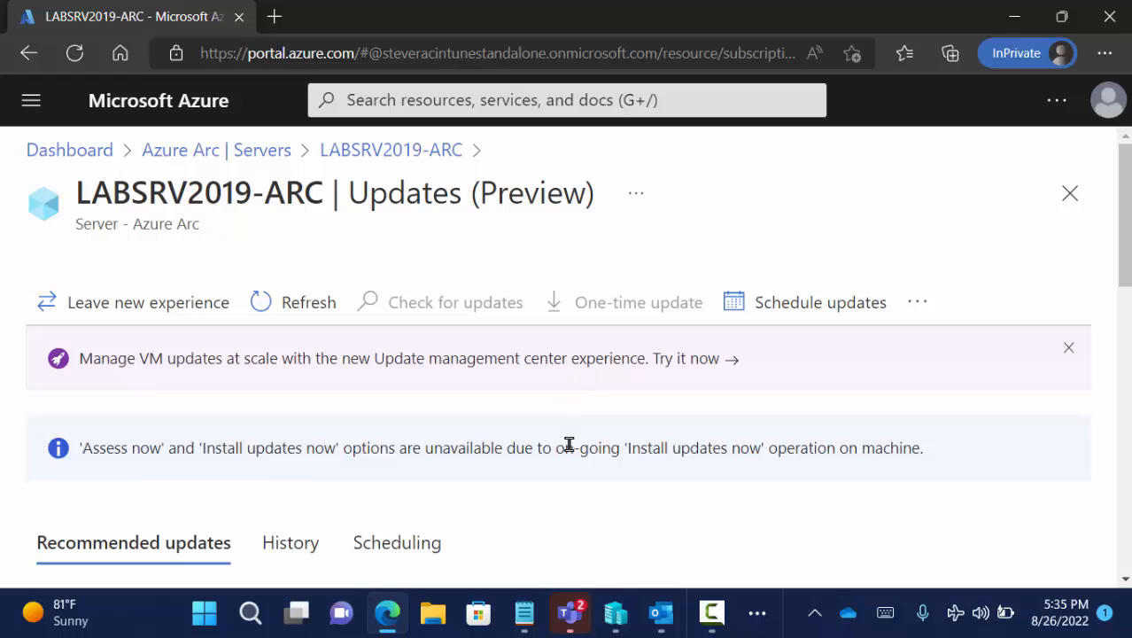
click(918, 309)
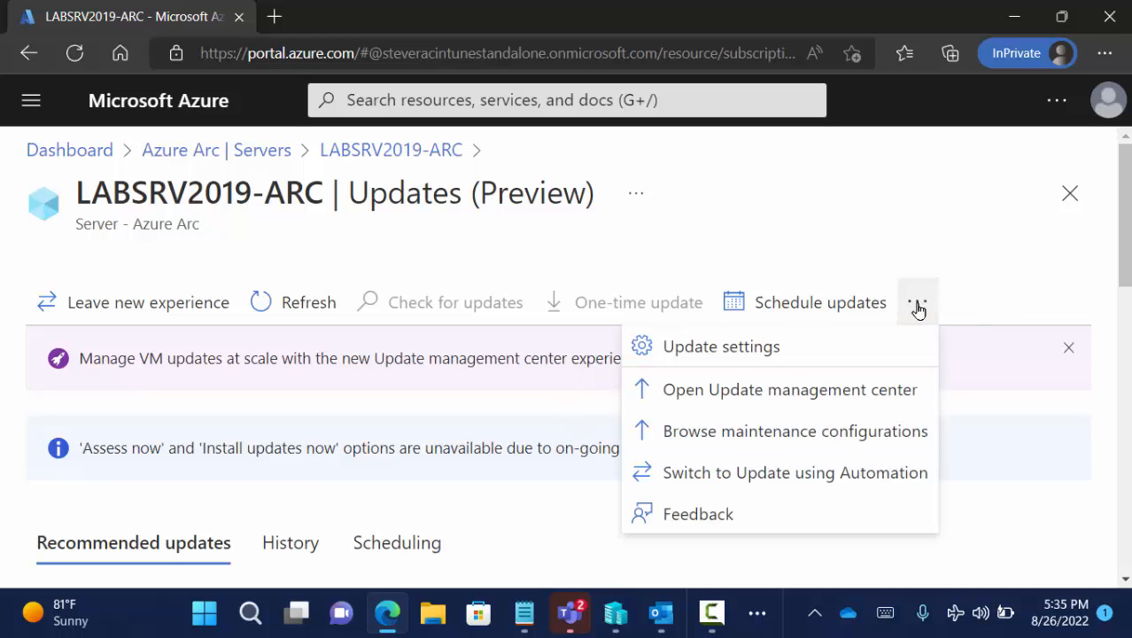
click(785, 352)
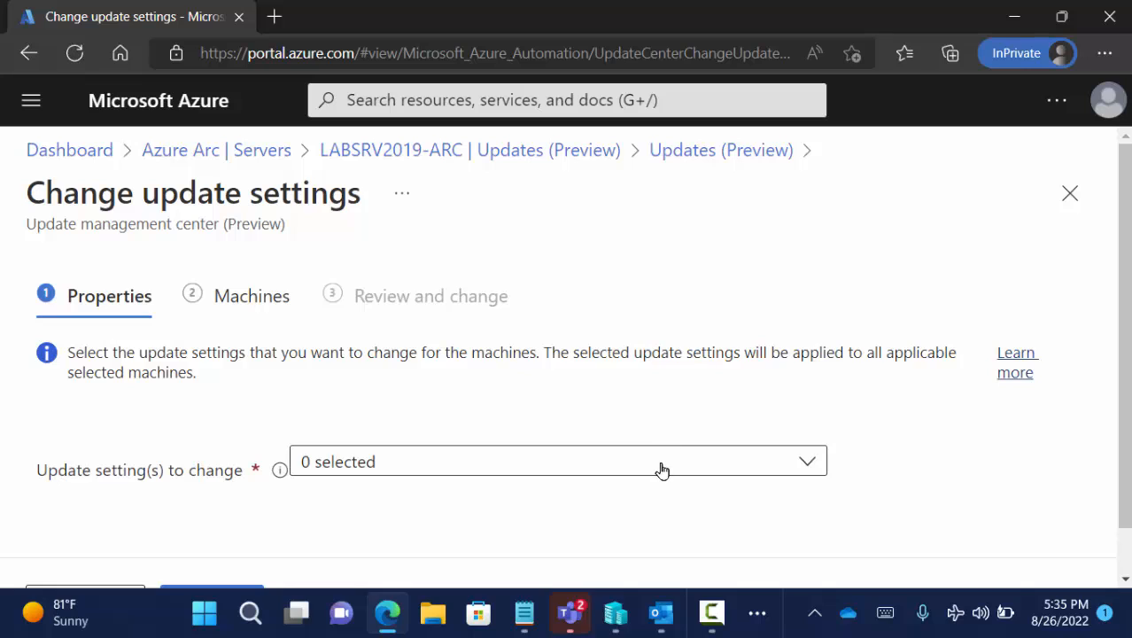
Step: Choose all the update settings to change: Periodic assessment, Hotpatch and Patch orchestration
click(662, 466)
click(357, 377)
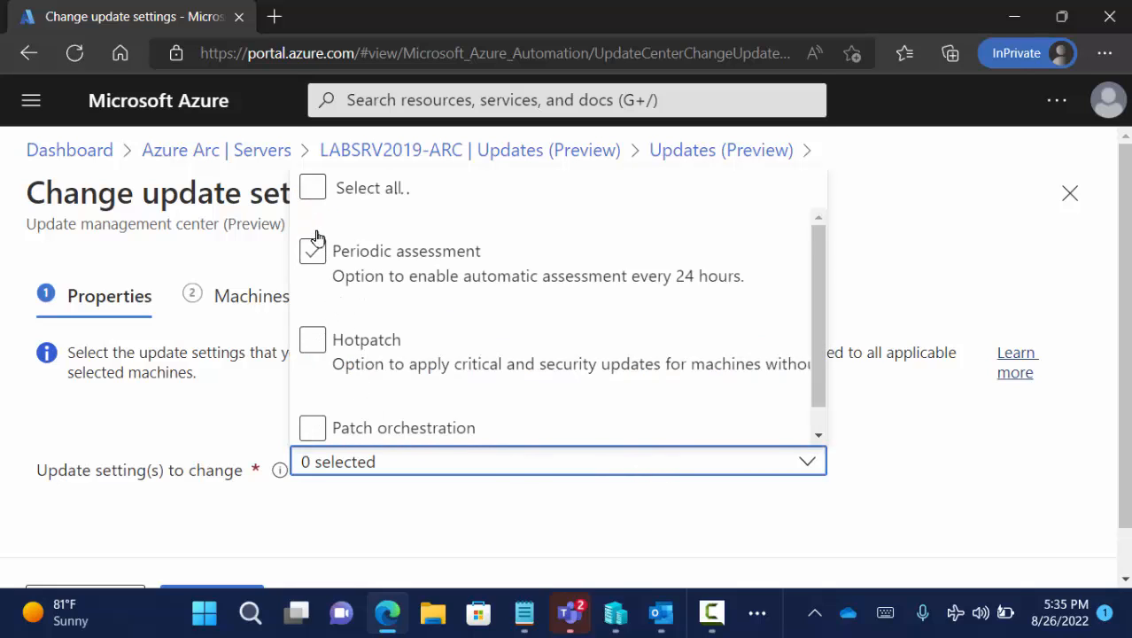
click(316, 186)
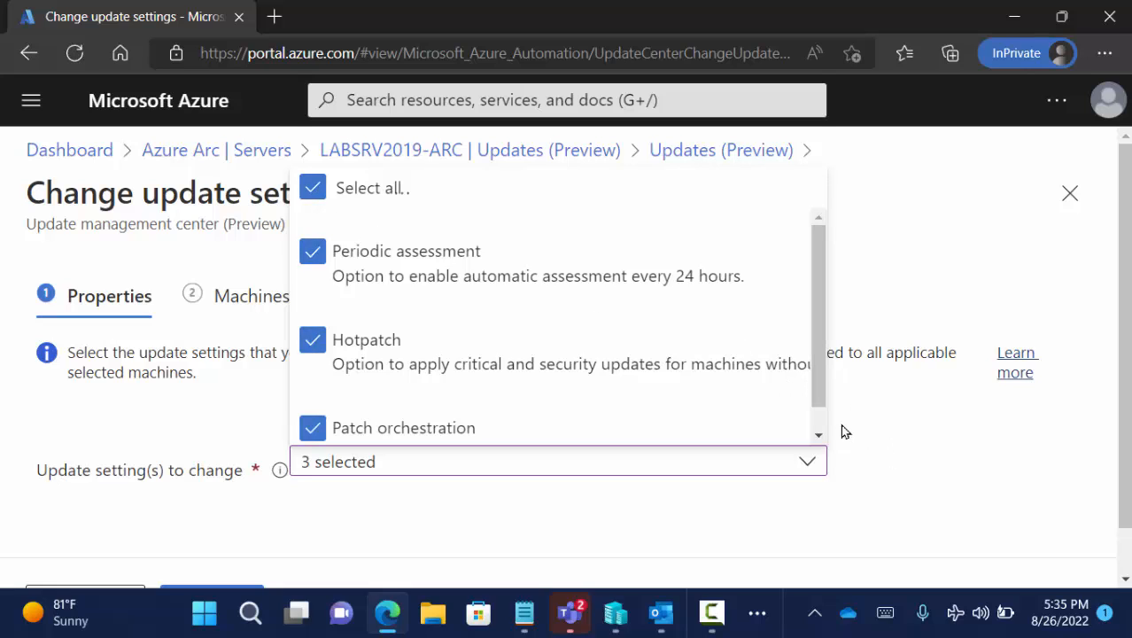
click(851, 525)
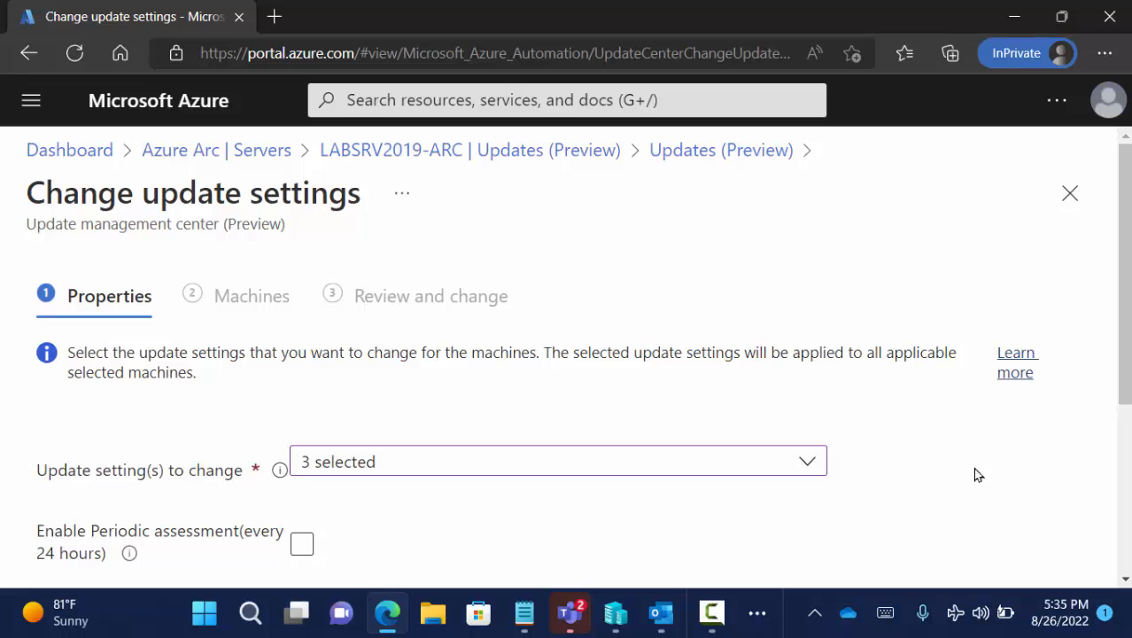
scroll(1129, 335, down, 3)
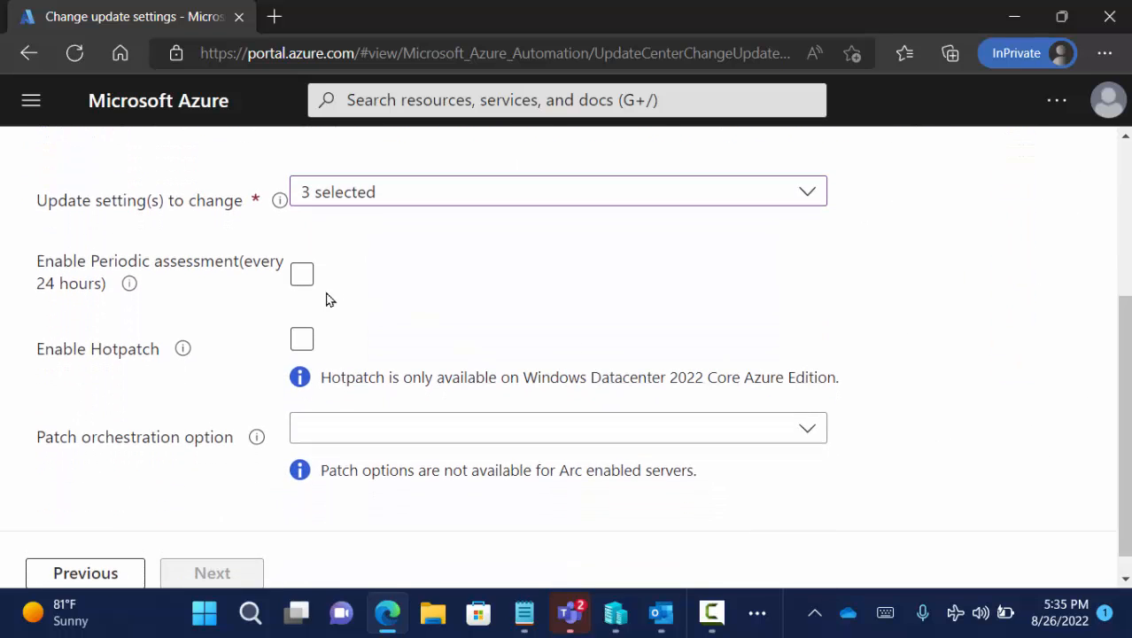
Step: Enable periodic assessment every 24 hours and read the explanations of periodic assessment, hotpatch and patch orchestration
click(303, 278)
click(302, 277)
mouse_move(135, 289)
mouse_move(185, 351)
mouse_move(254, 439)
Step: Limit the update settings to change to Periodic assessment only
click(809, 198)
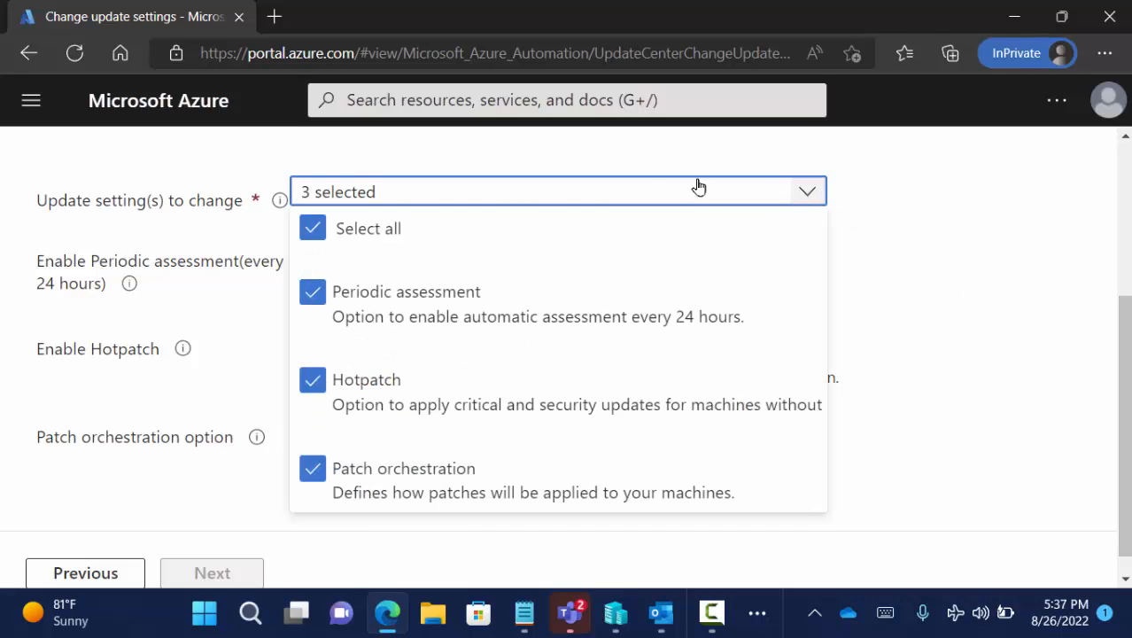
click(311, 231)
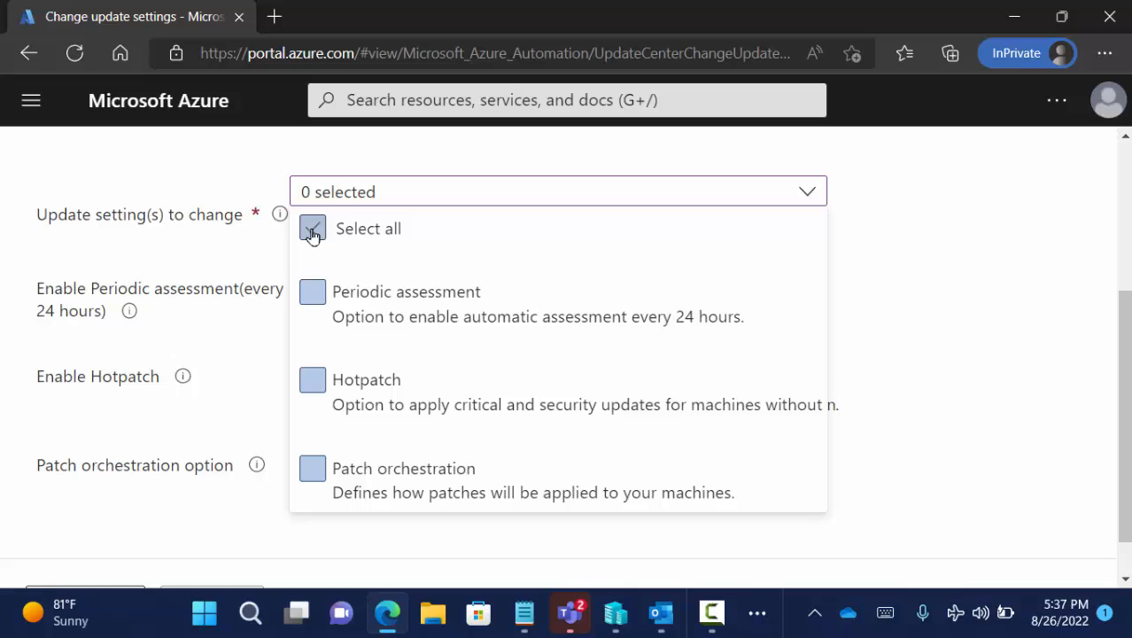
click(316, 293)
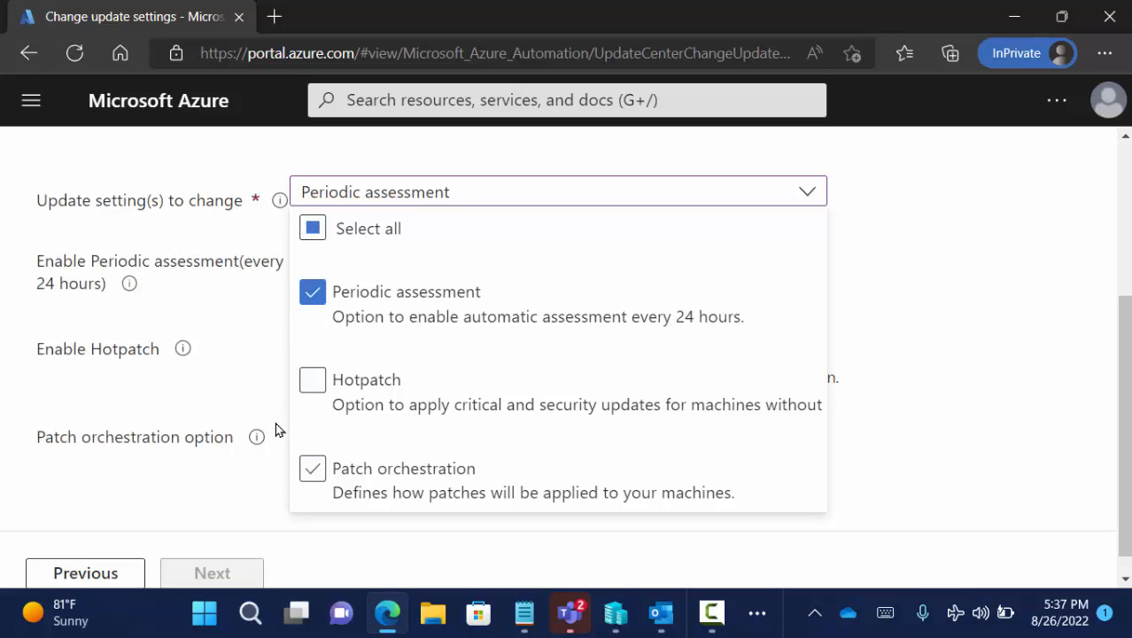
click(234, 320)
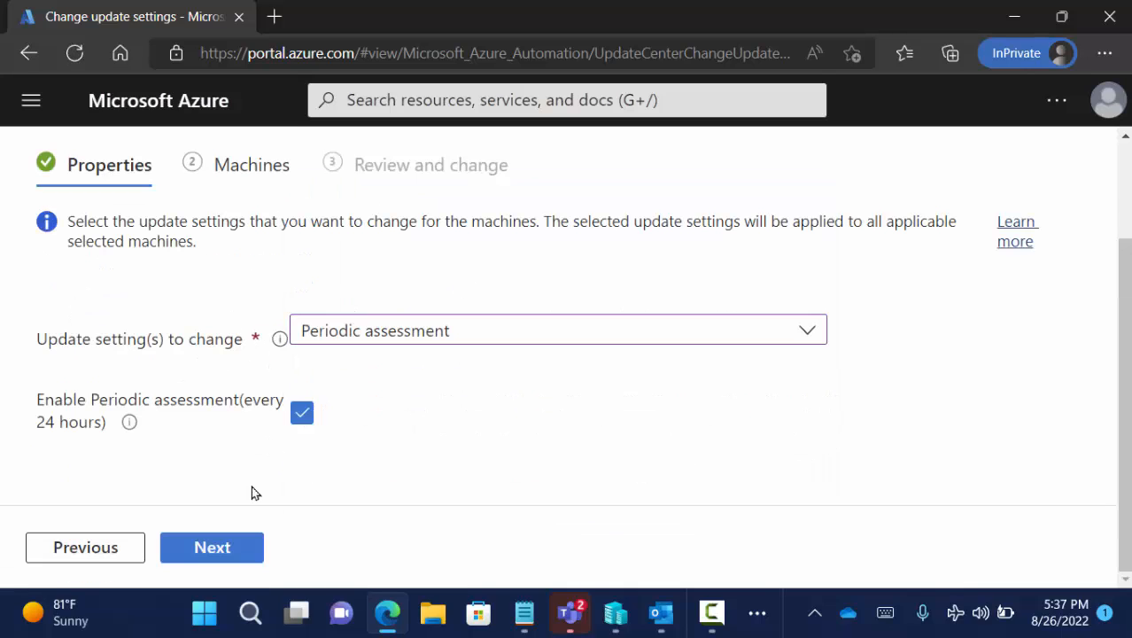
Step: Add the Arc-enabled server Linux-CentOS.localdomain to the machines whose update settings are being changed
click(237, 547)
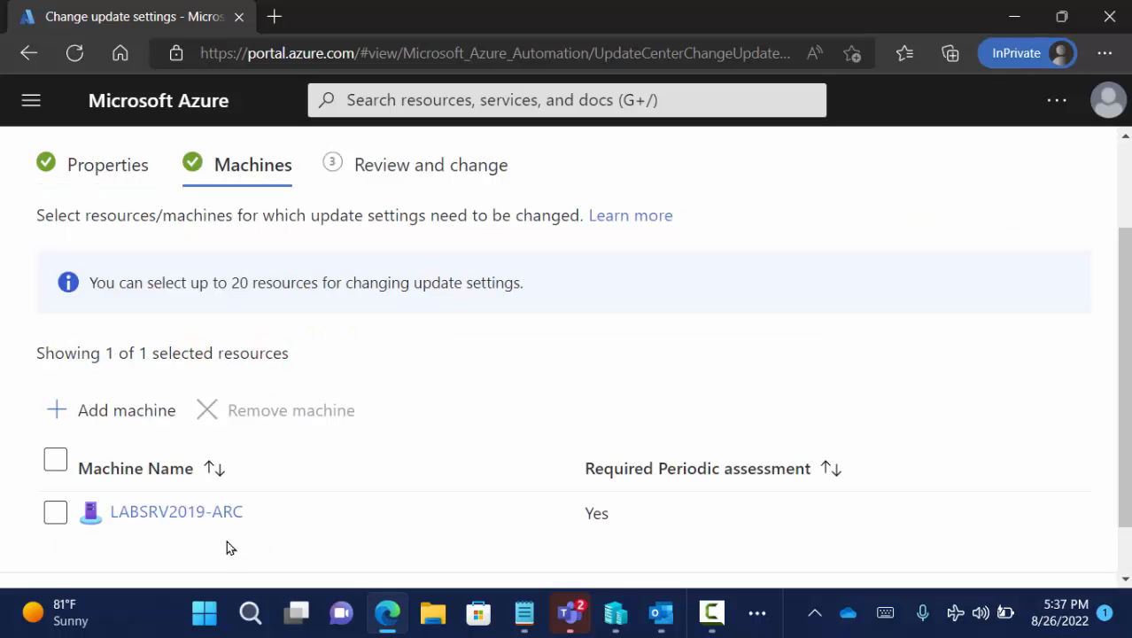
click(106, 415)
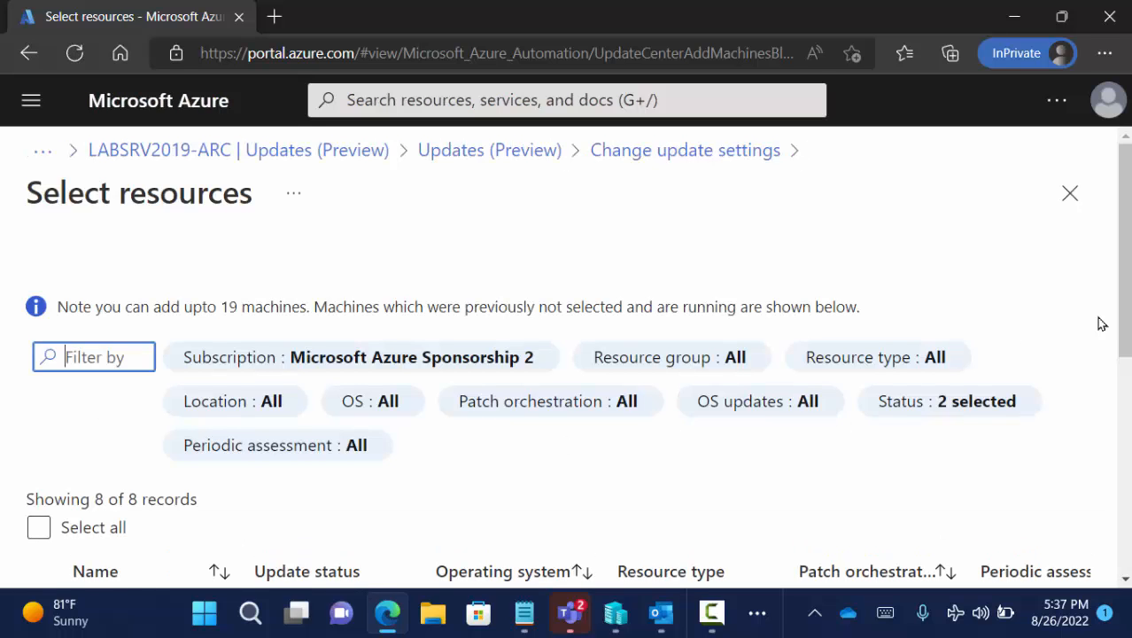
drag(1127, 323, 1129, 478)
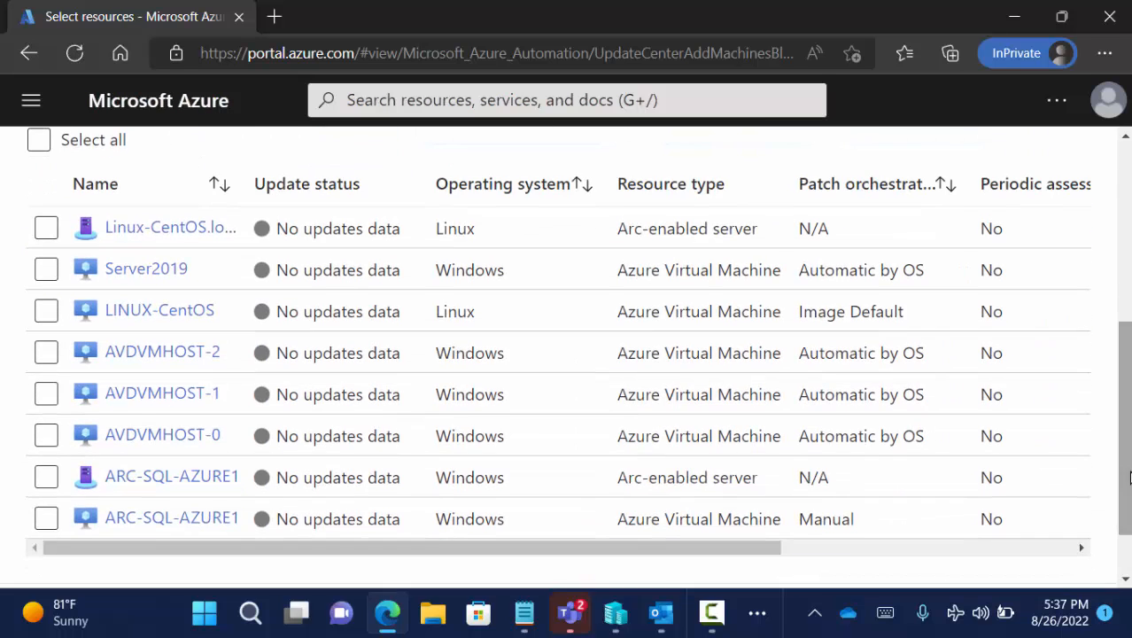
click(46, 229)
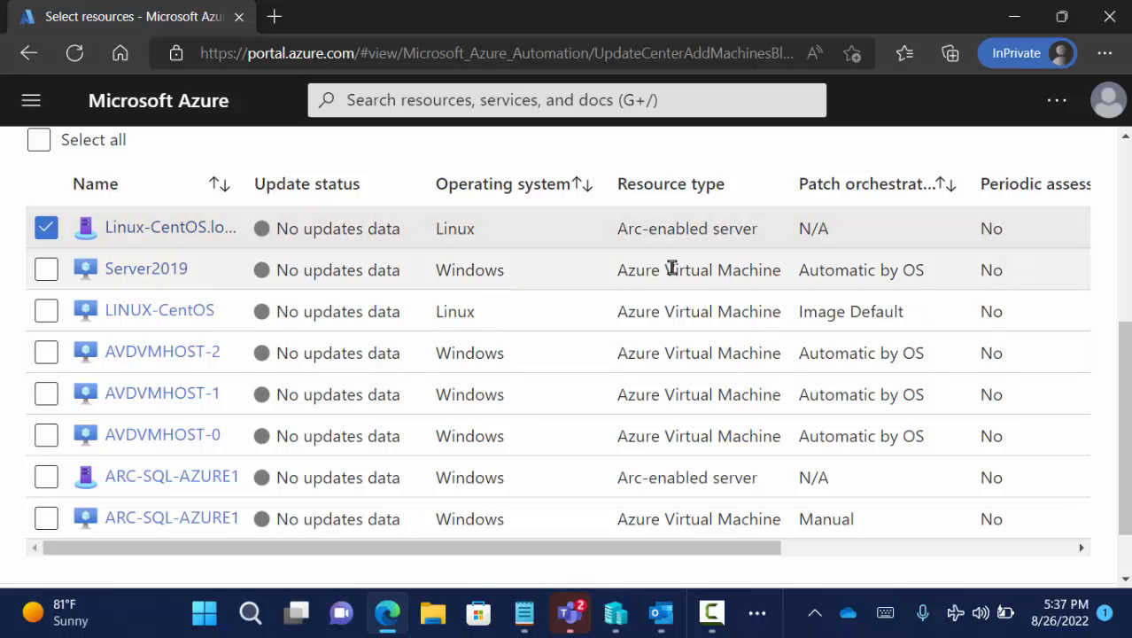
drag(1128, 443, 1128, 480)
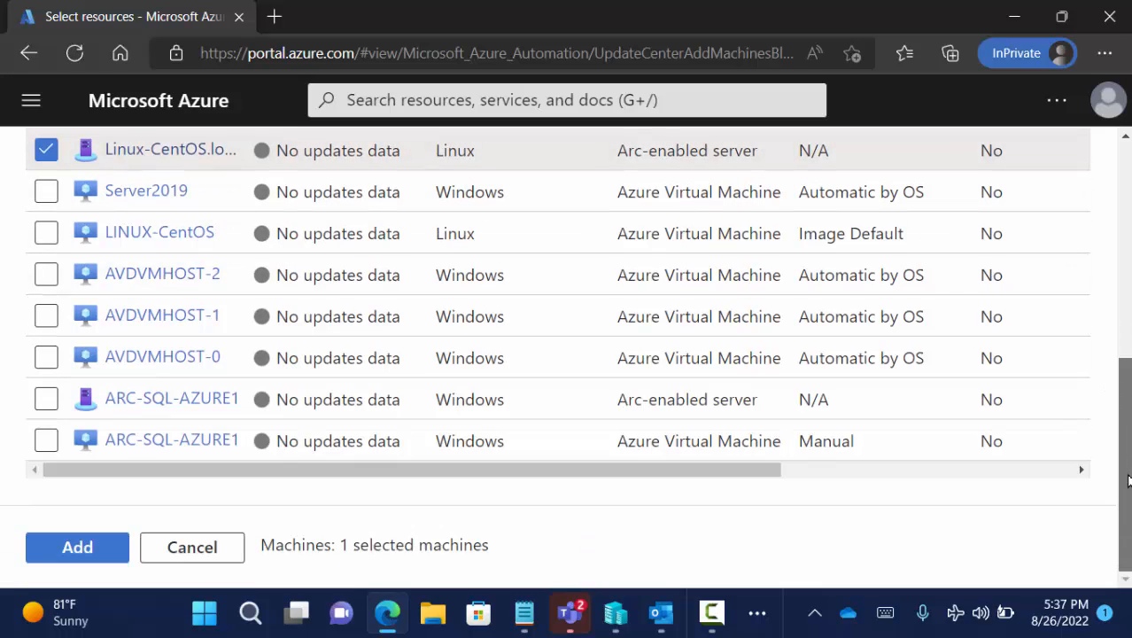
click(106, 548)
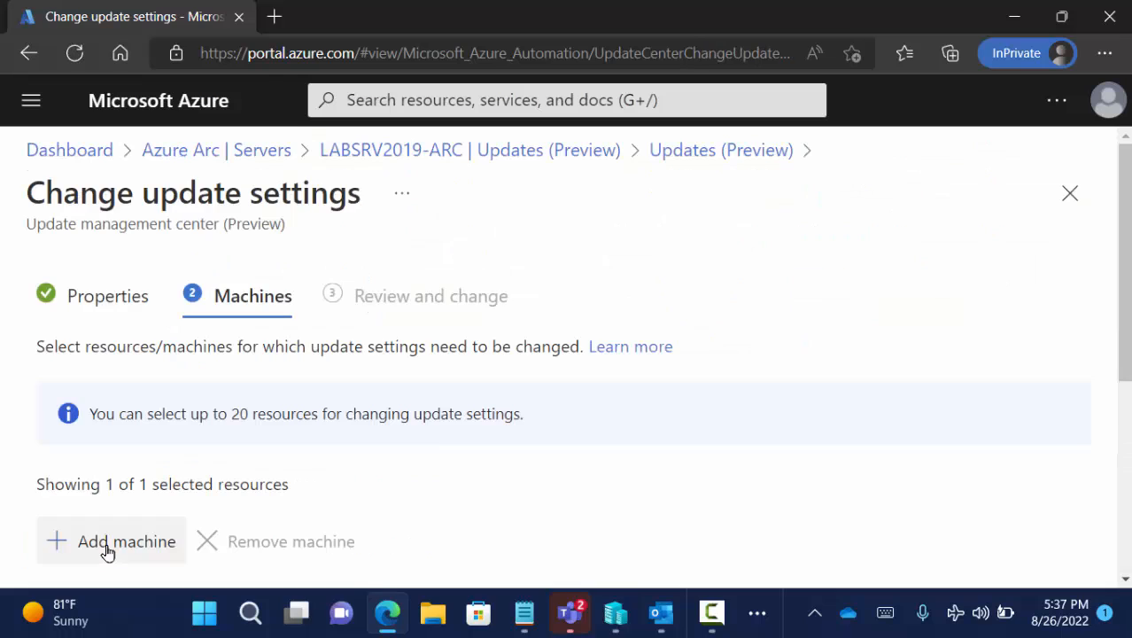
Step: Review the periodic assessment change for both selected machines and submit it
drag(1122, 356, 1123, 507)
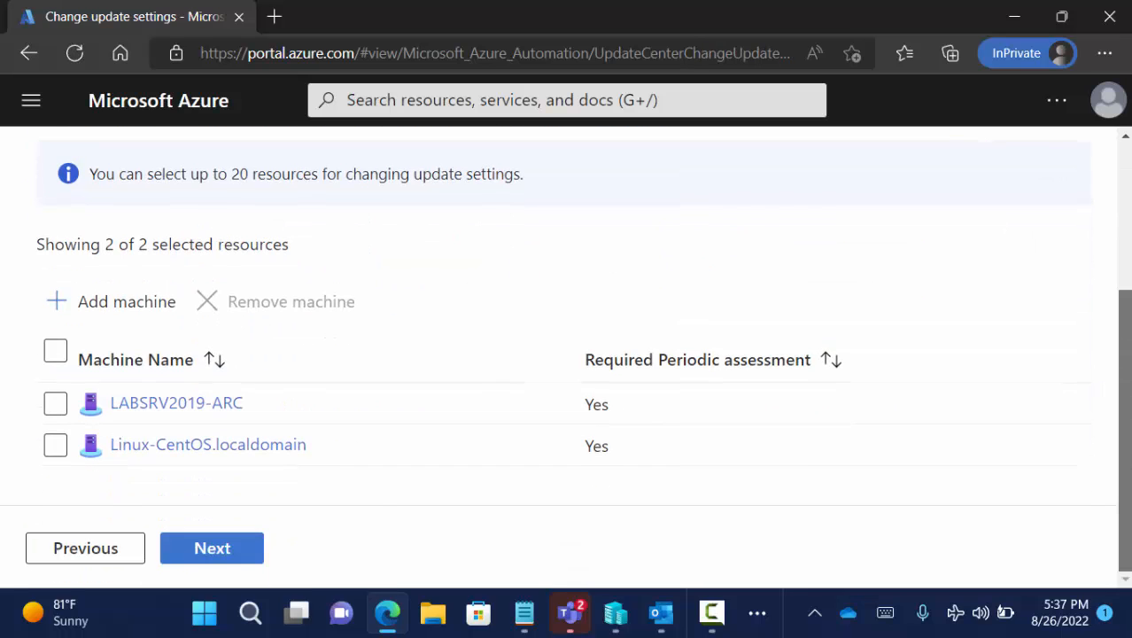
click(246, 556)
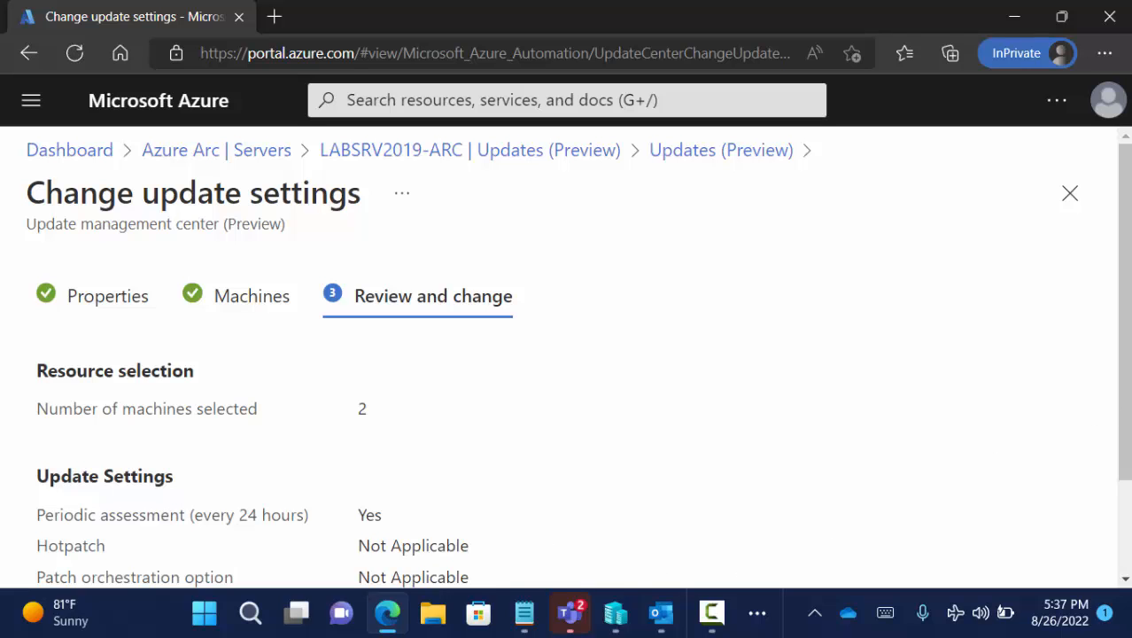
drag(1127, 405, 1127, 497)
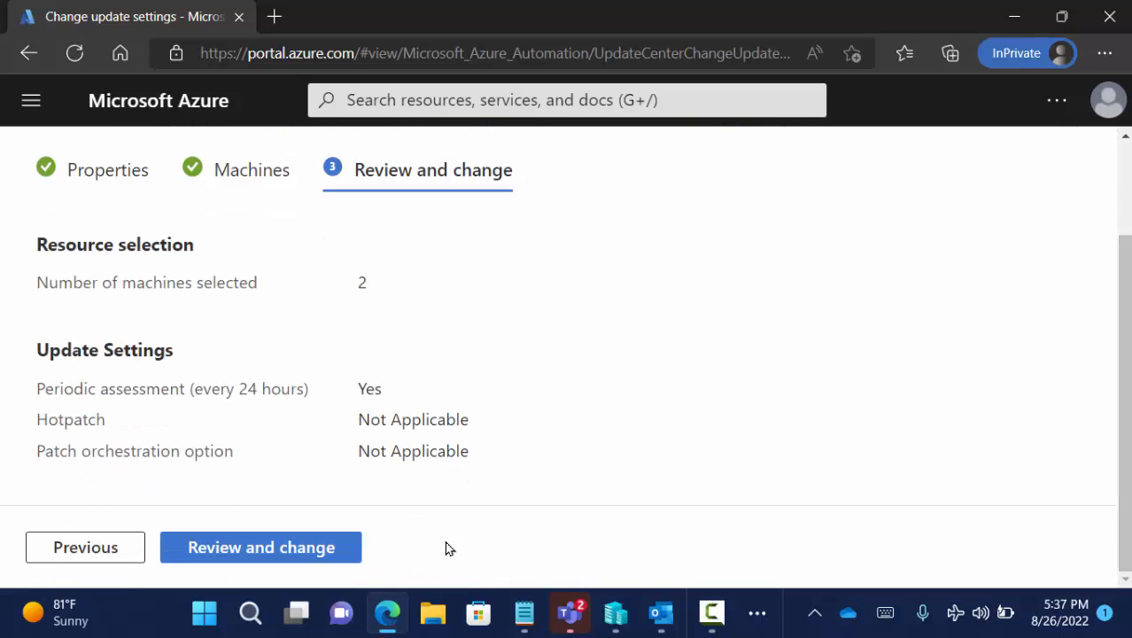
click(306, 549)
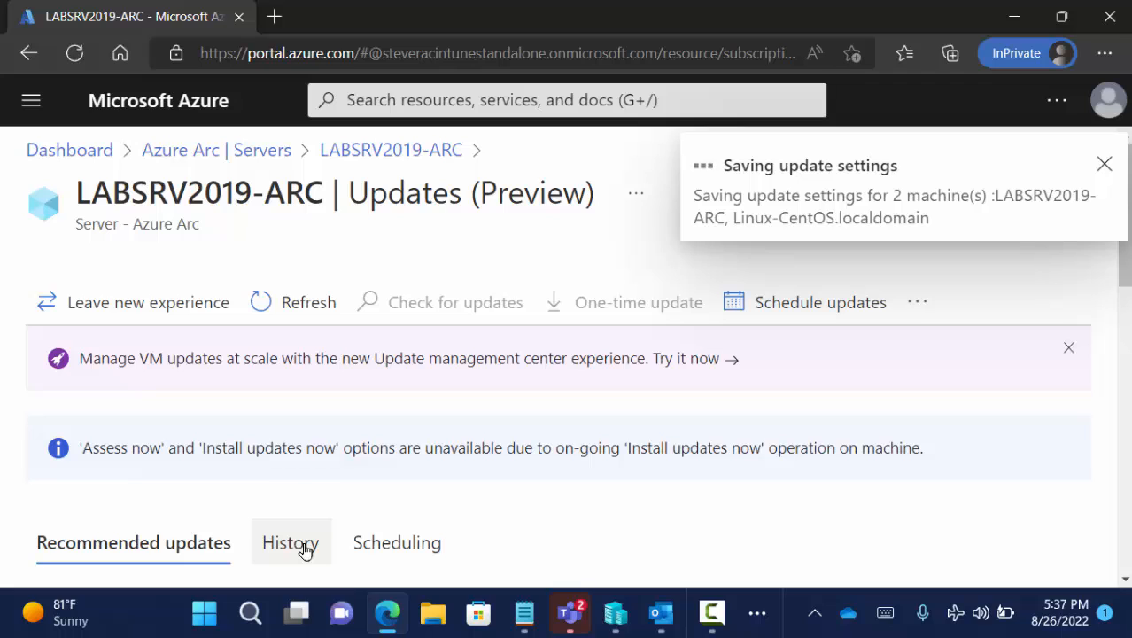
Step: Browse the maintenance configurations and look through the details and management options of Demoscheduledconfiguration
click(918, 305)
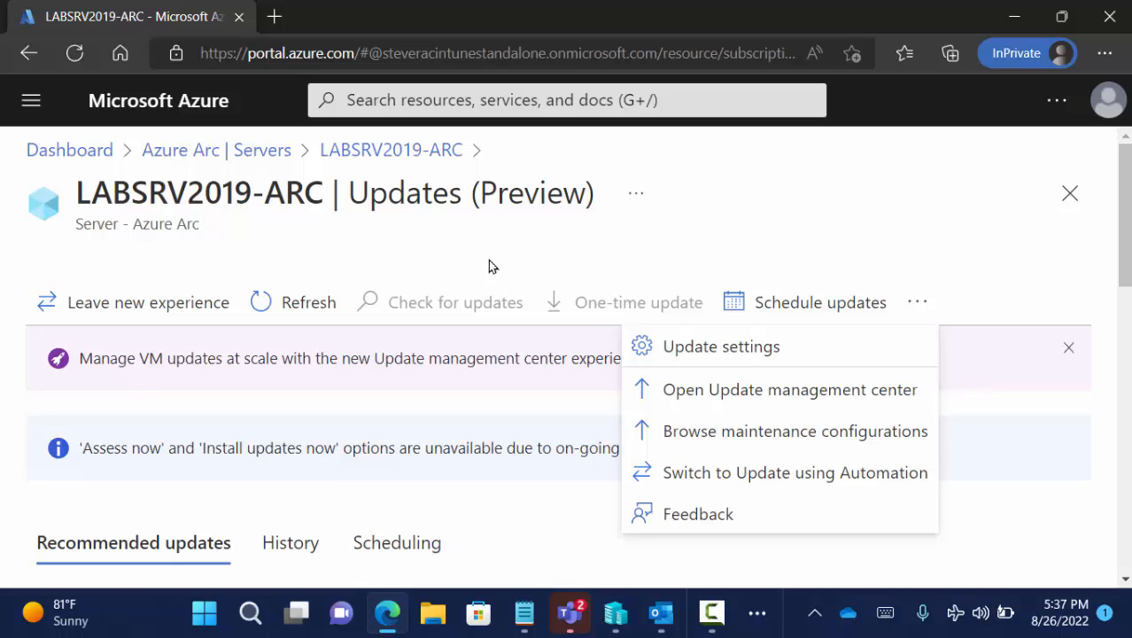
click(731, 437)
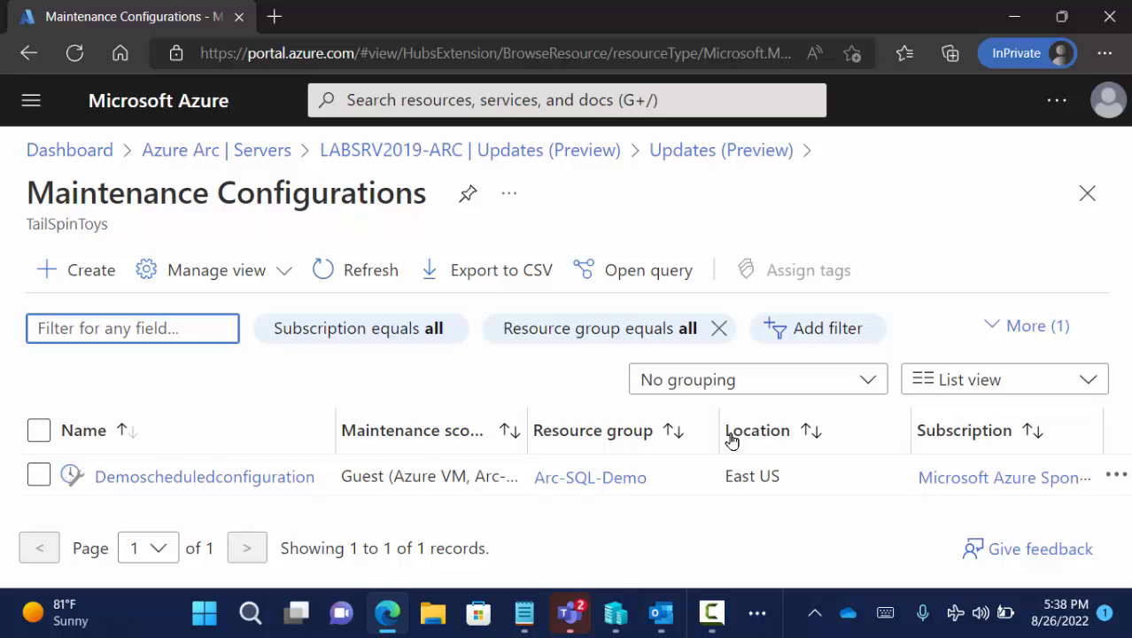
click(959, 196)
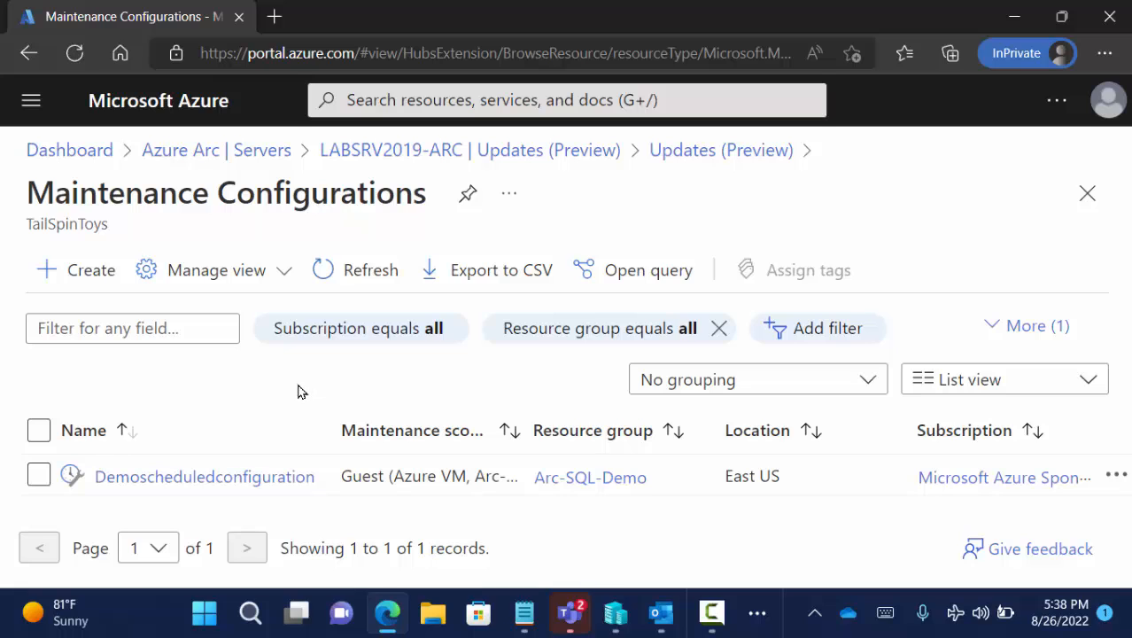
click(258, 490)
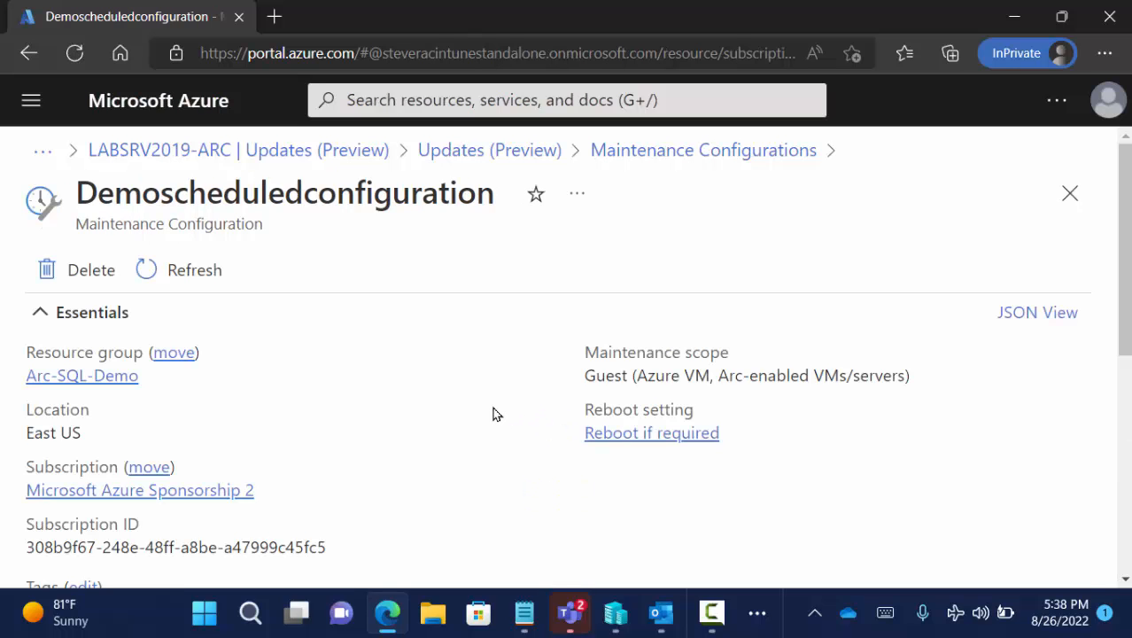
scroll(496, 414, down, 3)
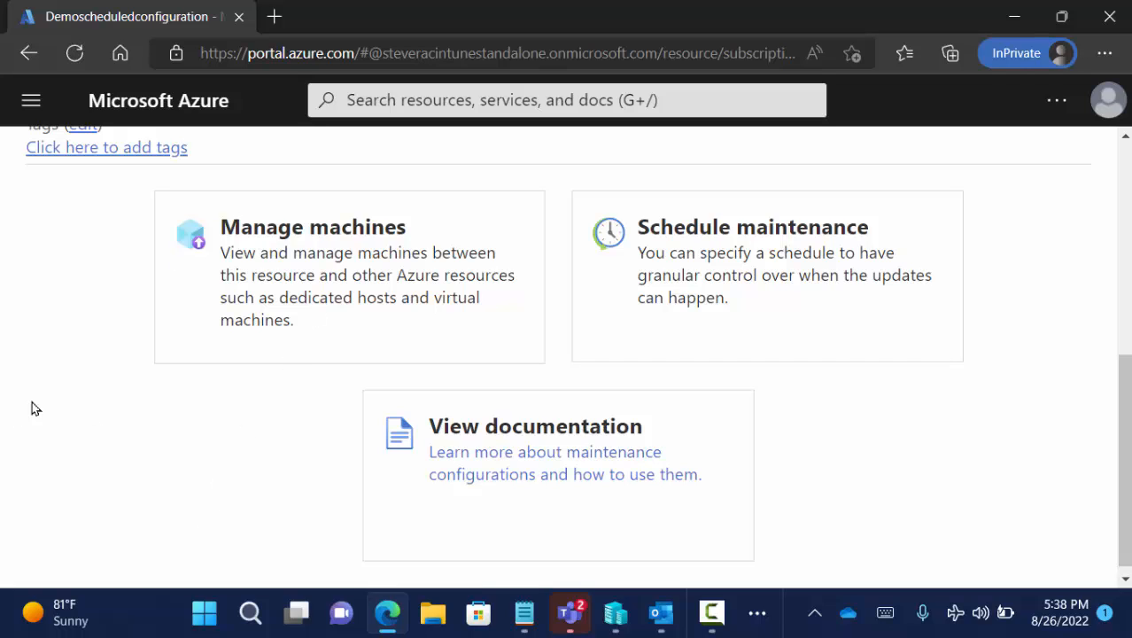
scroll(50, 400, up, 5)
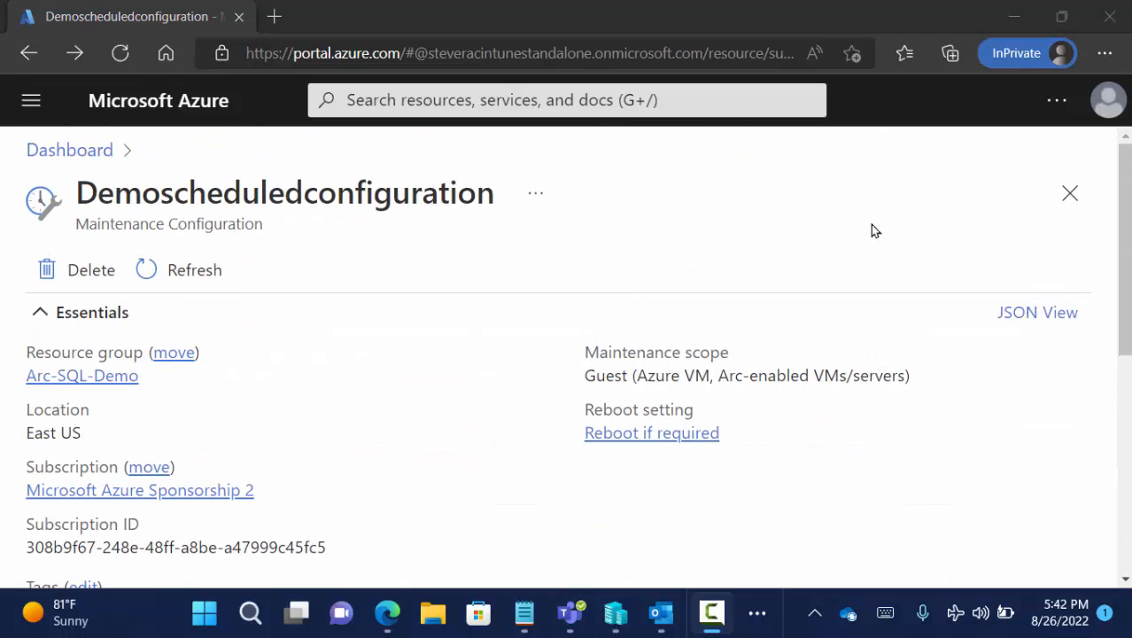
Step: Leave the maintenance configuration, search the portal for "server" and open LABSRV2019-ARC from the Azure Arc servers
click(1067, 194)
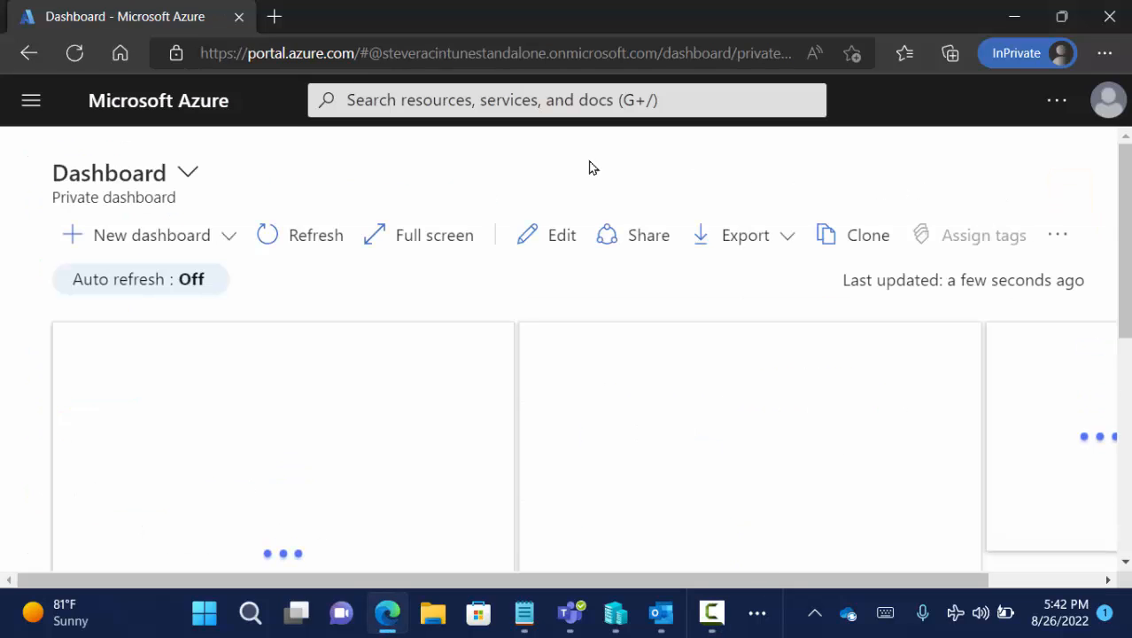
click(549, 99)
text(server)
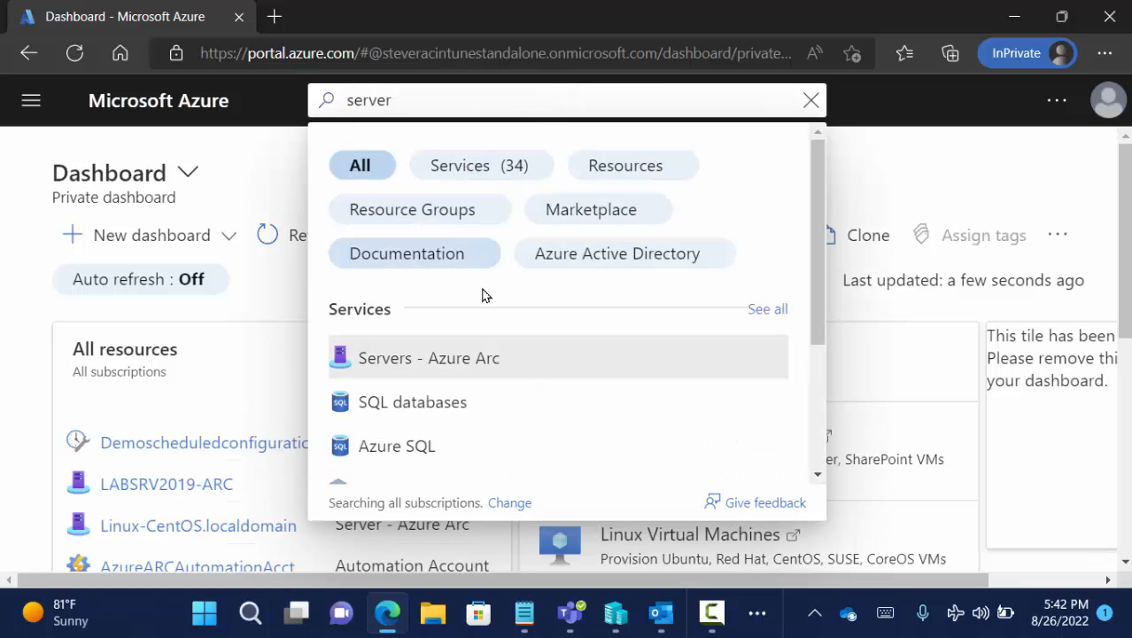
click(477, 359)
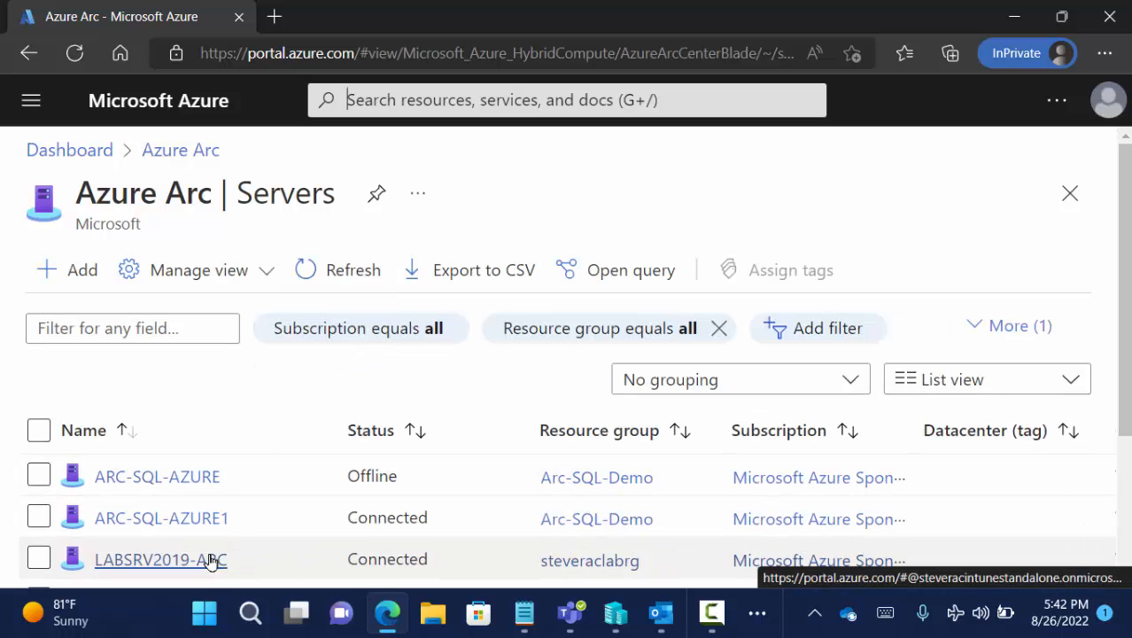
click(212, 561)
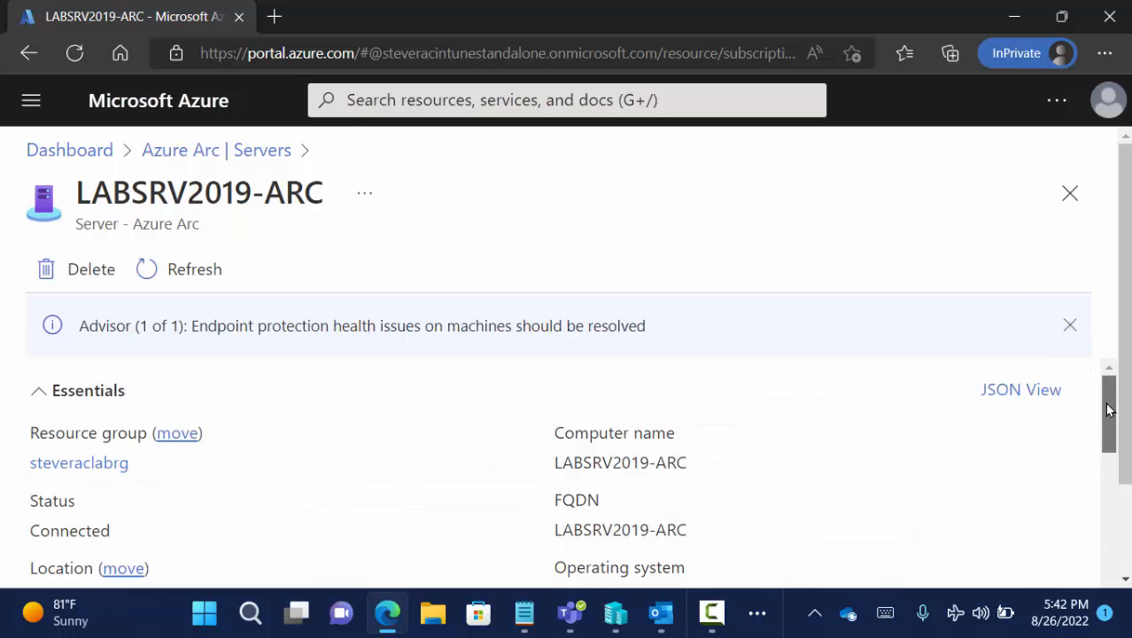
Step: Open the server's update management capability and go from there to the Update management center
drag(1106, 404, 1121, 554)
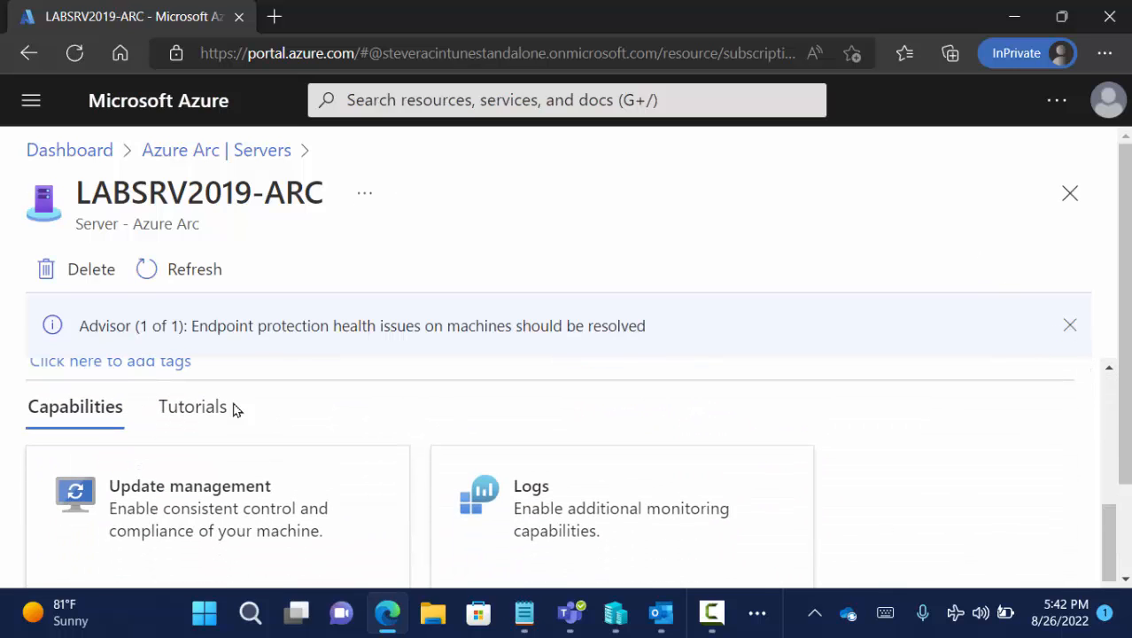
click(210, 514)
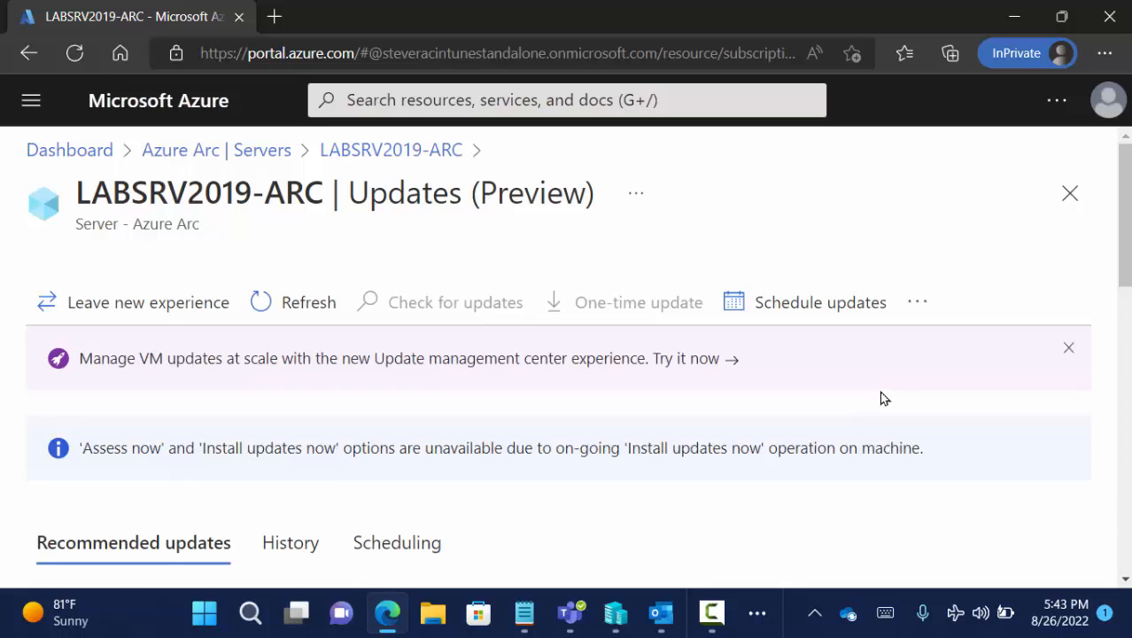
click(920, 312)
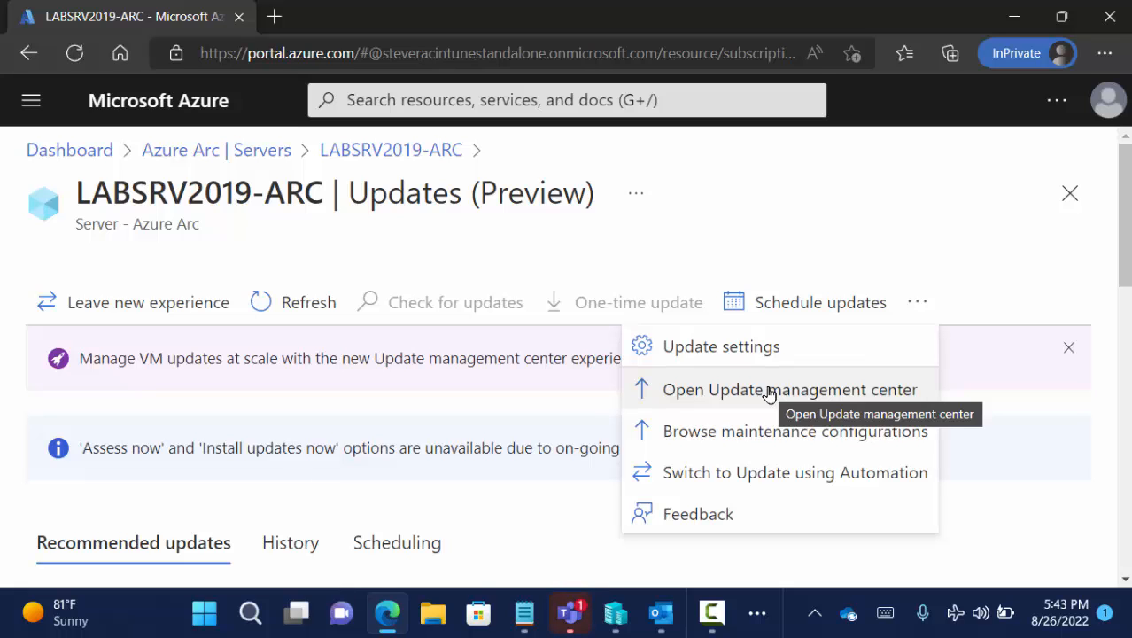
click(769, 390)
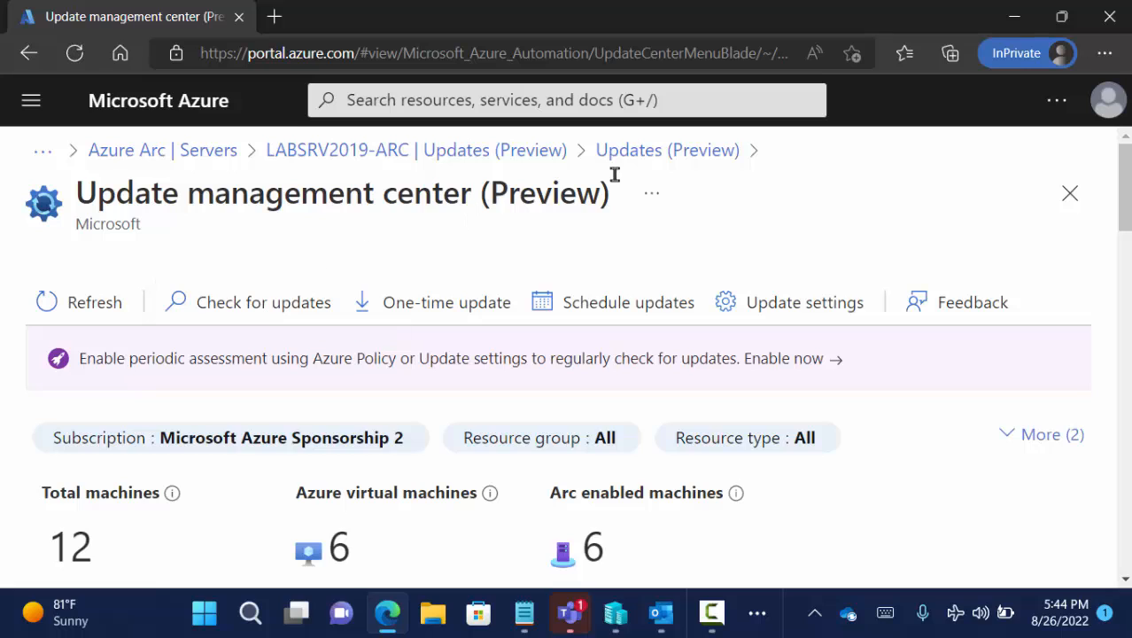
Step: Look through the machines offered for an update check and the one-time update prompt, dismissing both without starting anything
click(287, 314)
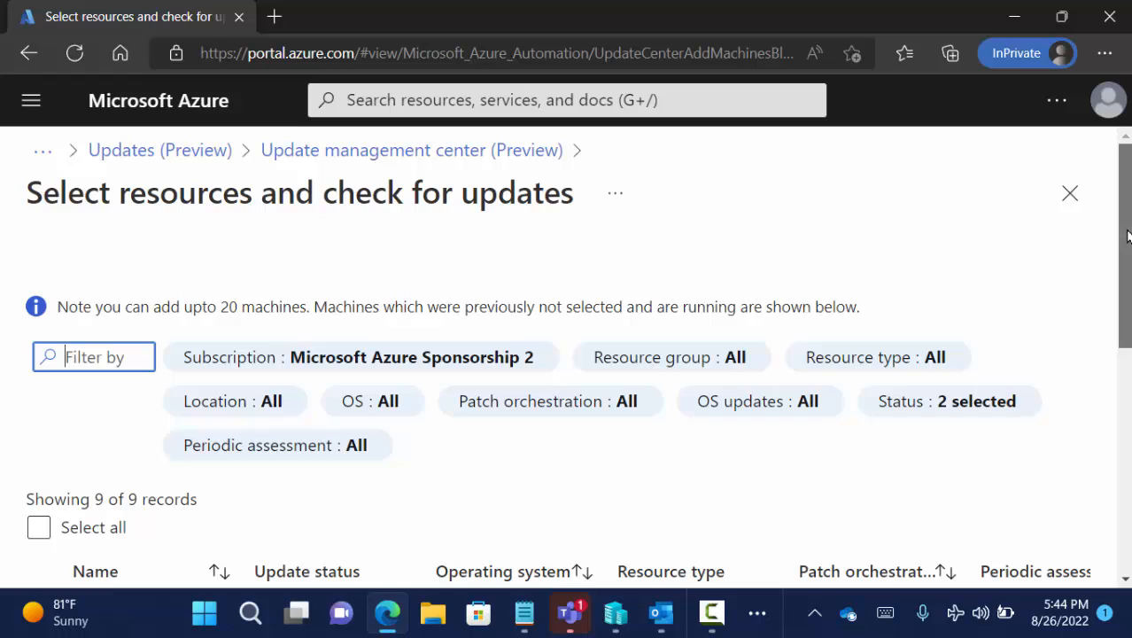
scroll(1127, 235, down, 3)
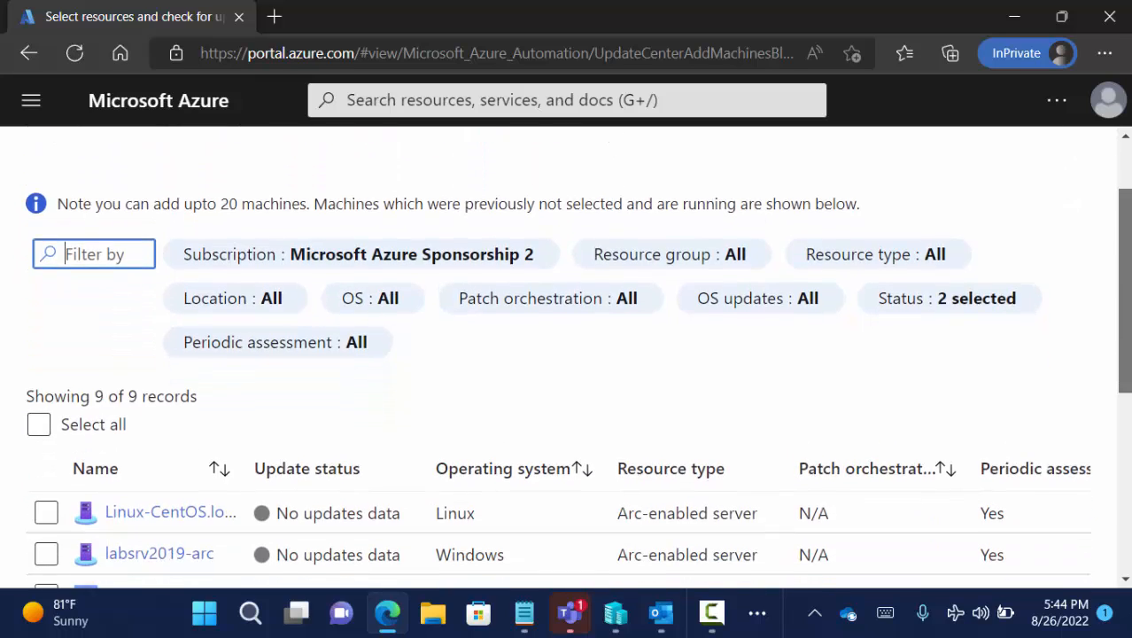
scroll(1125, 354, down, 3)
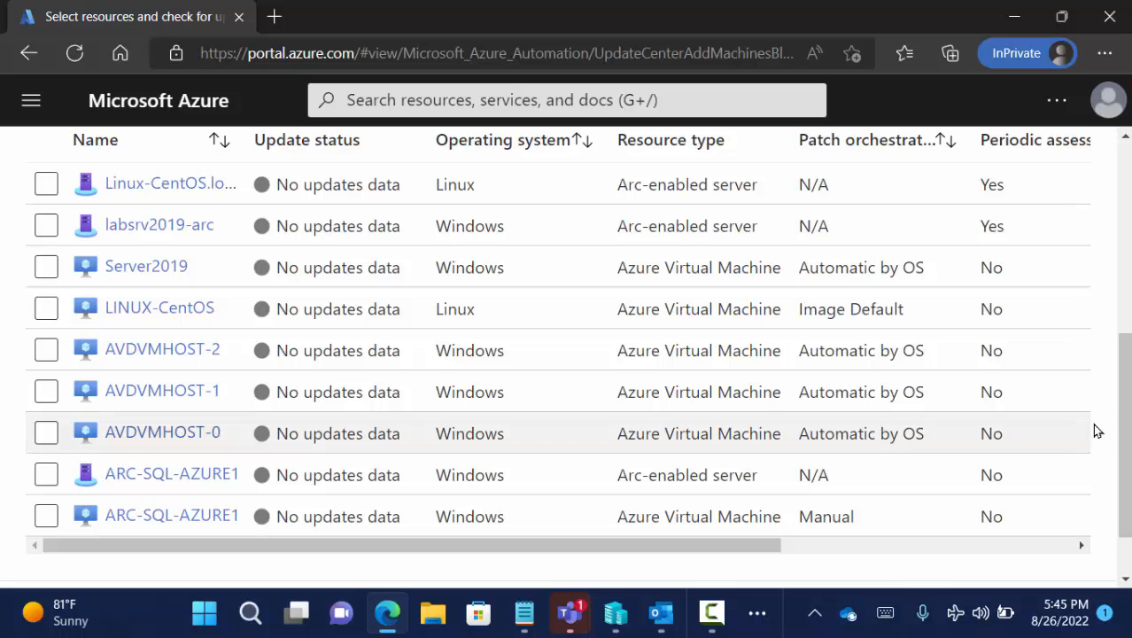
drag(1127, 443, 1107, 240)
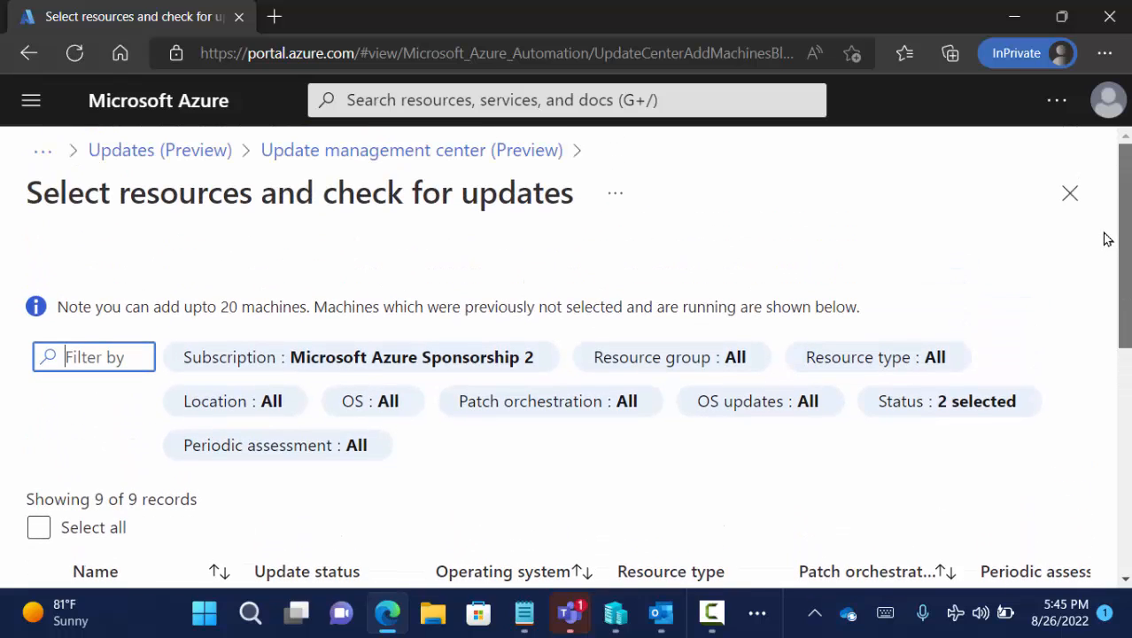
click(1070, 195)
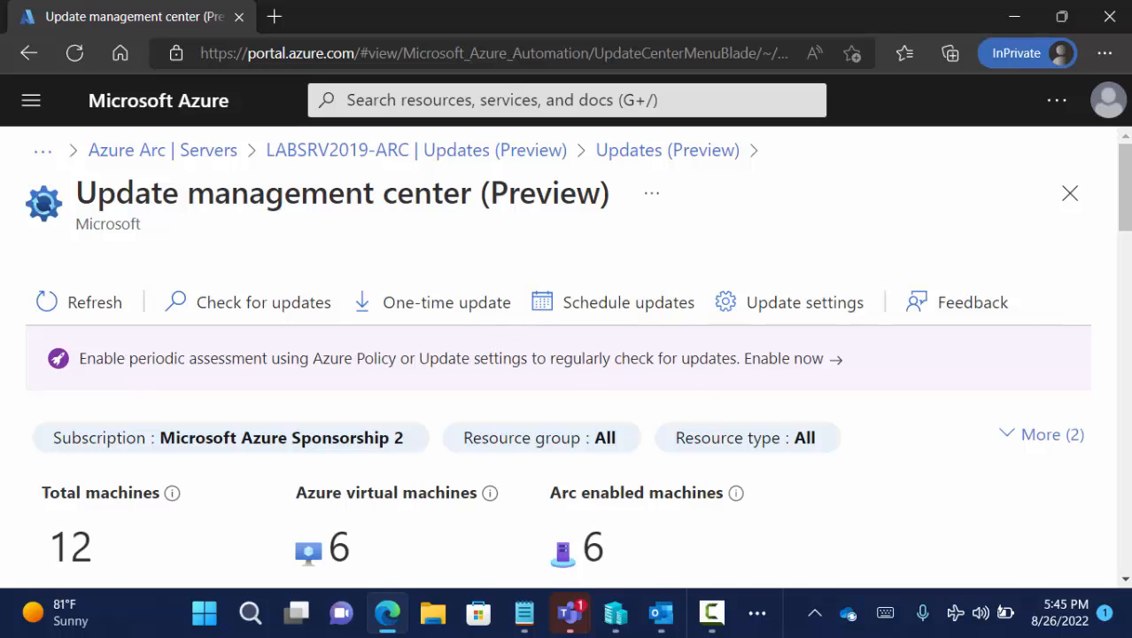
click(447, 307)
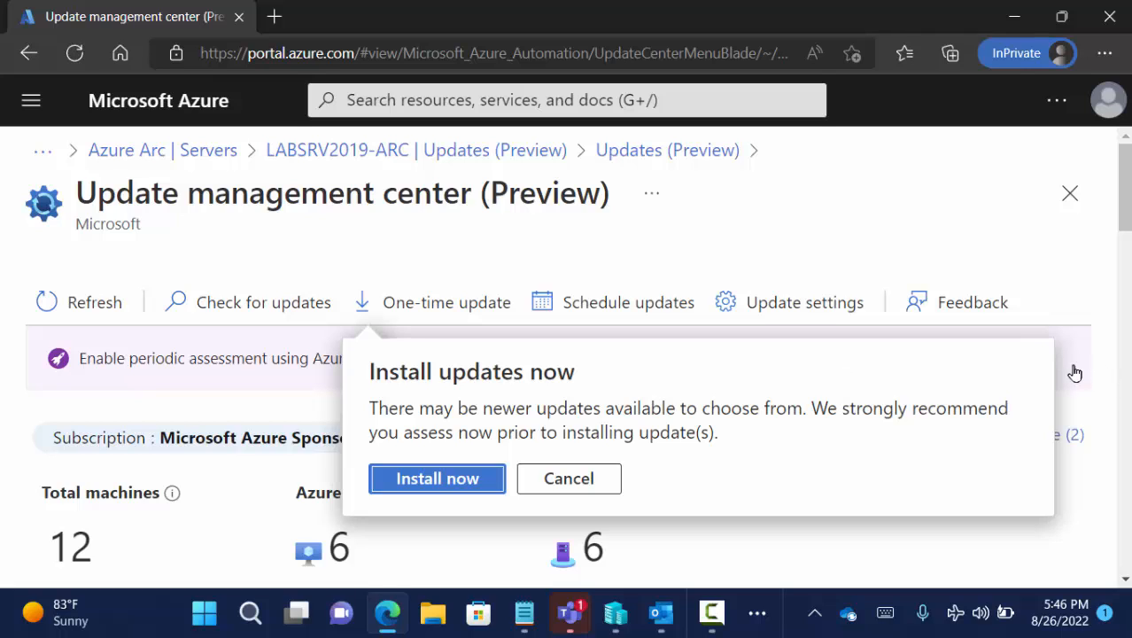
click(943, 235)
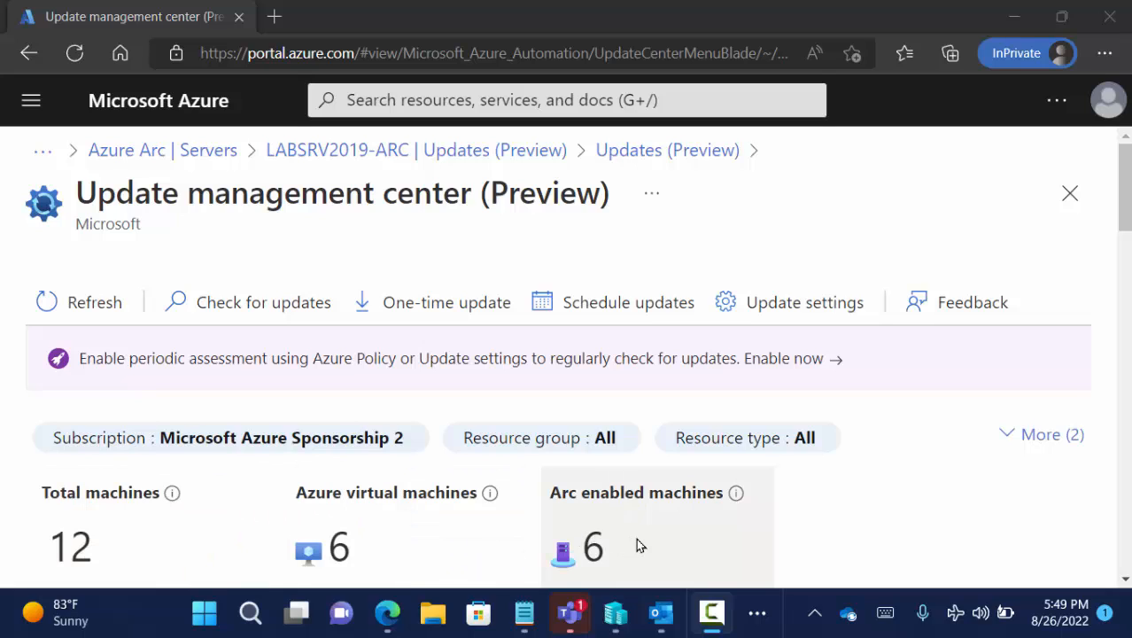
Step: Examine the overview's machine totals, update status by classification and patch orchestration configuration of Azure virtual machines
click(986, 537)
key(Left)
key(Left)
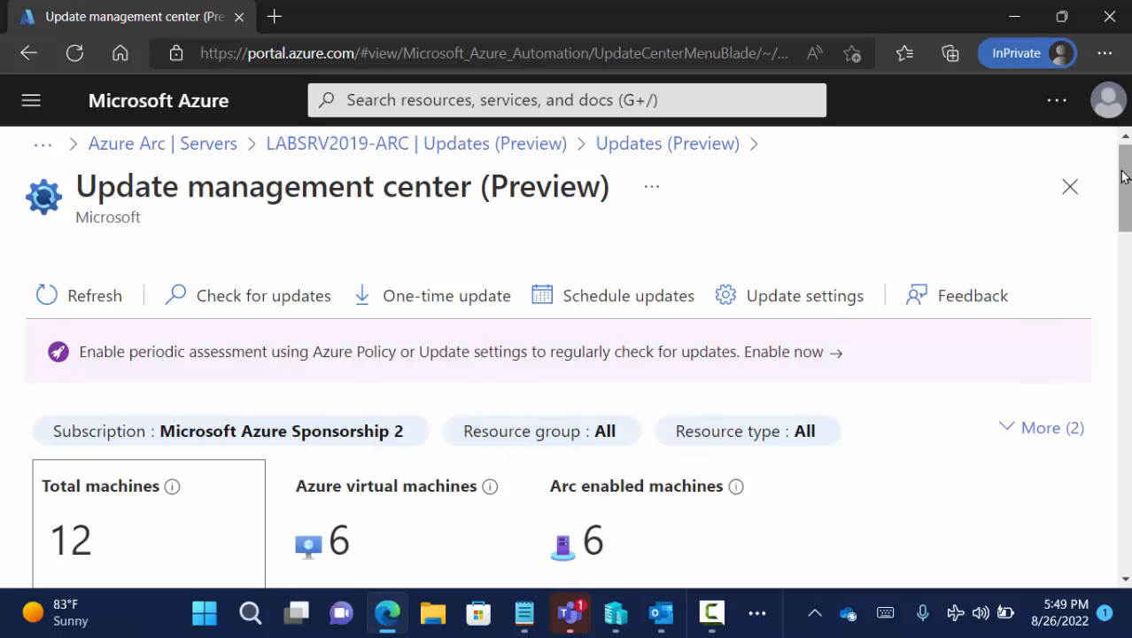
drag(1123, 176, 1122, 252)
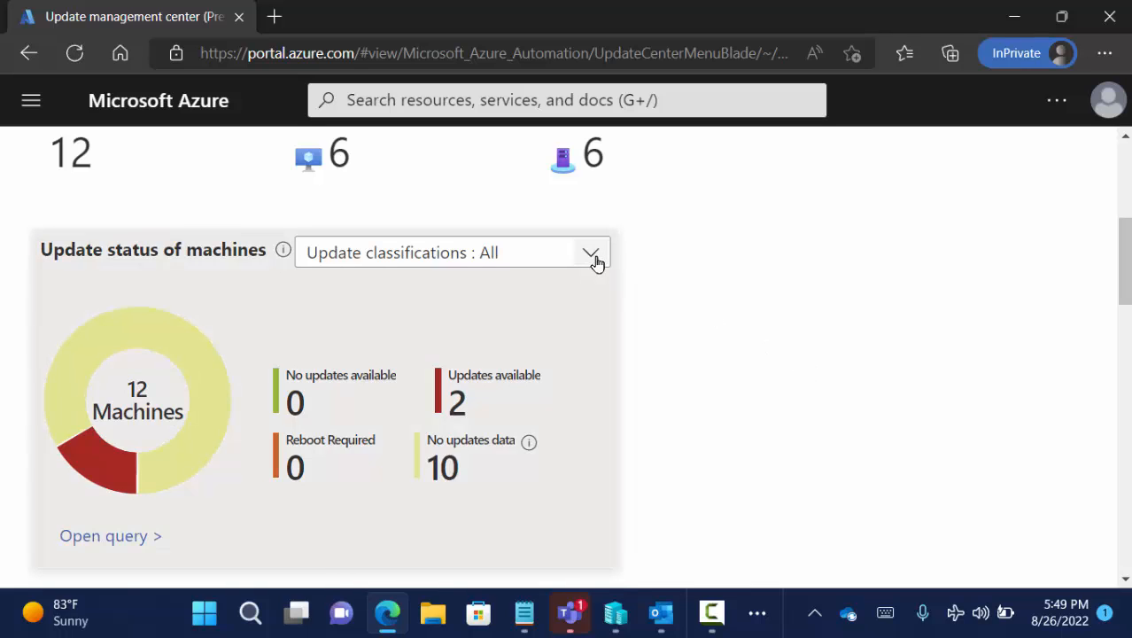
click(594, 257)
click(594, 257)
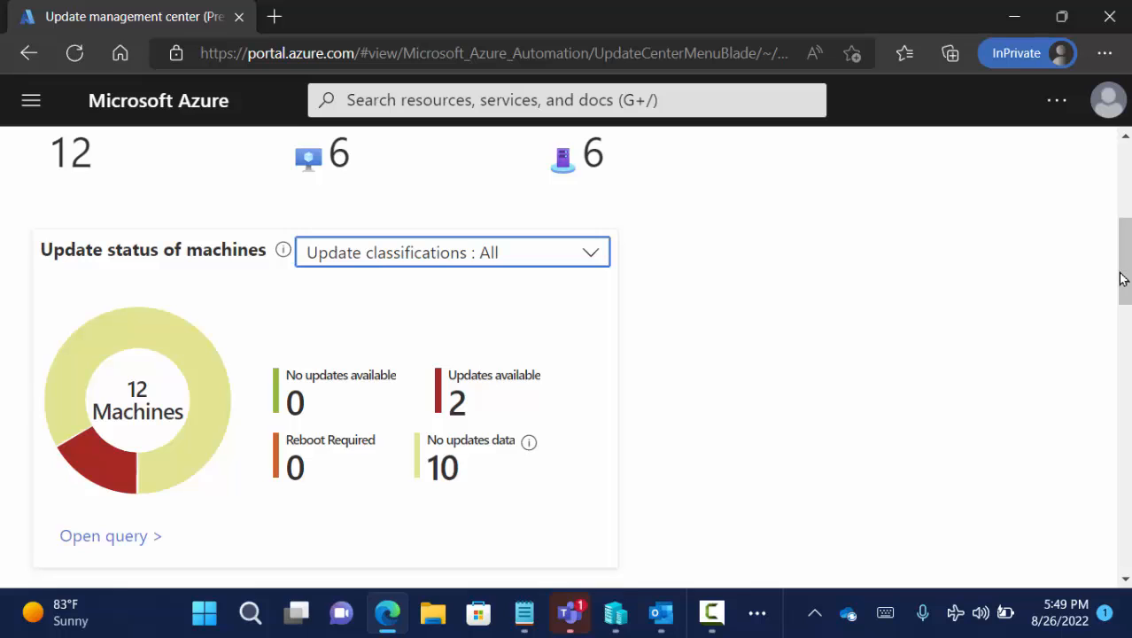
drag(1125, 277, 1127, 354)
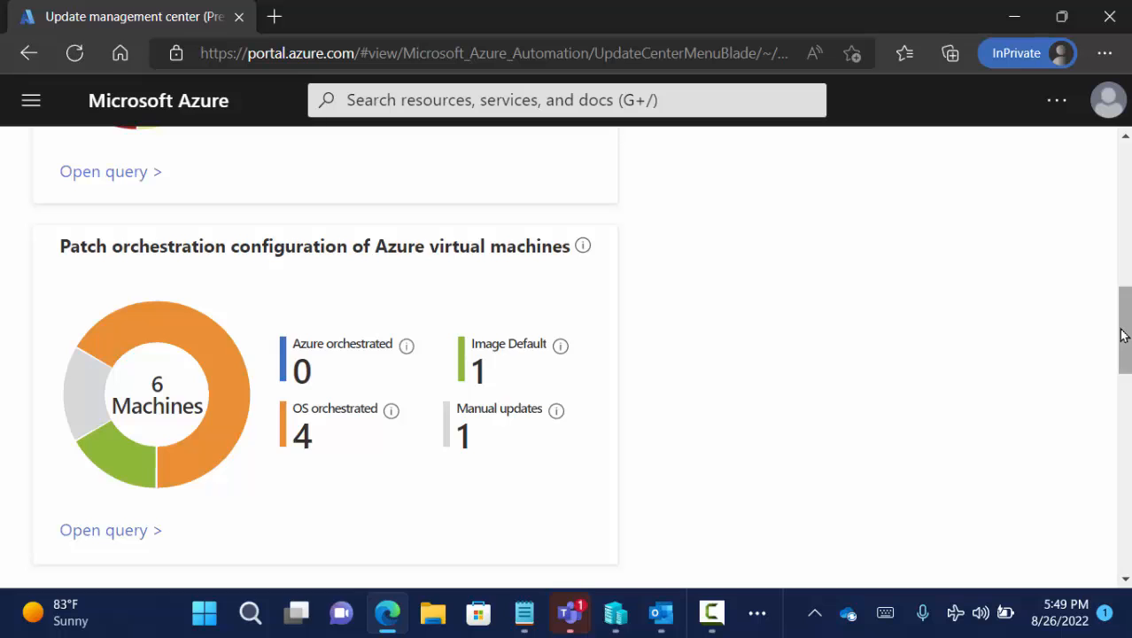
Step: Review the update installation status for the last 30 days and open the history of its failed installation runs
drag(1123, 335, 1129, 421)
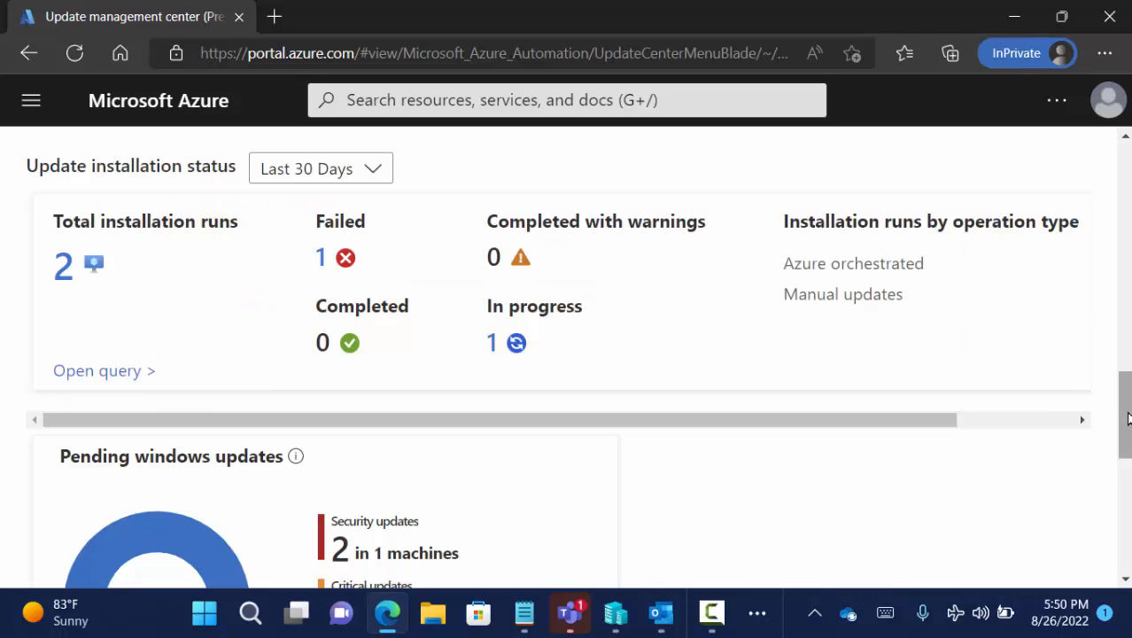
drag(1128, 413, 1128, 413)
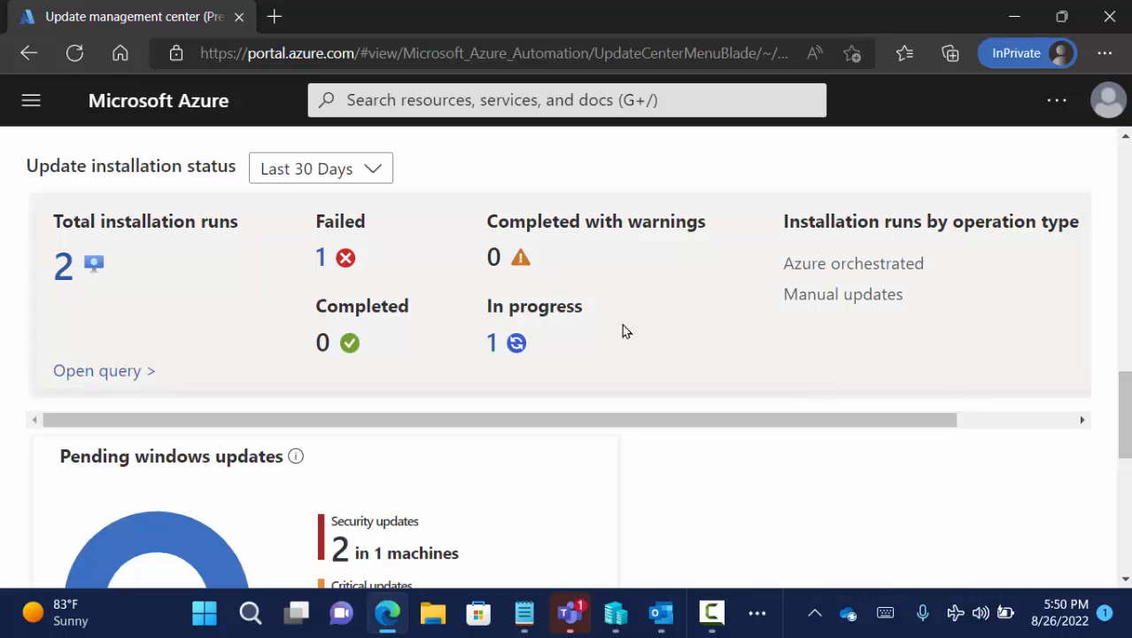
click(321, 258)
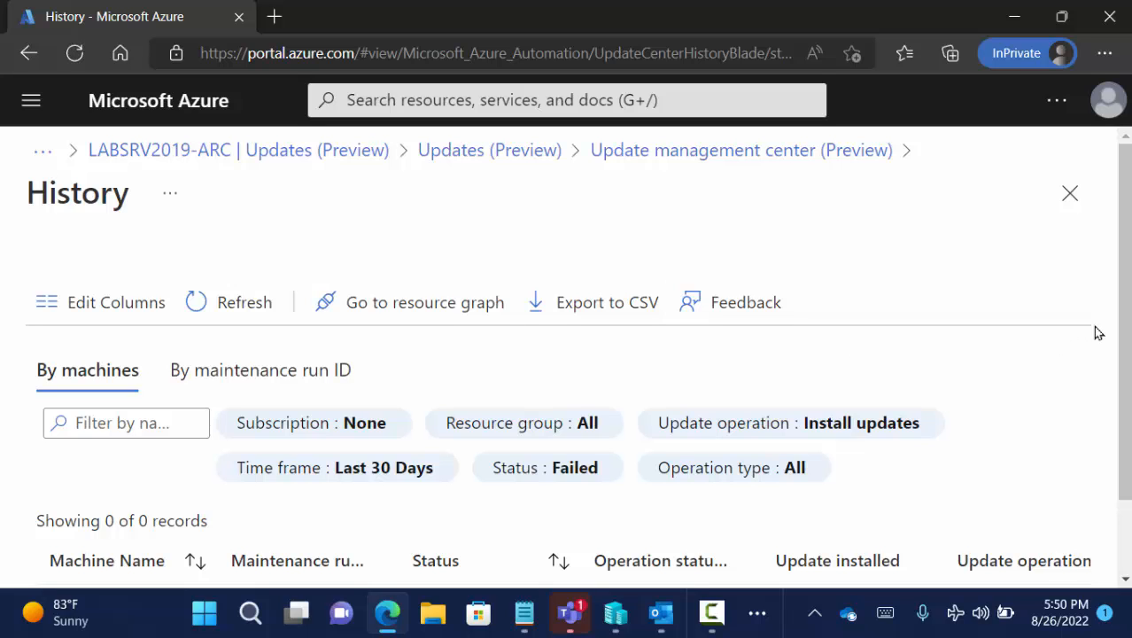
Step: Examine the failed-run history by maintenance run ID and by machines, refresh it, and return to the Update management center overview
scroll(1123, 317, down, 2)
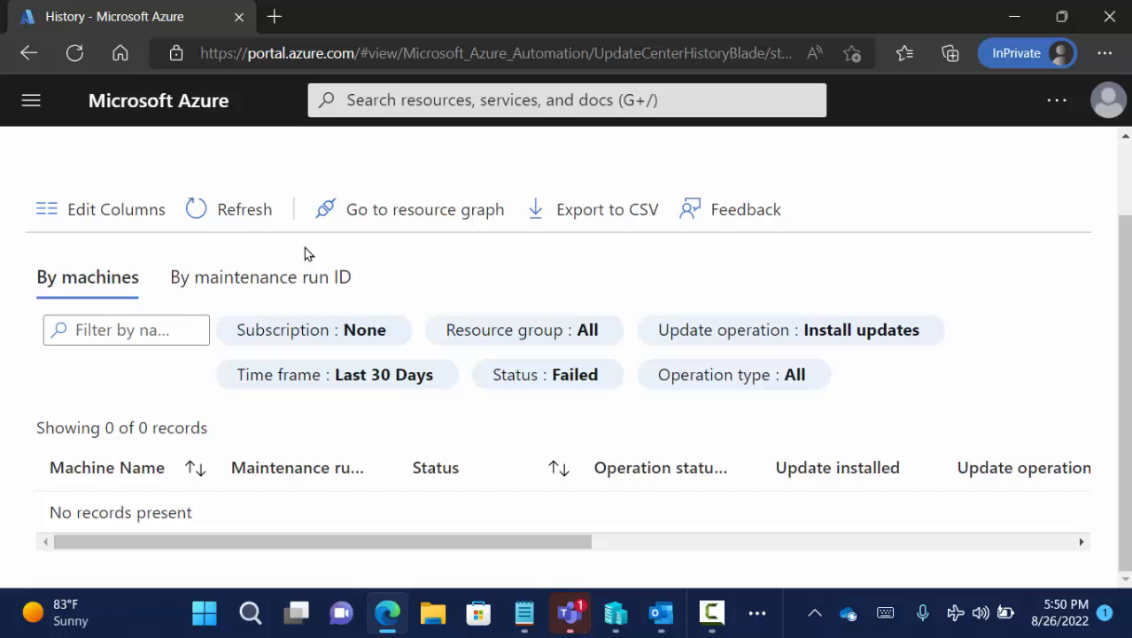
click(254, 280)
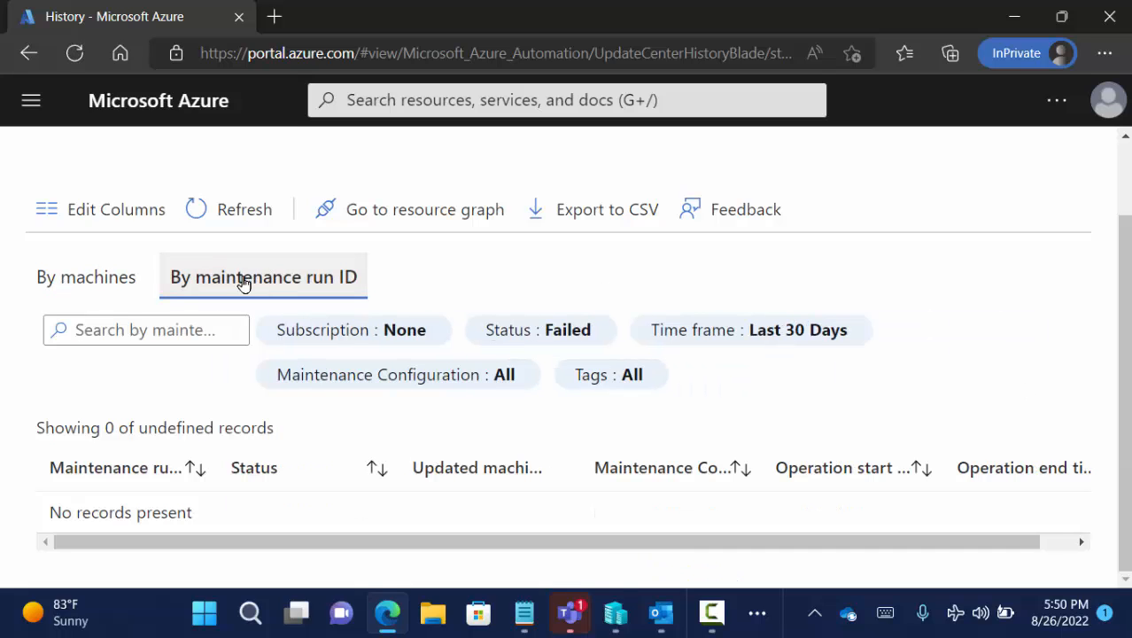
click(111, 281)
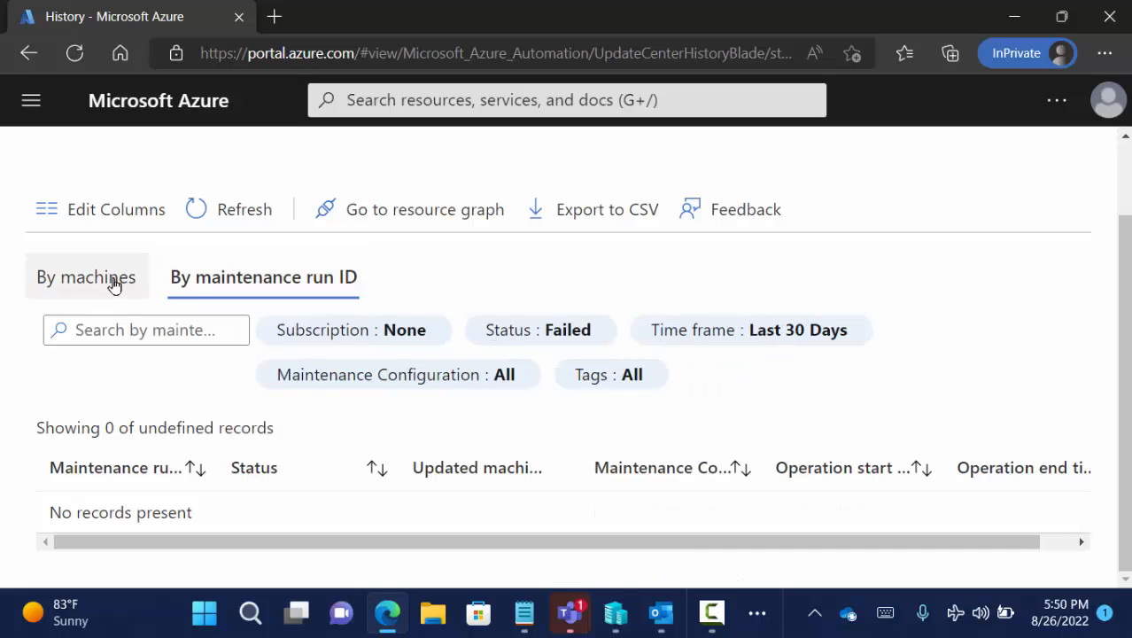
click(239, 216)
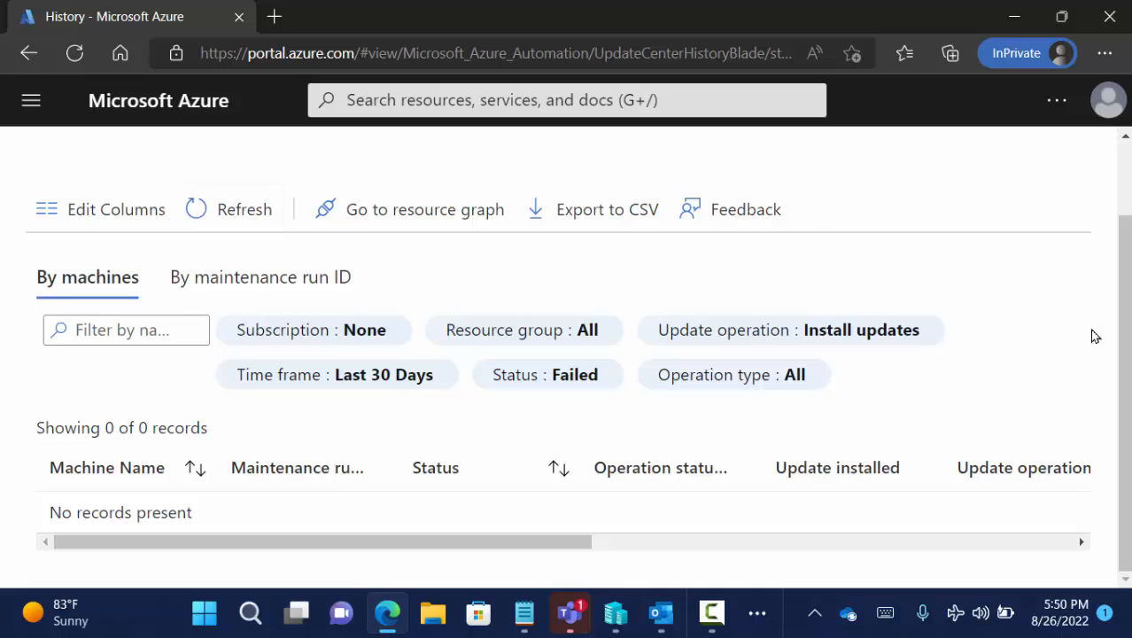
drag(1123, 366, 1125, 240)
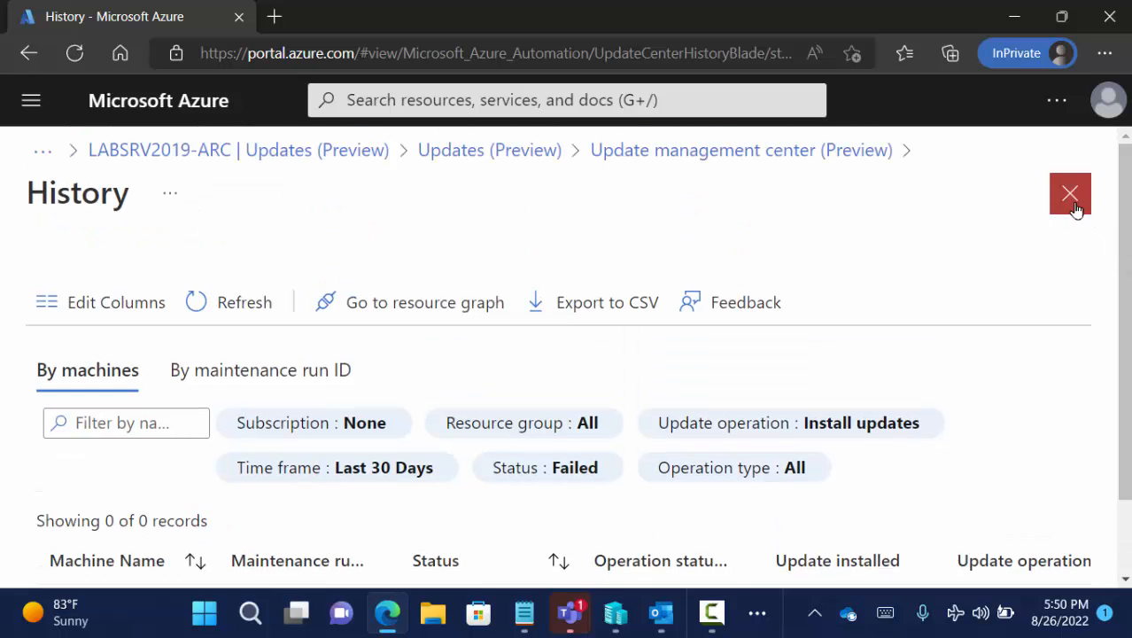
click(687, 156)
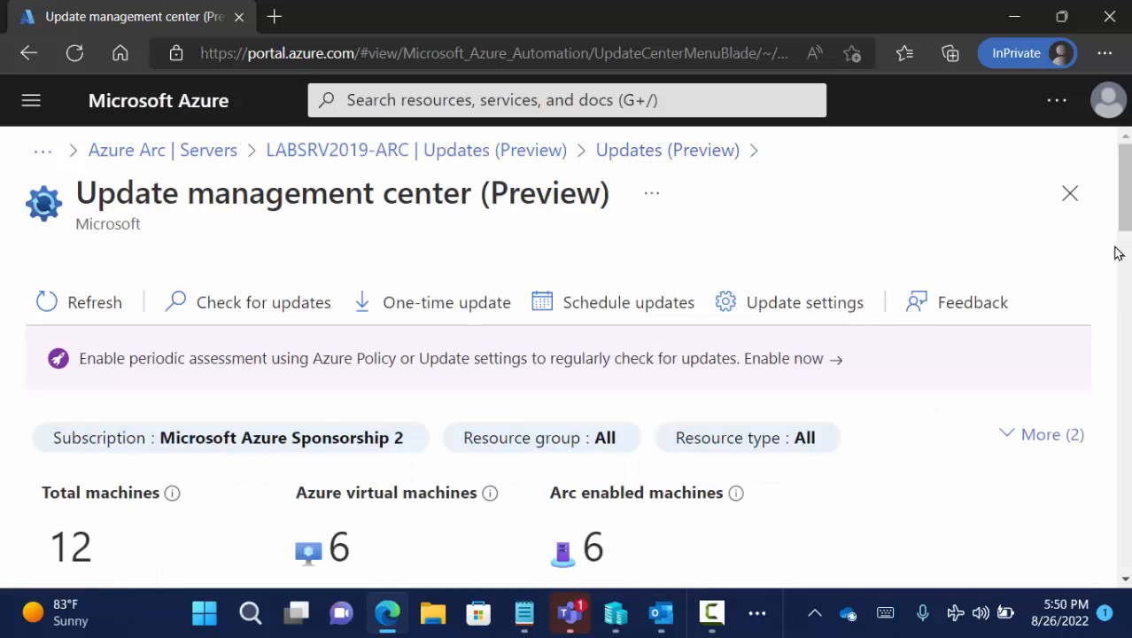
Step: Examine the overview's pending Windows updates and pending Linux updates
drag(1126, 235, 1126, 489)
drag(1126, 440, 1126, 466)
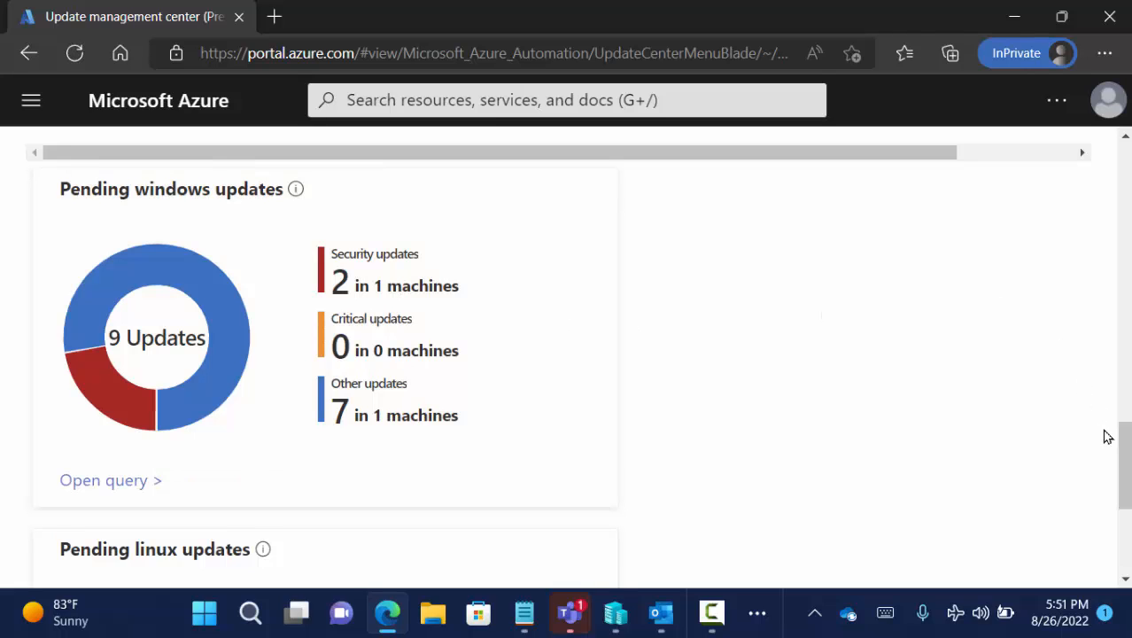
drag(1123, 458, 1123, 522)
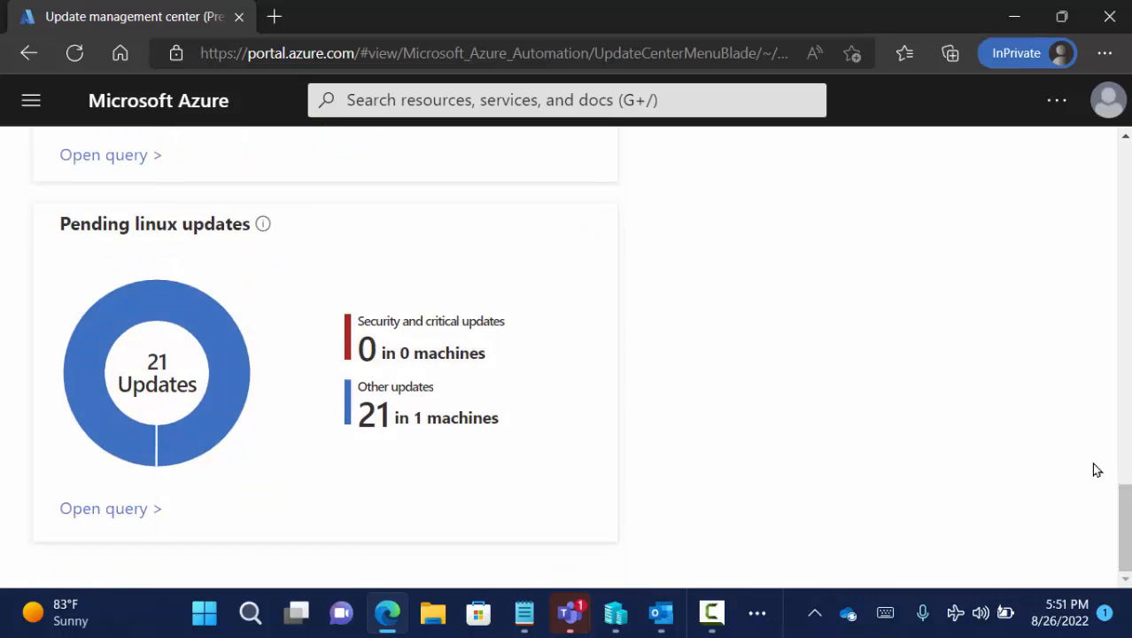
drag(1125, 521, 1105, 174)
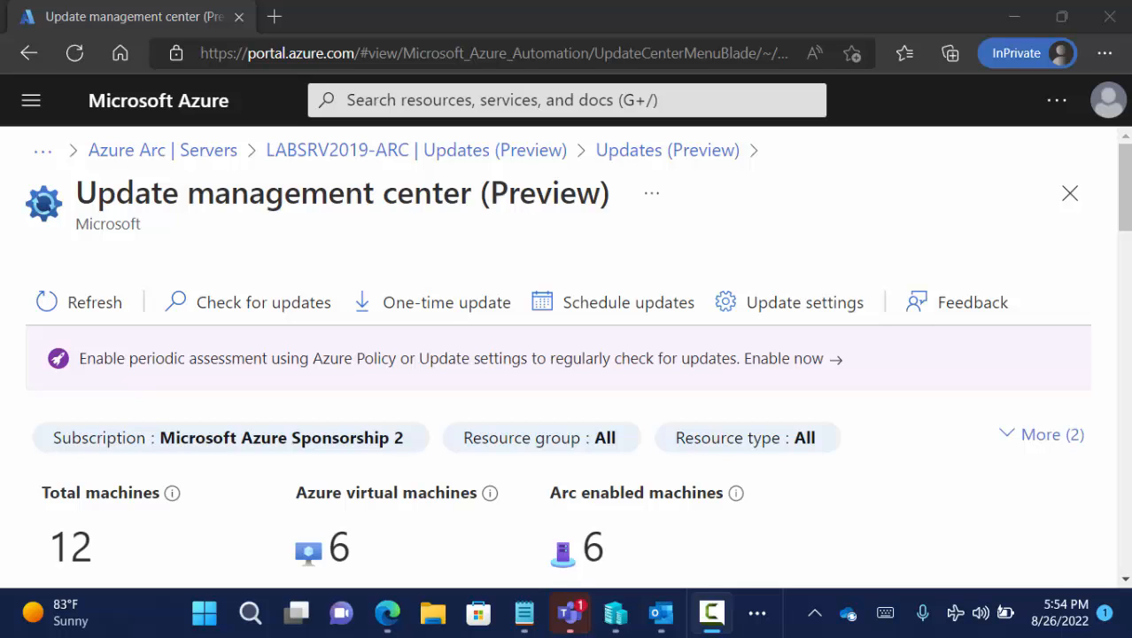
Step: Switch to the LABSRV2019-ARC virtual machine in full screen and review its available updates in Windows Update, closing Settings when done
drag(1131, 223, 458, 78)
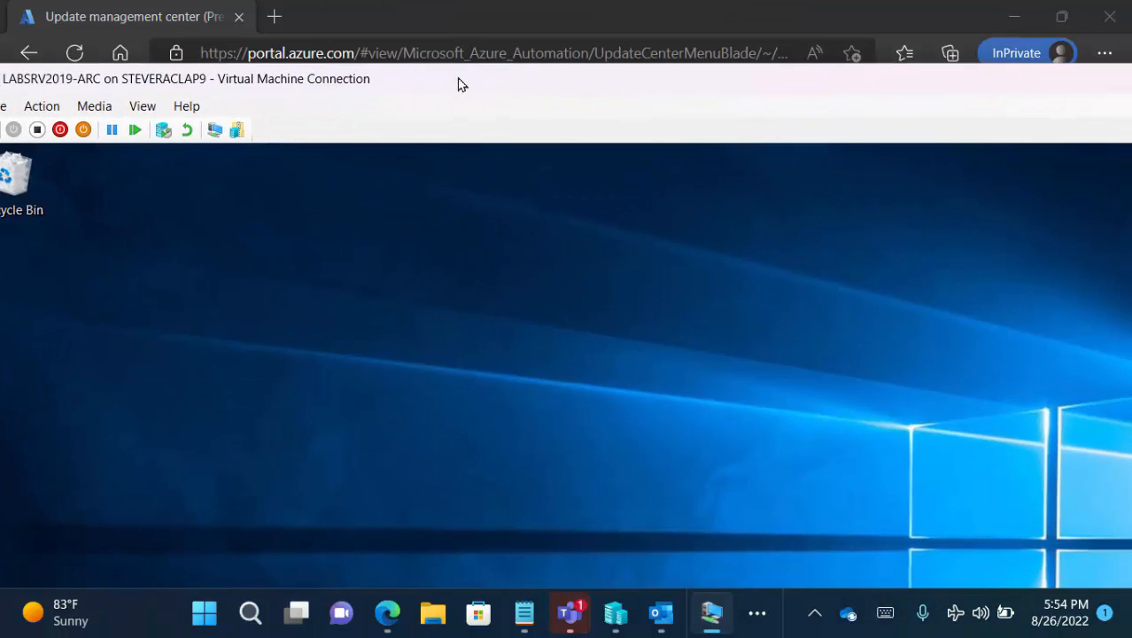
double_click(458, 79)
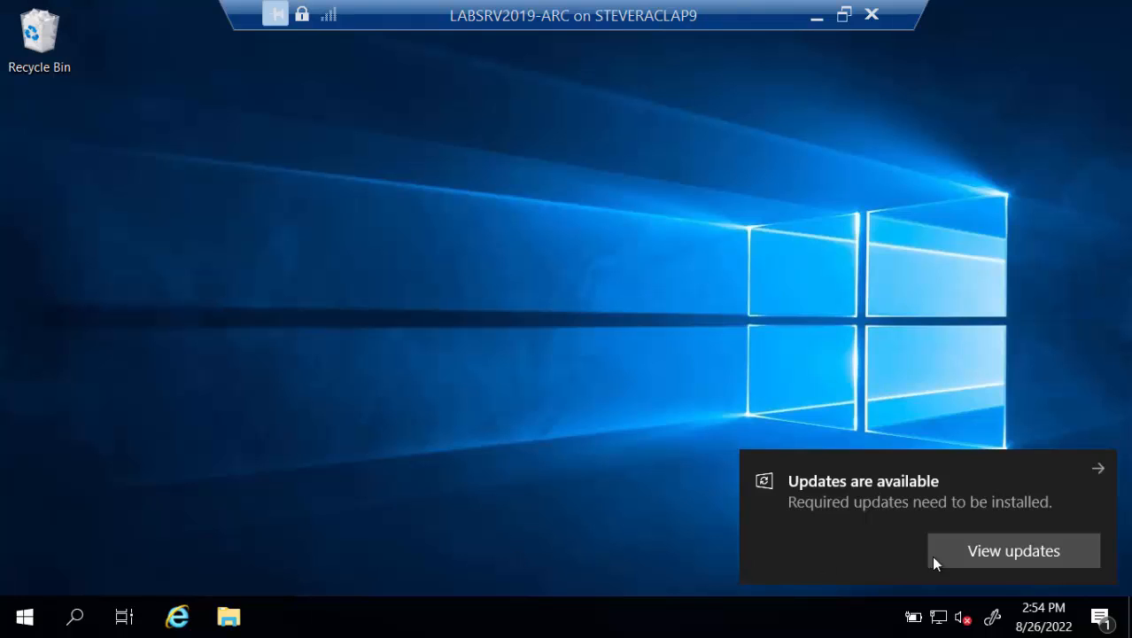
click(971, 565)
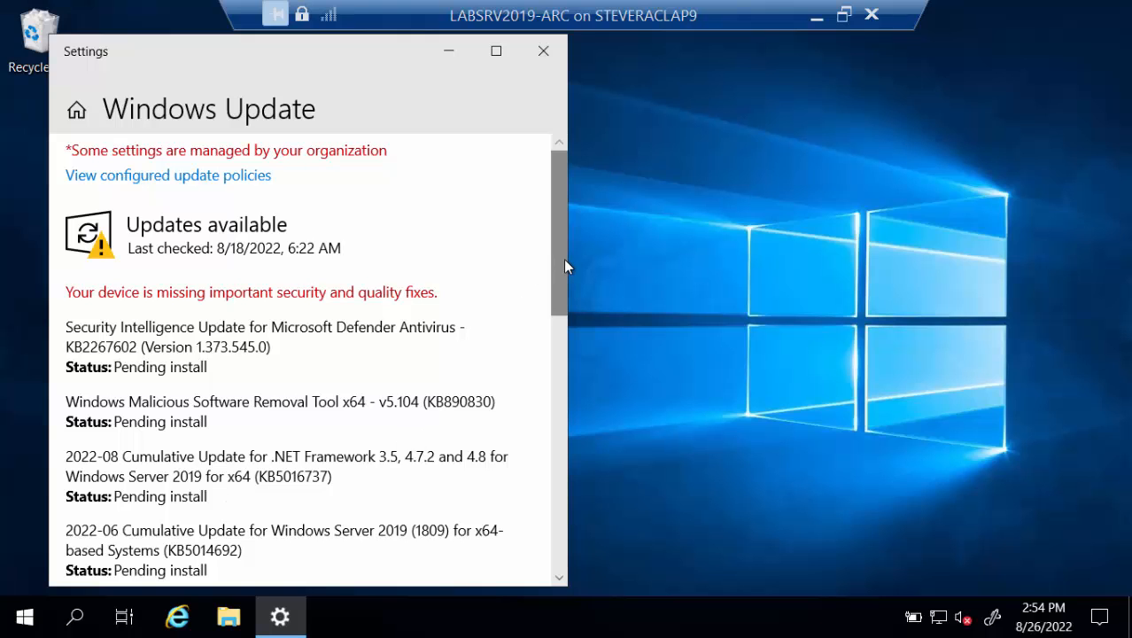
drag(563, 259, 534, 157)
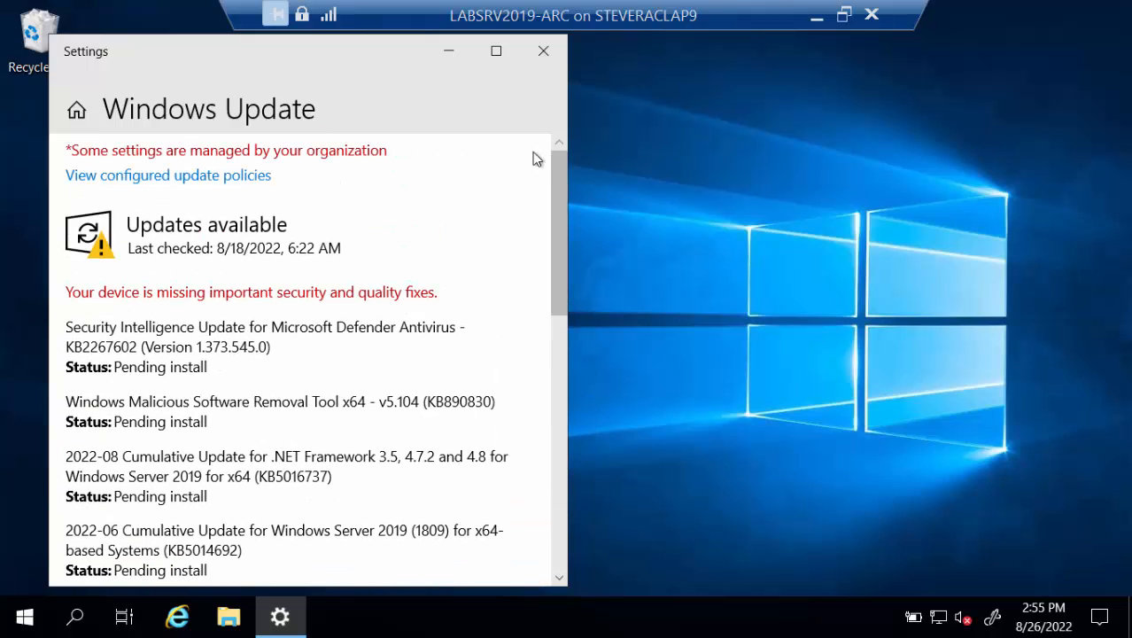
click(544, 51)
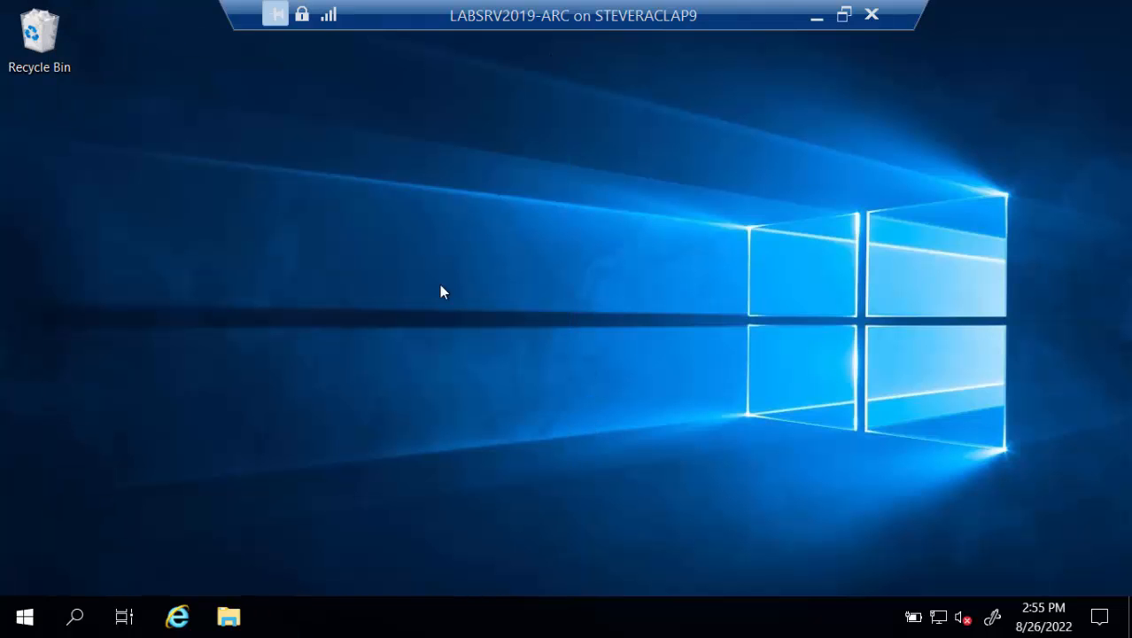
Step: Browse to C:\Windows\SoftwareDistribution\Download in File Explorer, check the modification dates of the downloaded update files, and close the window
click(229, 618)
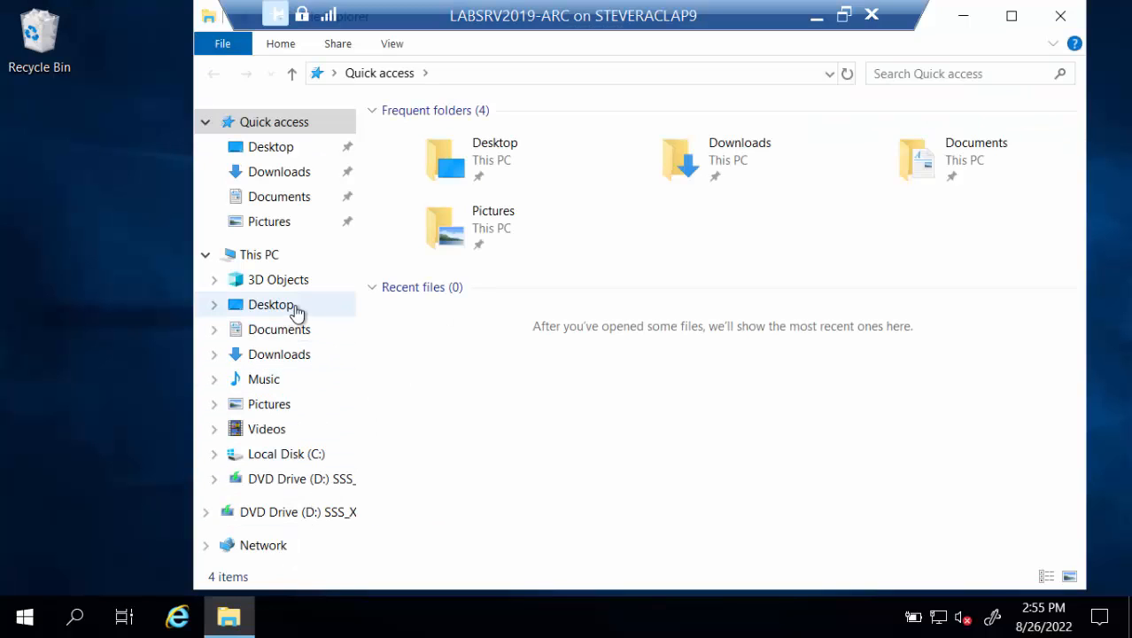
click(312, 468)
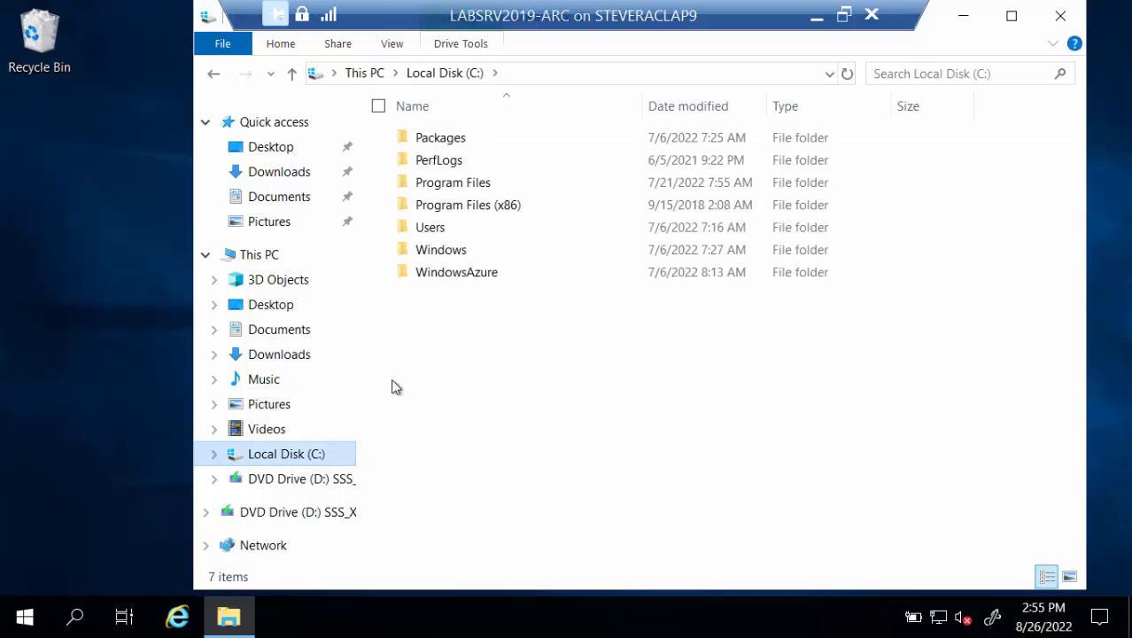
double_click(463, 247)
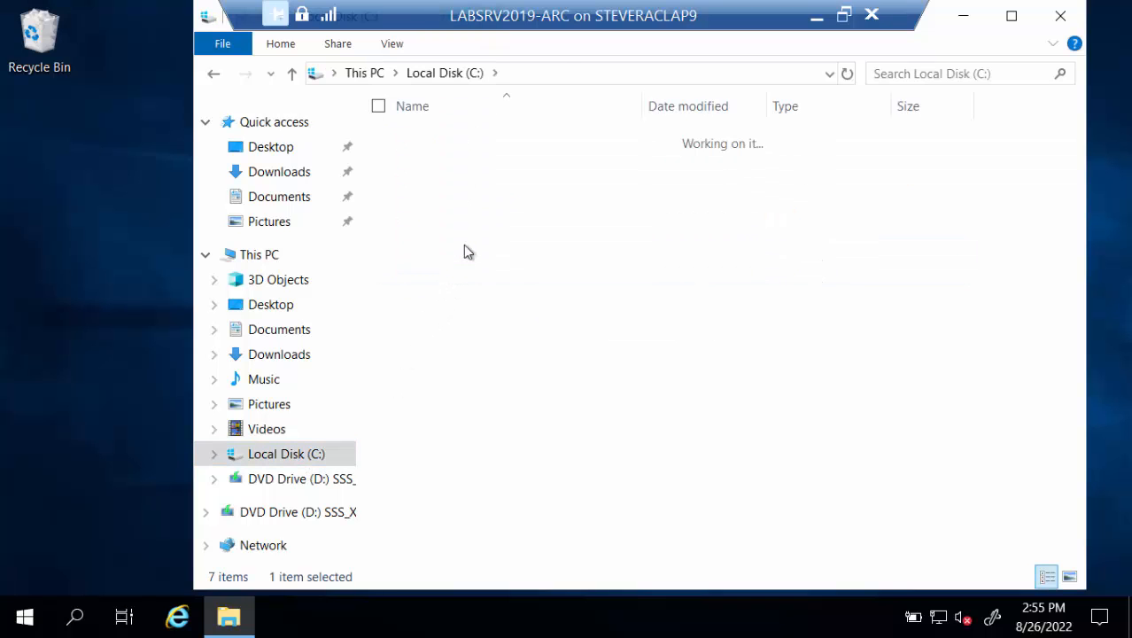
click(465, 251)
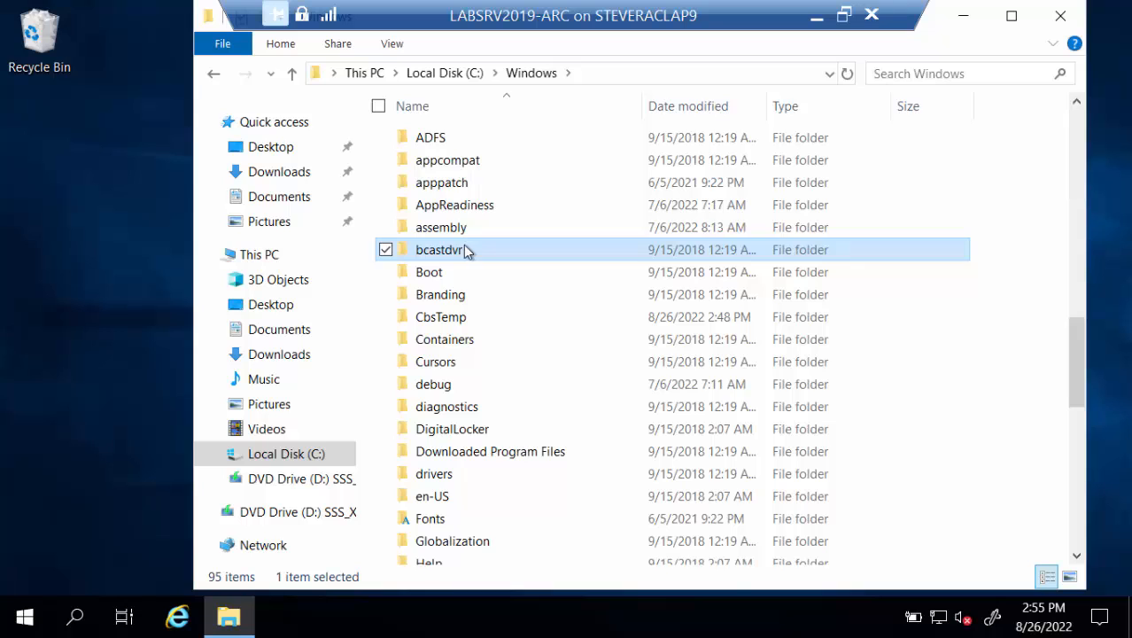
text(so)
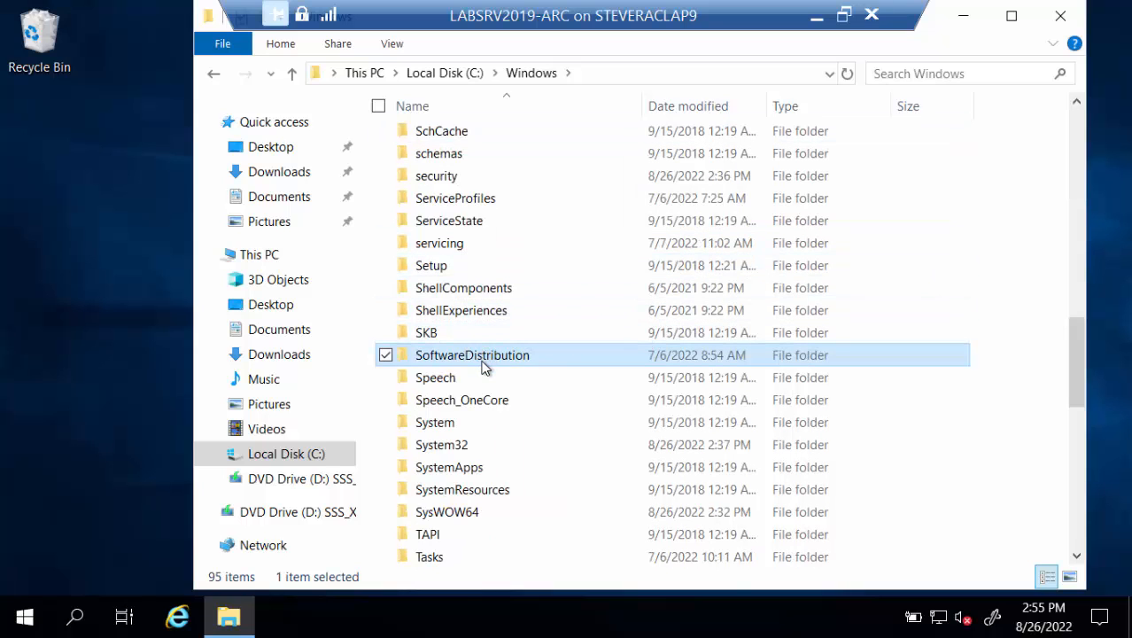
double_click(485, 365)
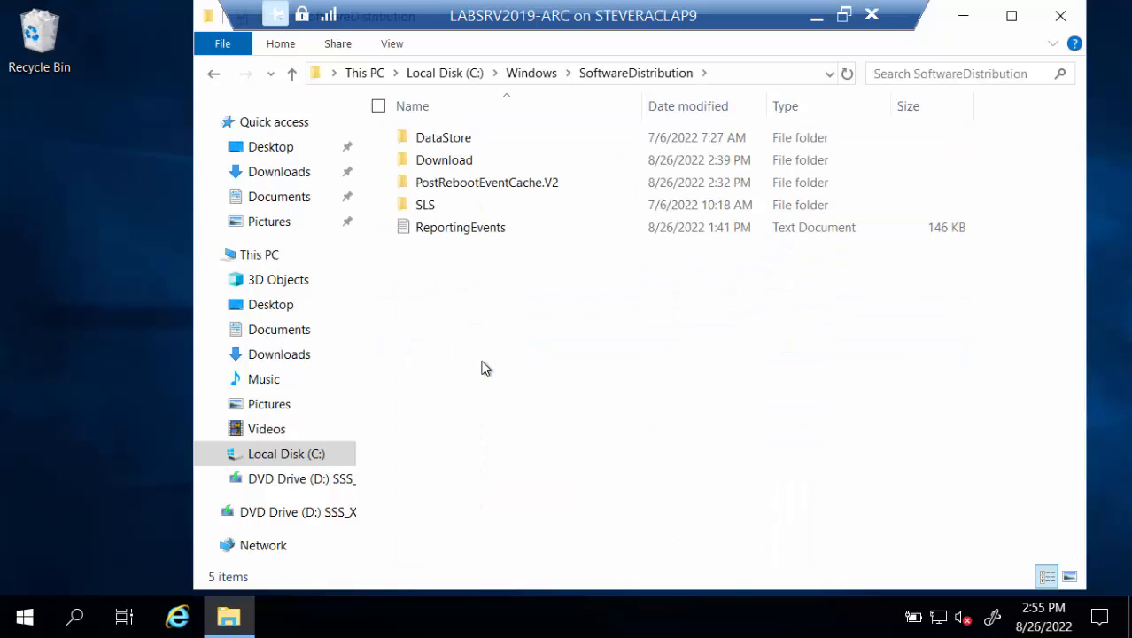
double_click(463, 160)
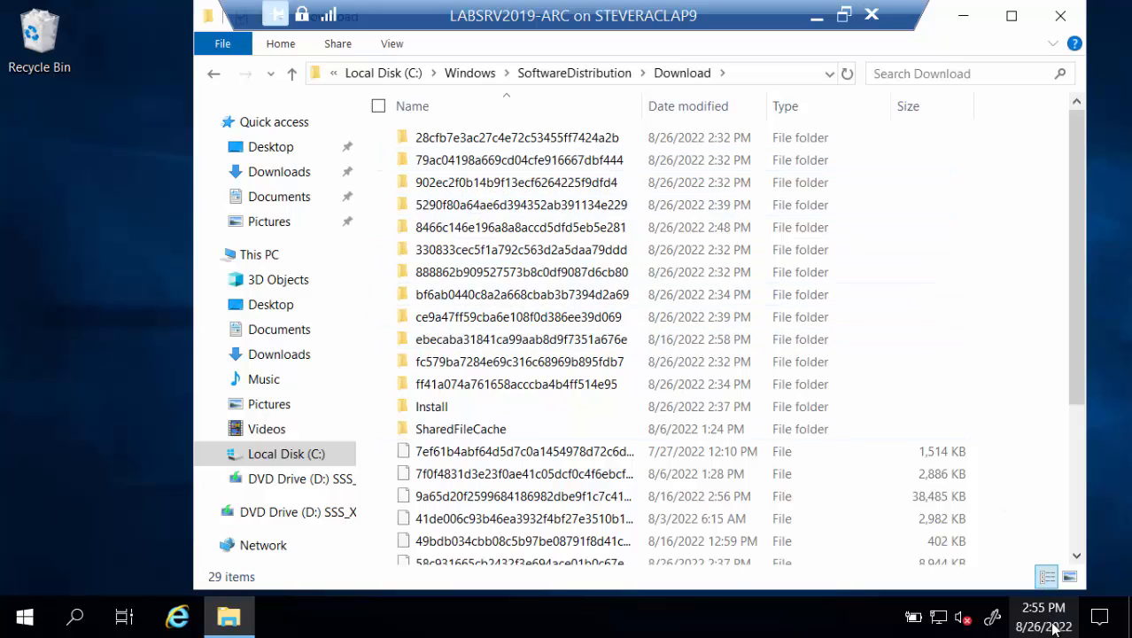
mouse_move(1052, 627)
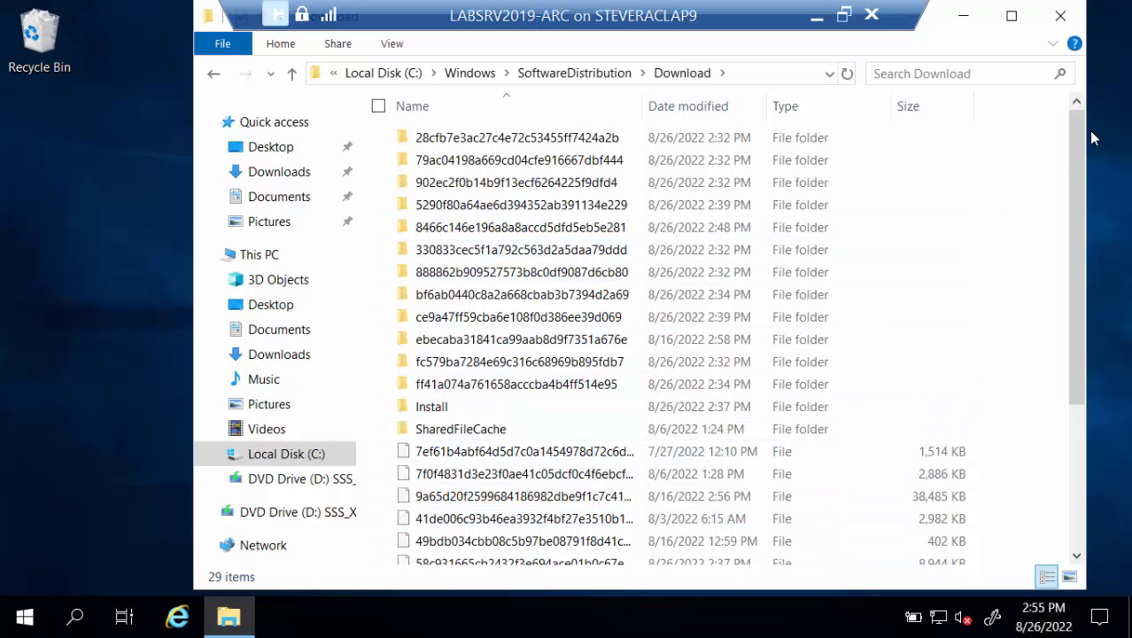
click(1061, 15)
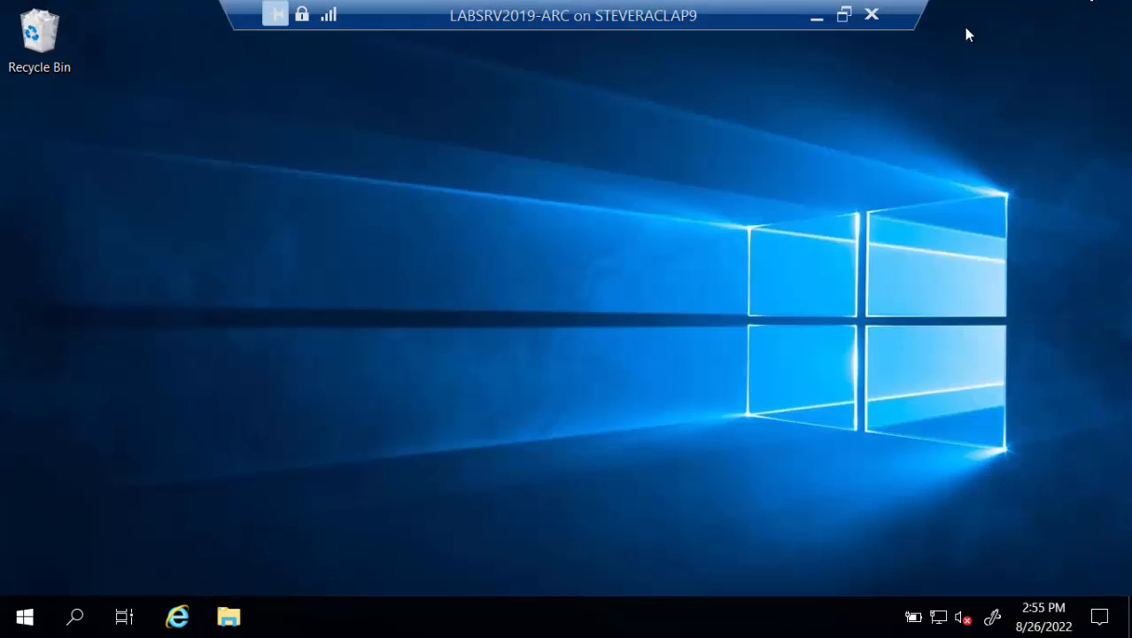
Step: Close the LABSRV2019-ARC virtual machine connection and the Azure portal browser window to return to the PowerPoint presentation
click(880, 27)
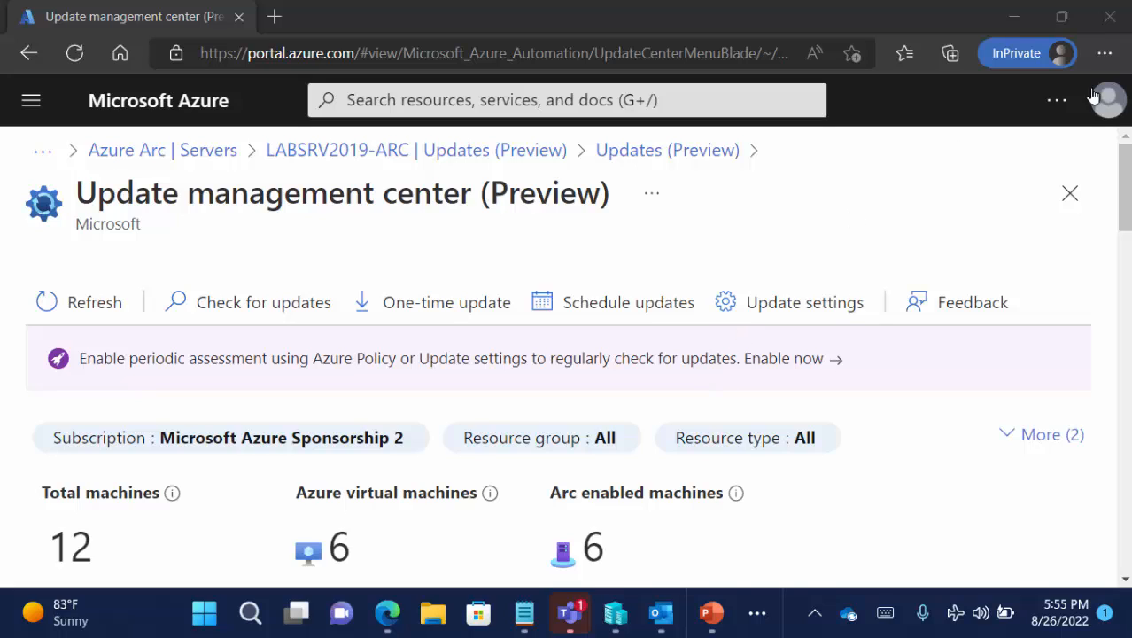
click(1114, 16)
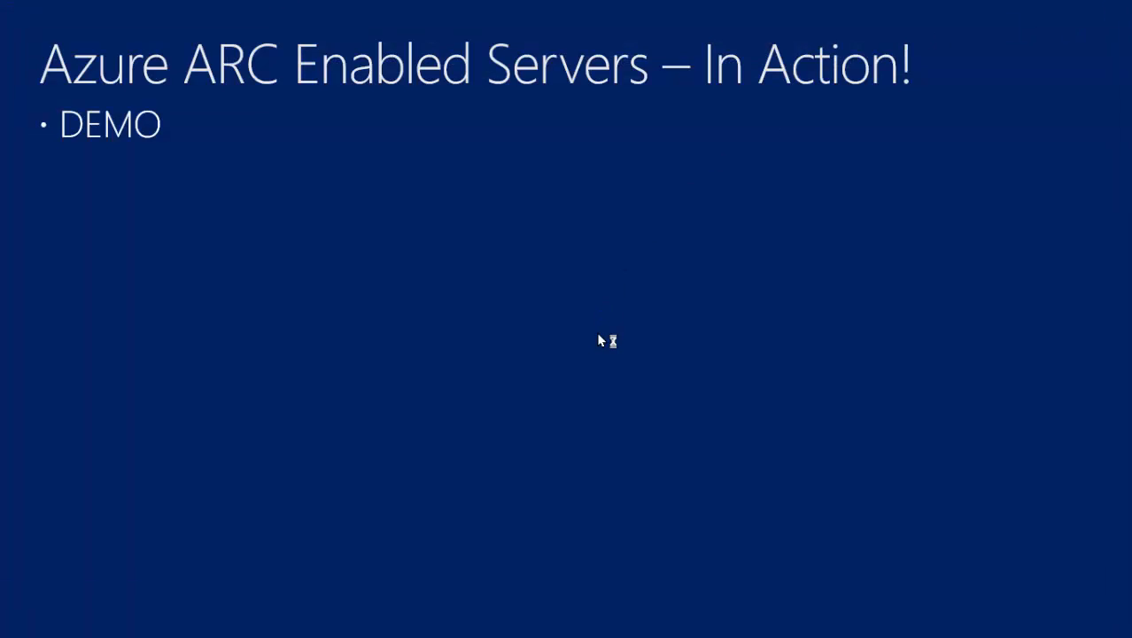
click(682, 412)
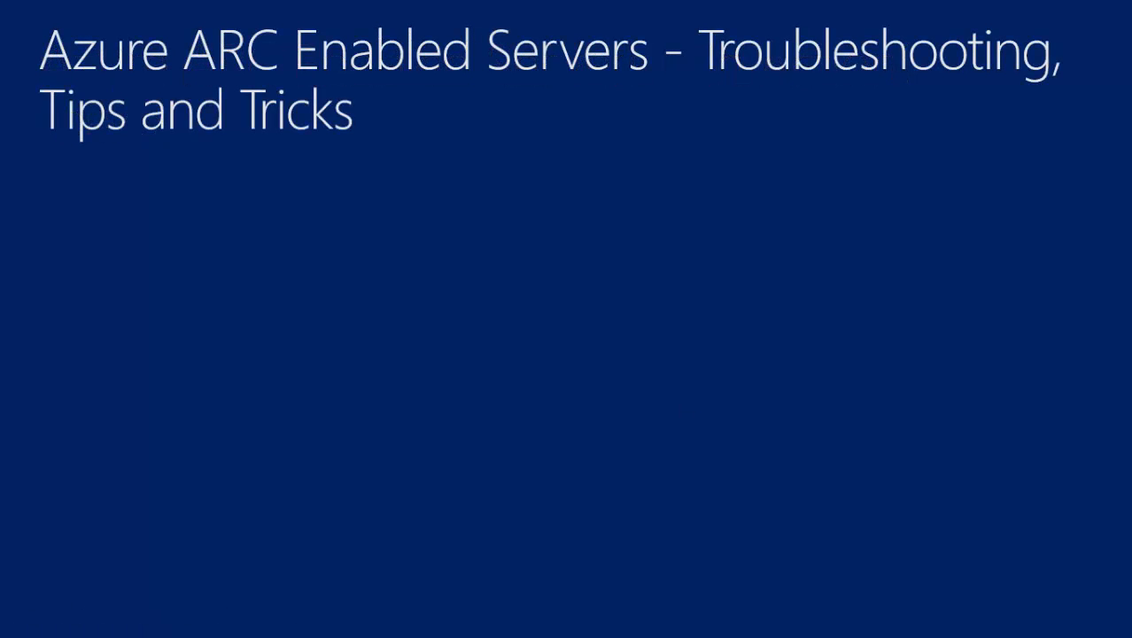
click(682, 411)
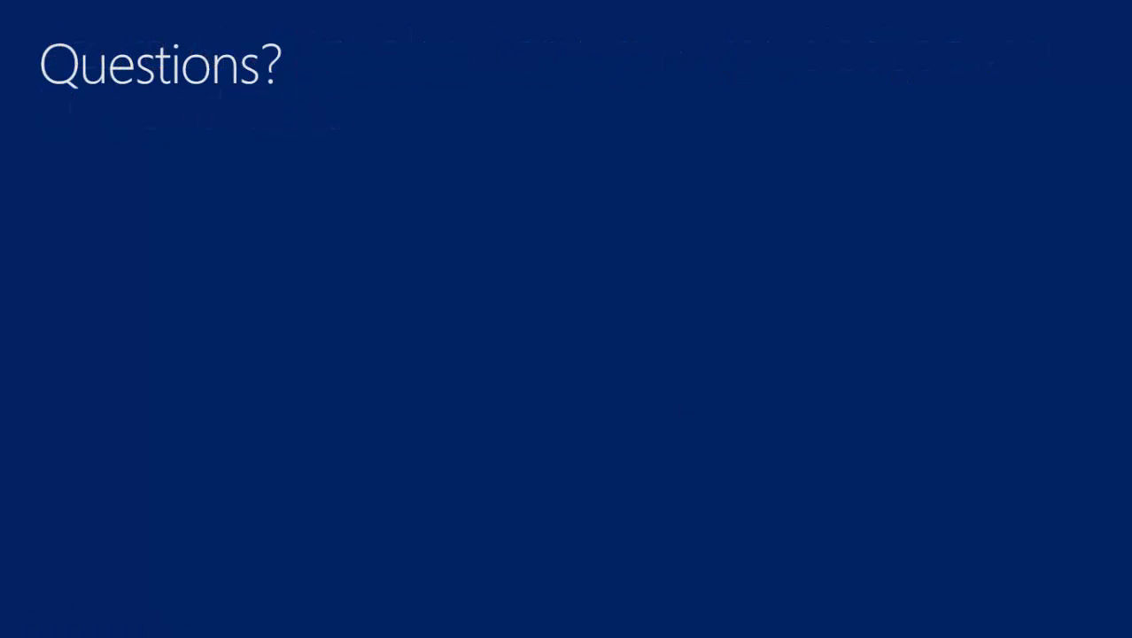